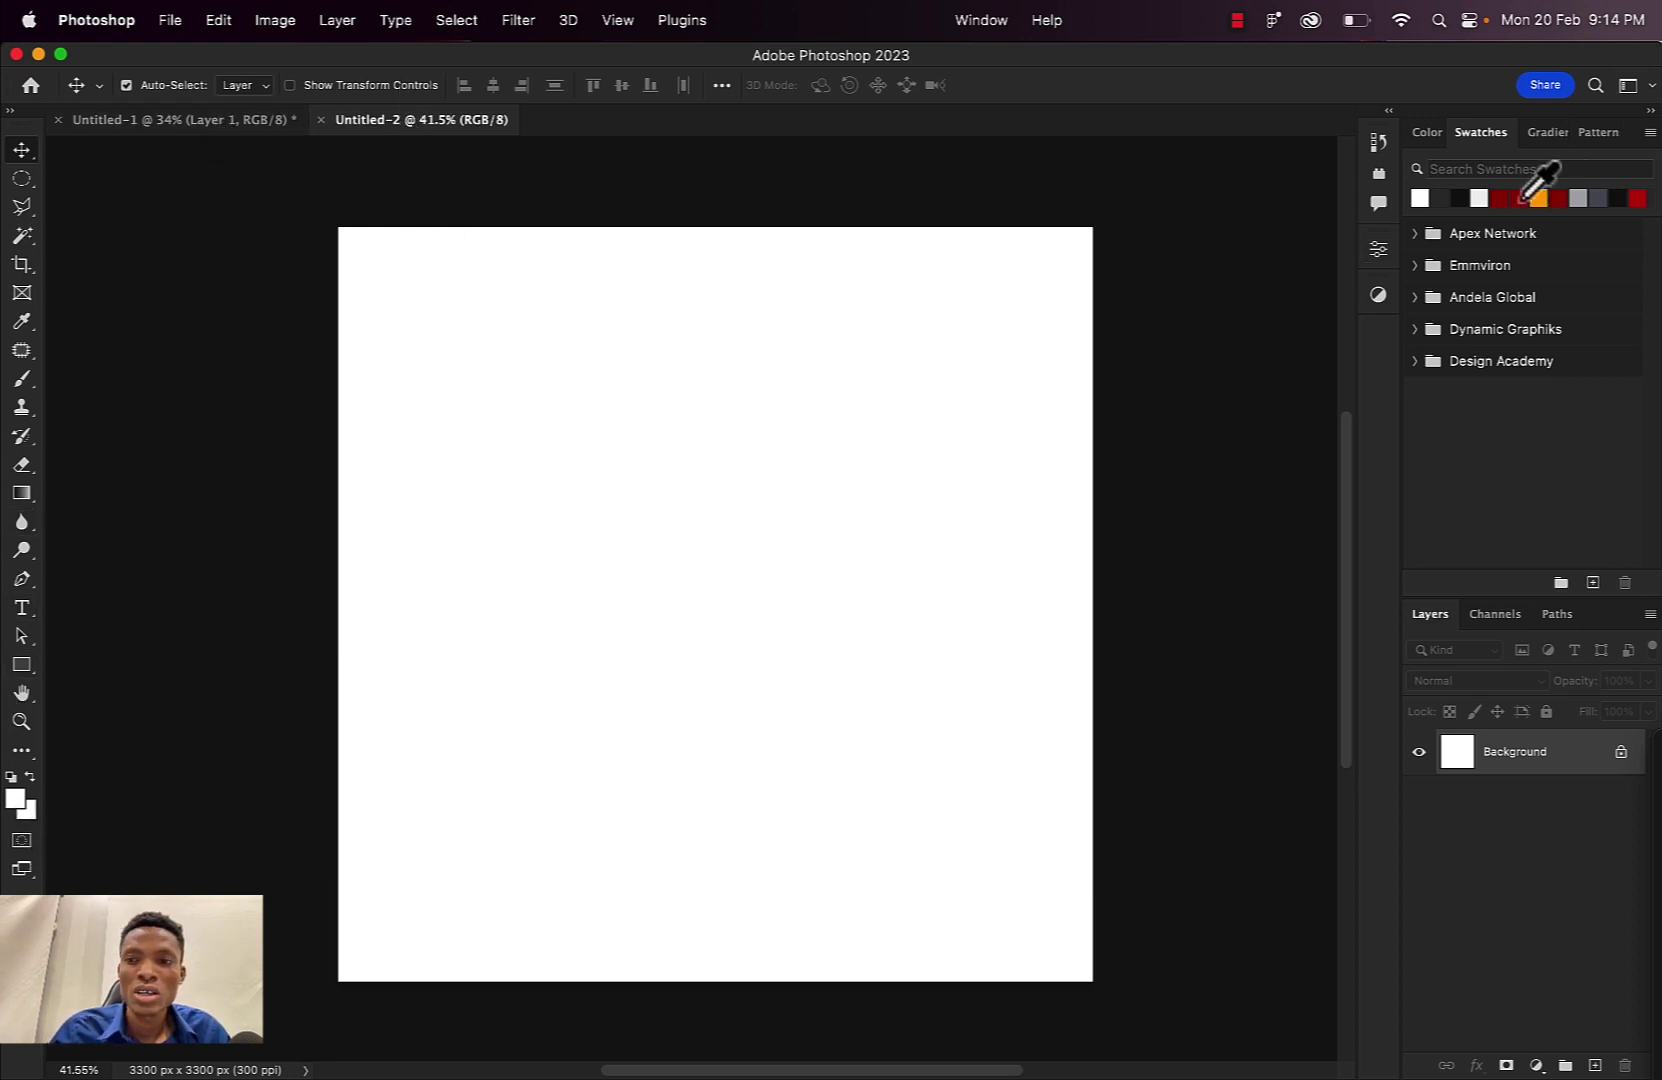
Draw a dark red circle about 553 px wide on the white canvas and set its stroke width to 0 px
click(1556, 197)
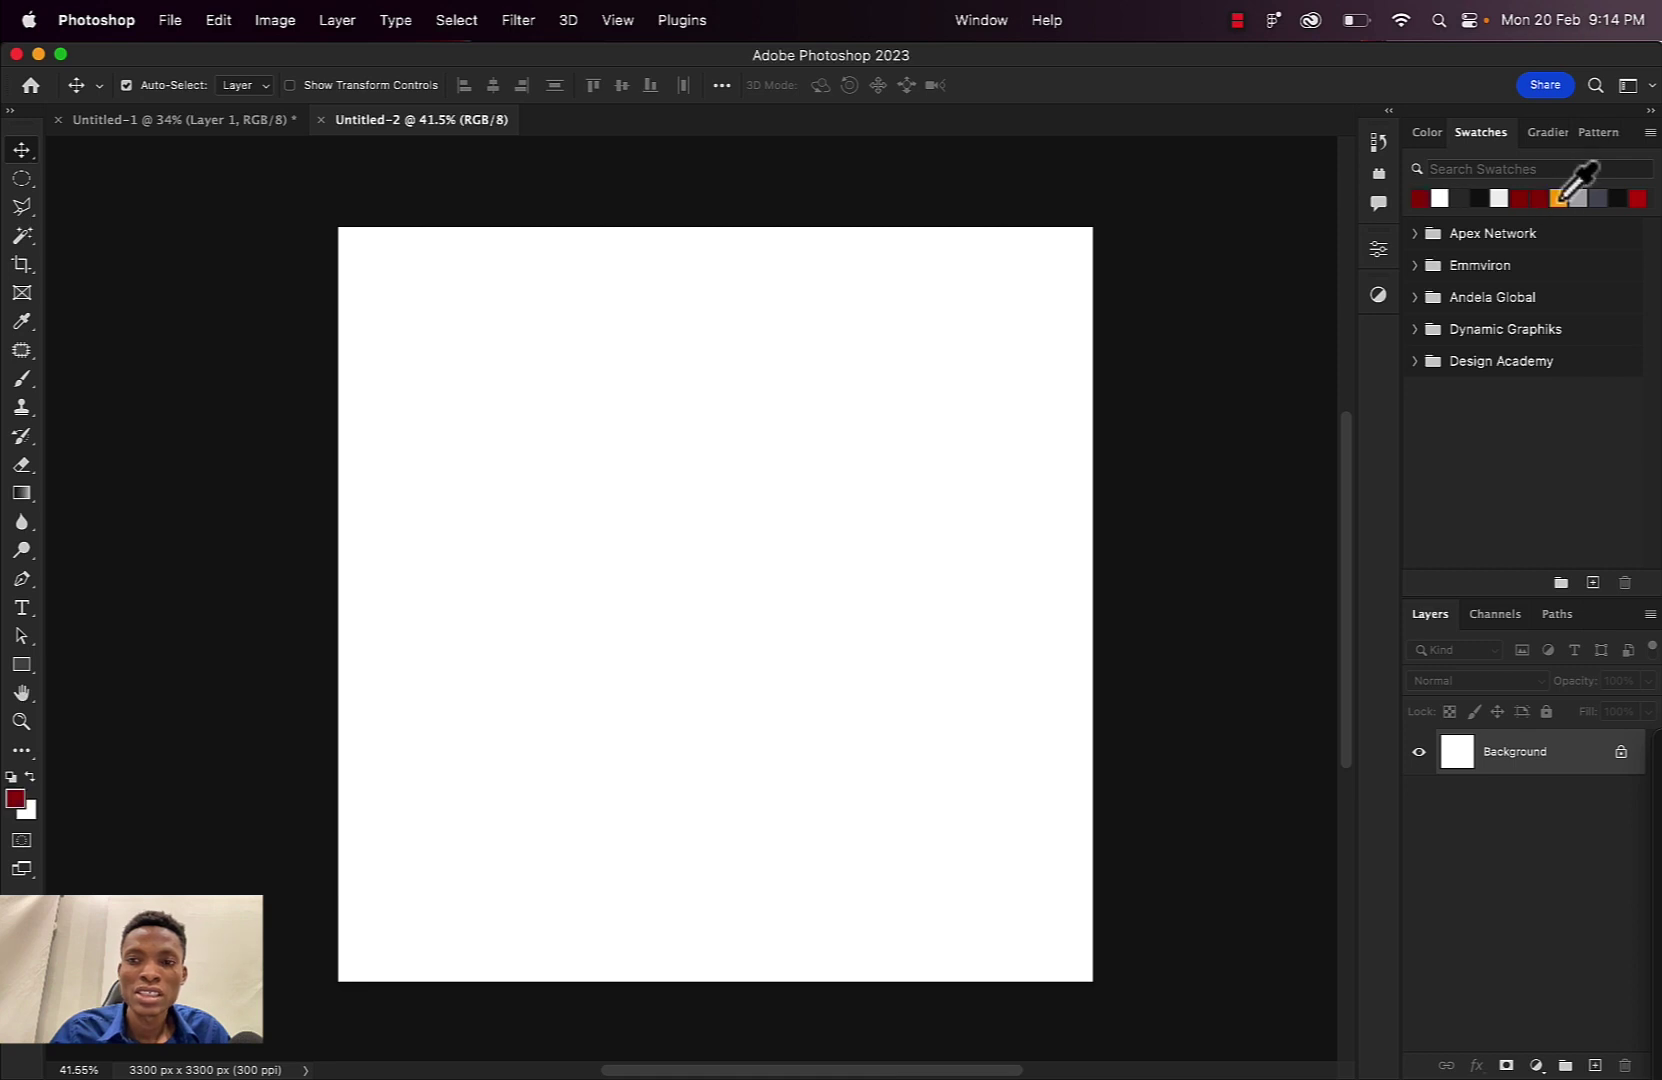
click(21, 666)
click(87, 683)
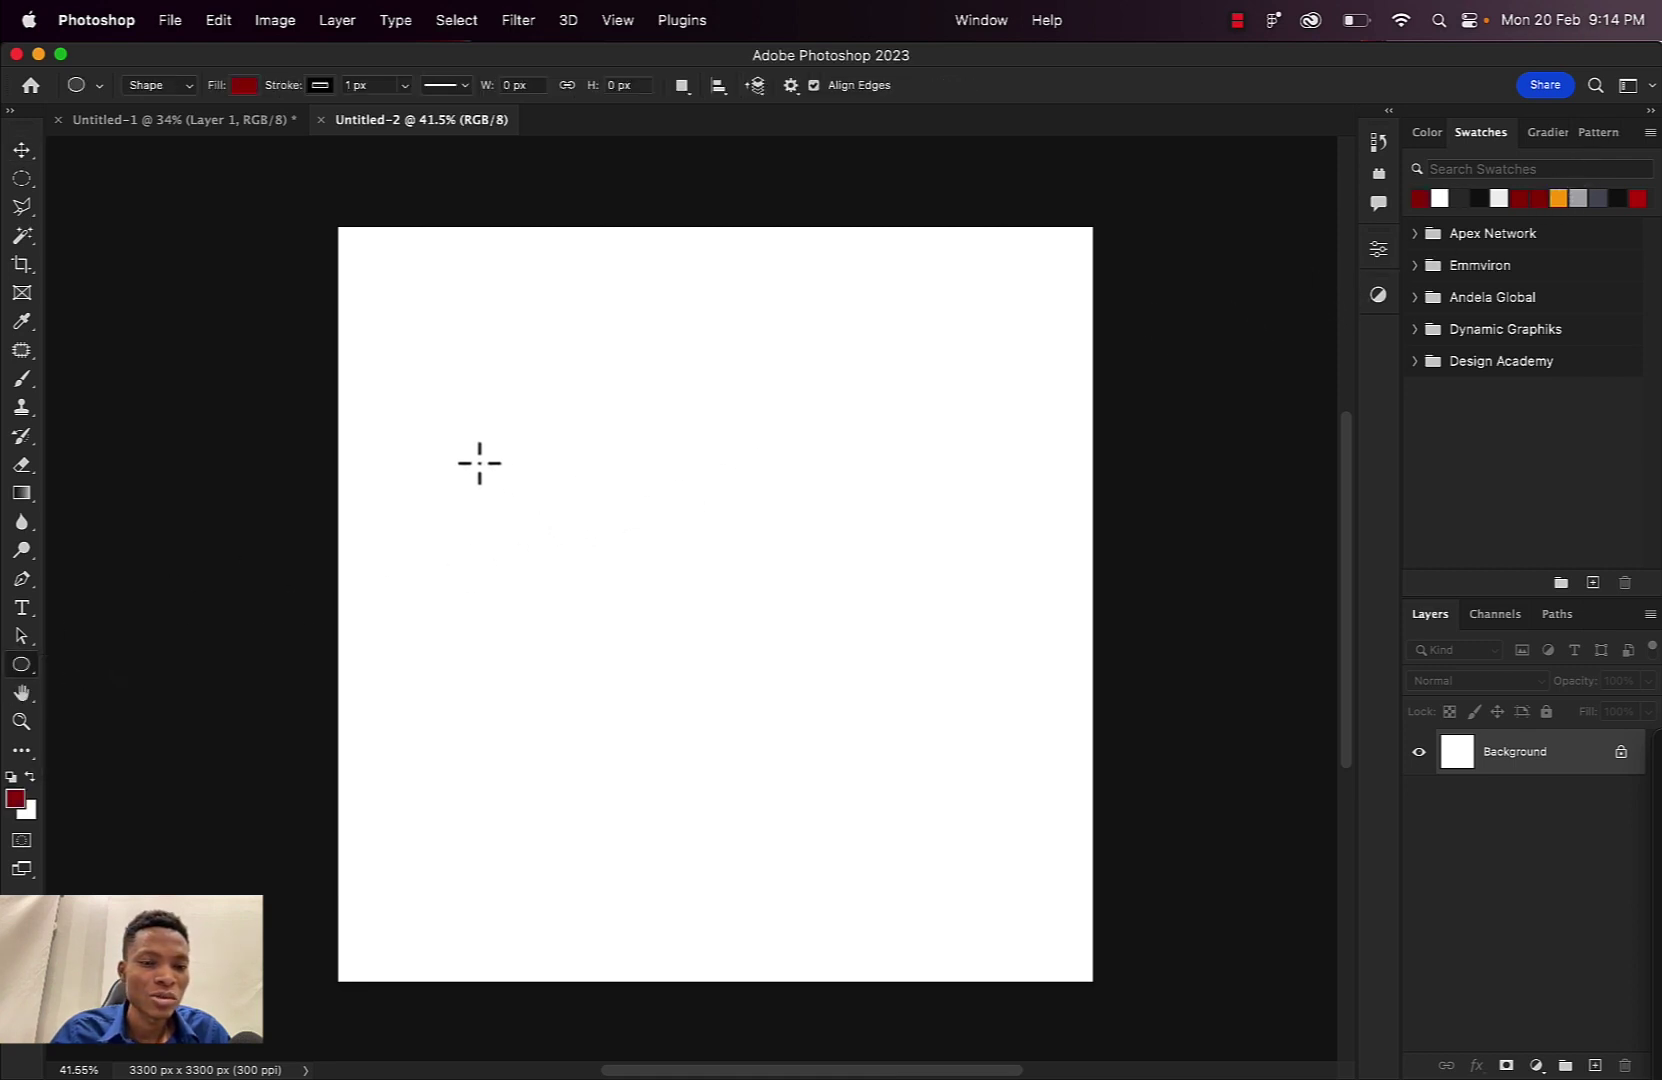
drag(477, 460, 605, 586)
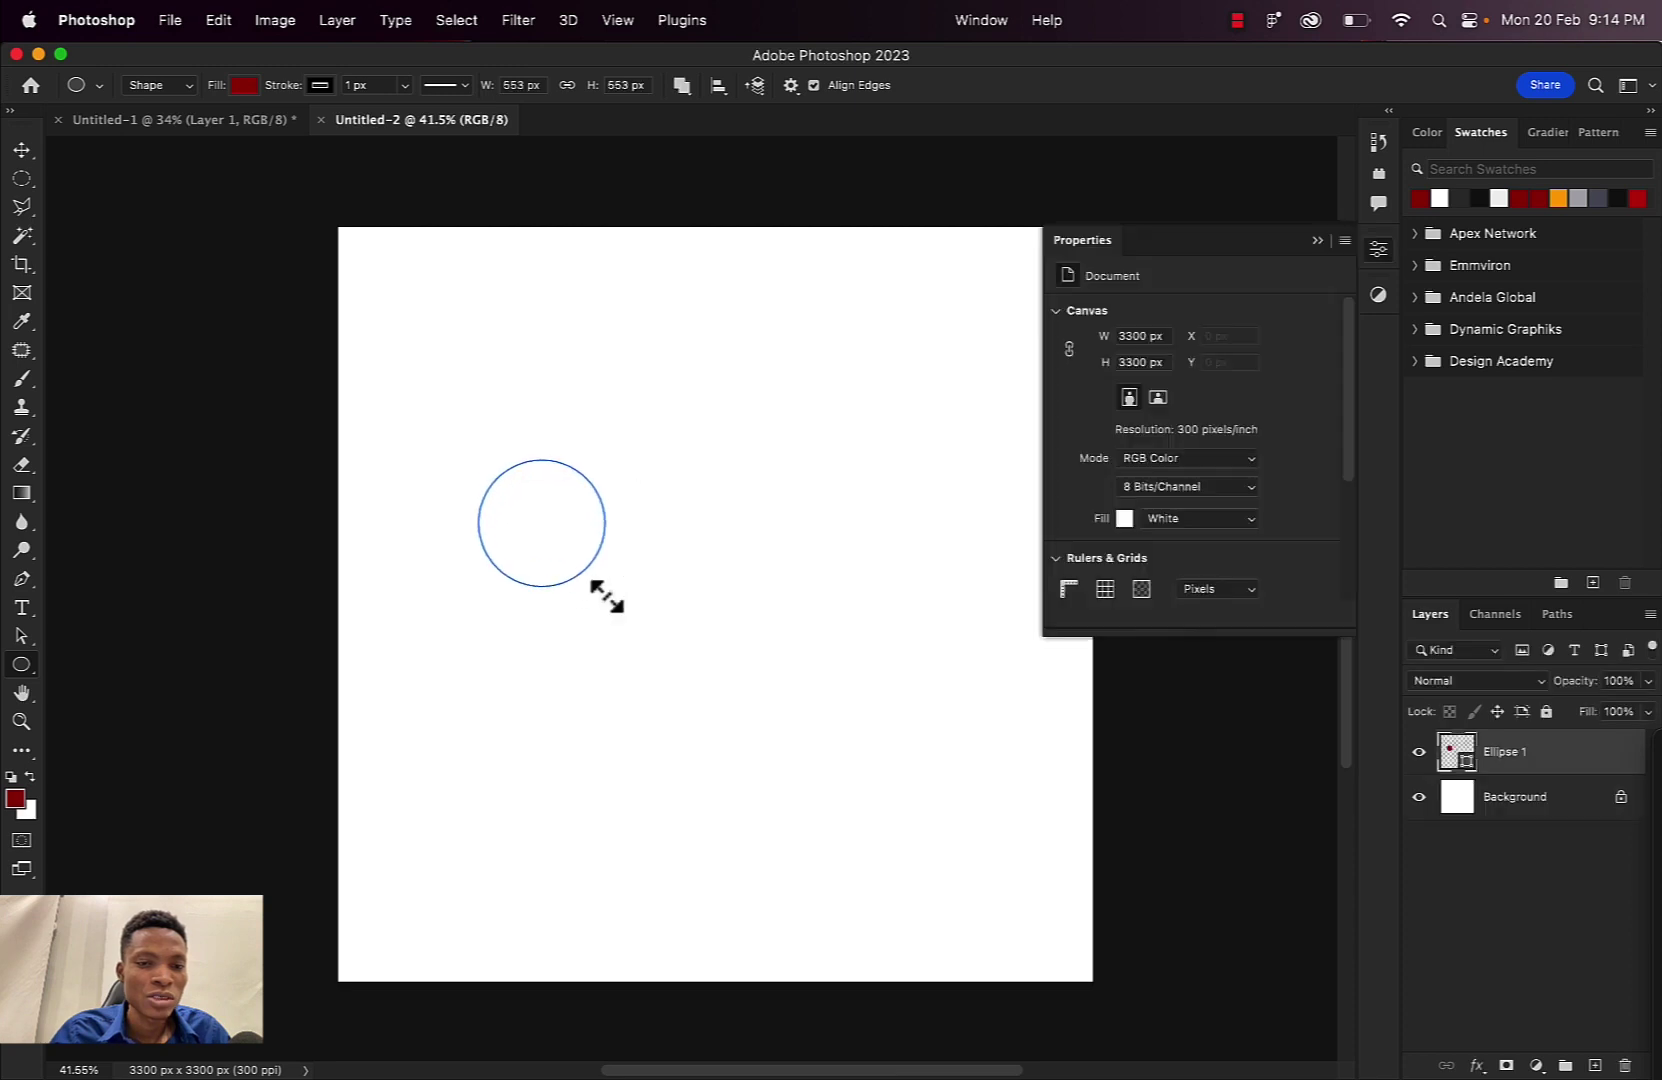
click(22, 150)
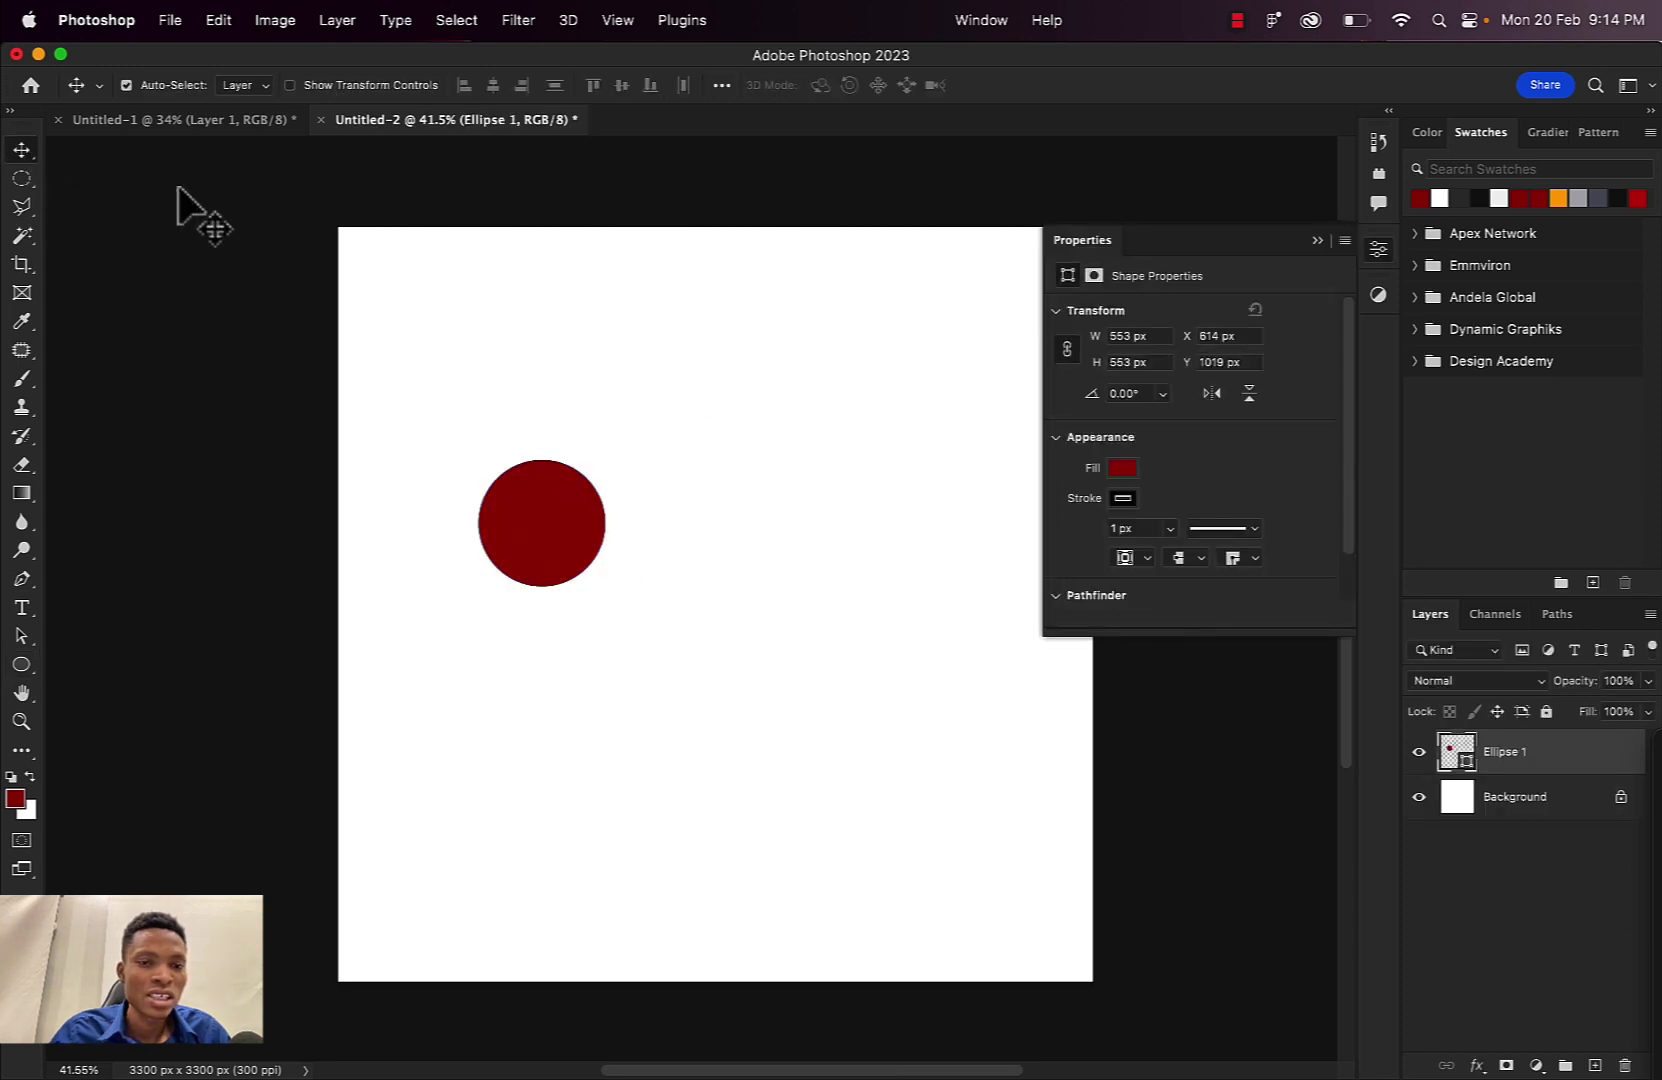
click(1170, 527)
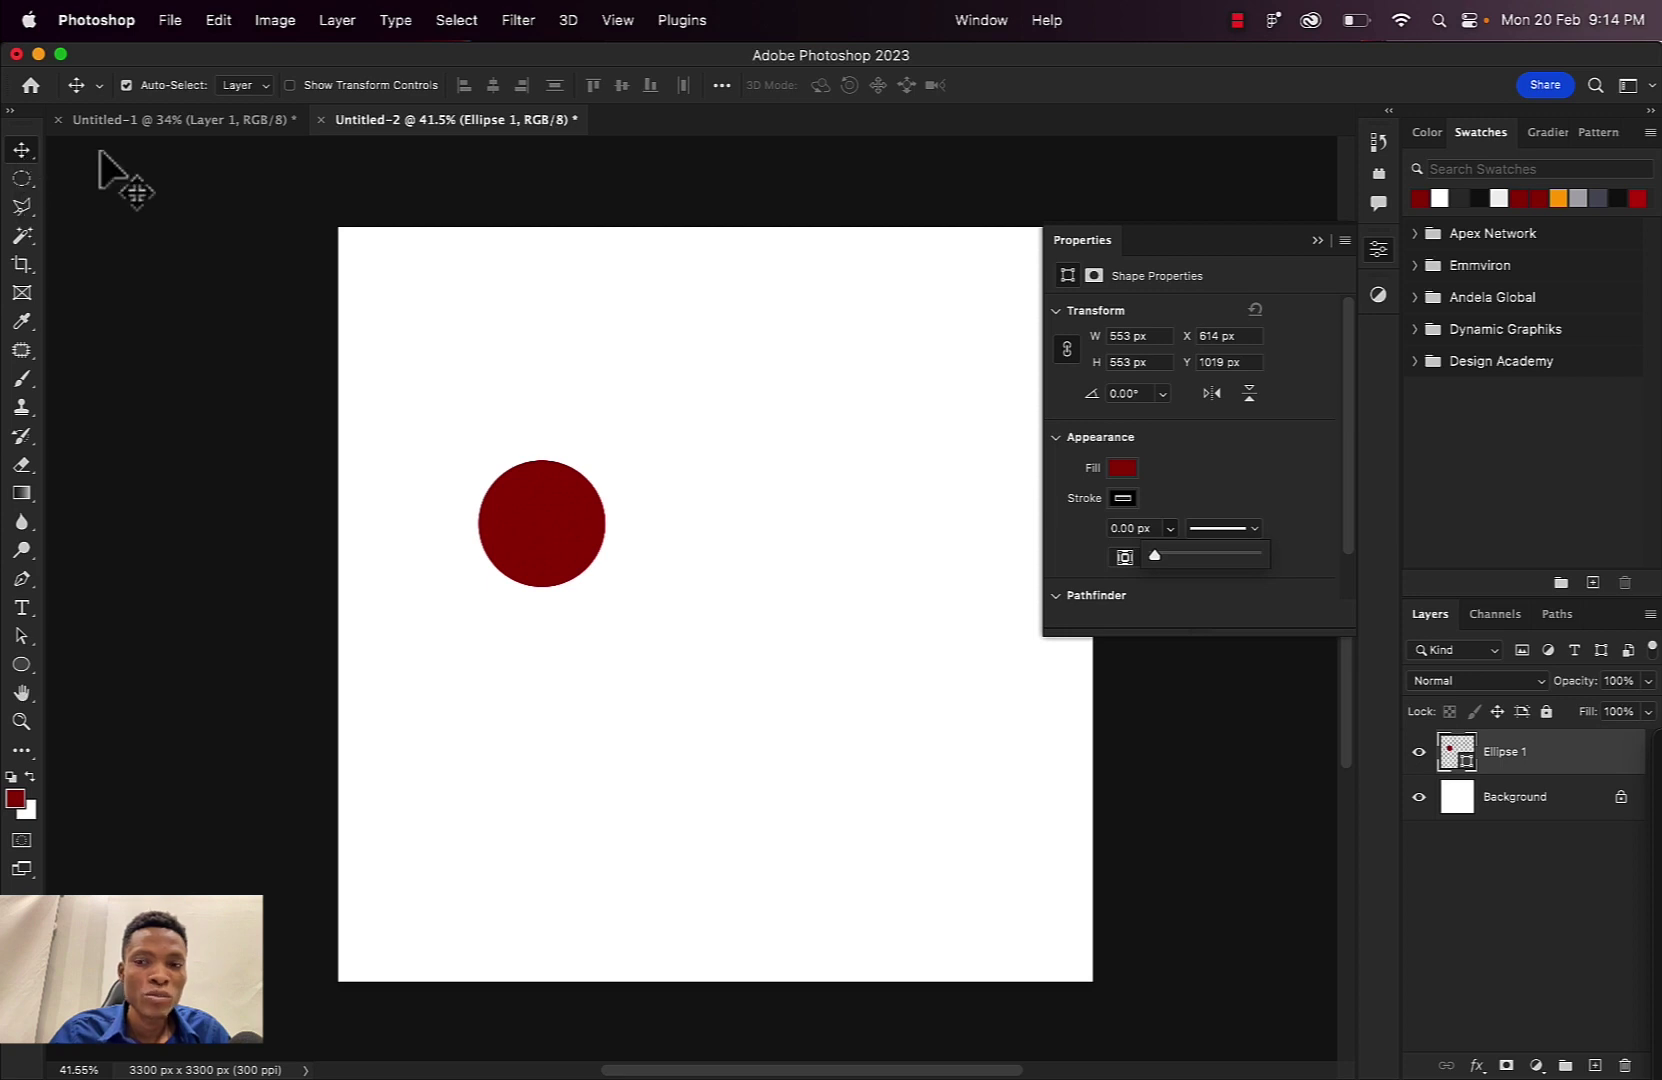
click(1317, 242)
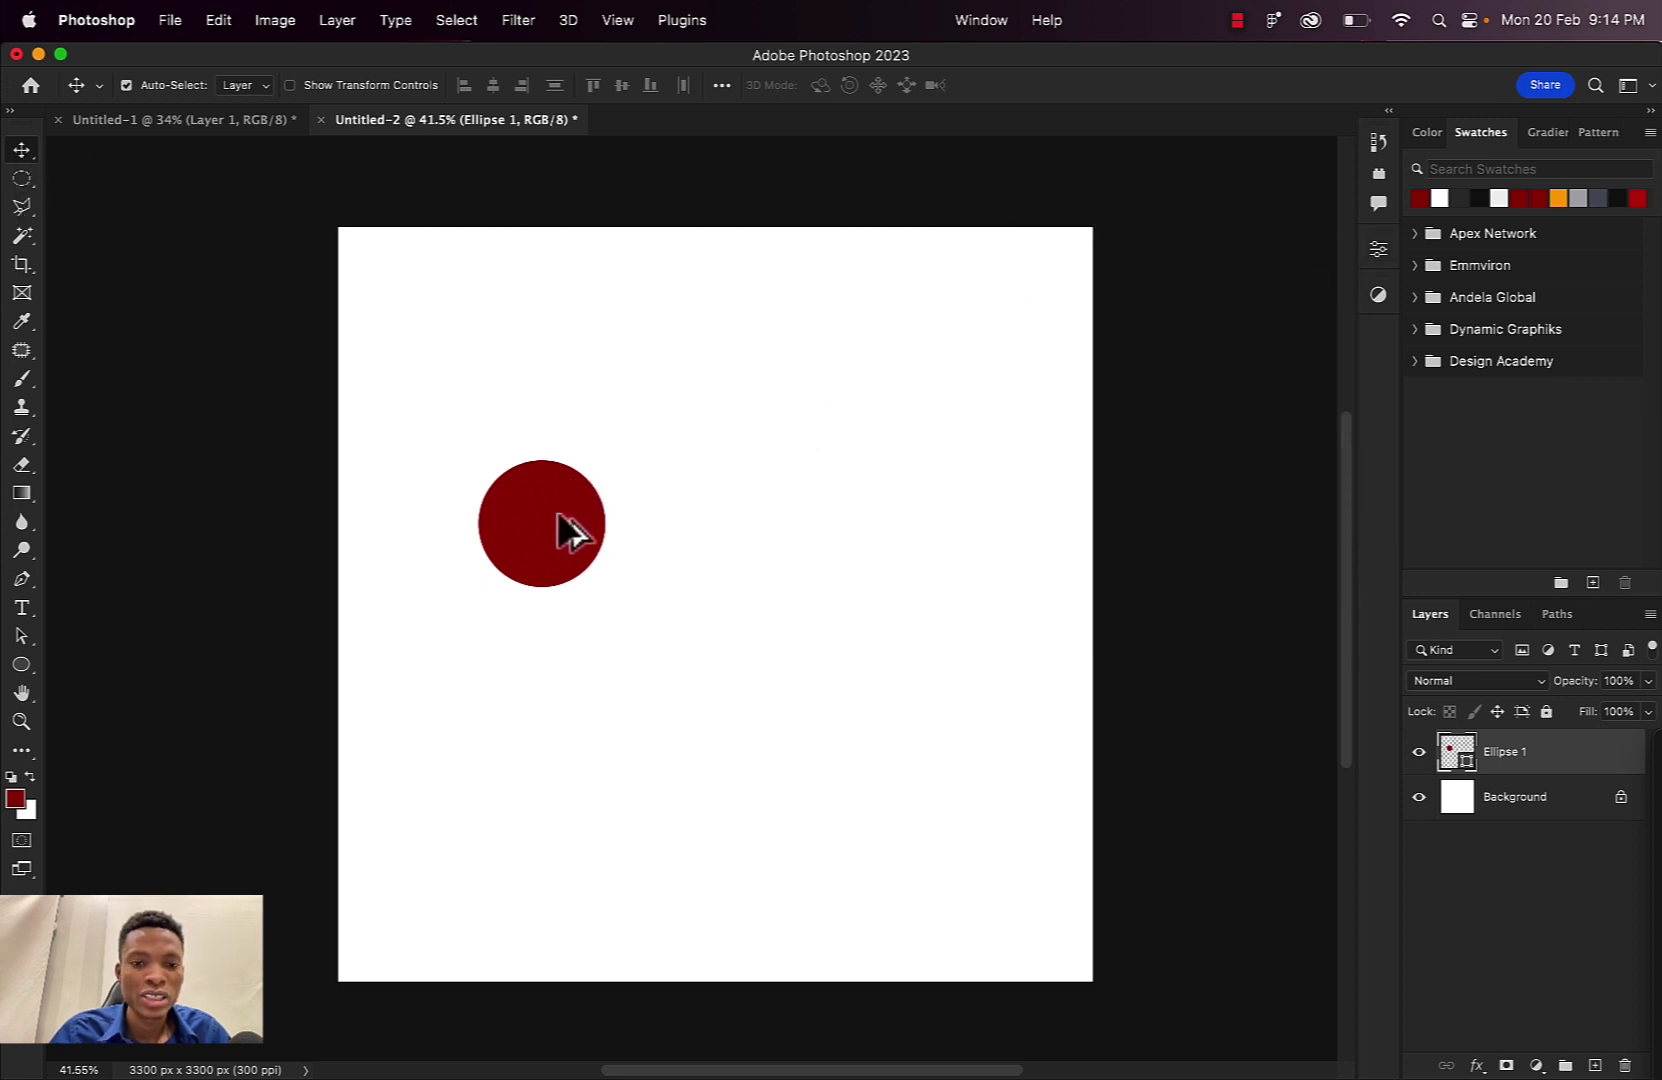
Duplicate the red circle straight below the original and fill the copy with dark teal
drag(553, 536, 552, 689)
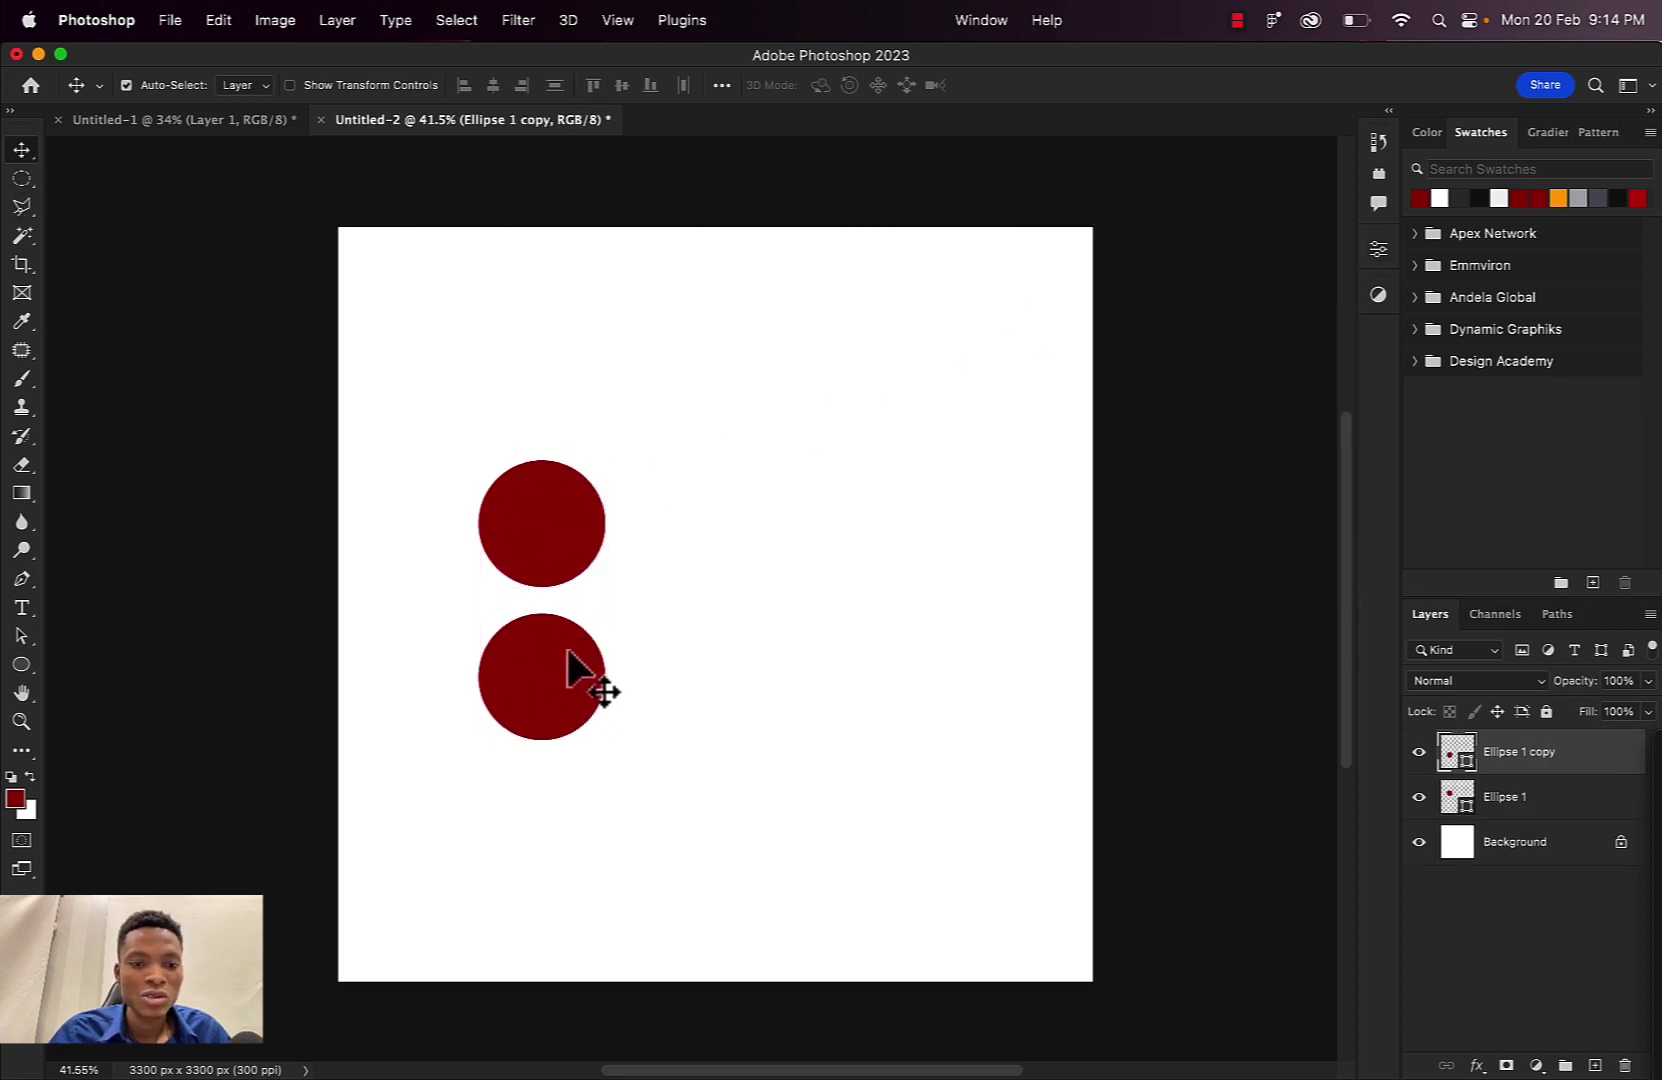
click(1391, 248)
click(1120, 469)
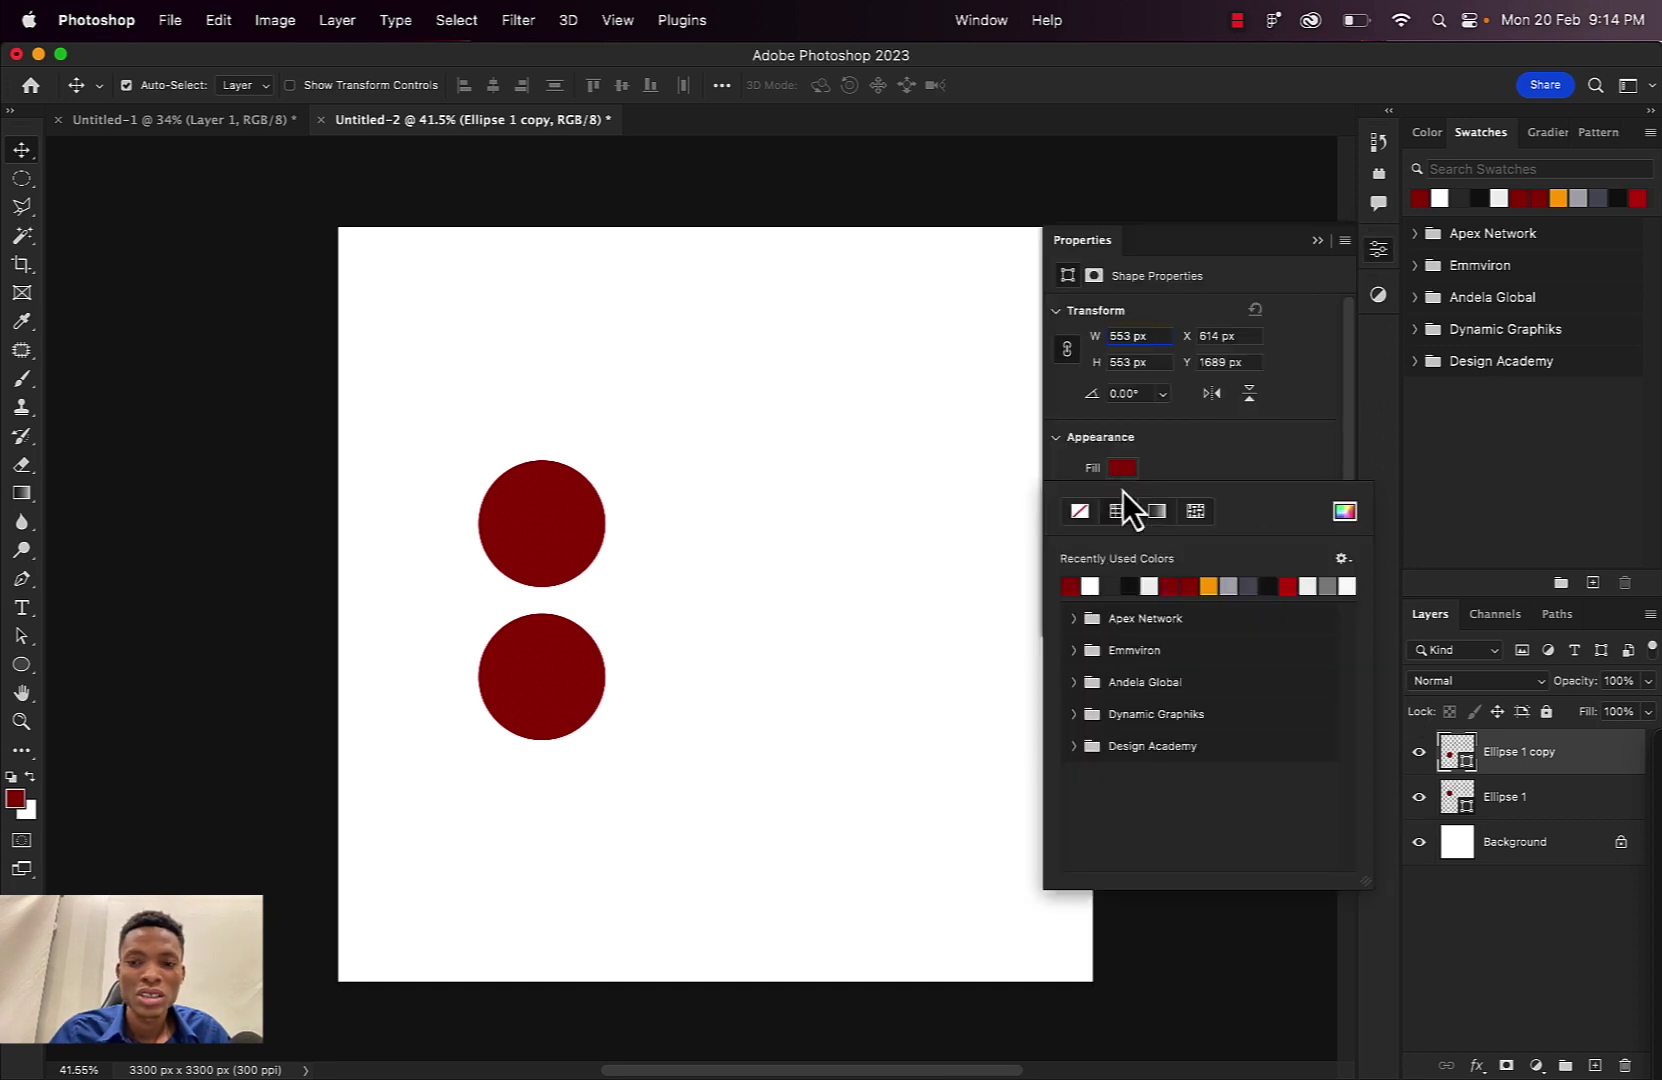
click(1344, 512)
mouse_move(1382, 434)
mouse_down()
mouse_move(1376, 625)
mouse_move(1383, 490)
mouse_move(1347, 533)
mouse_up()
click(1588, 345)
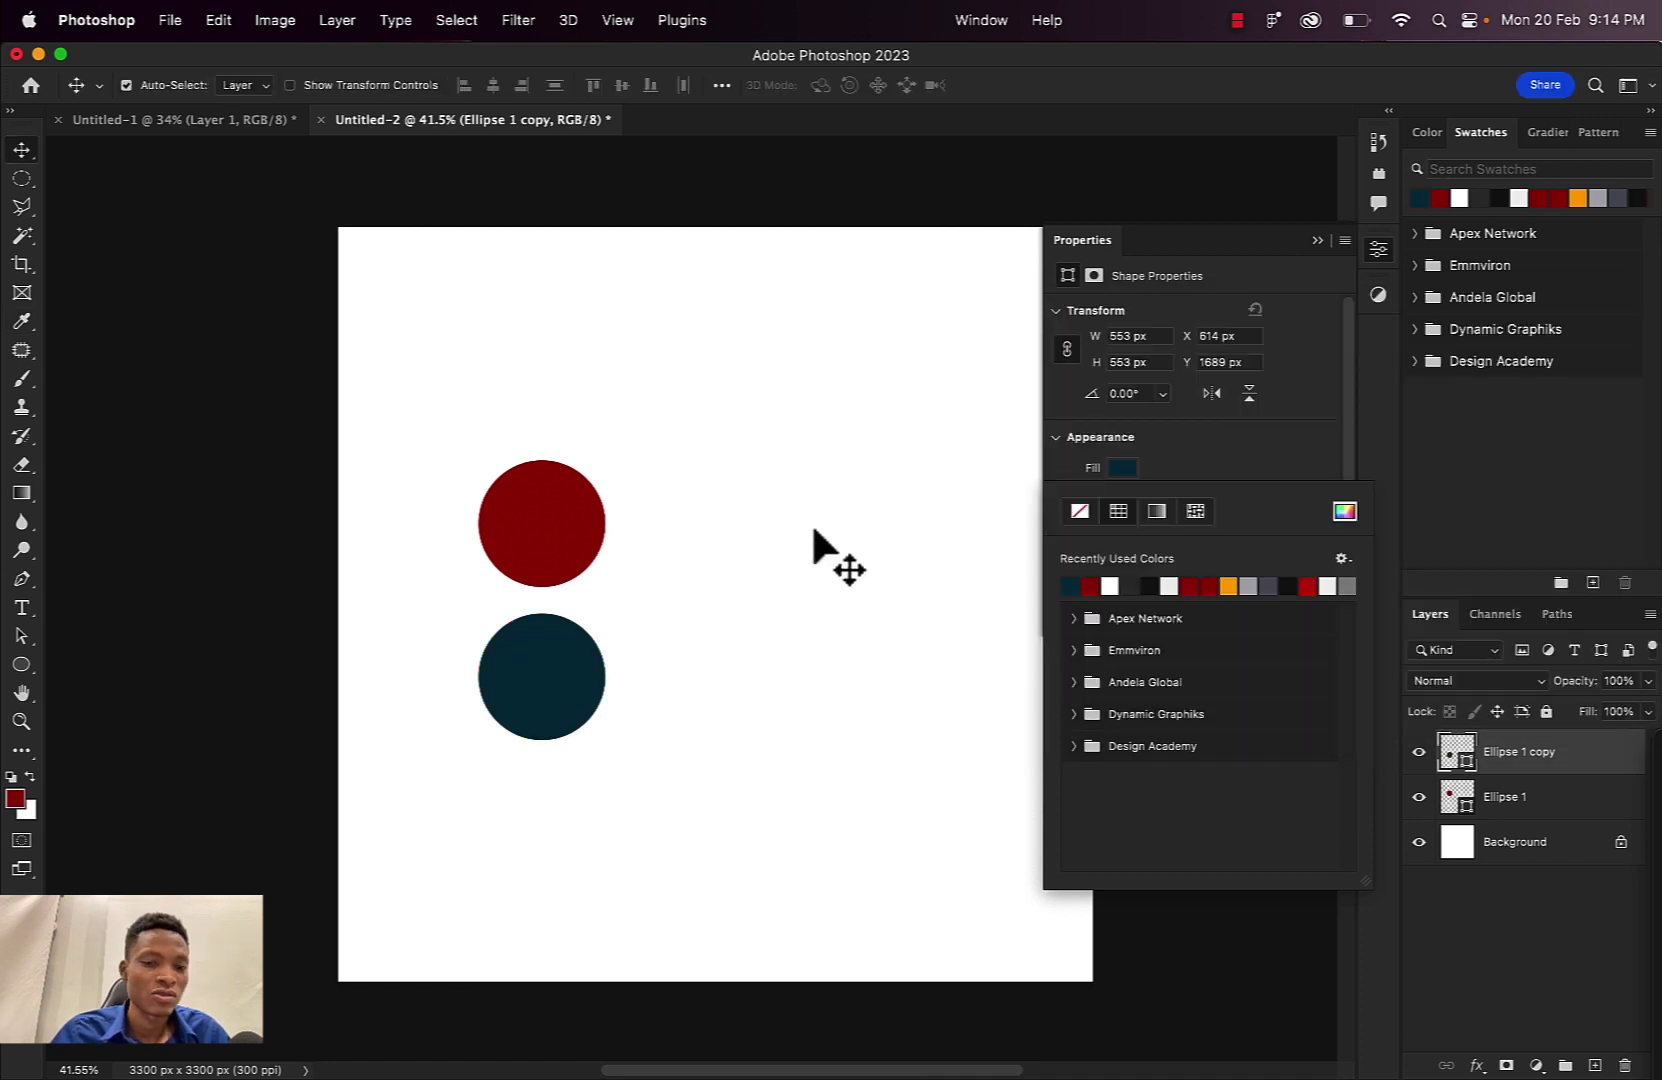
click(1317, 241)
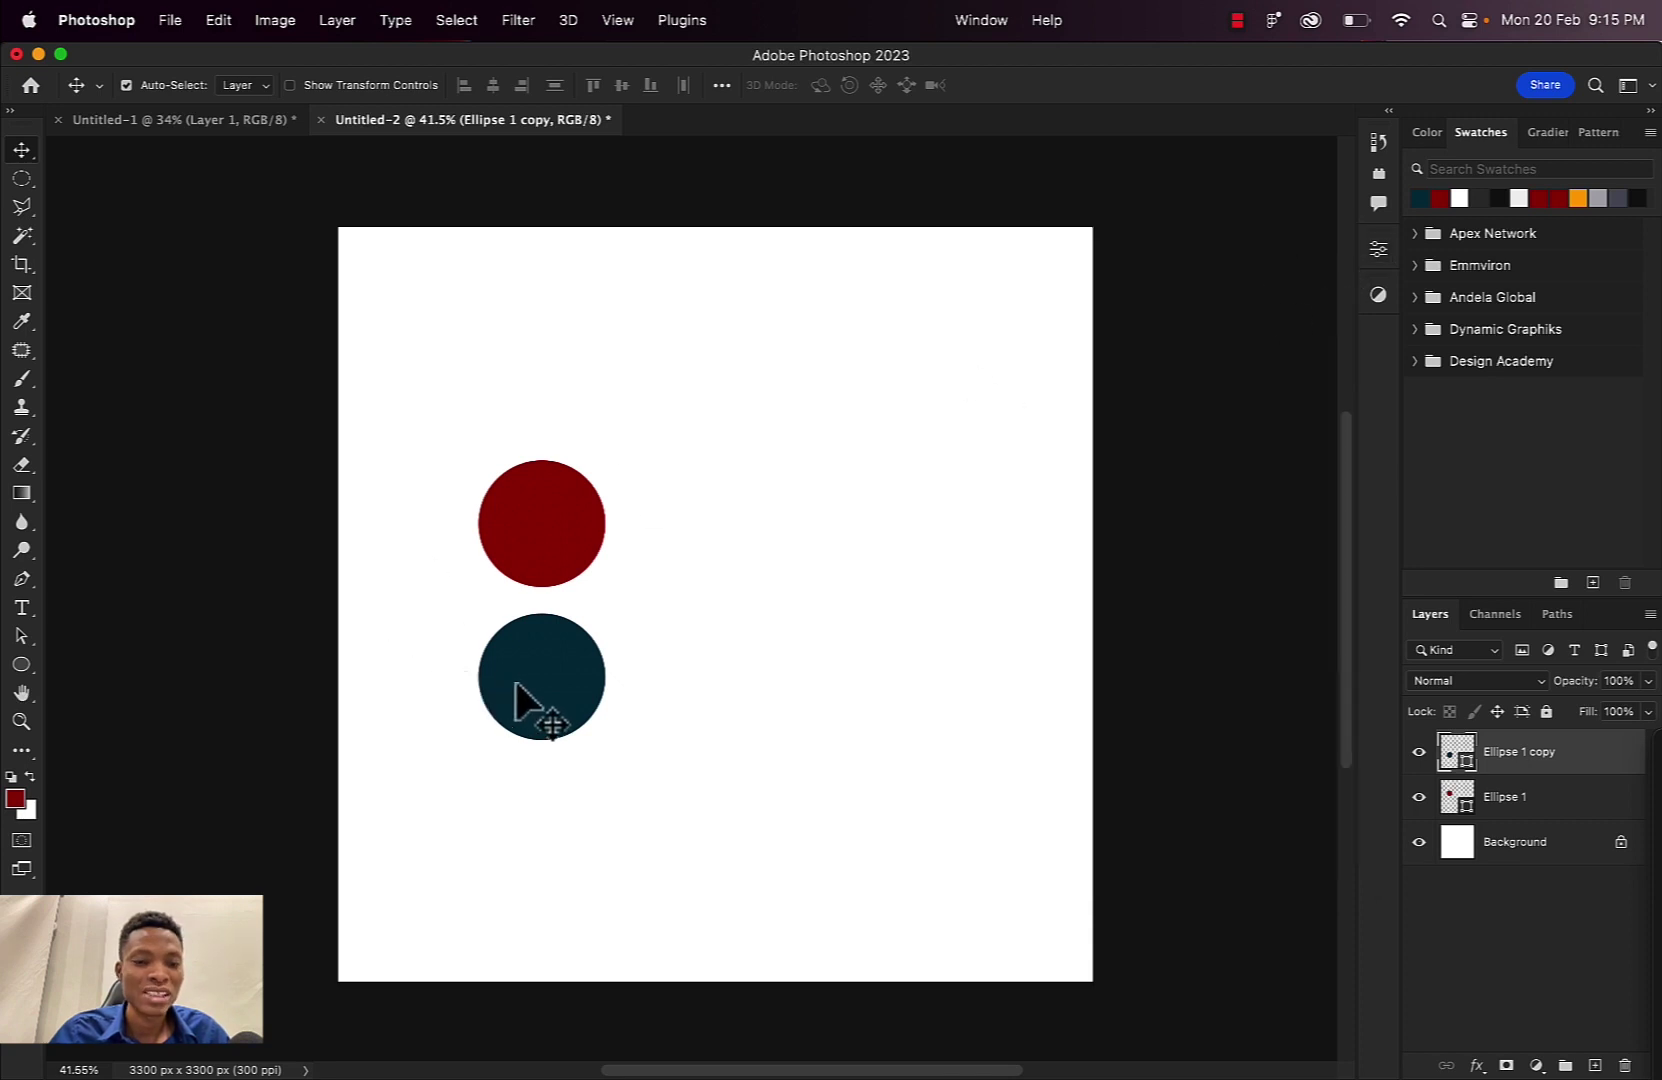
Duplicate the red circle horizontally into a row of six overlapping circles
click(570, 508)
click(560, 693)
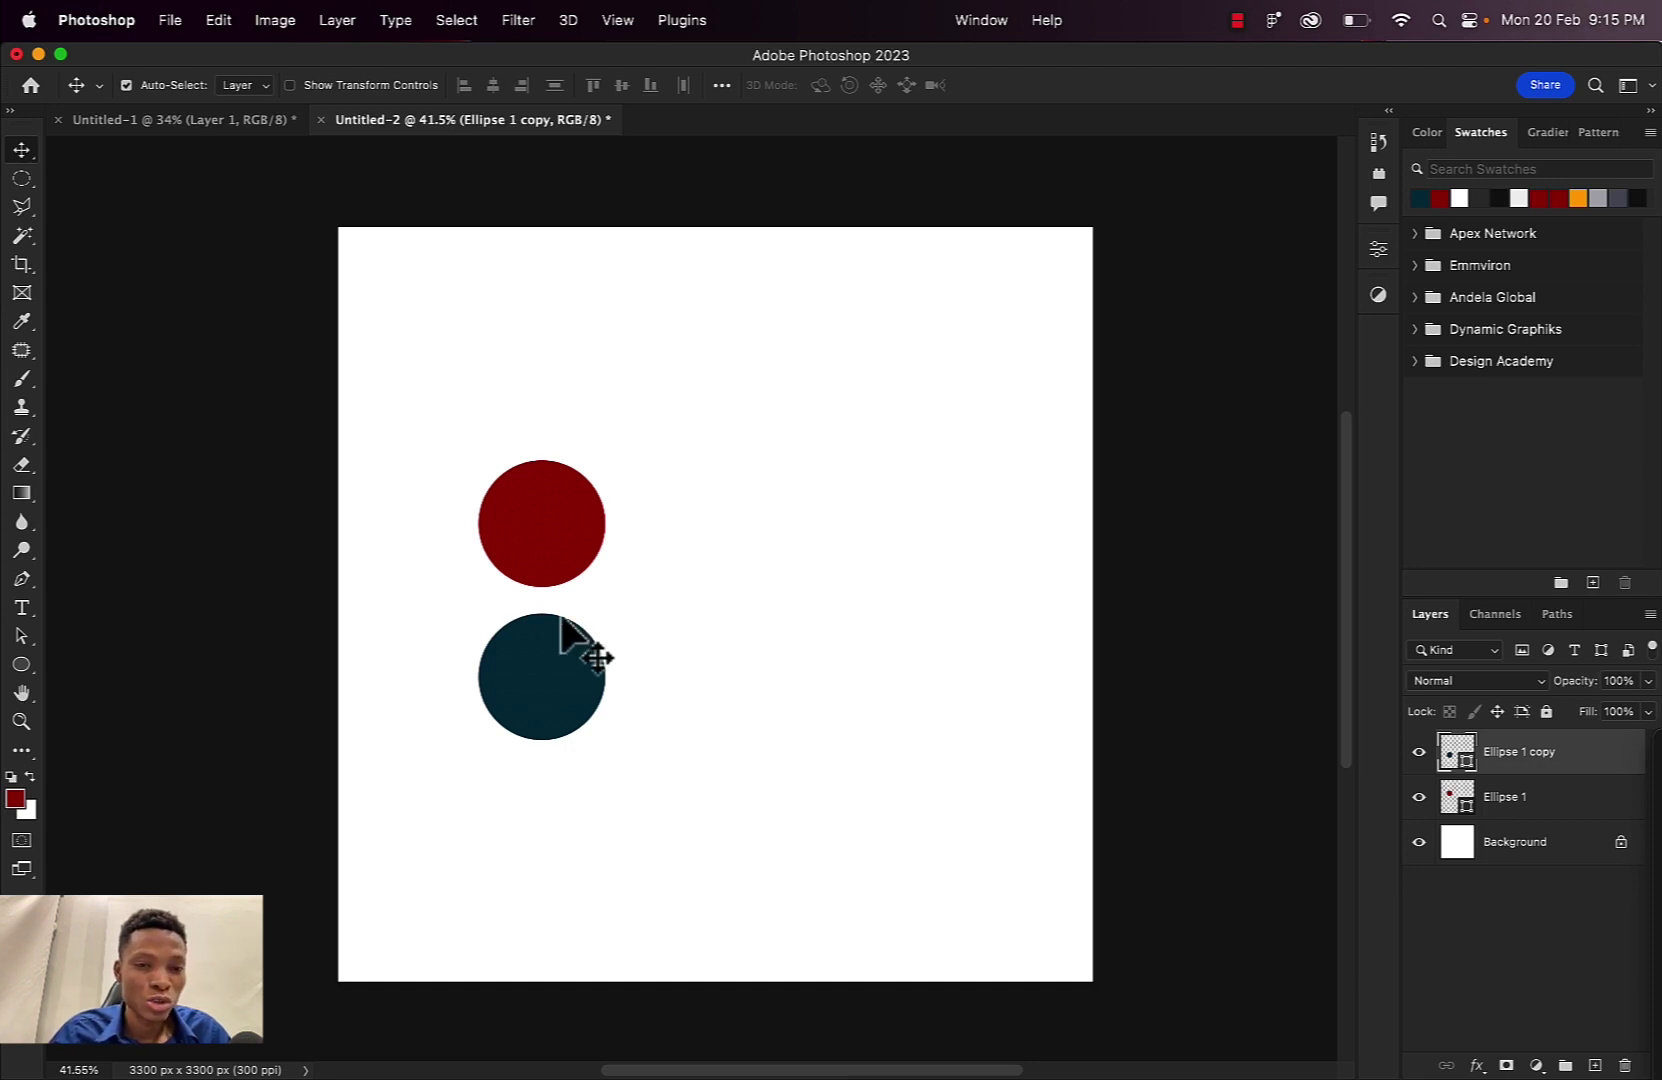
click(550, 537)
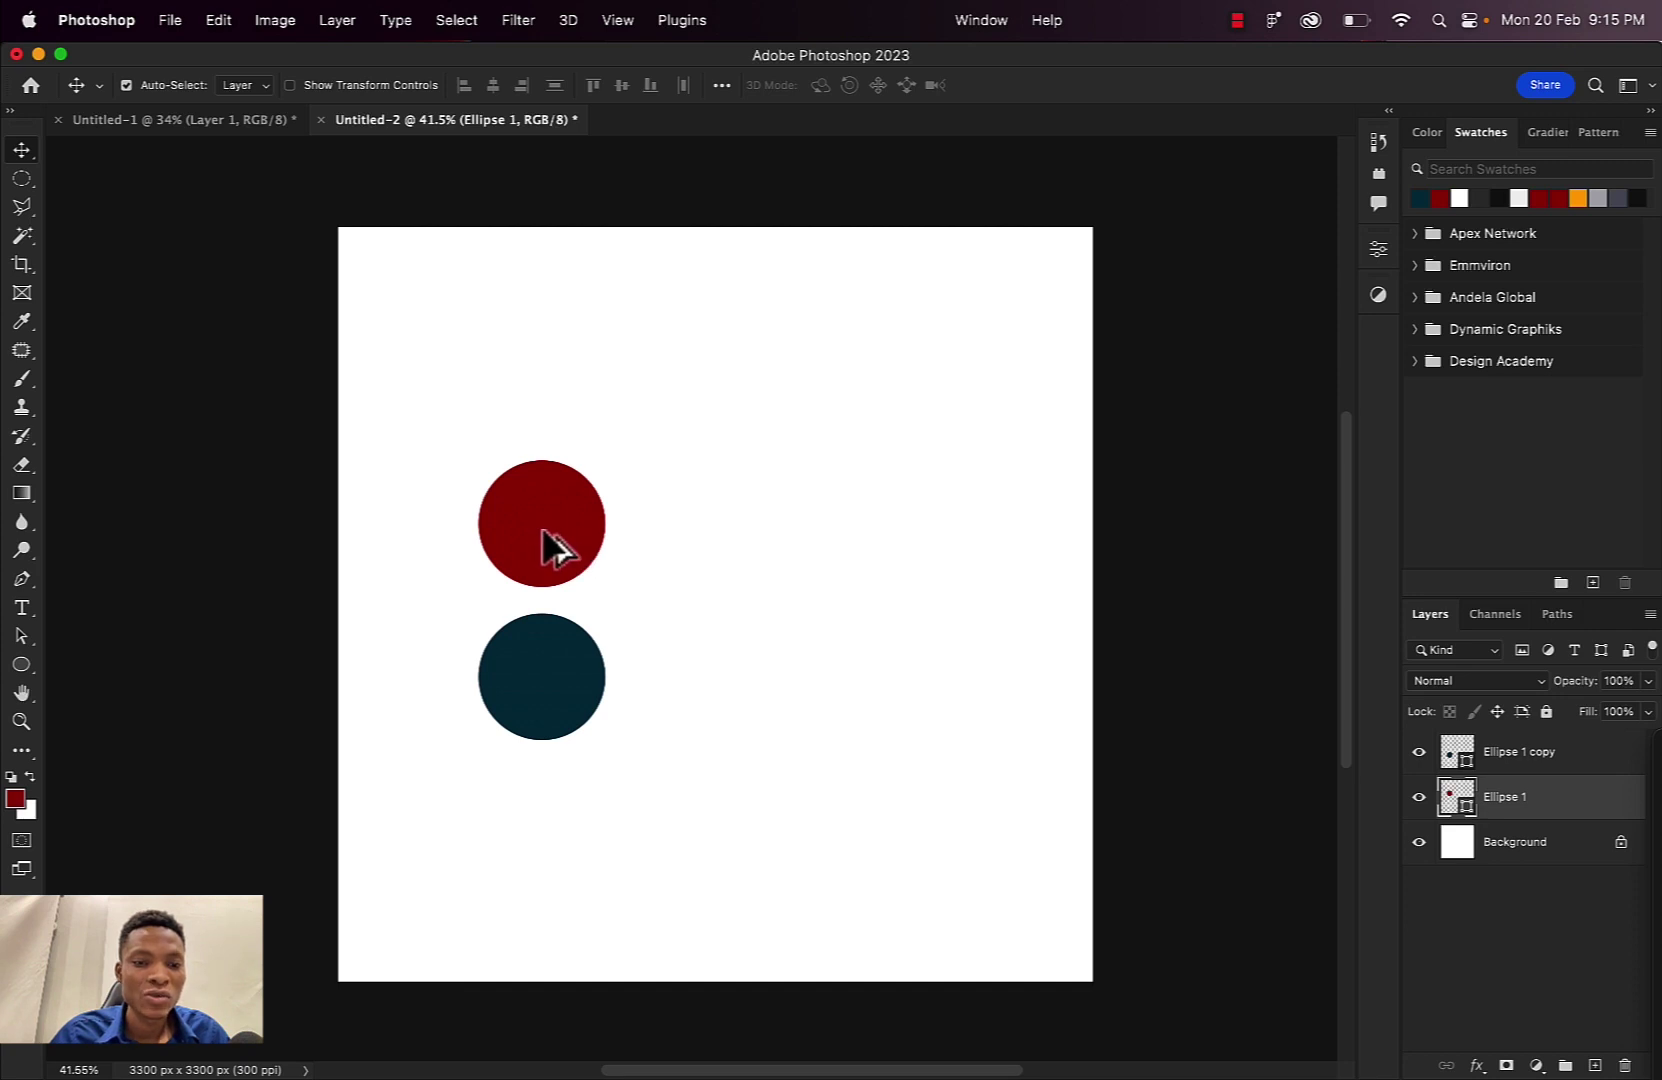
drag(549, 530, 684, 530)
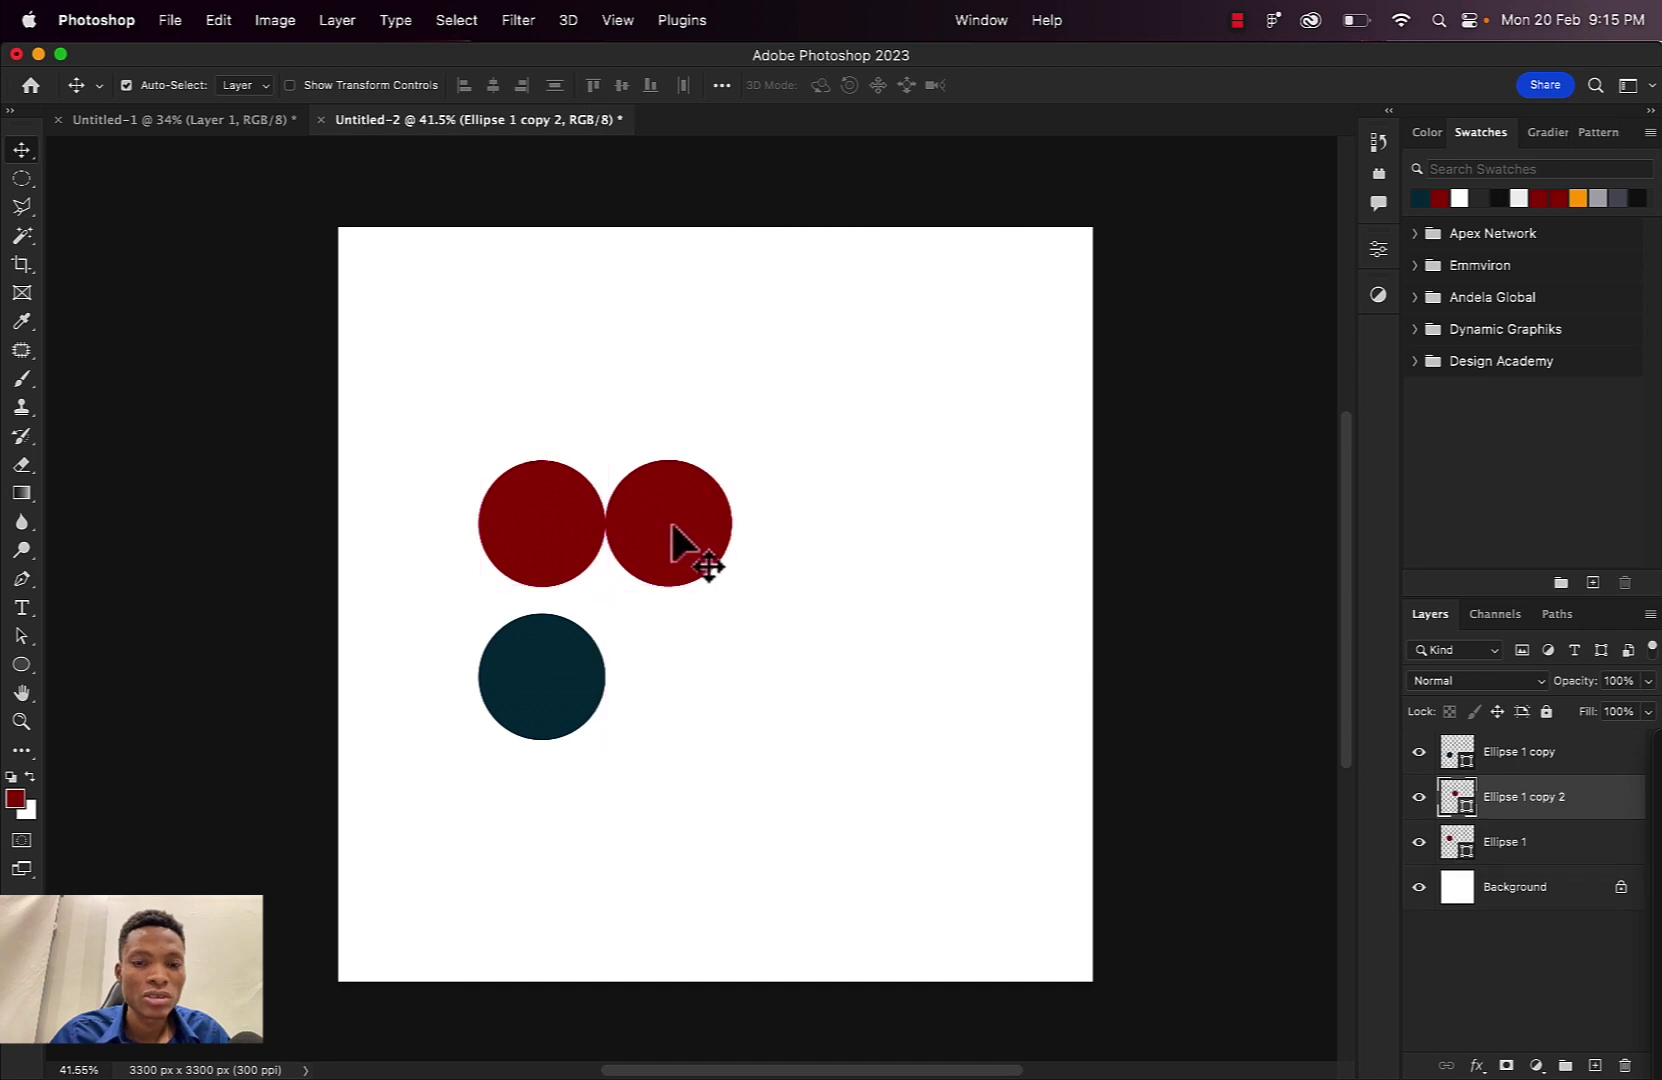
drag(671, 526, 934, 519)
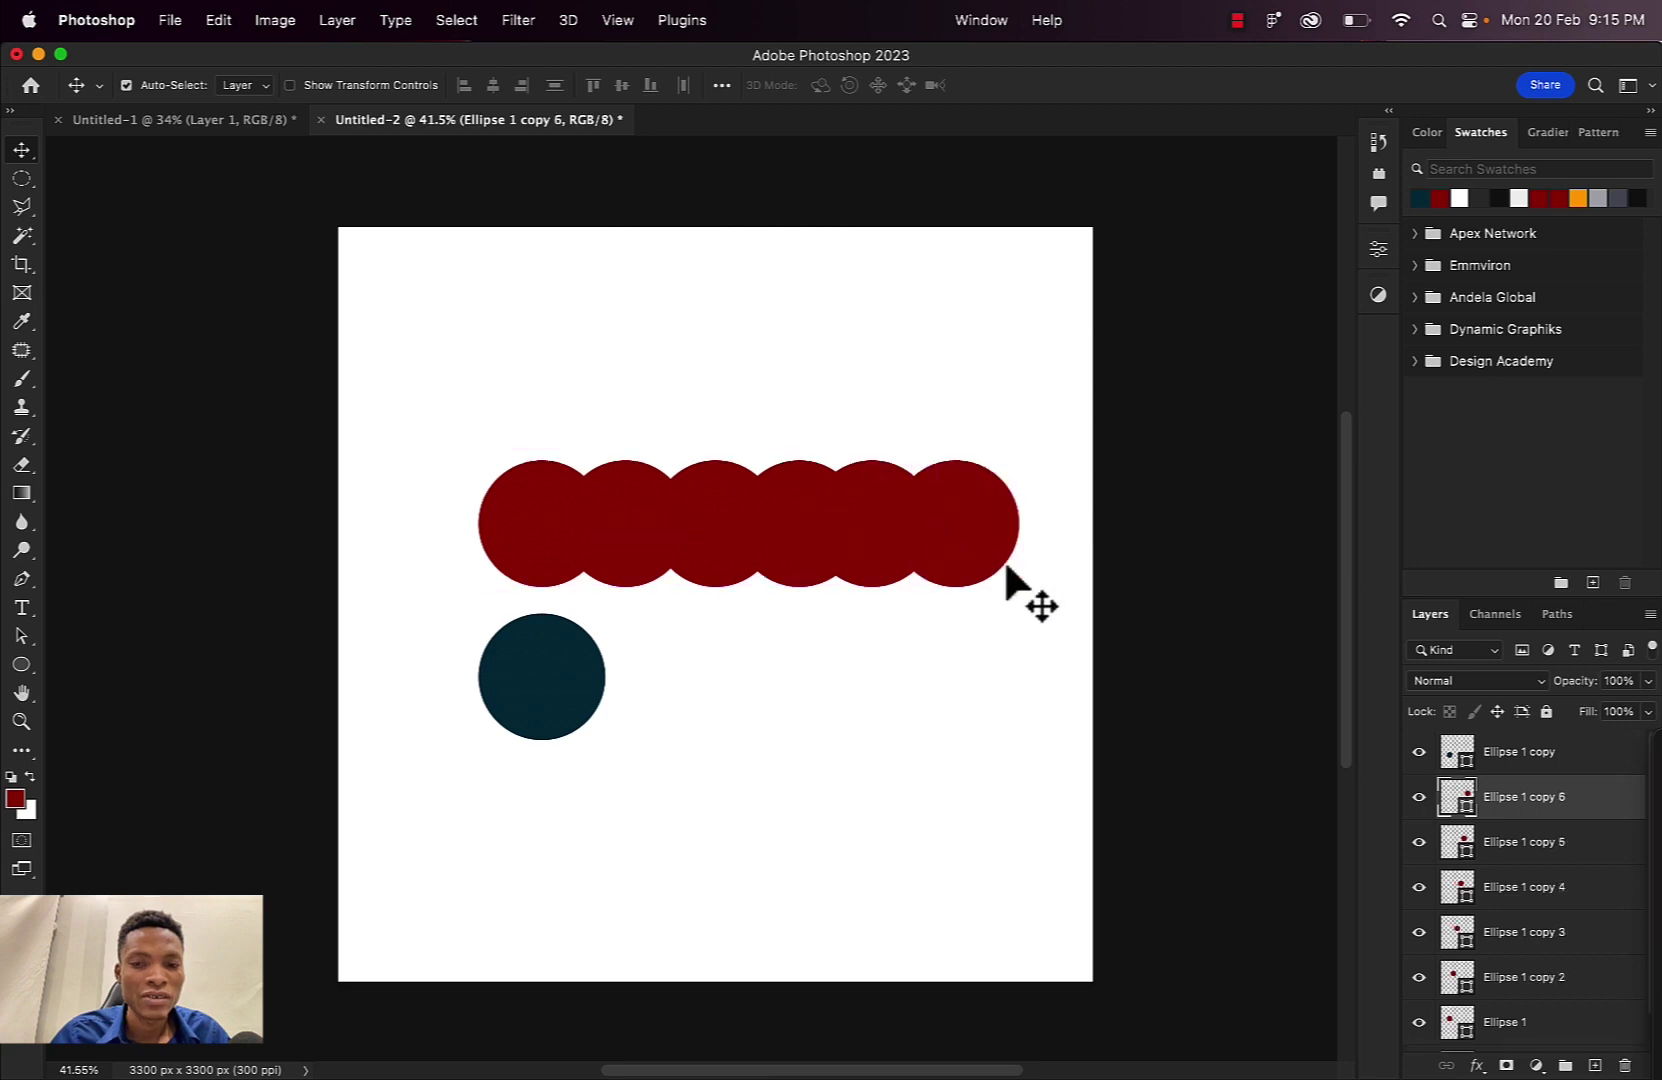
alt+click(846, 582)
Duplicate the teal circle horizontally into a matching row of six overlapping circles
click(549, 680)
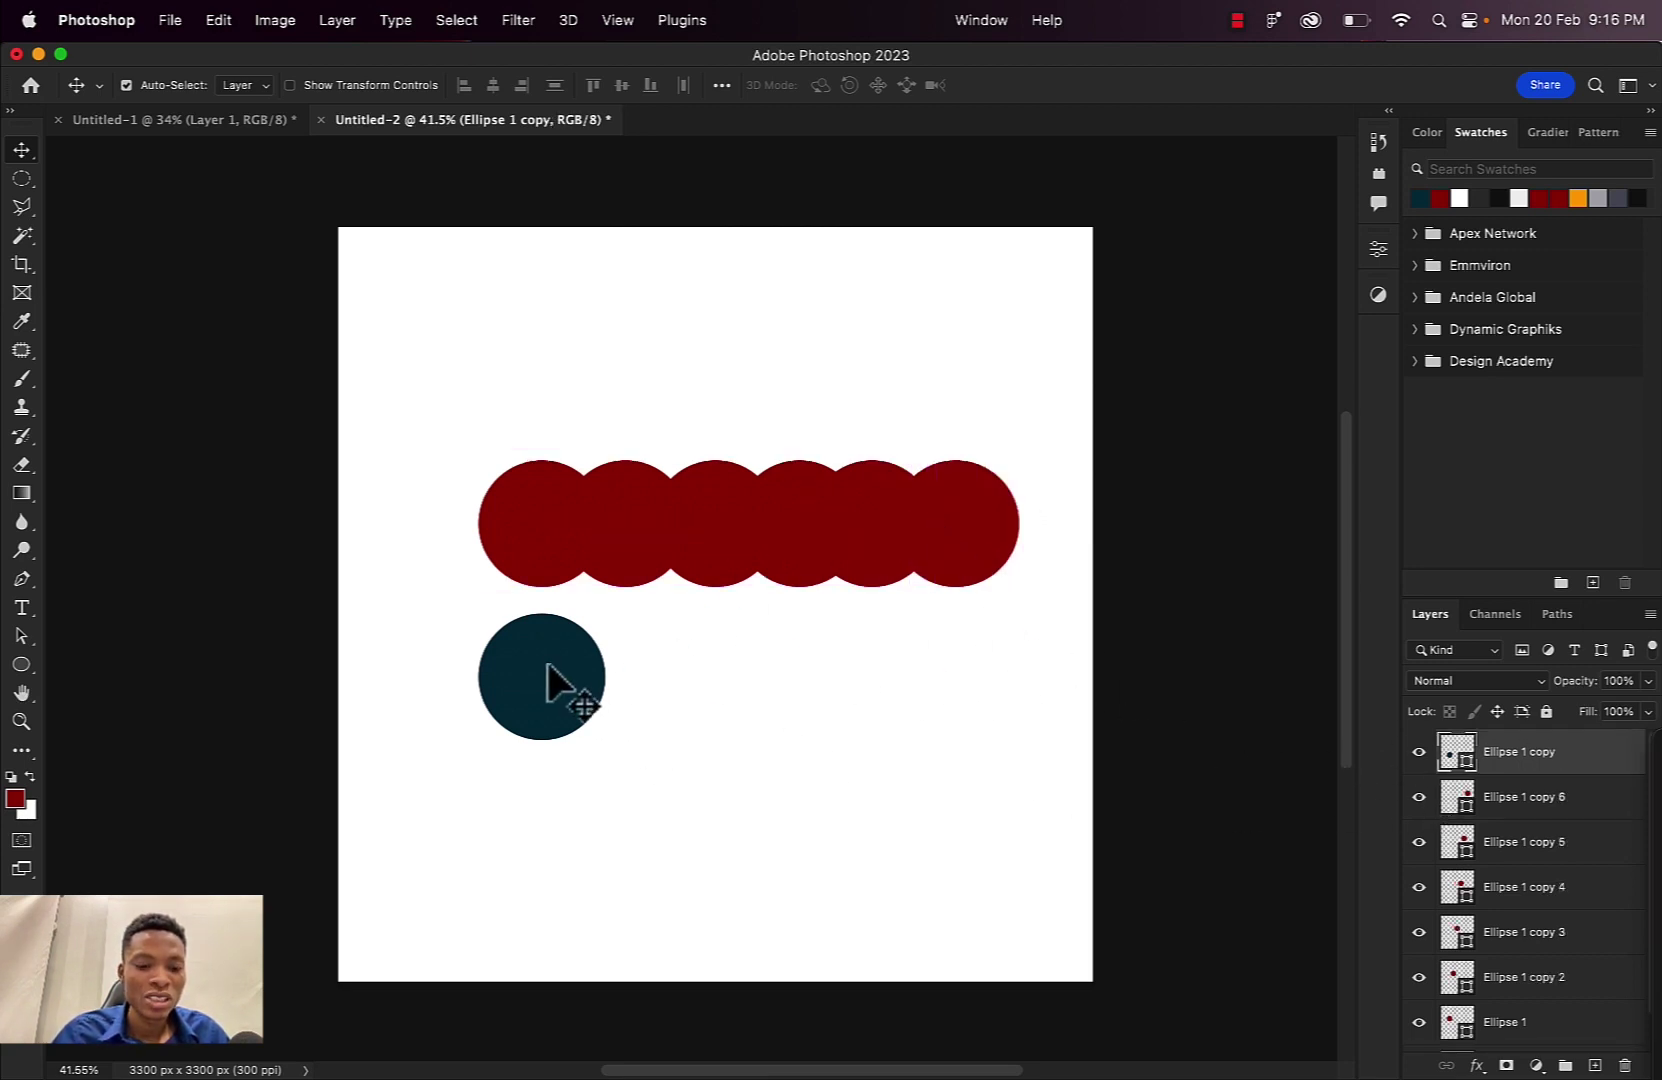
drag(545, 670, 944, 673)
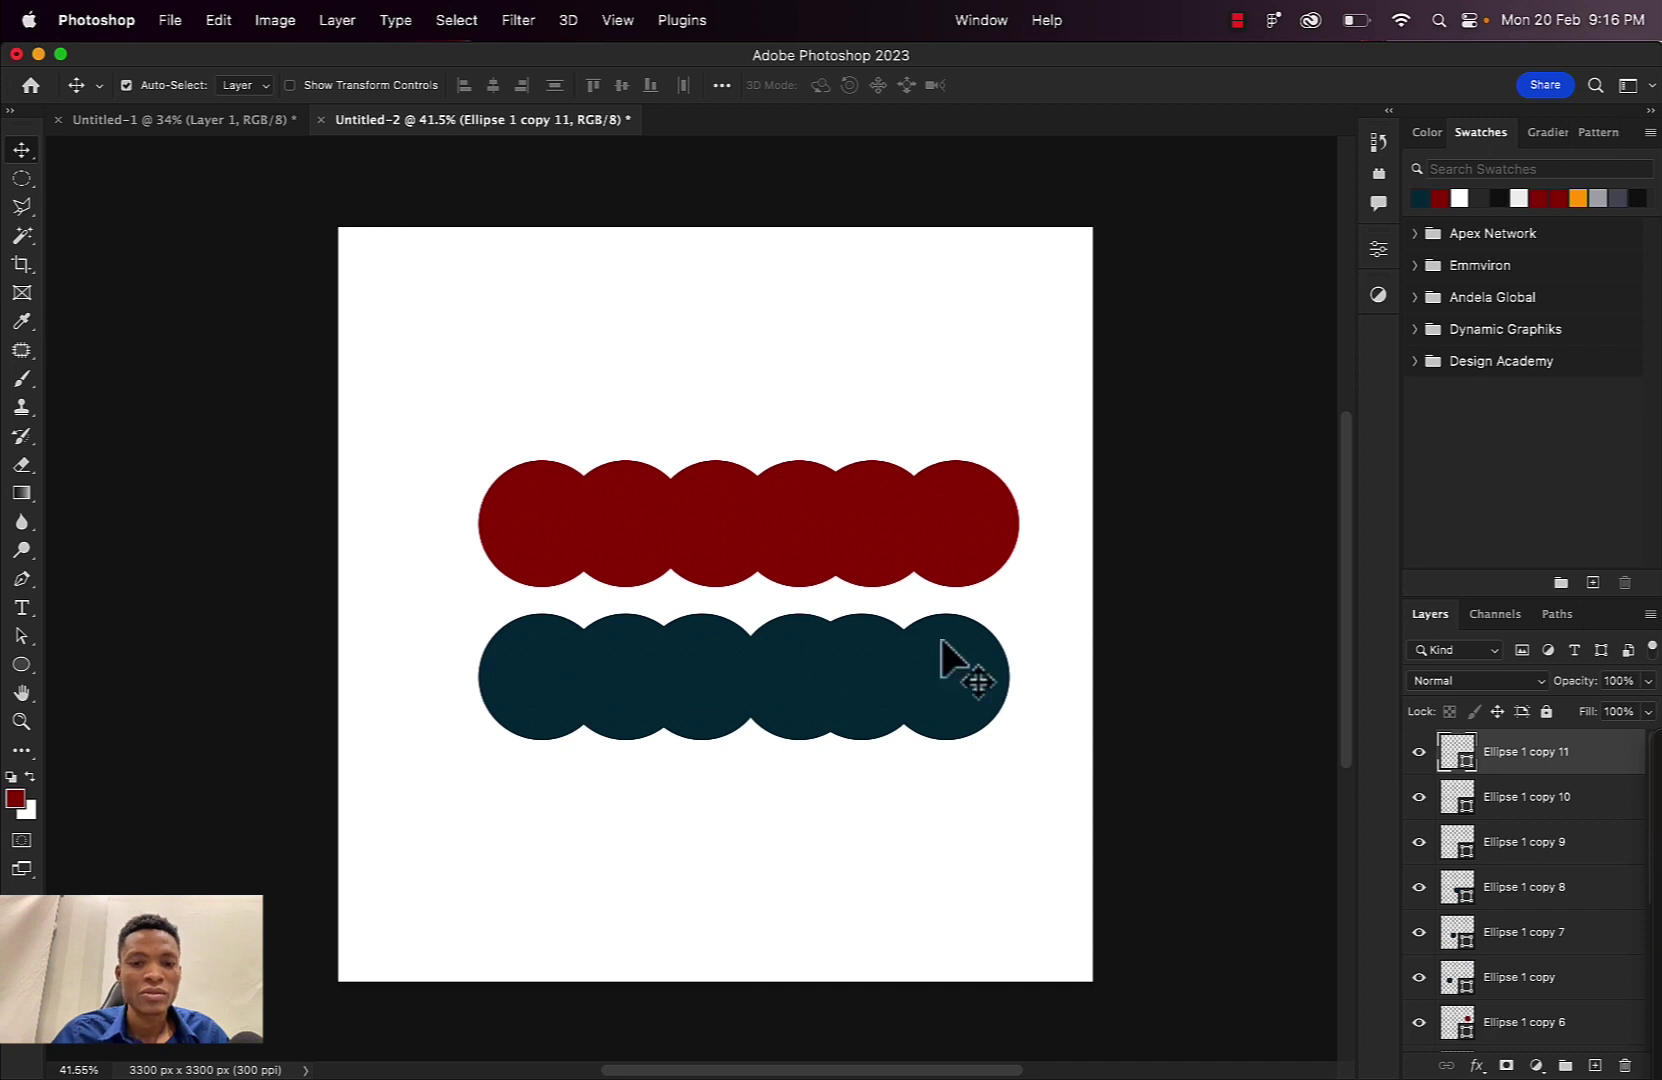
click(558, 501)
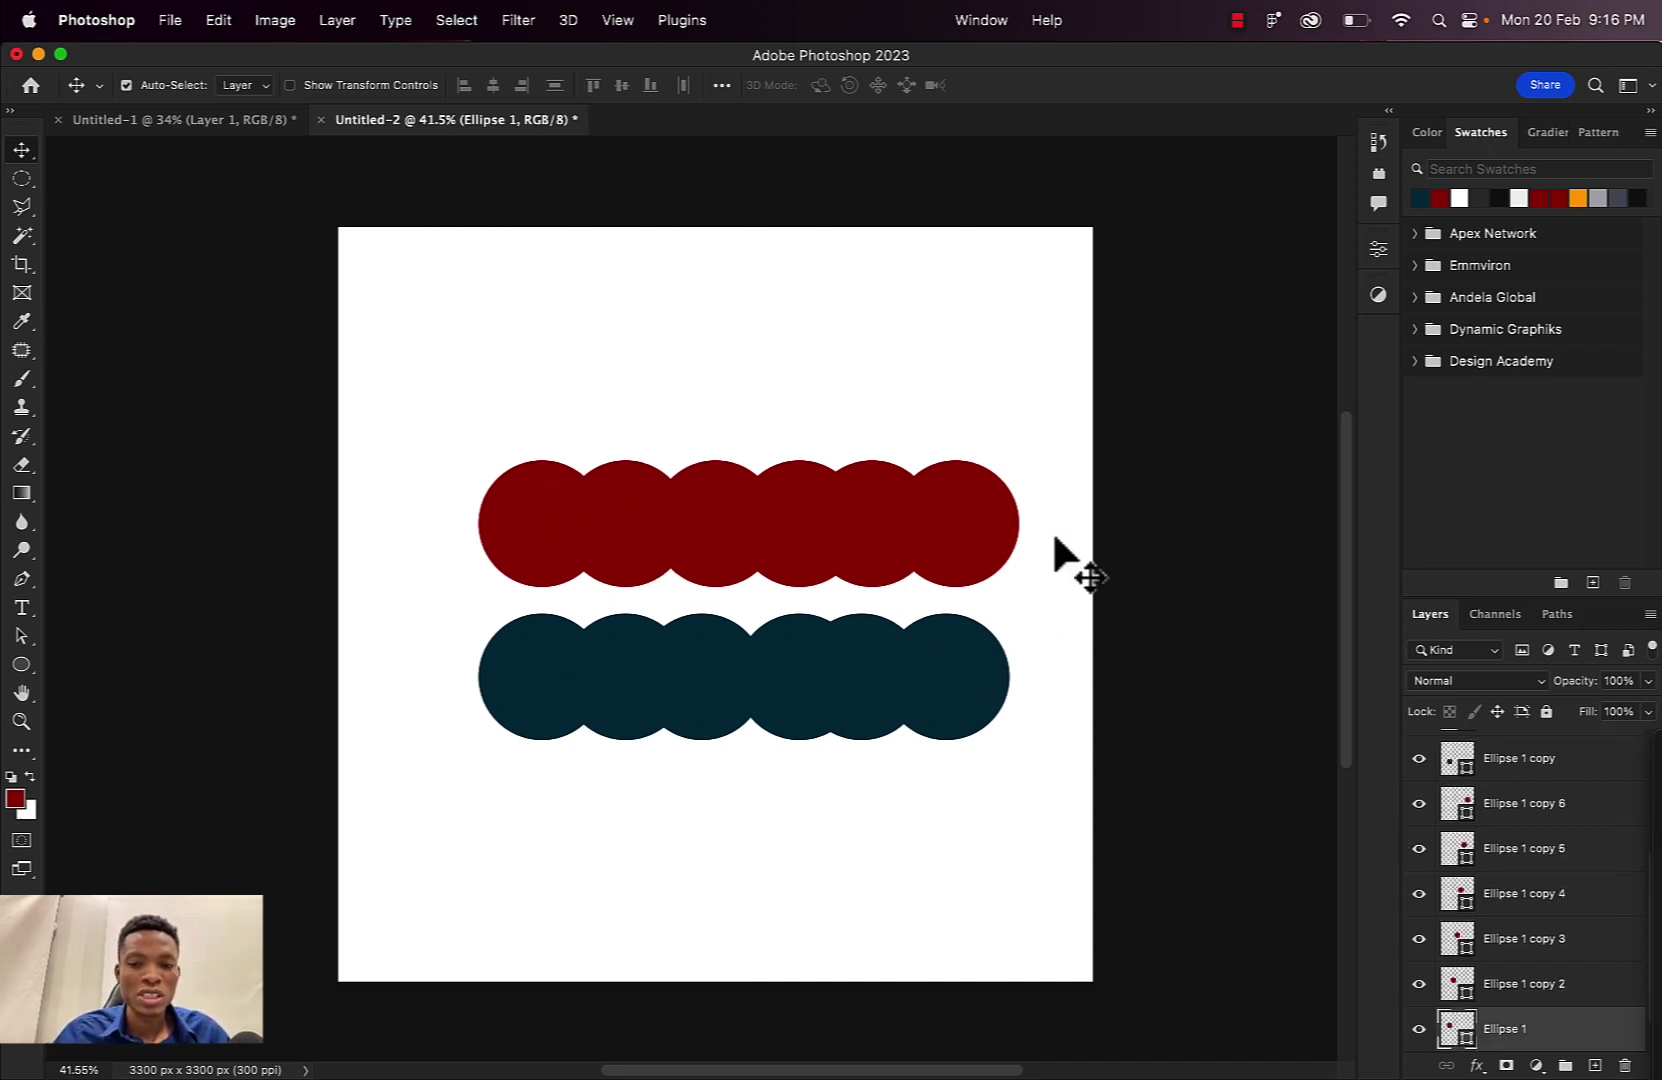
Group the teal circle layers Ellipse 1 copy, copy 7, copy 8 and copy 11, and check the group by toggling its visibility
click(522, 684)
shift+click(625, 688)
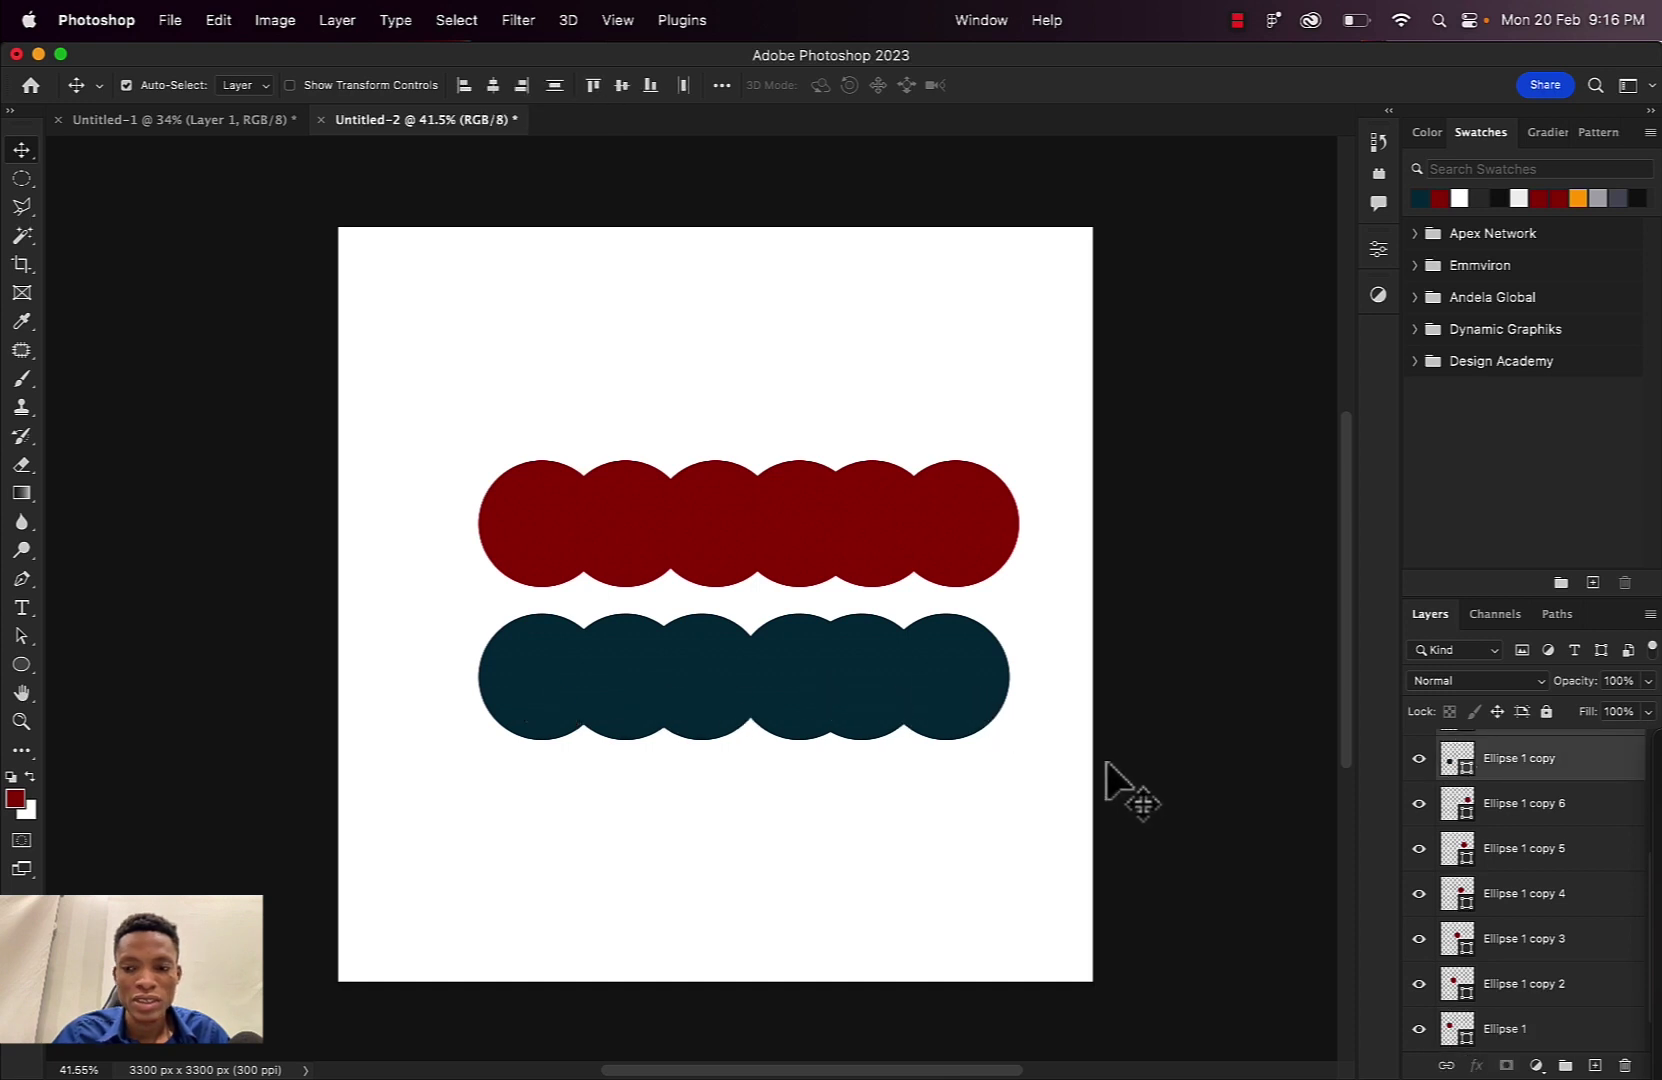
key(super+j)
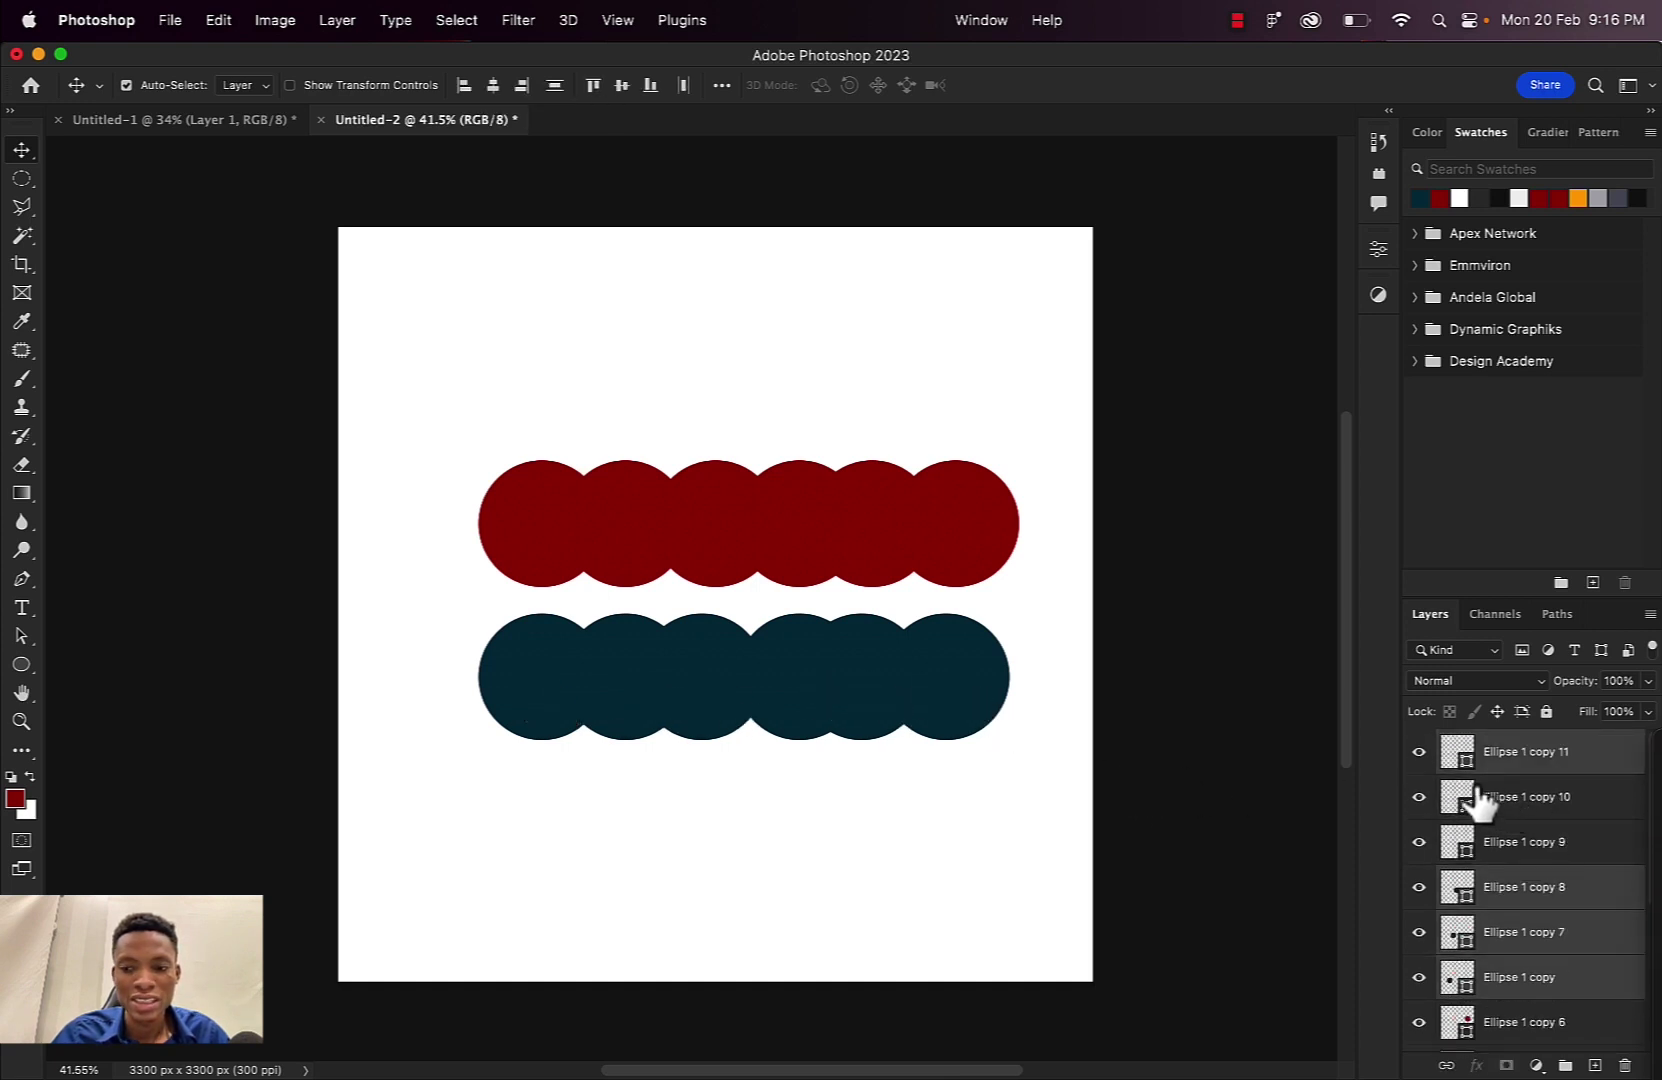
click(1419, 751)
click(1419, 751)
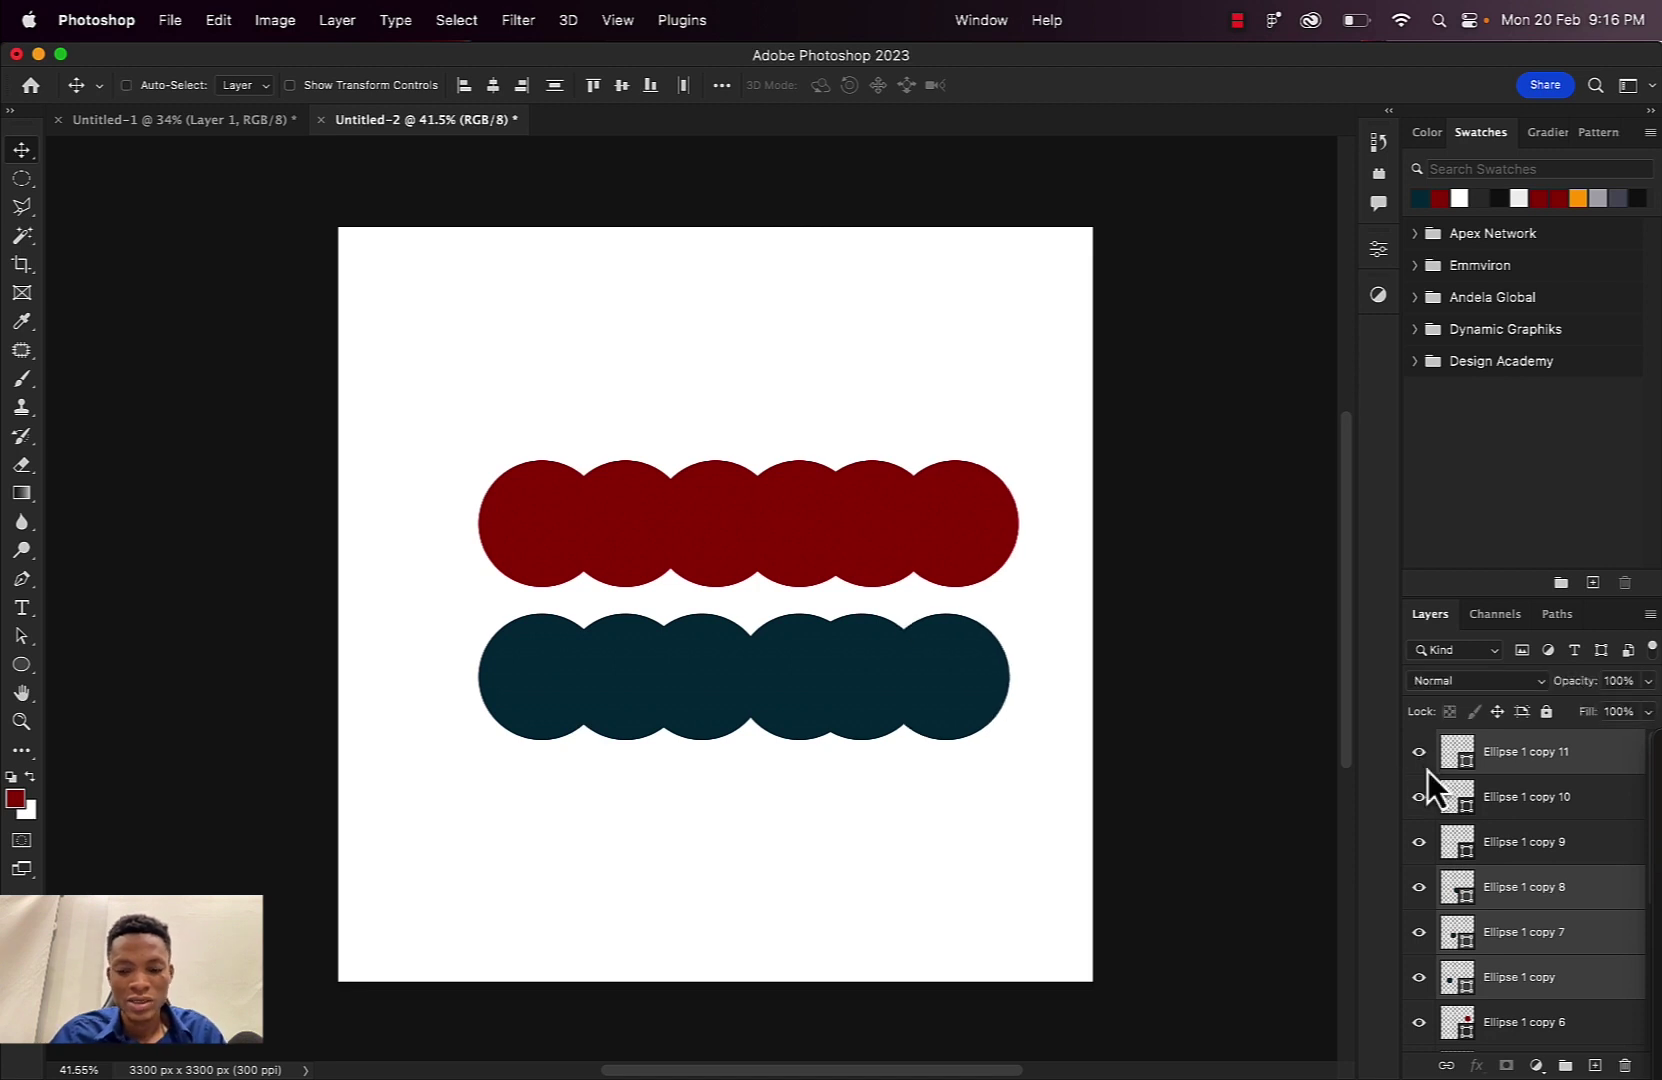
key(super+h)
click(825, 532)
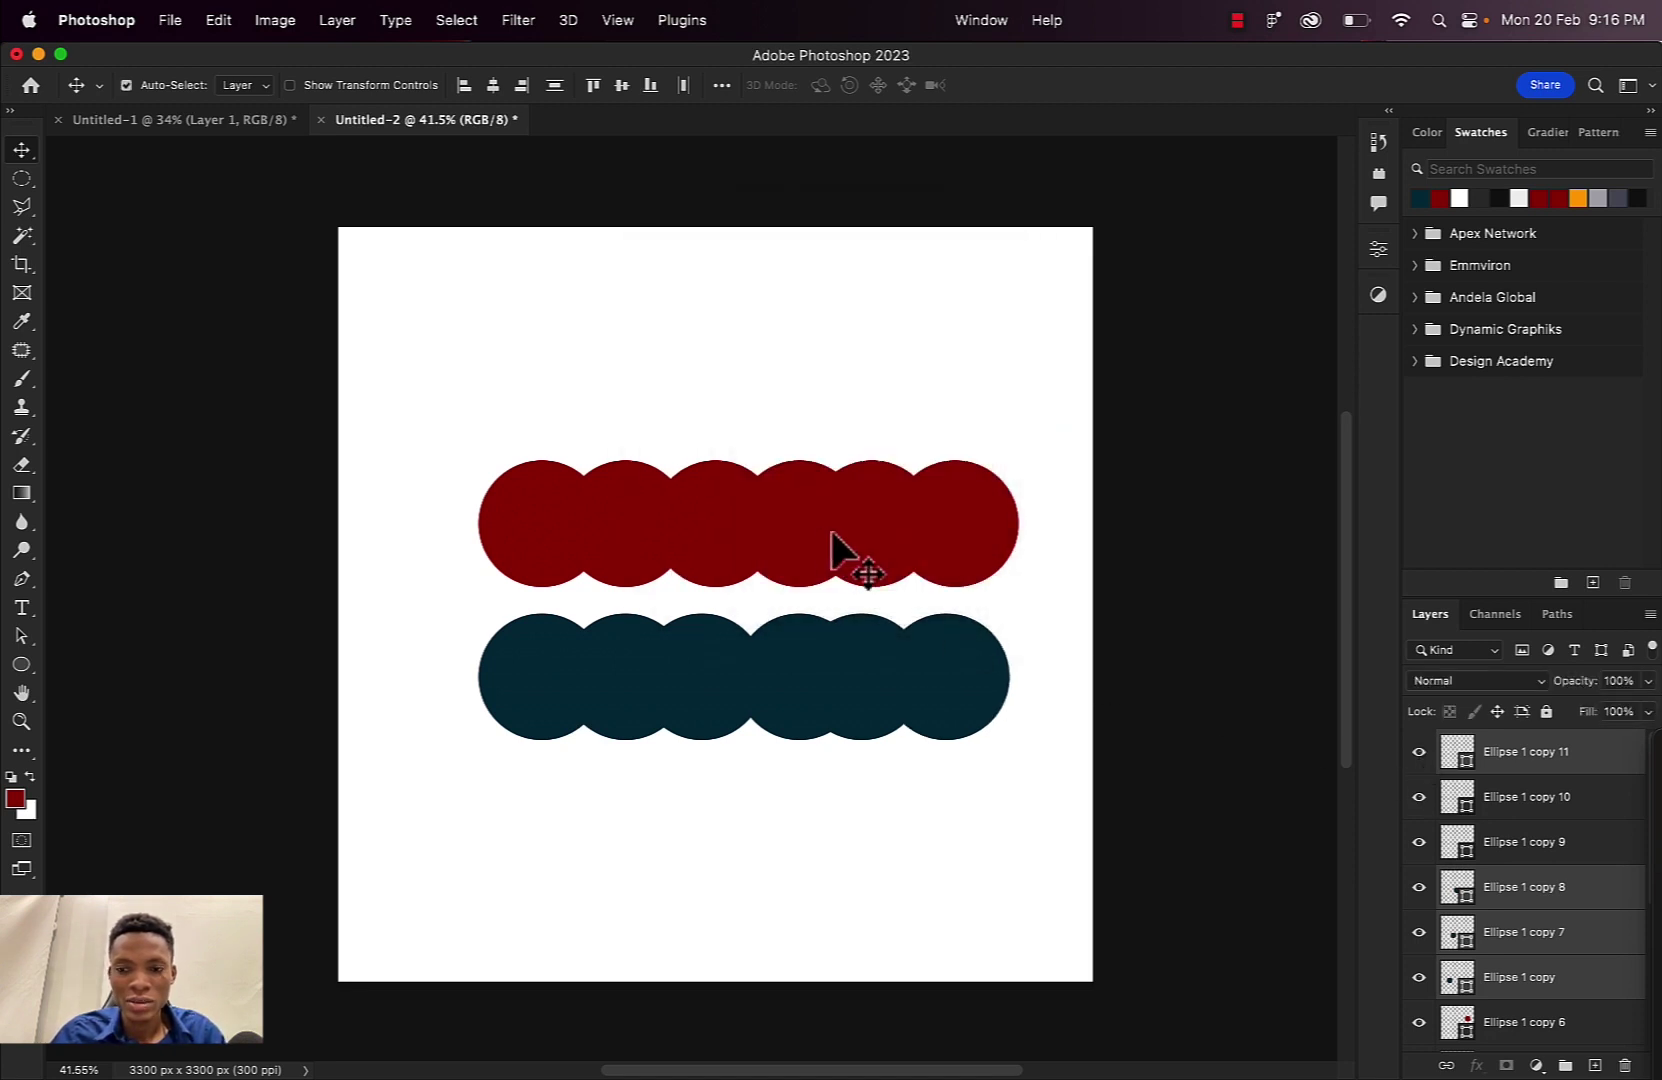
key(super+g)
click(1420, 750)
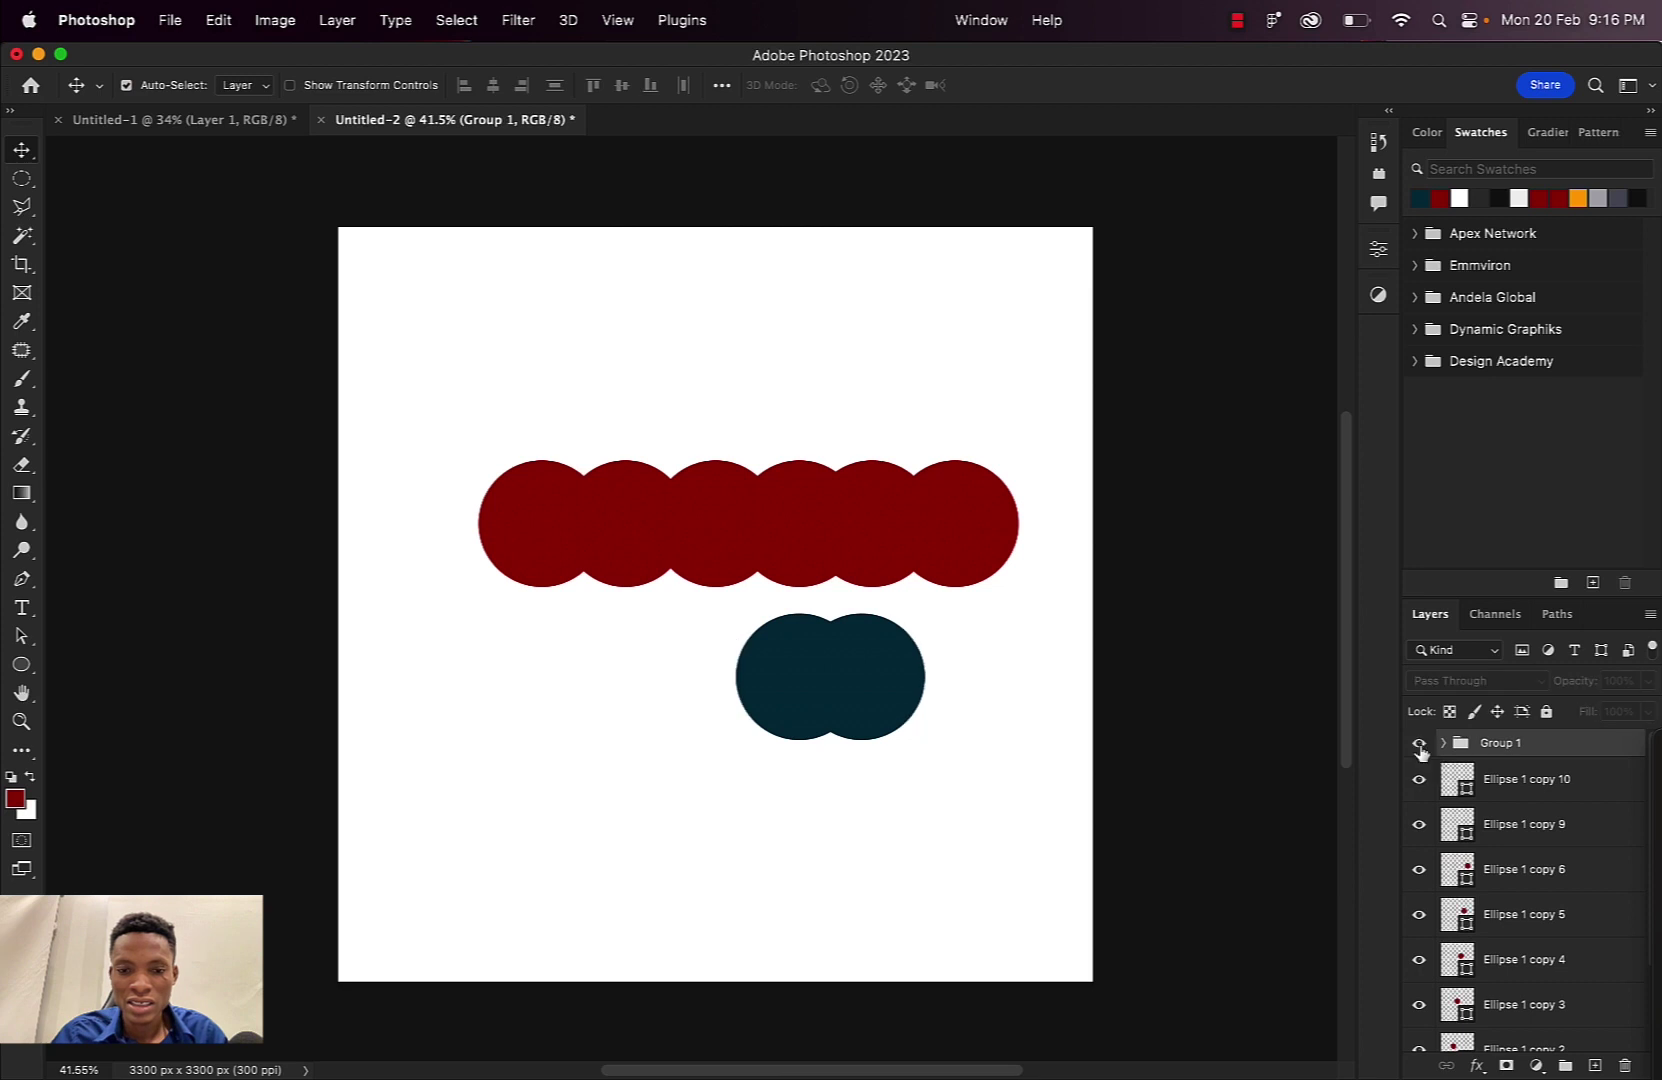
click(1420, 750)
Move the teal layer Ellipse 1 copy 9 into Group 1 and check the group by toggling its visibility
click(890, 680)
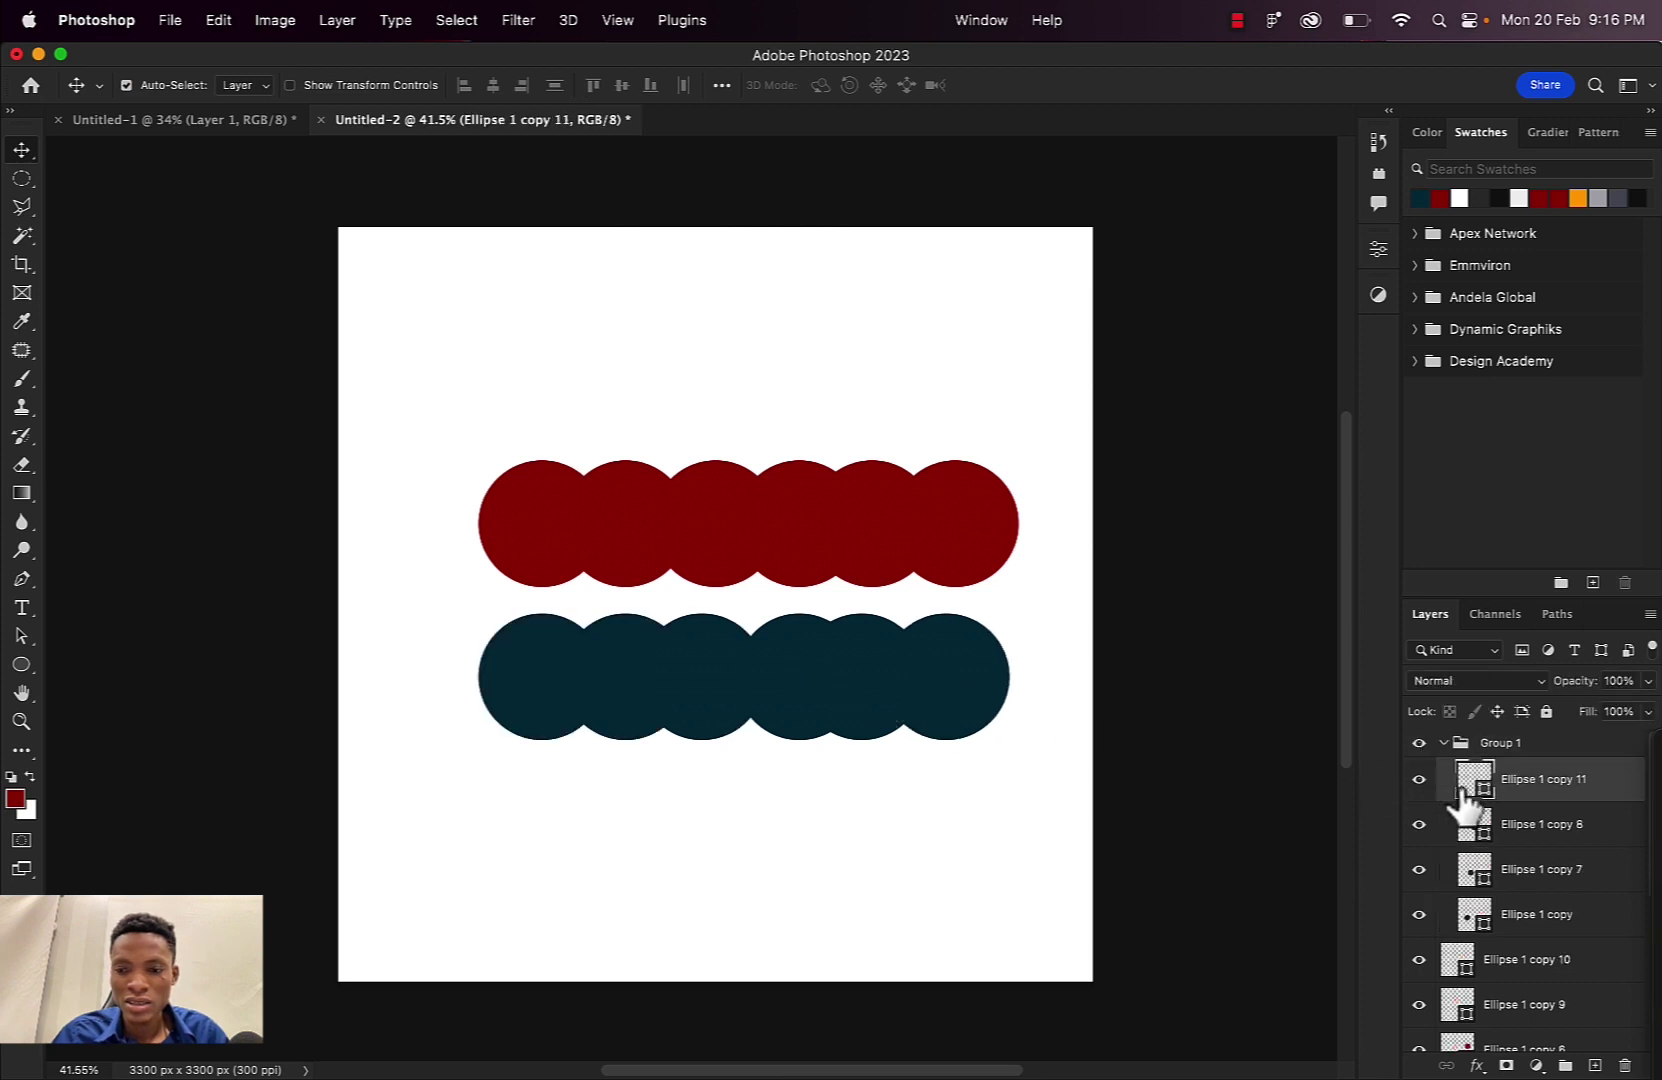
click(921, 678)
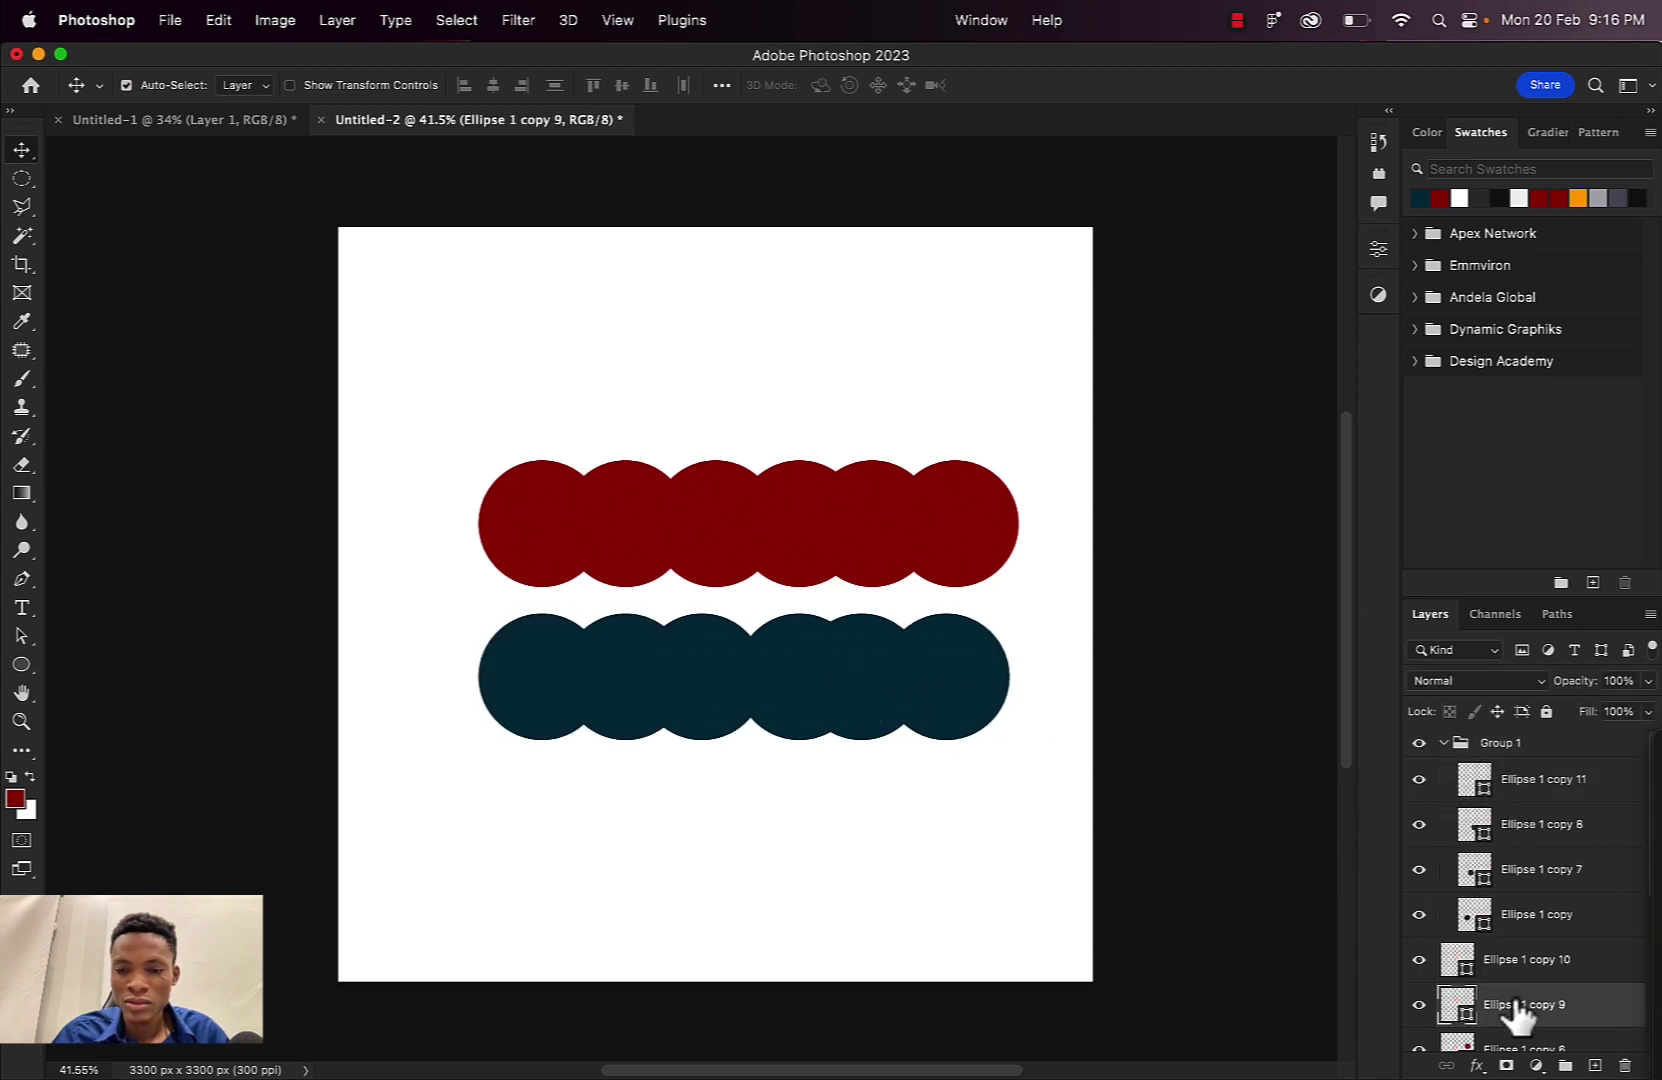
drag(1462, 1009, 1460, 937)
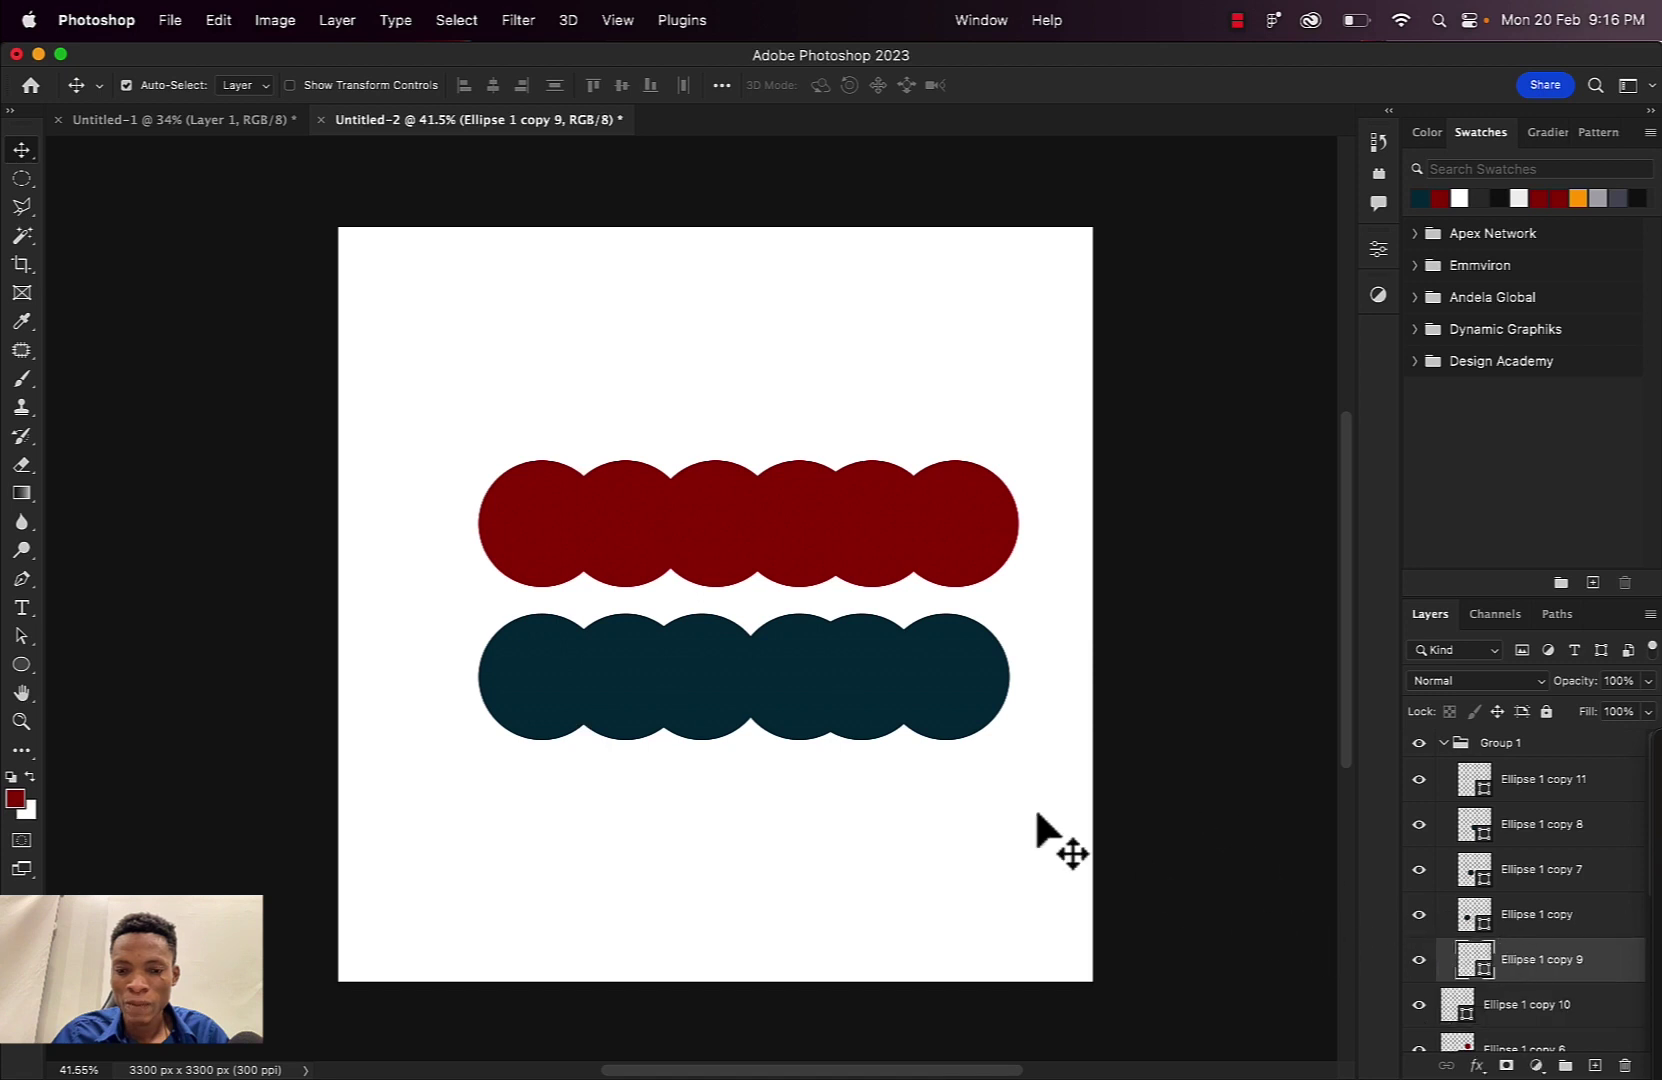
click(1419, 744)
click(1419, 744)
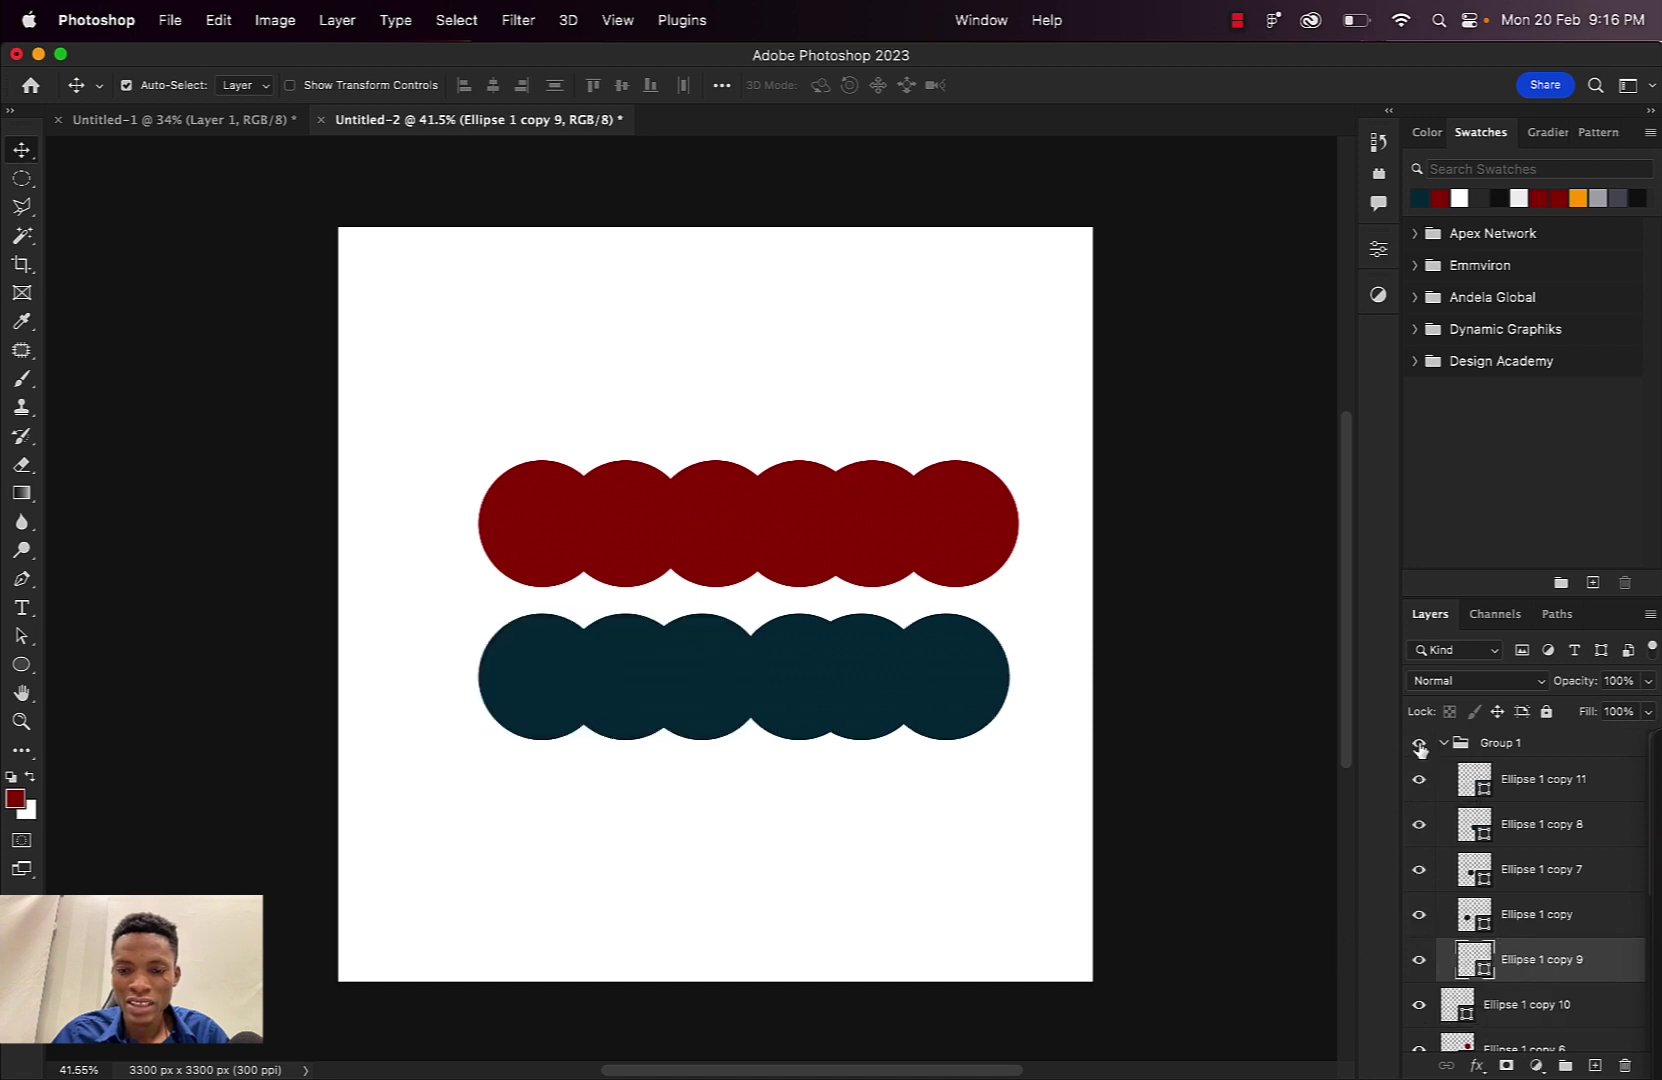
Hide Group 1, move the remaining teal layer Ellipse 1 copy 10 into it, and show the group again
click(1419, 746)
click(883, 697)
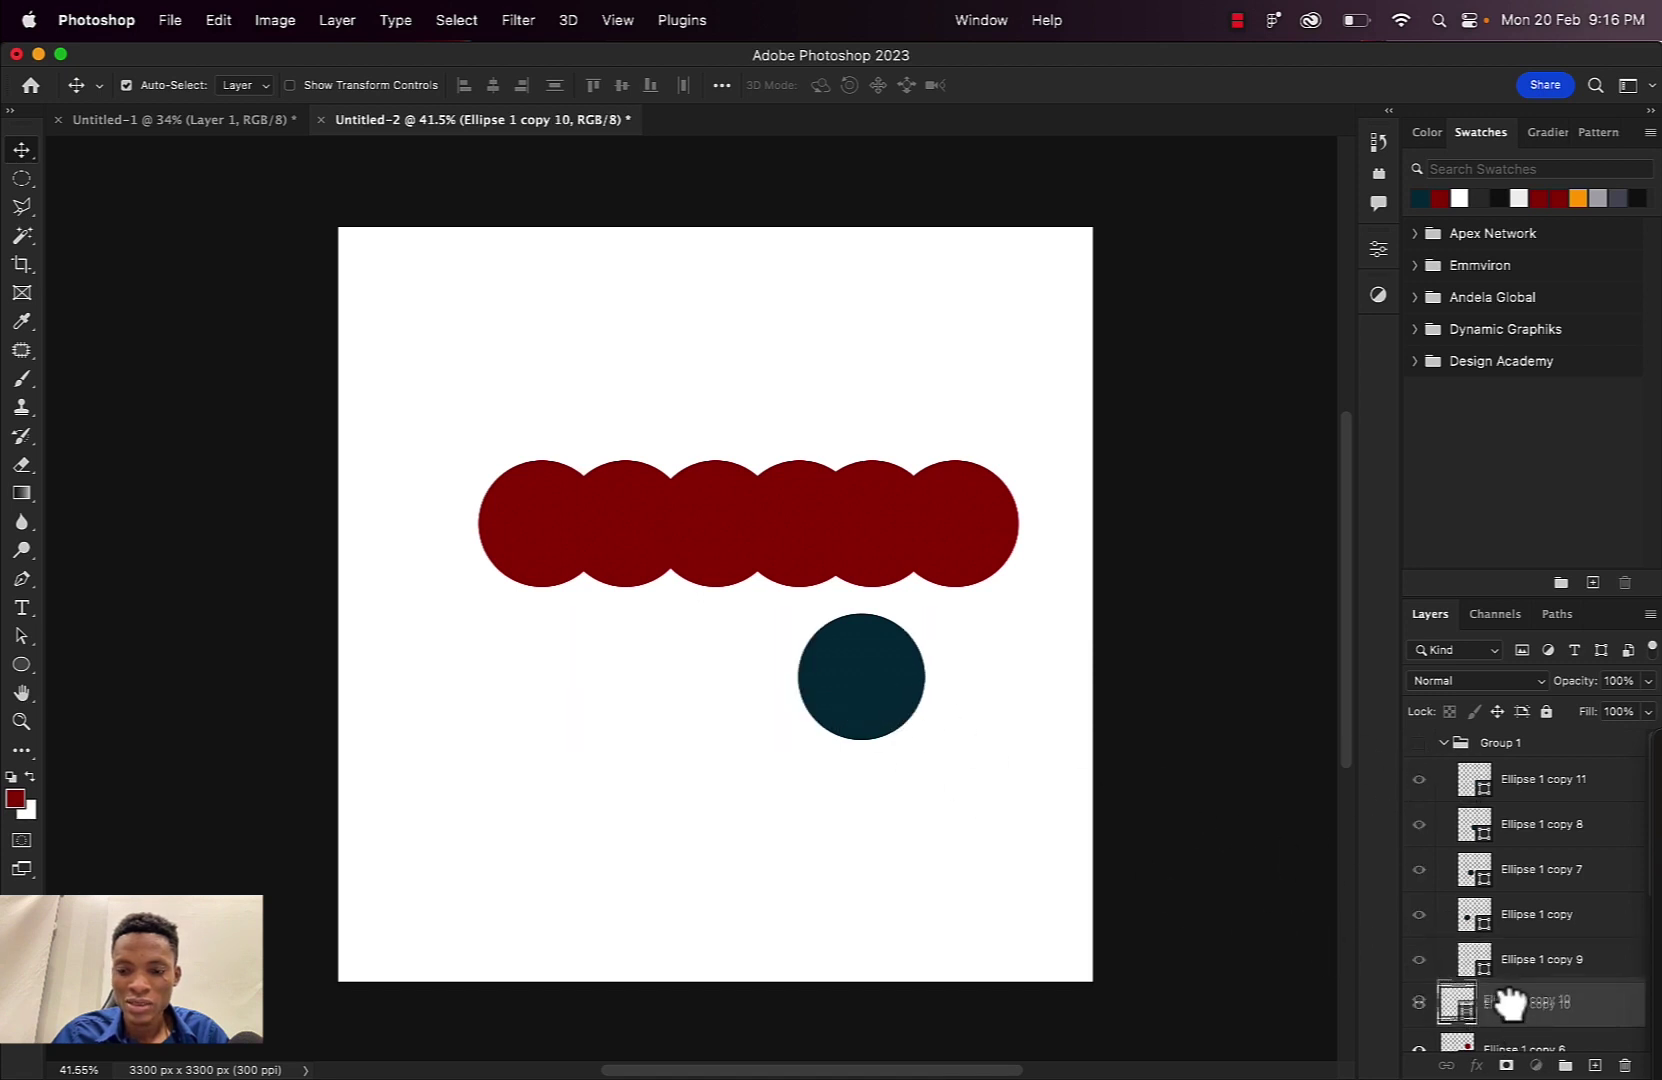
drag(1506, 1000, 1510, 990)
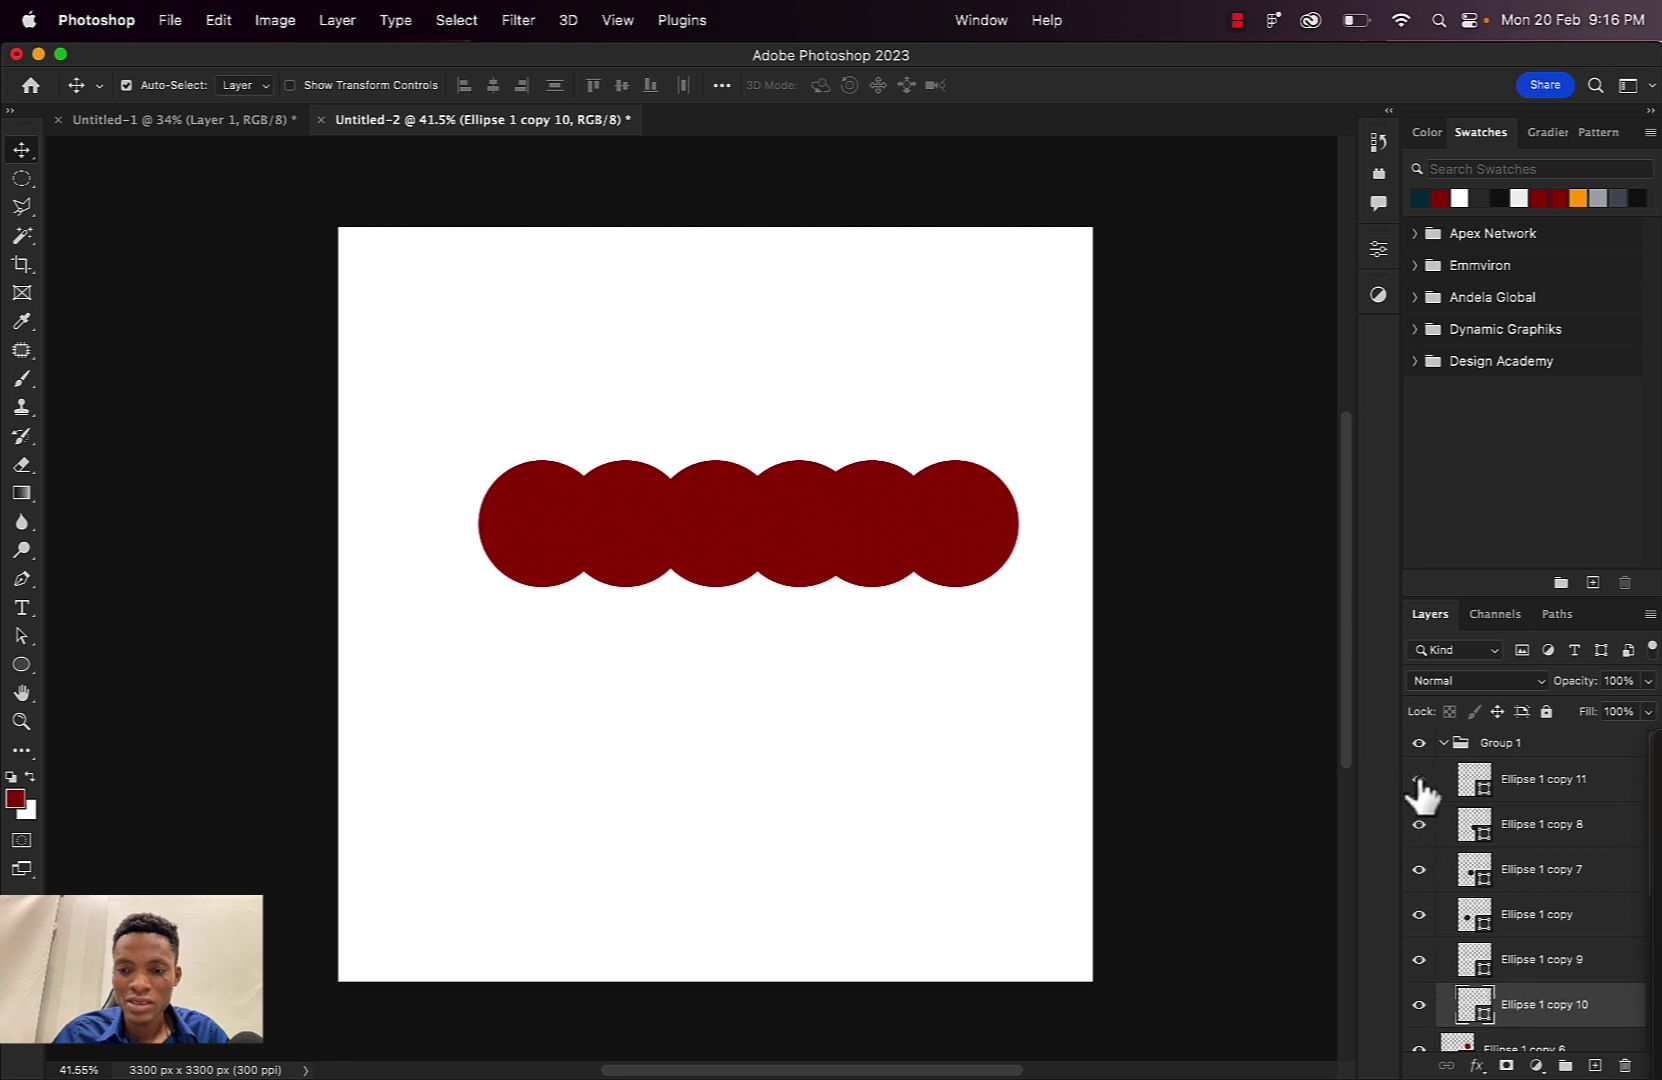
click(1419, 744)
Rename Group 1 as teal, then collapse and hide the group
key(z)
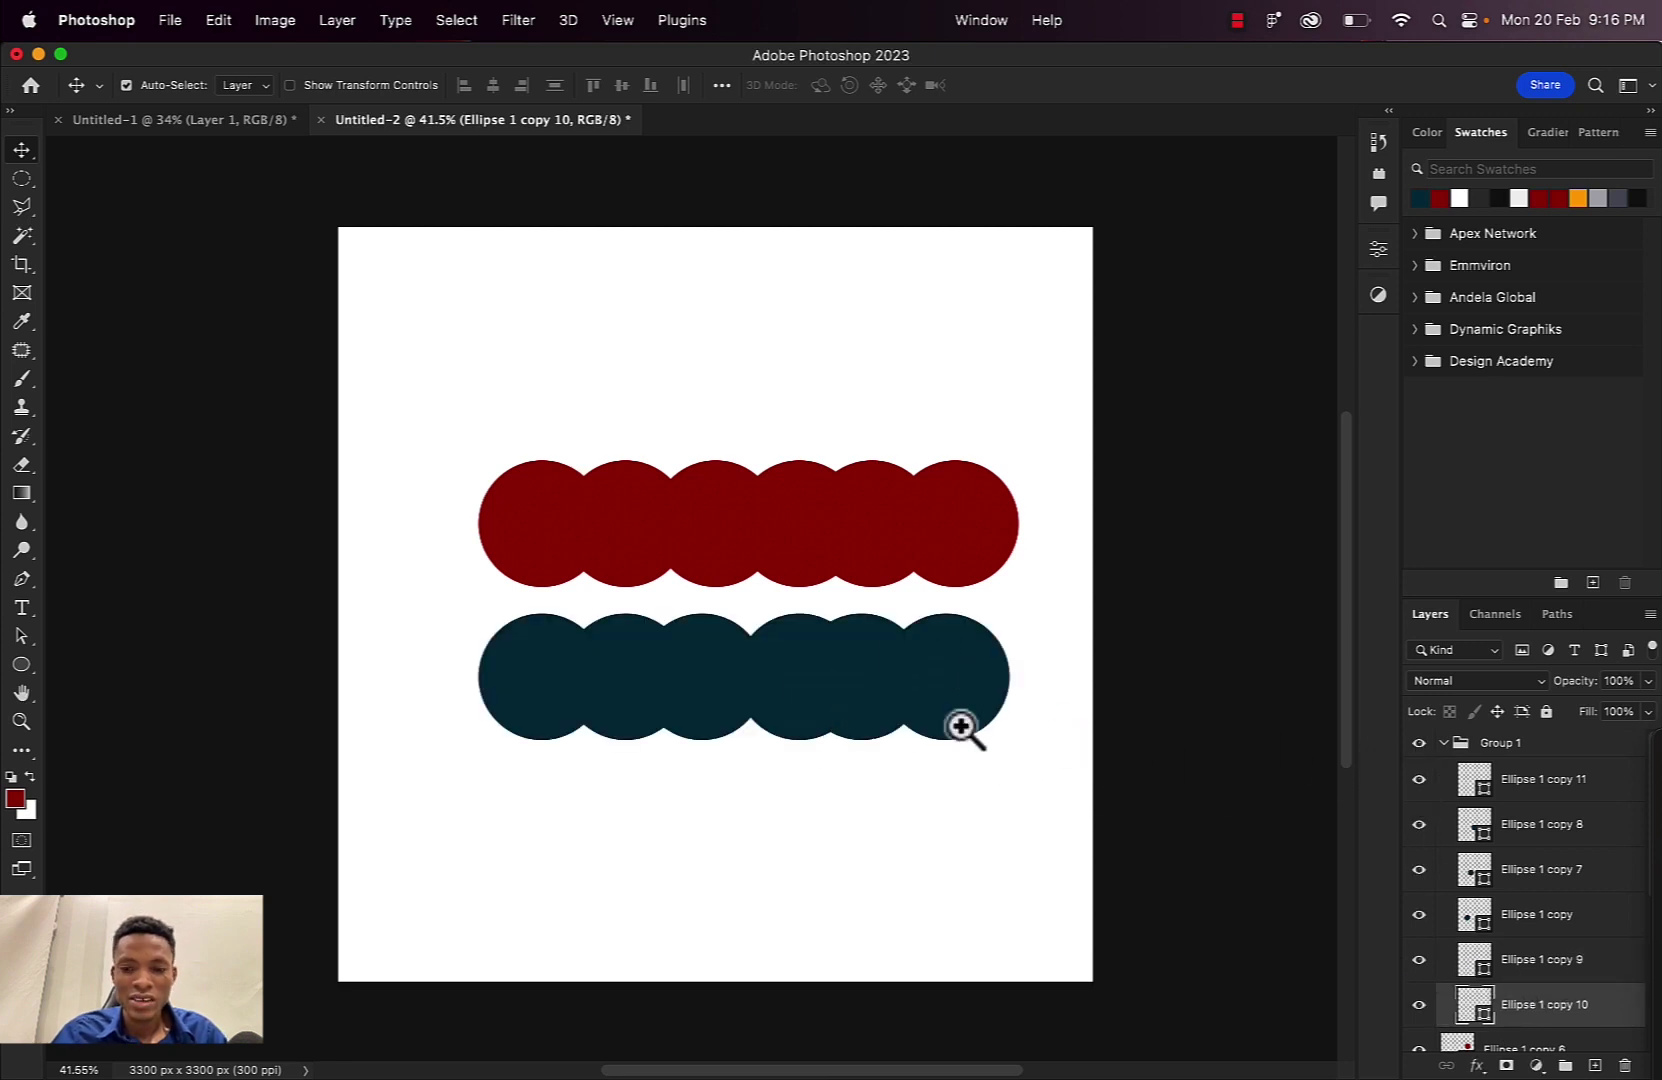
drag(957, 727, 935, 679)
double_click(1503, 742)
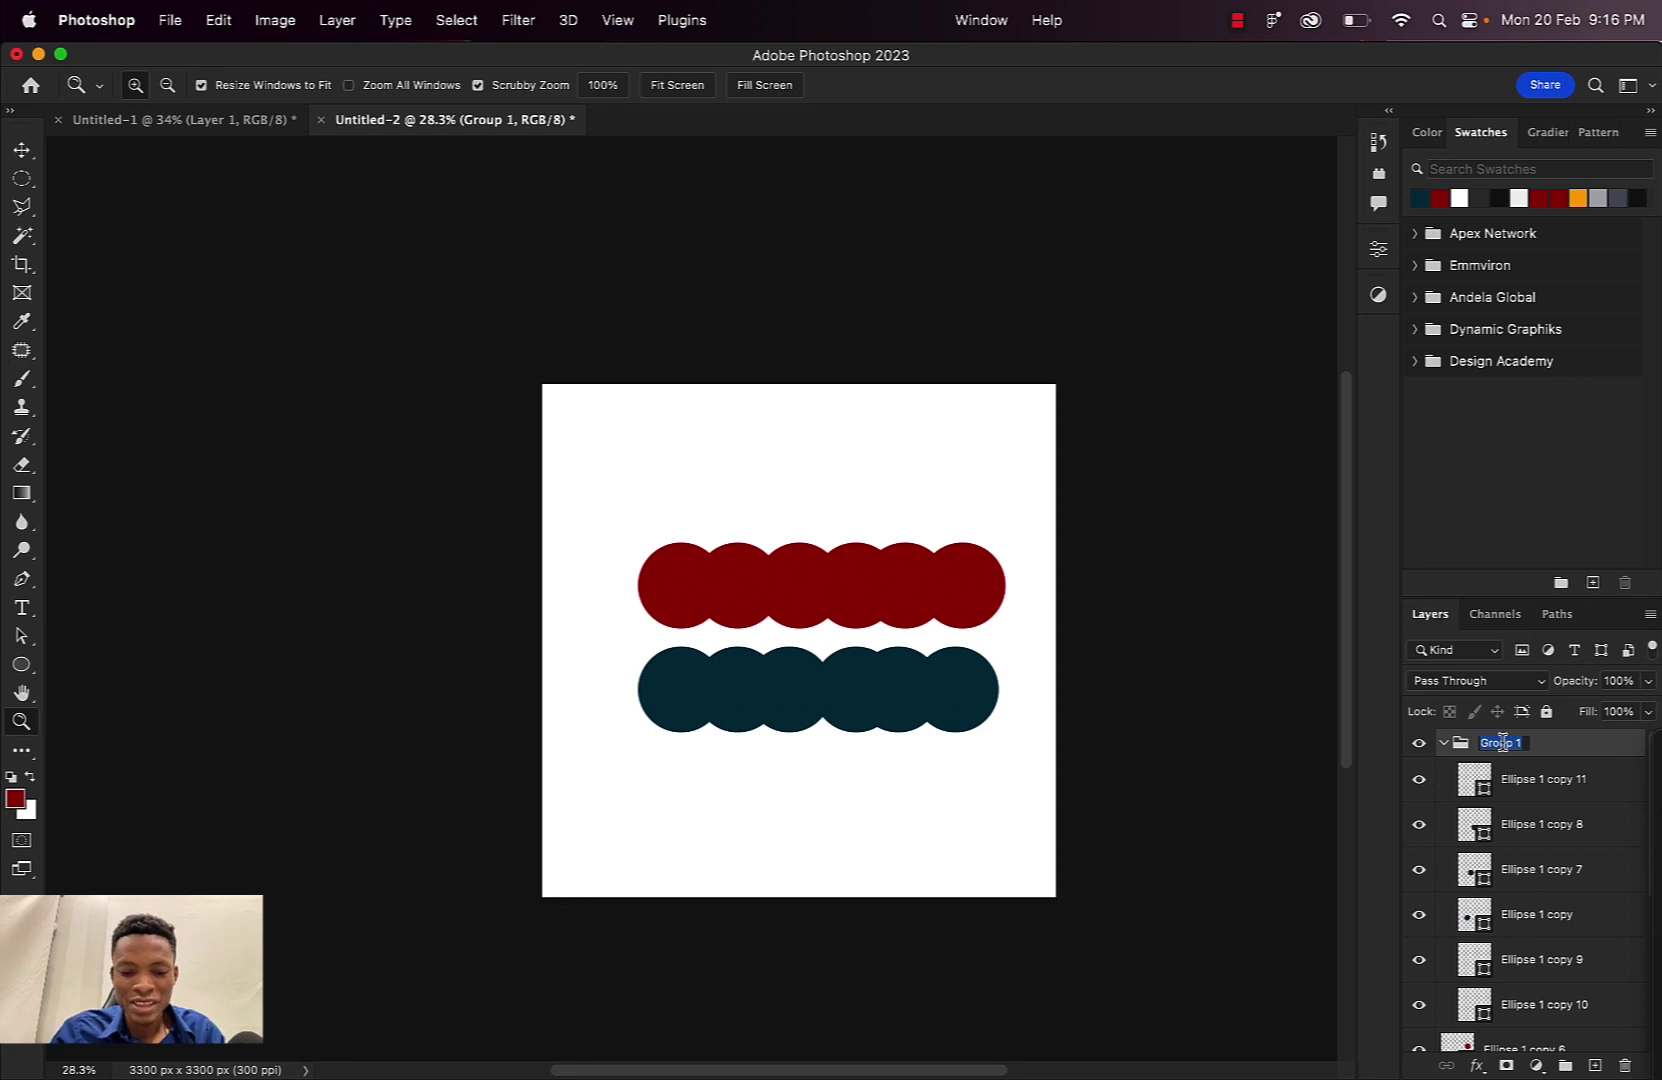
text(teal)
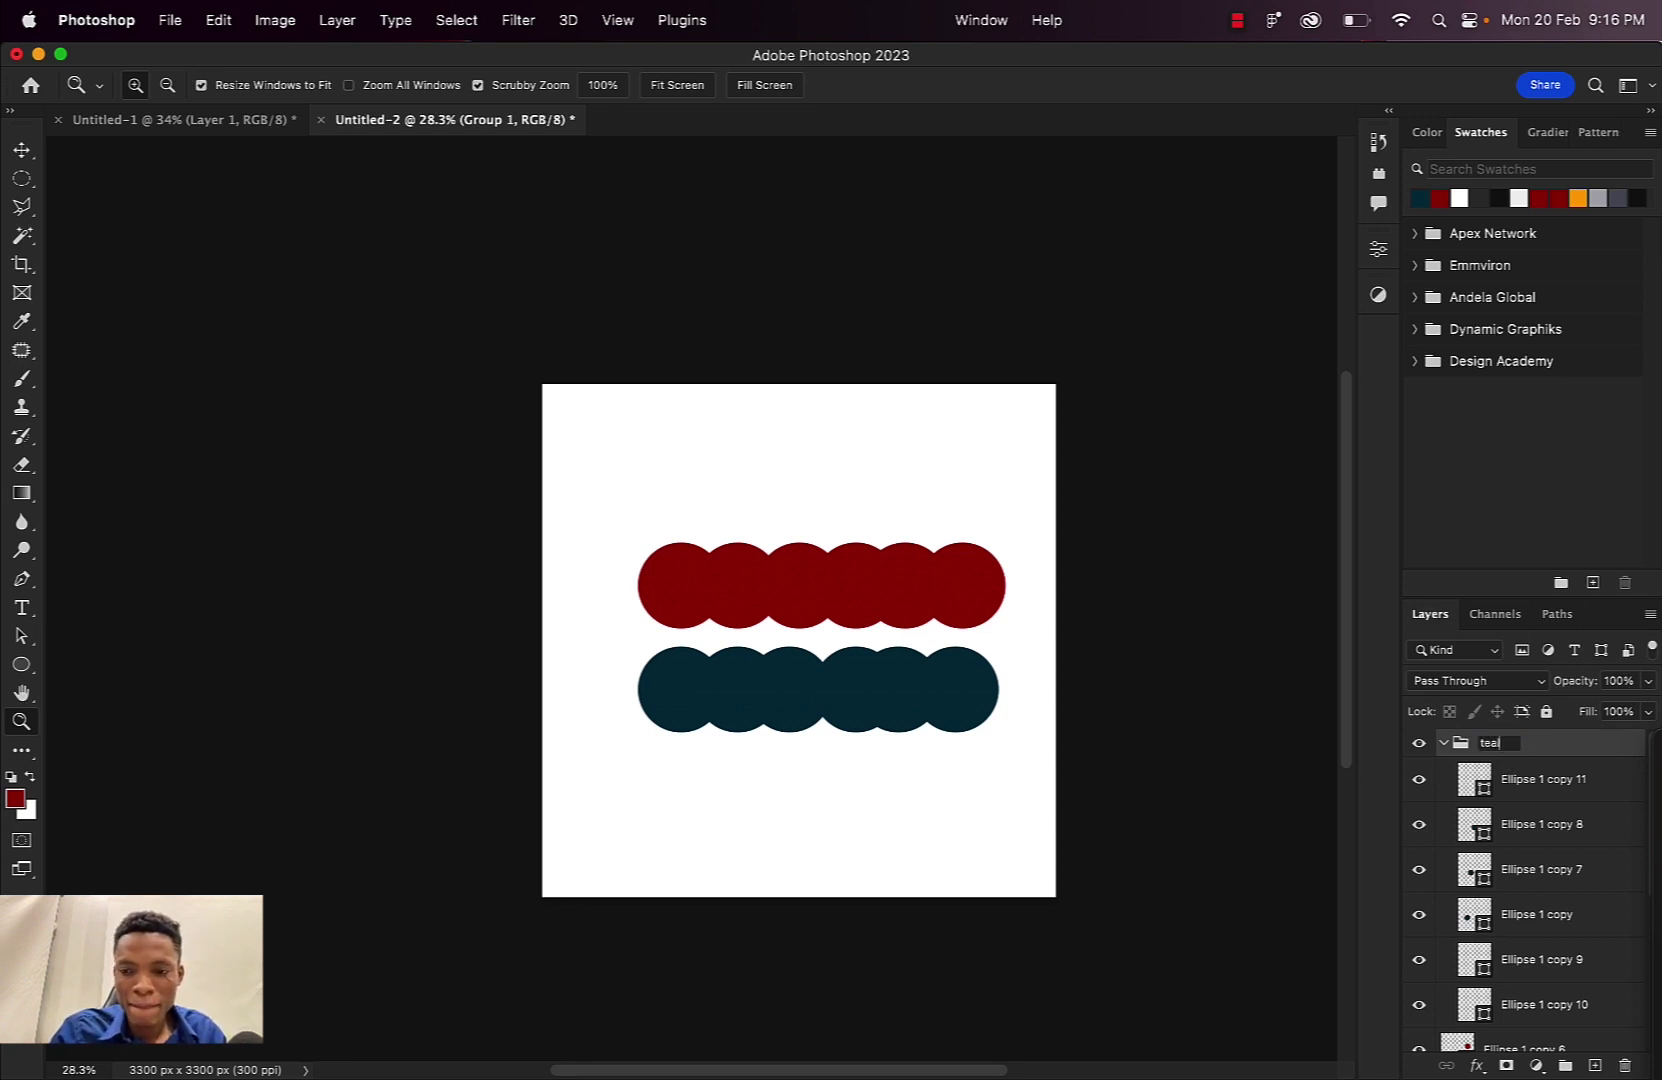
key(Return)
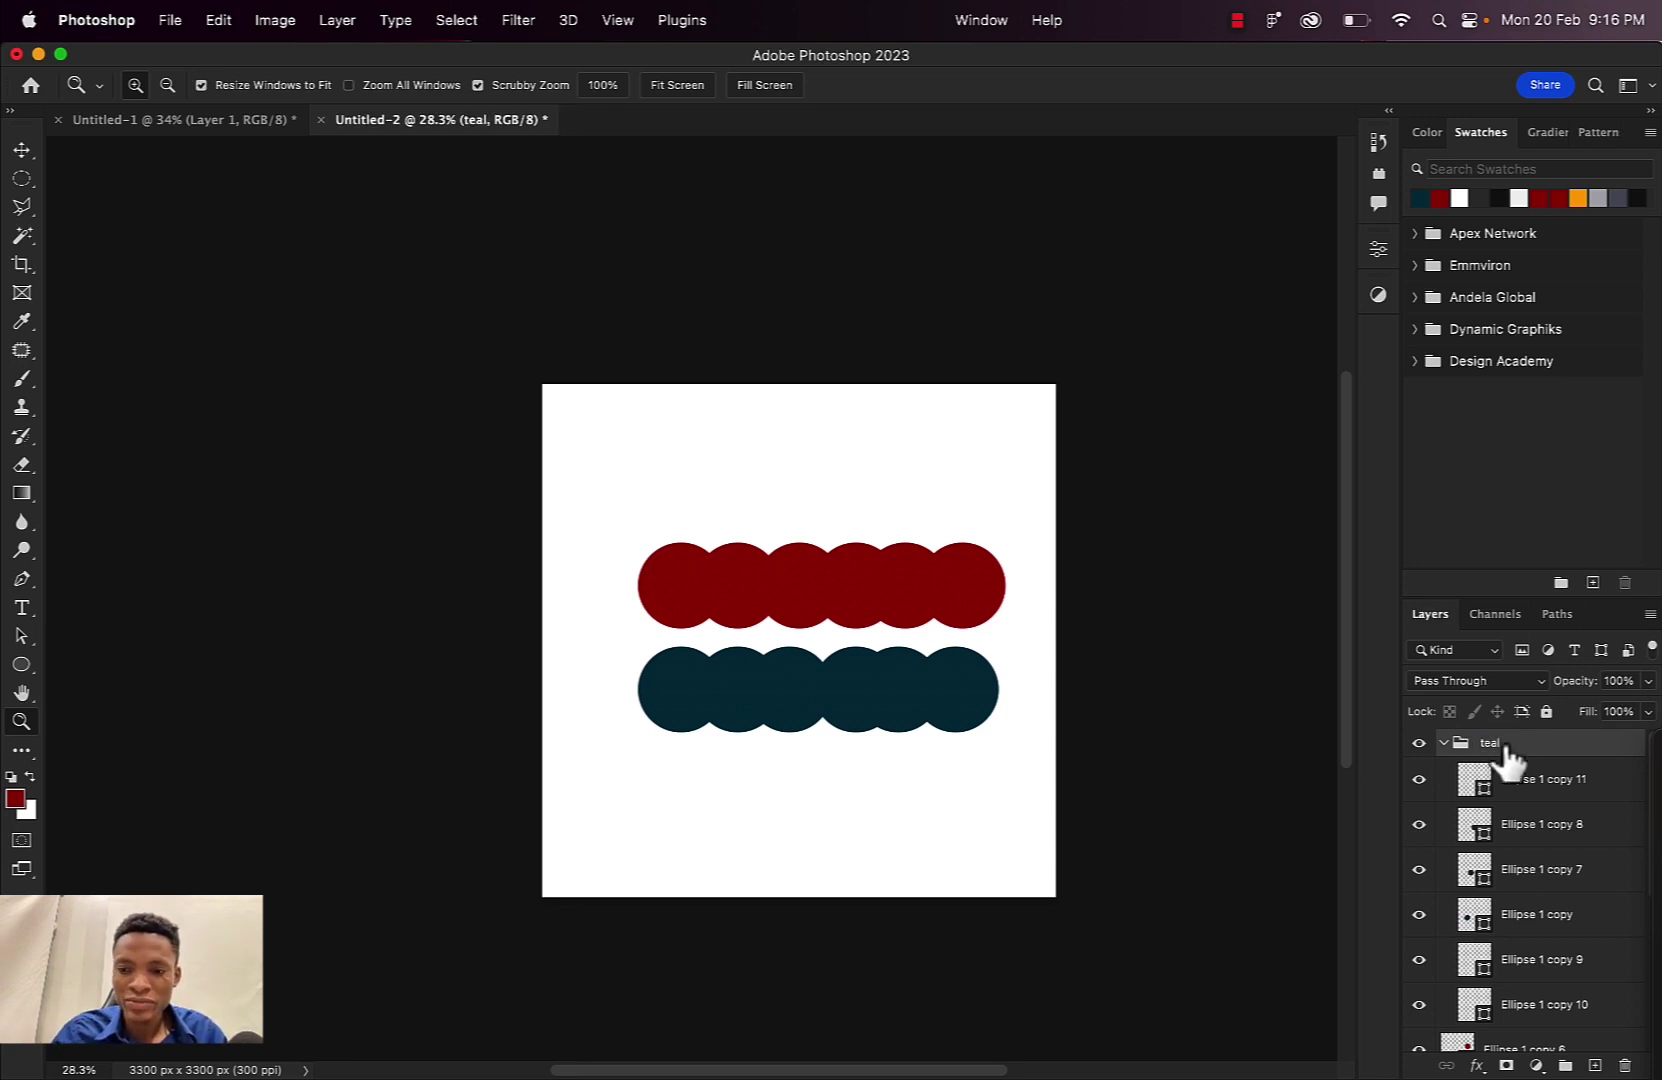
click(1443, 743)
click(1418, 743)
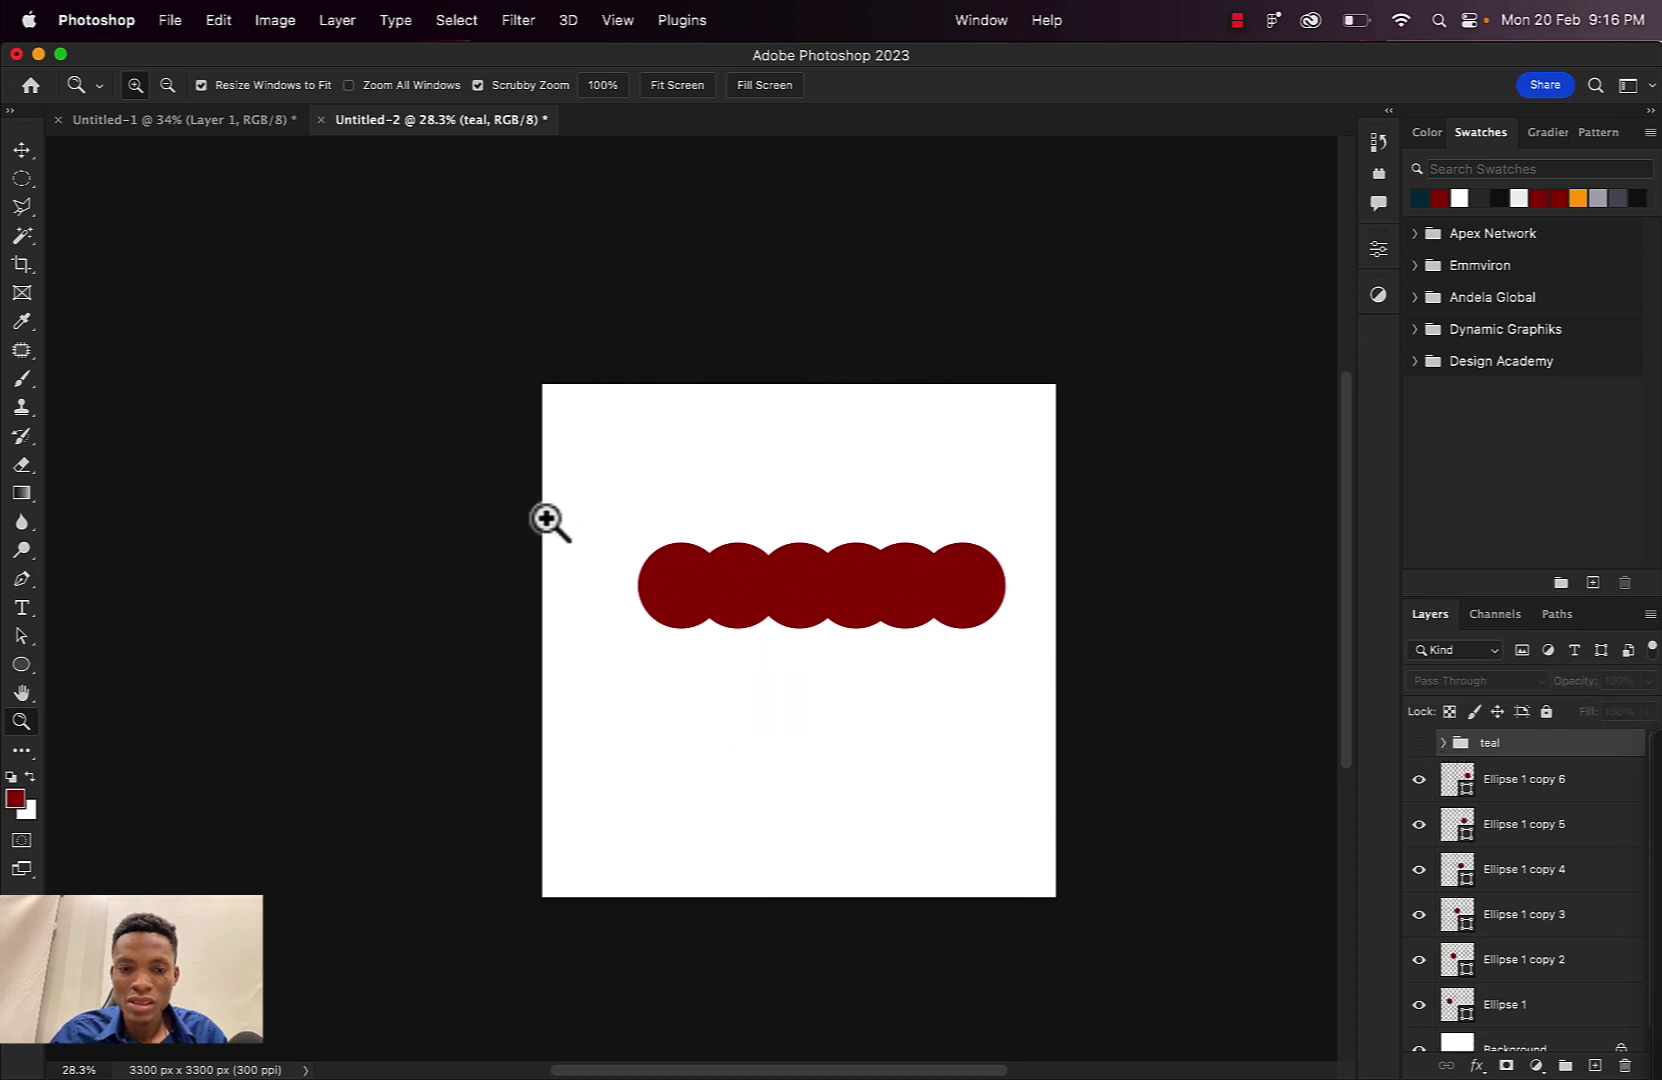
Group the six red circle layers, Ellipse 1 through Ellipse 1 copy 6, as Red and show the teal group again
key(v)
click(692, 600)
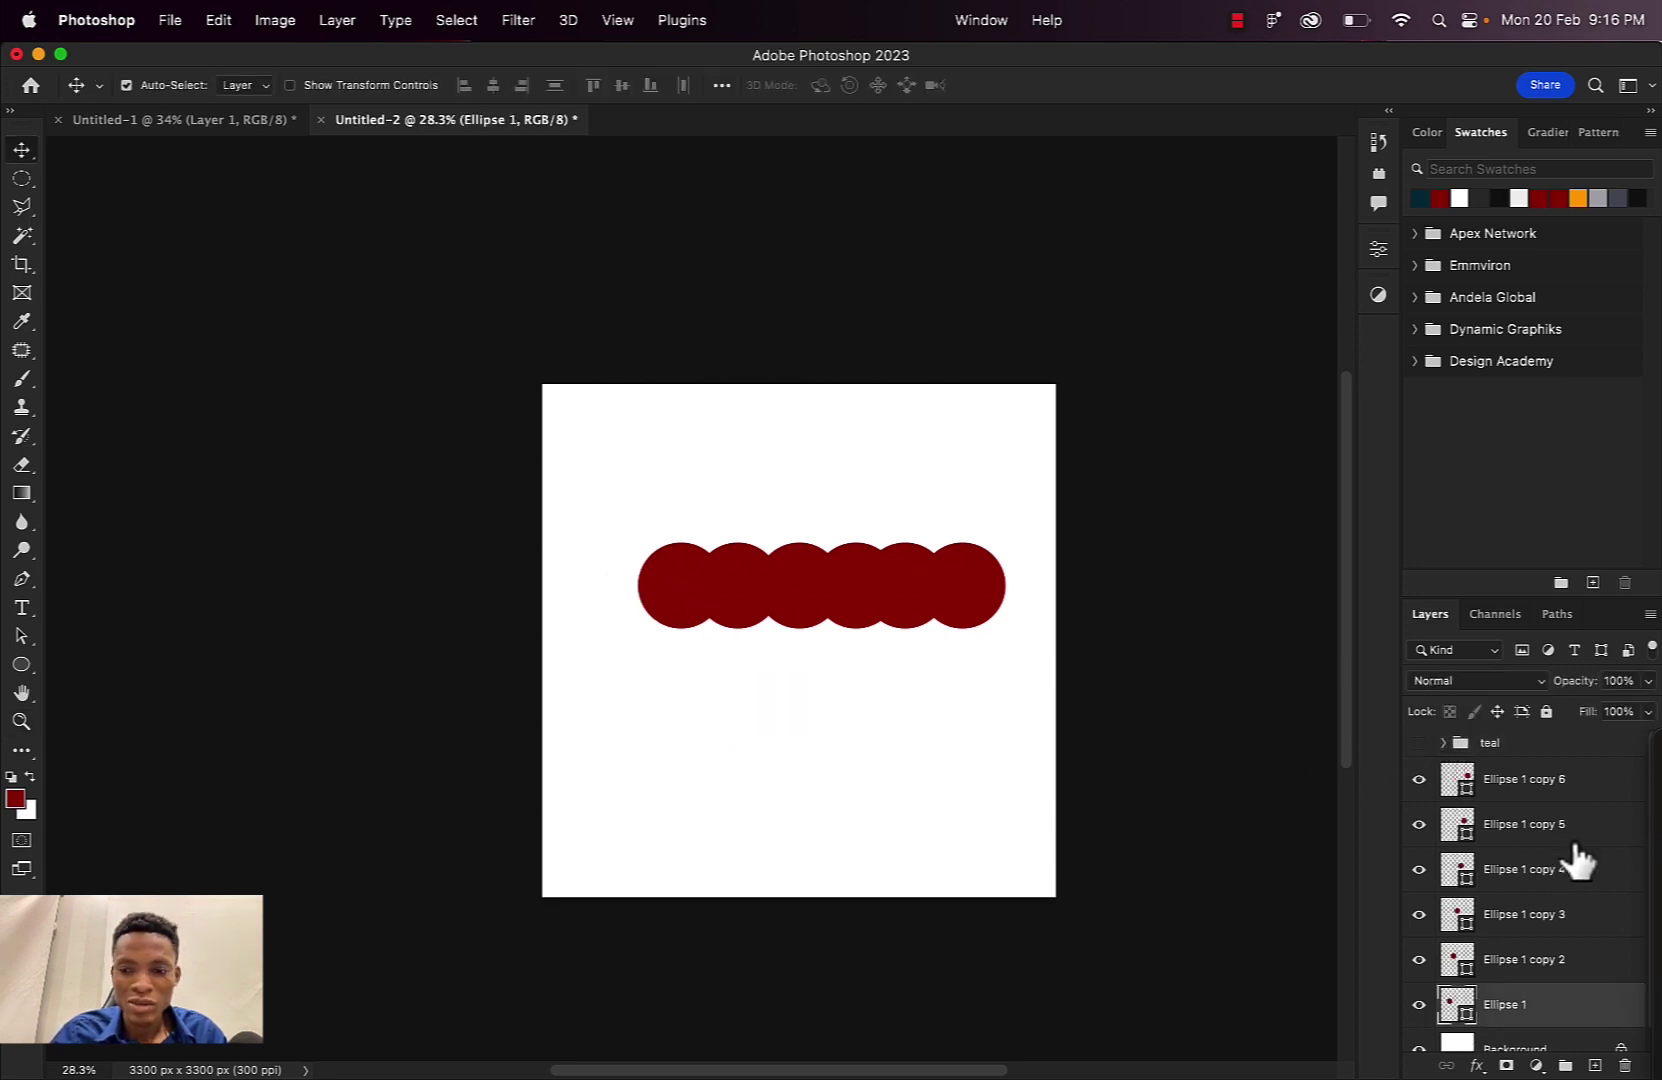
shift+click(1545, 790)
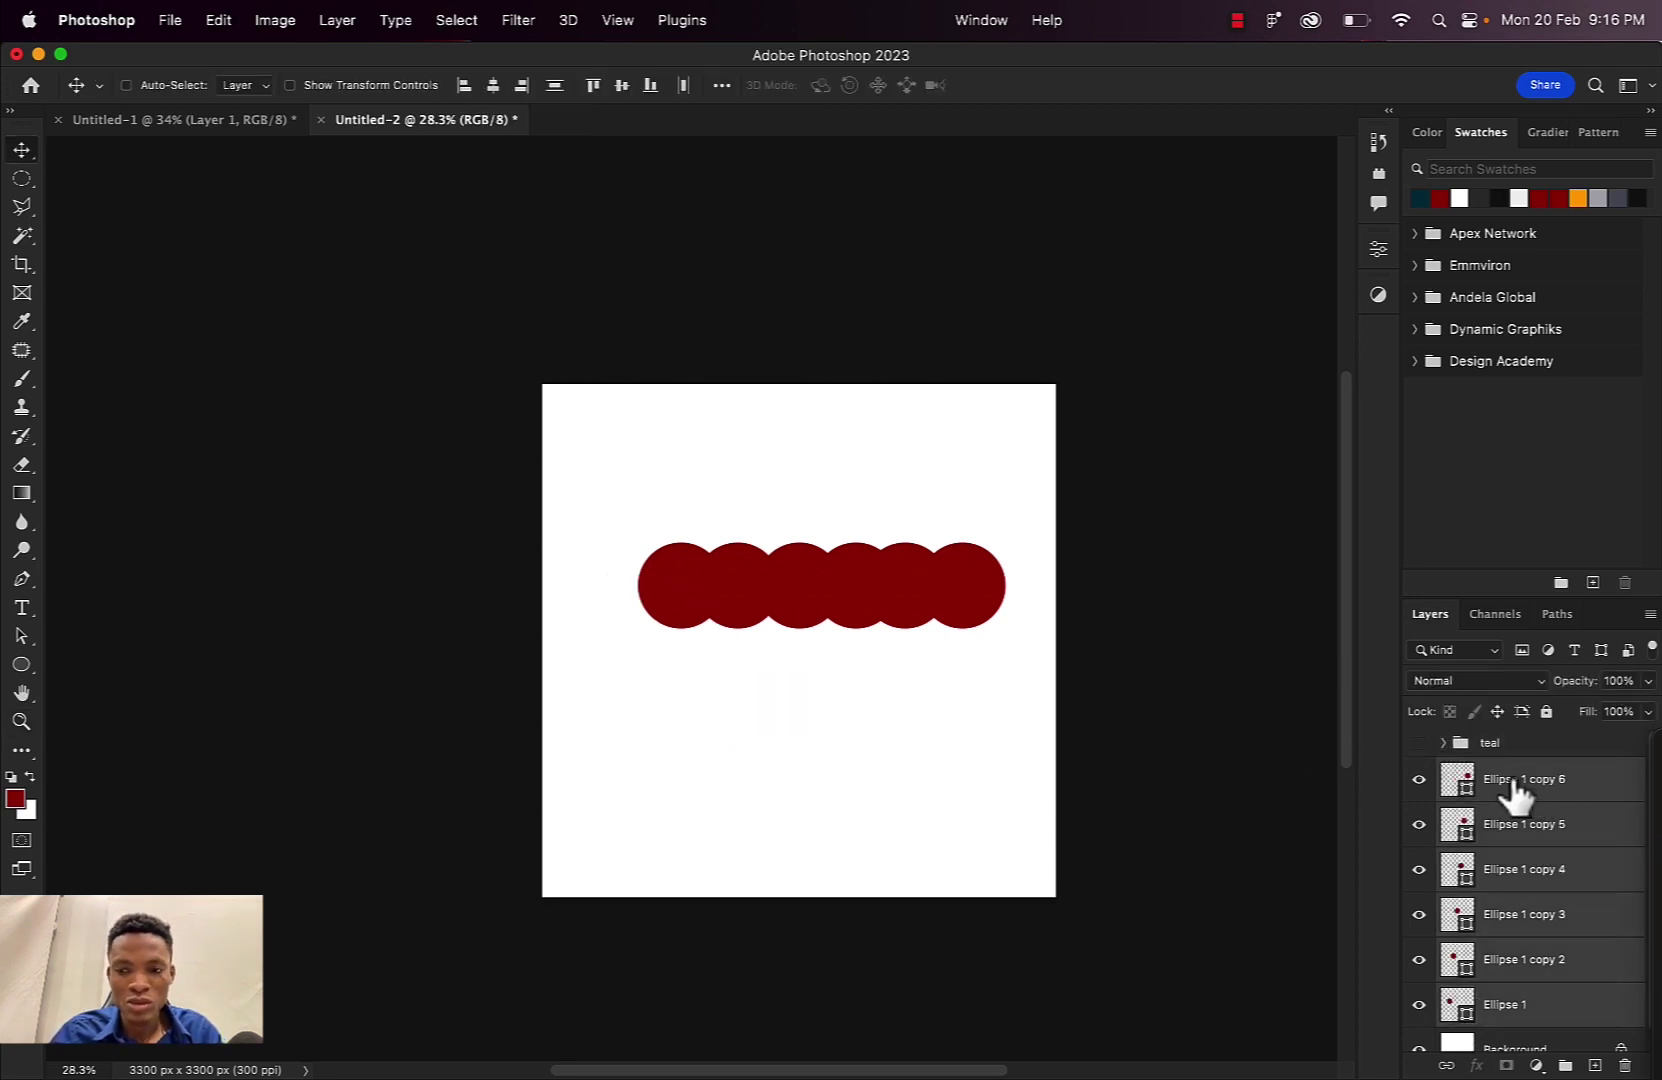
key(super+g)
double_click(1499, 772)
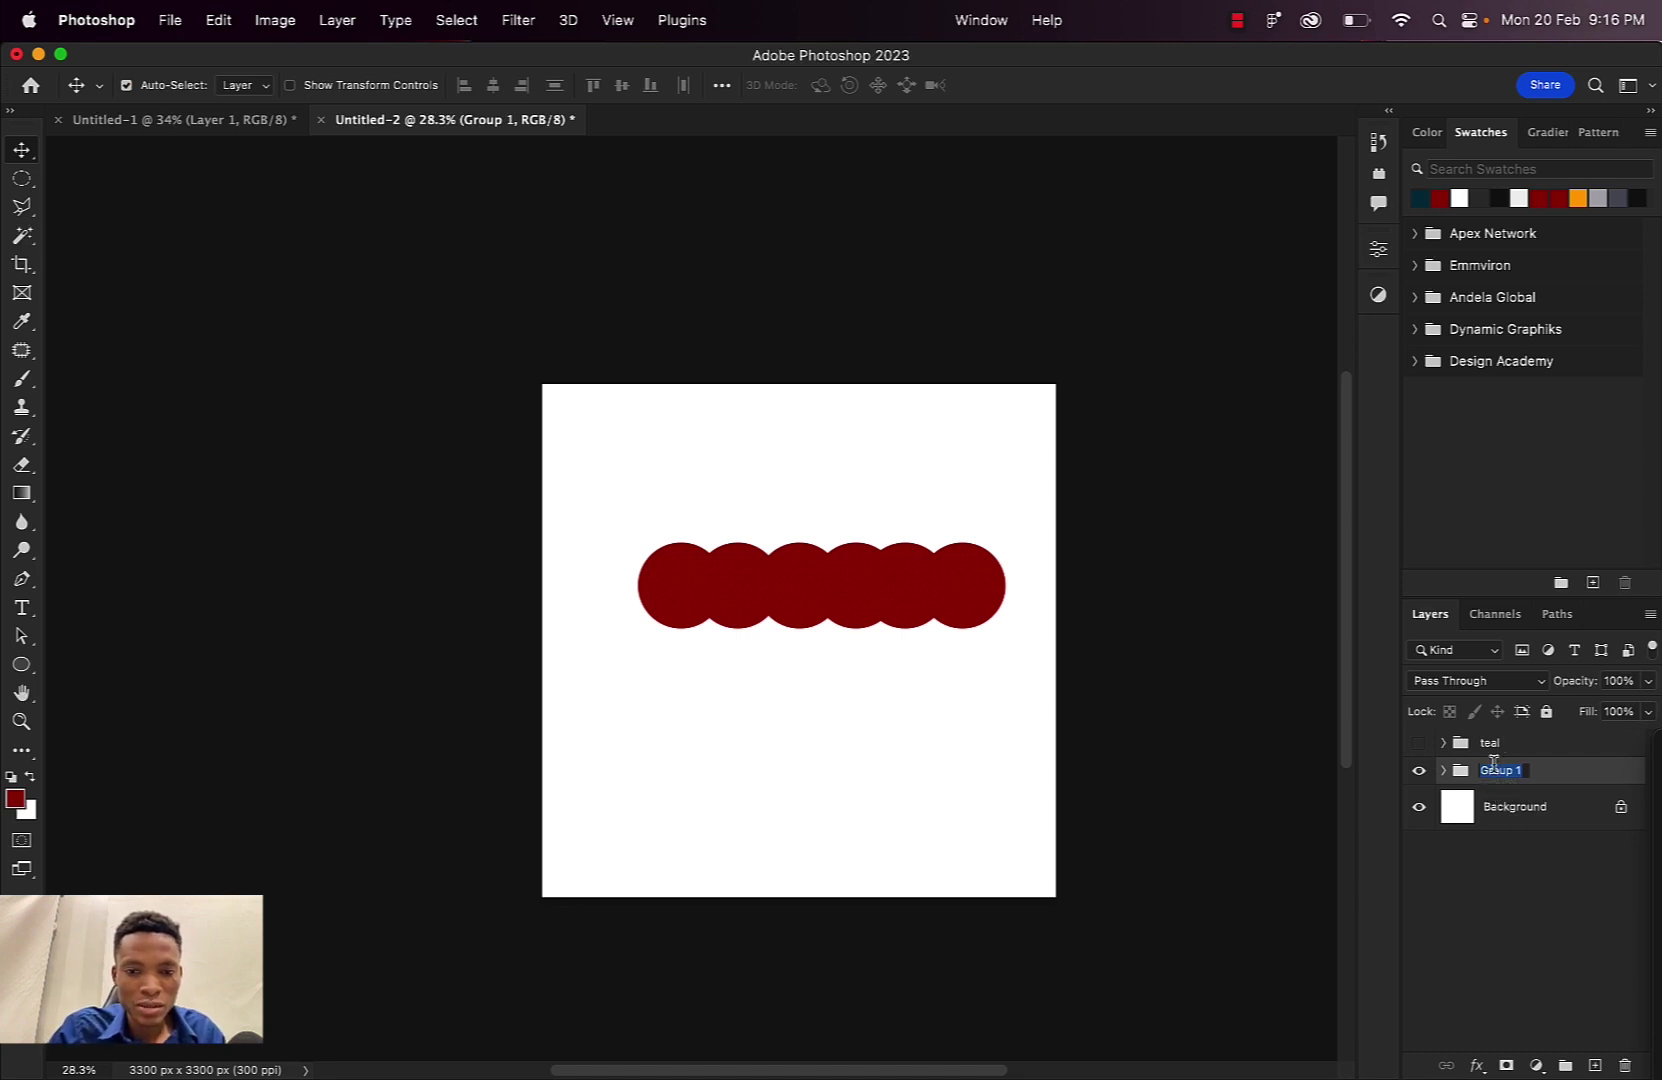
text(Red)
key(Return)
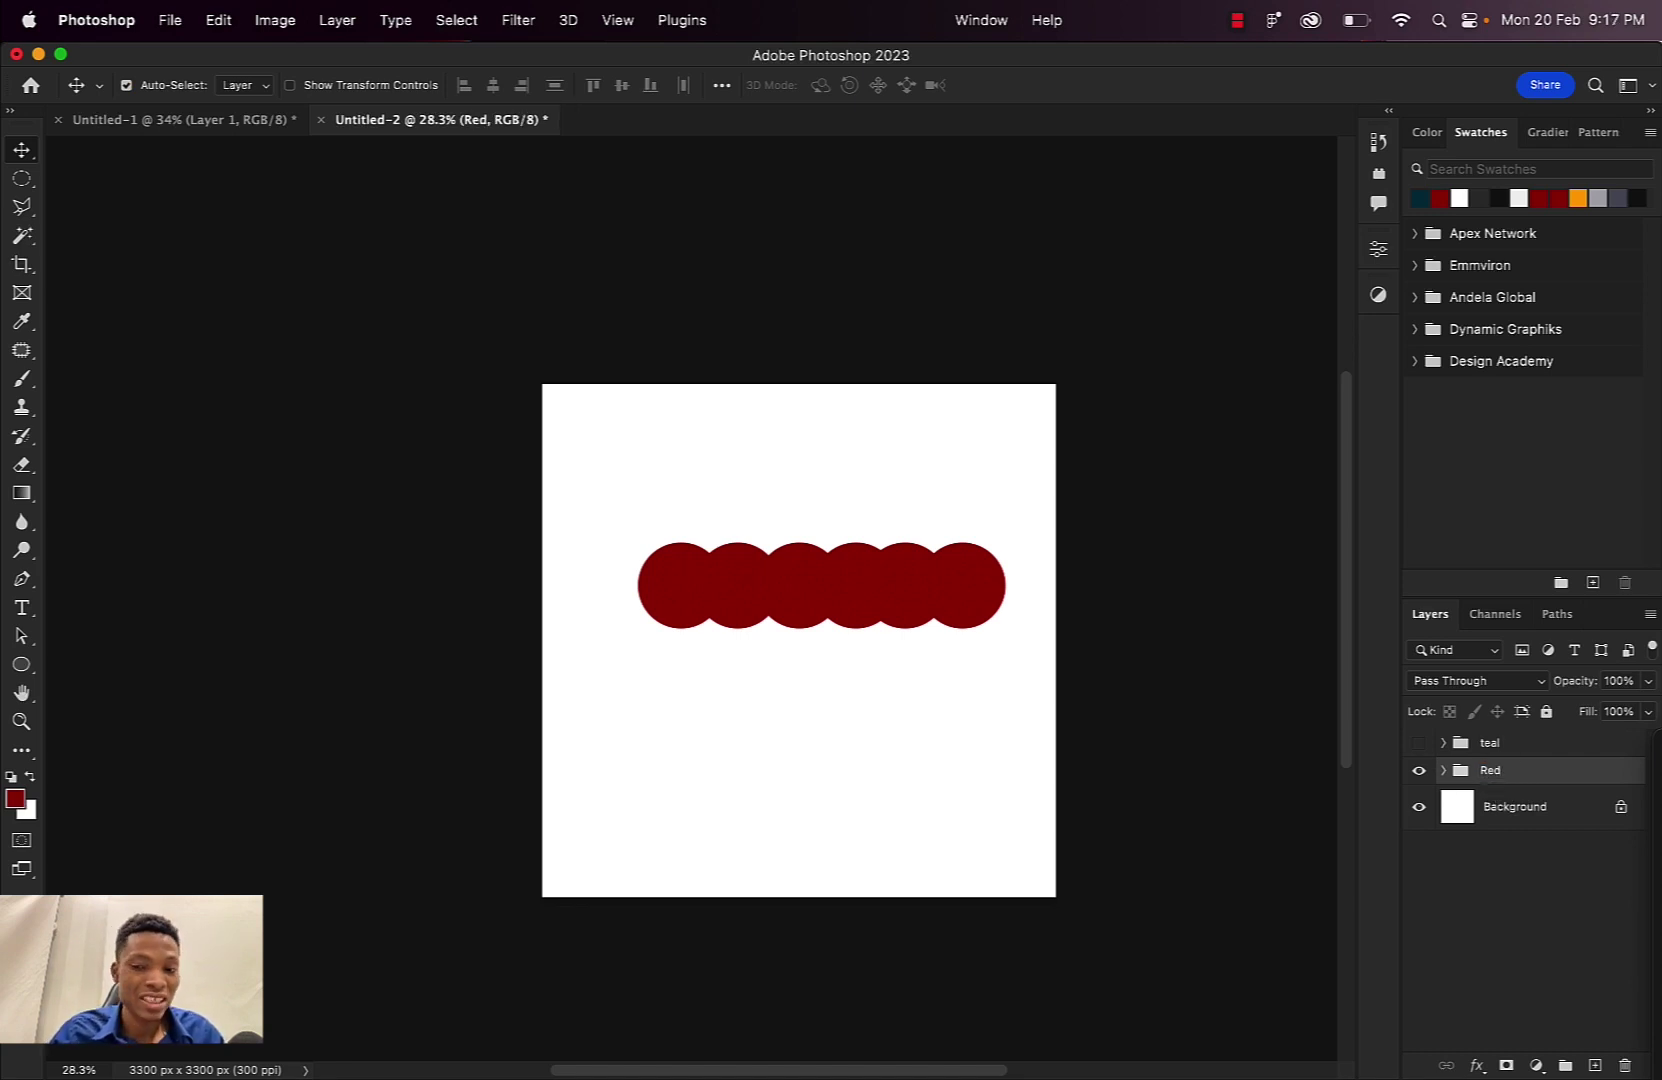
click(1418, 742)
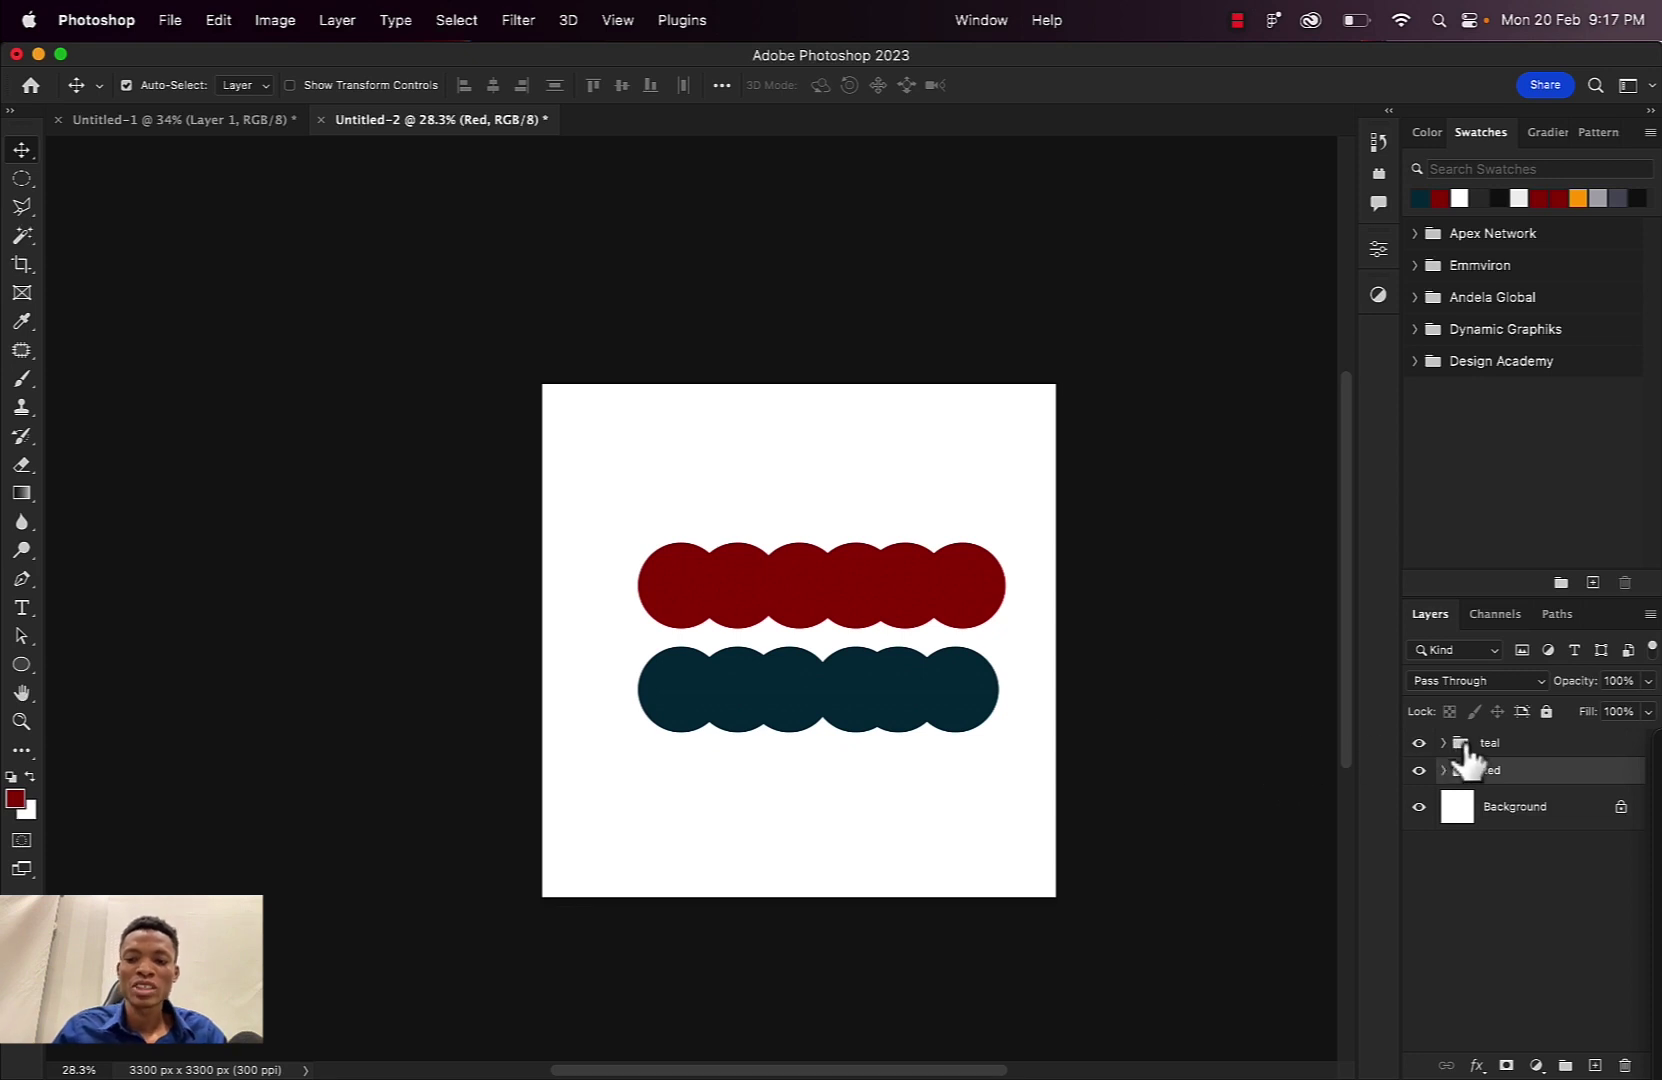
click(1466, 748)
click(1490, 776)
double_click(1492, 771)
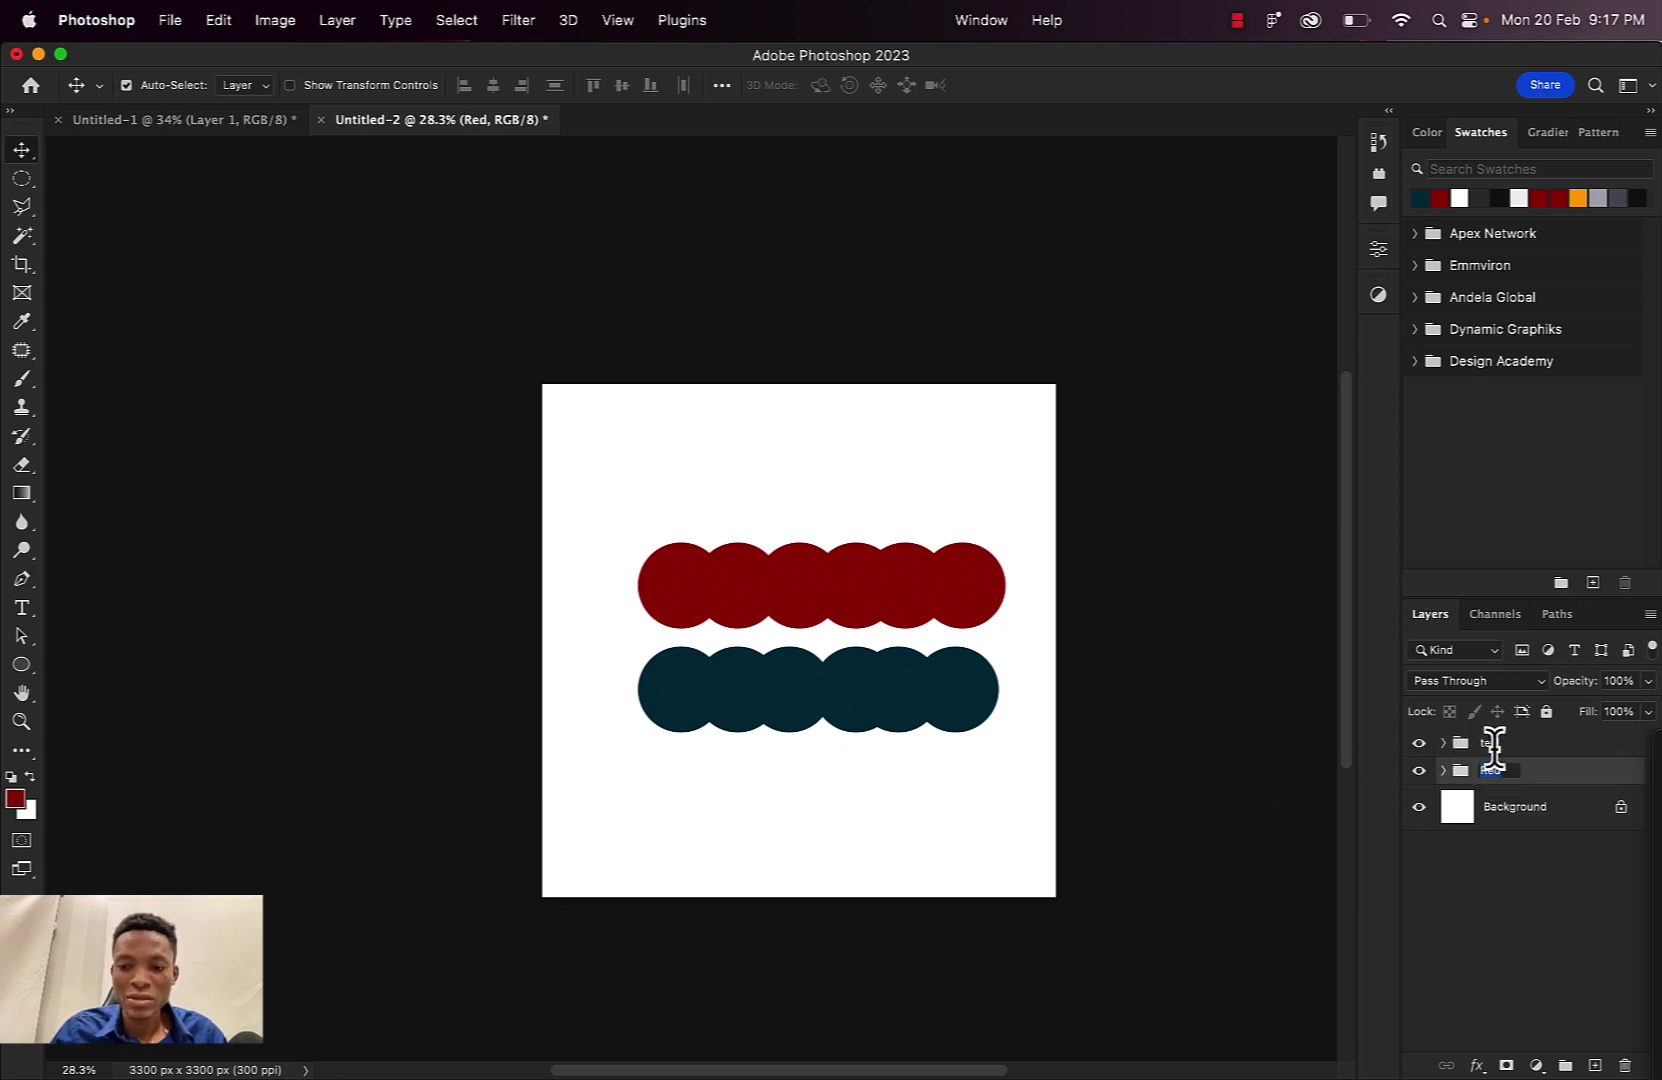
double_click(1543, 765)
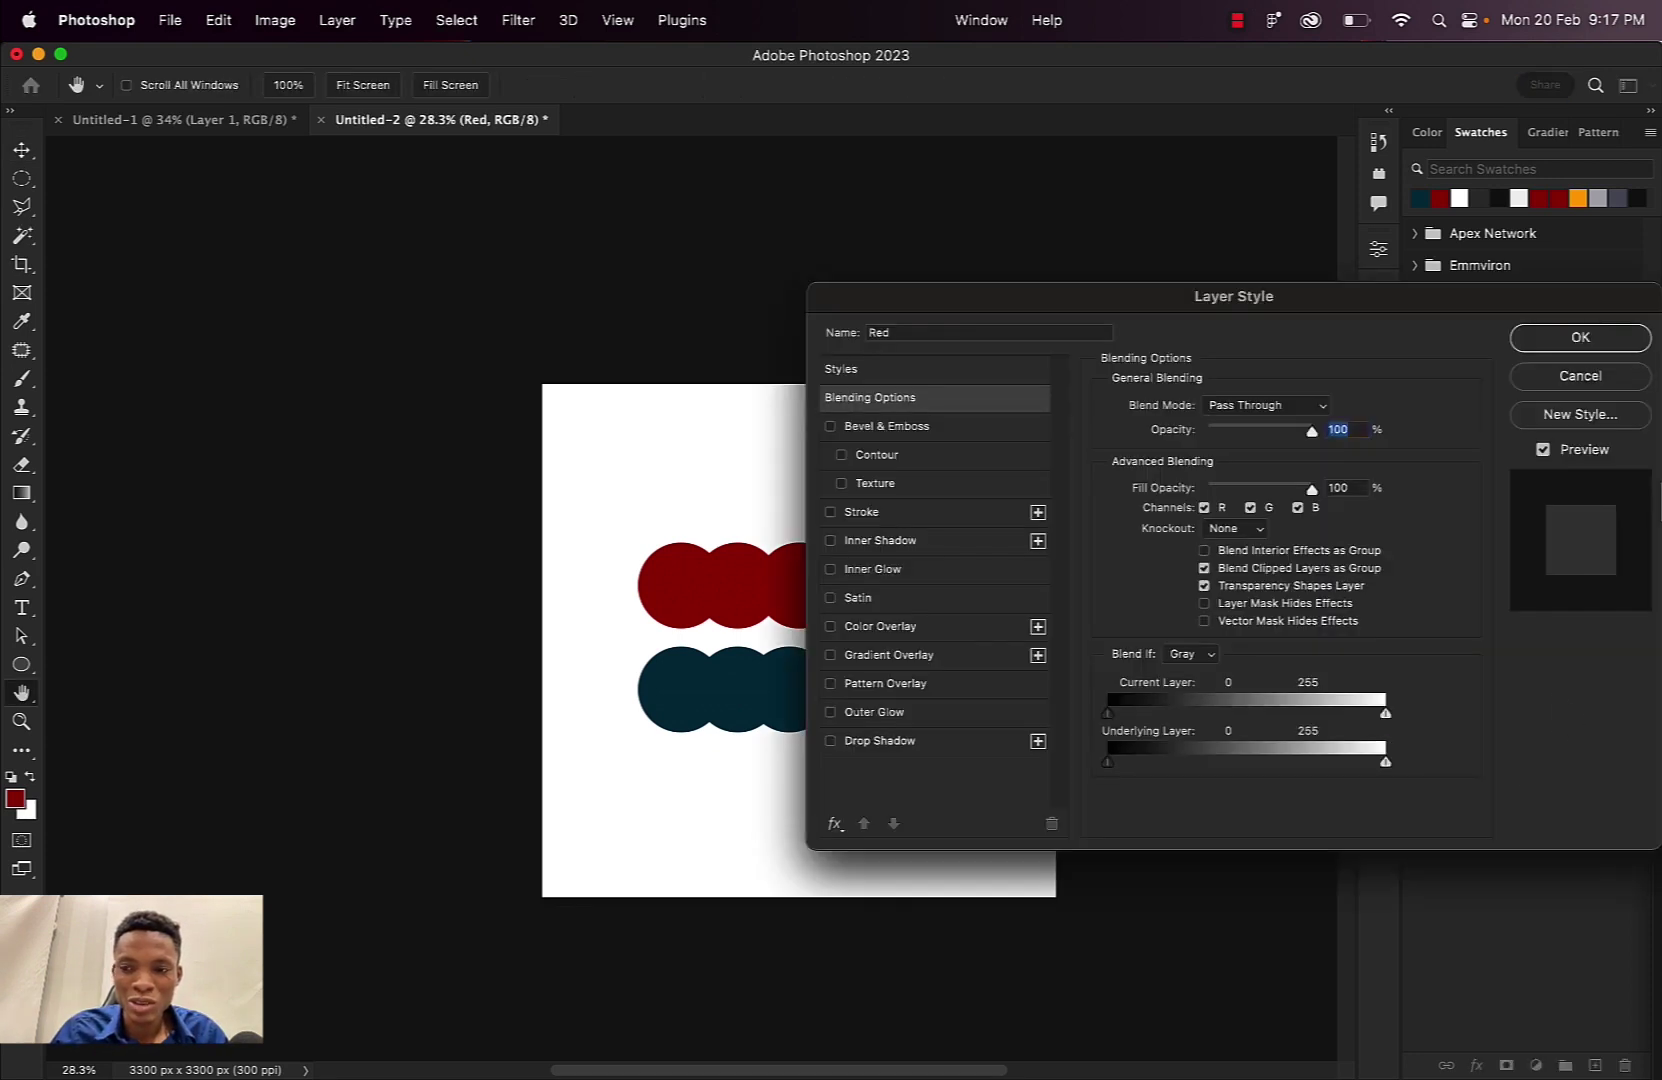
click(1591, 382)
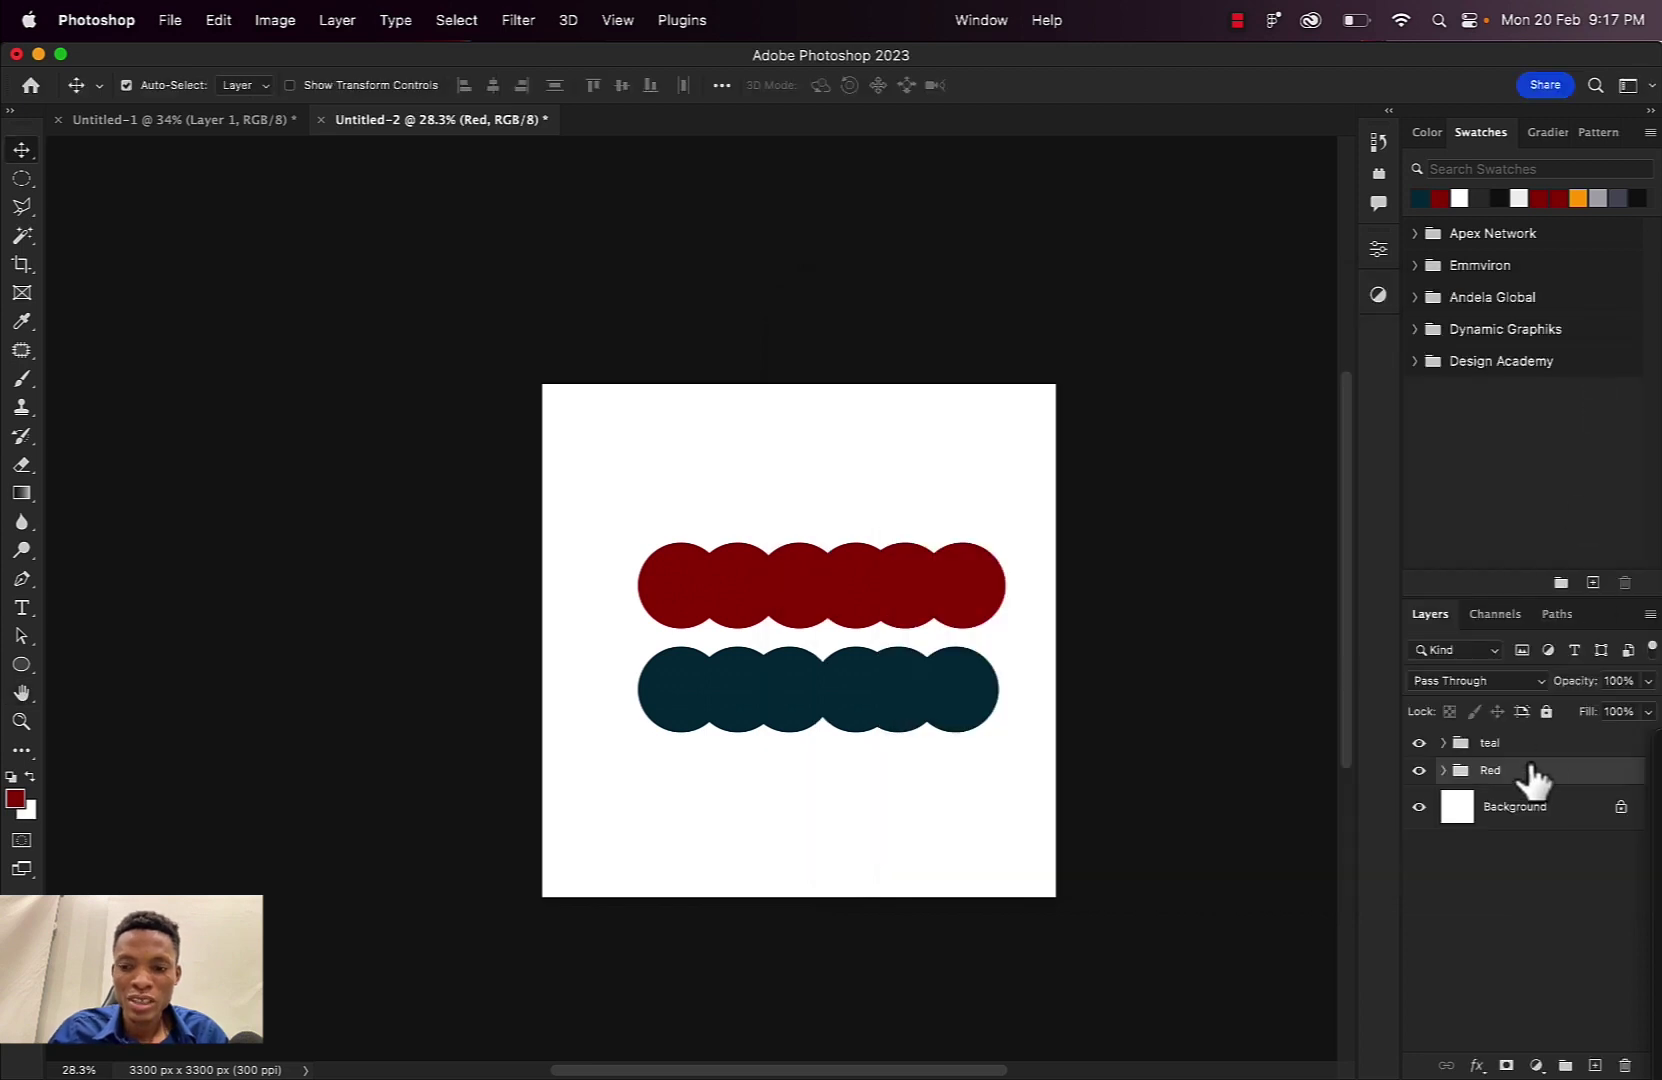
Place the Red group above the teal group in the layer stack and shift the red row slightly up and left to about X 1739 px
drag(1528, 775, 1520, 733)
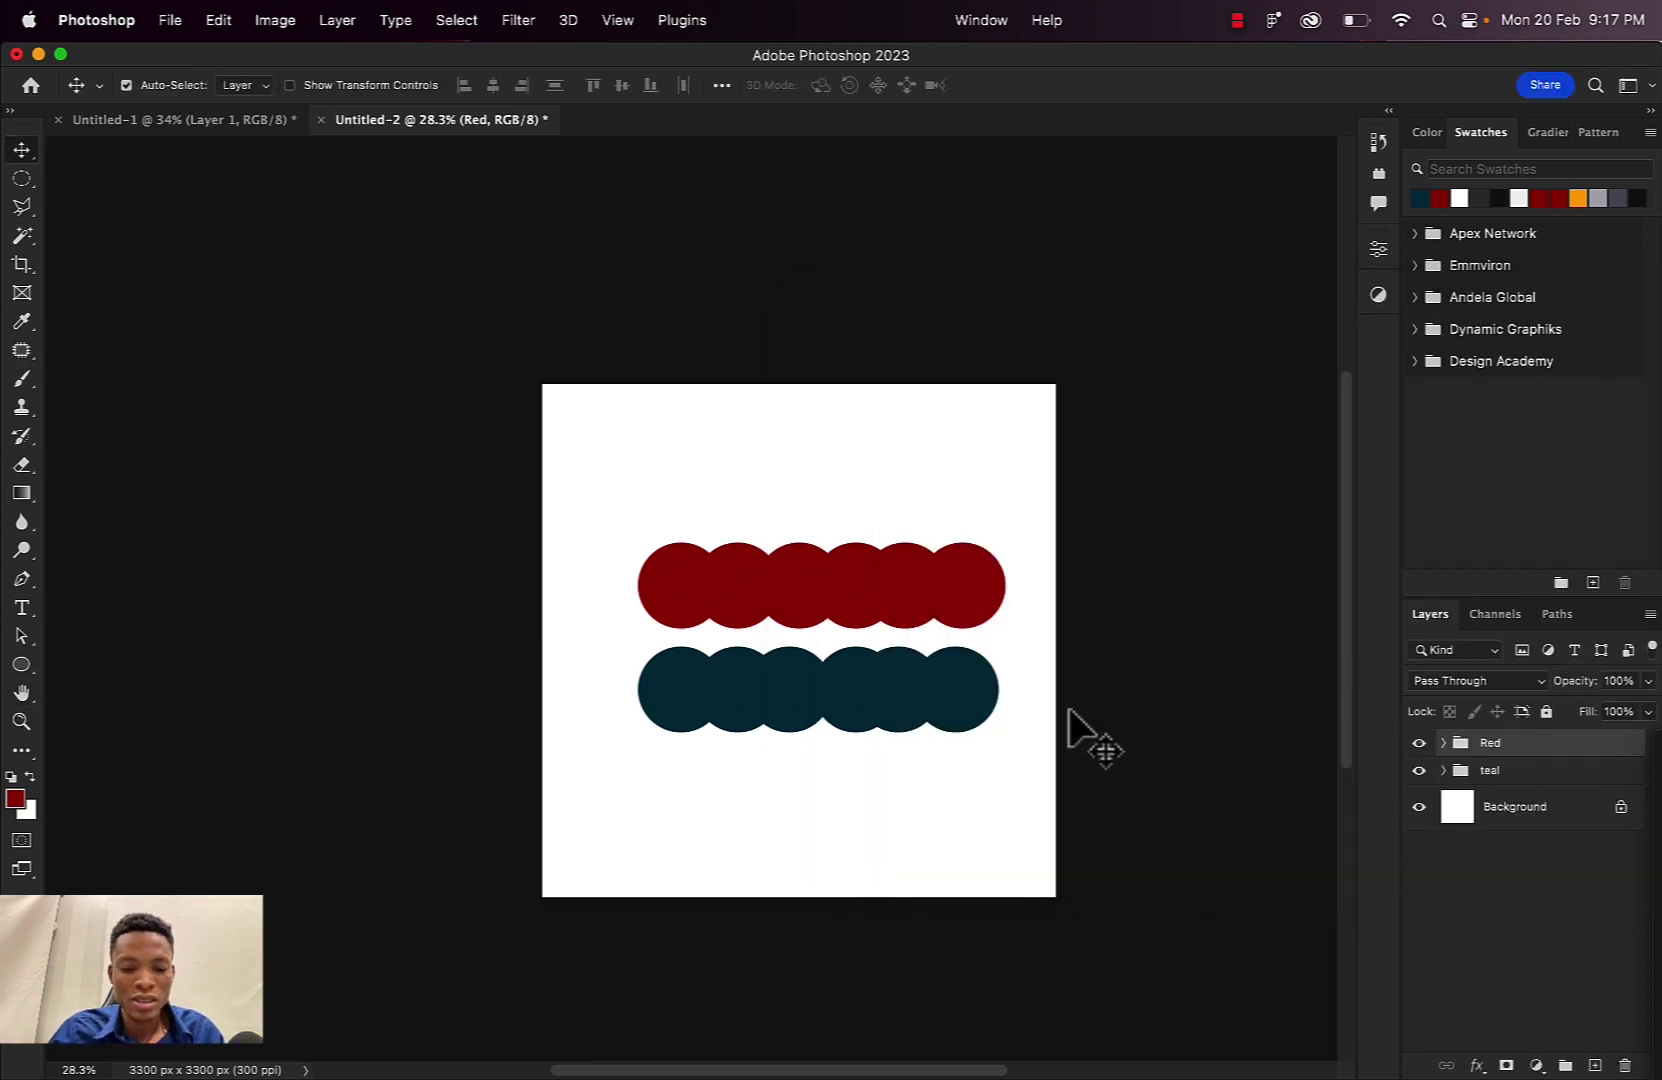
key(super+t)
drag(850, 582, 841, 581)
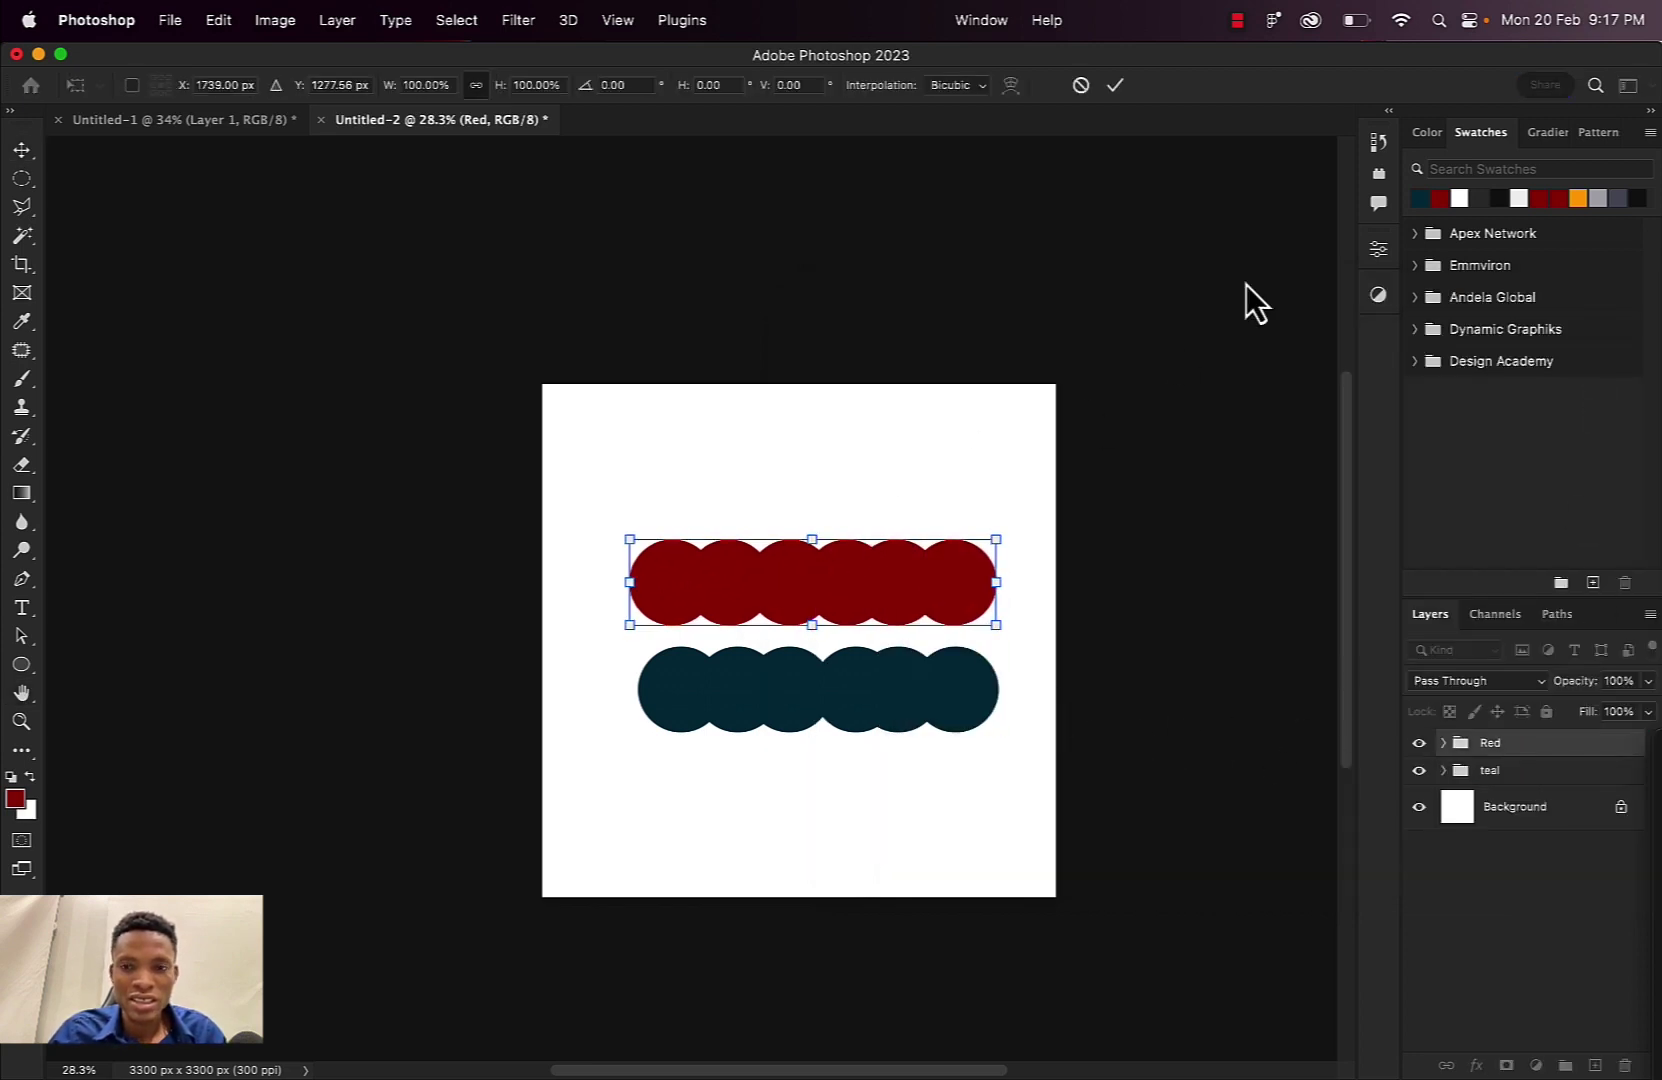
click(1114, 86)
Hide the teal group and center the red circle row horizontally on the canvas at X 1650 px
click(1418, 770)
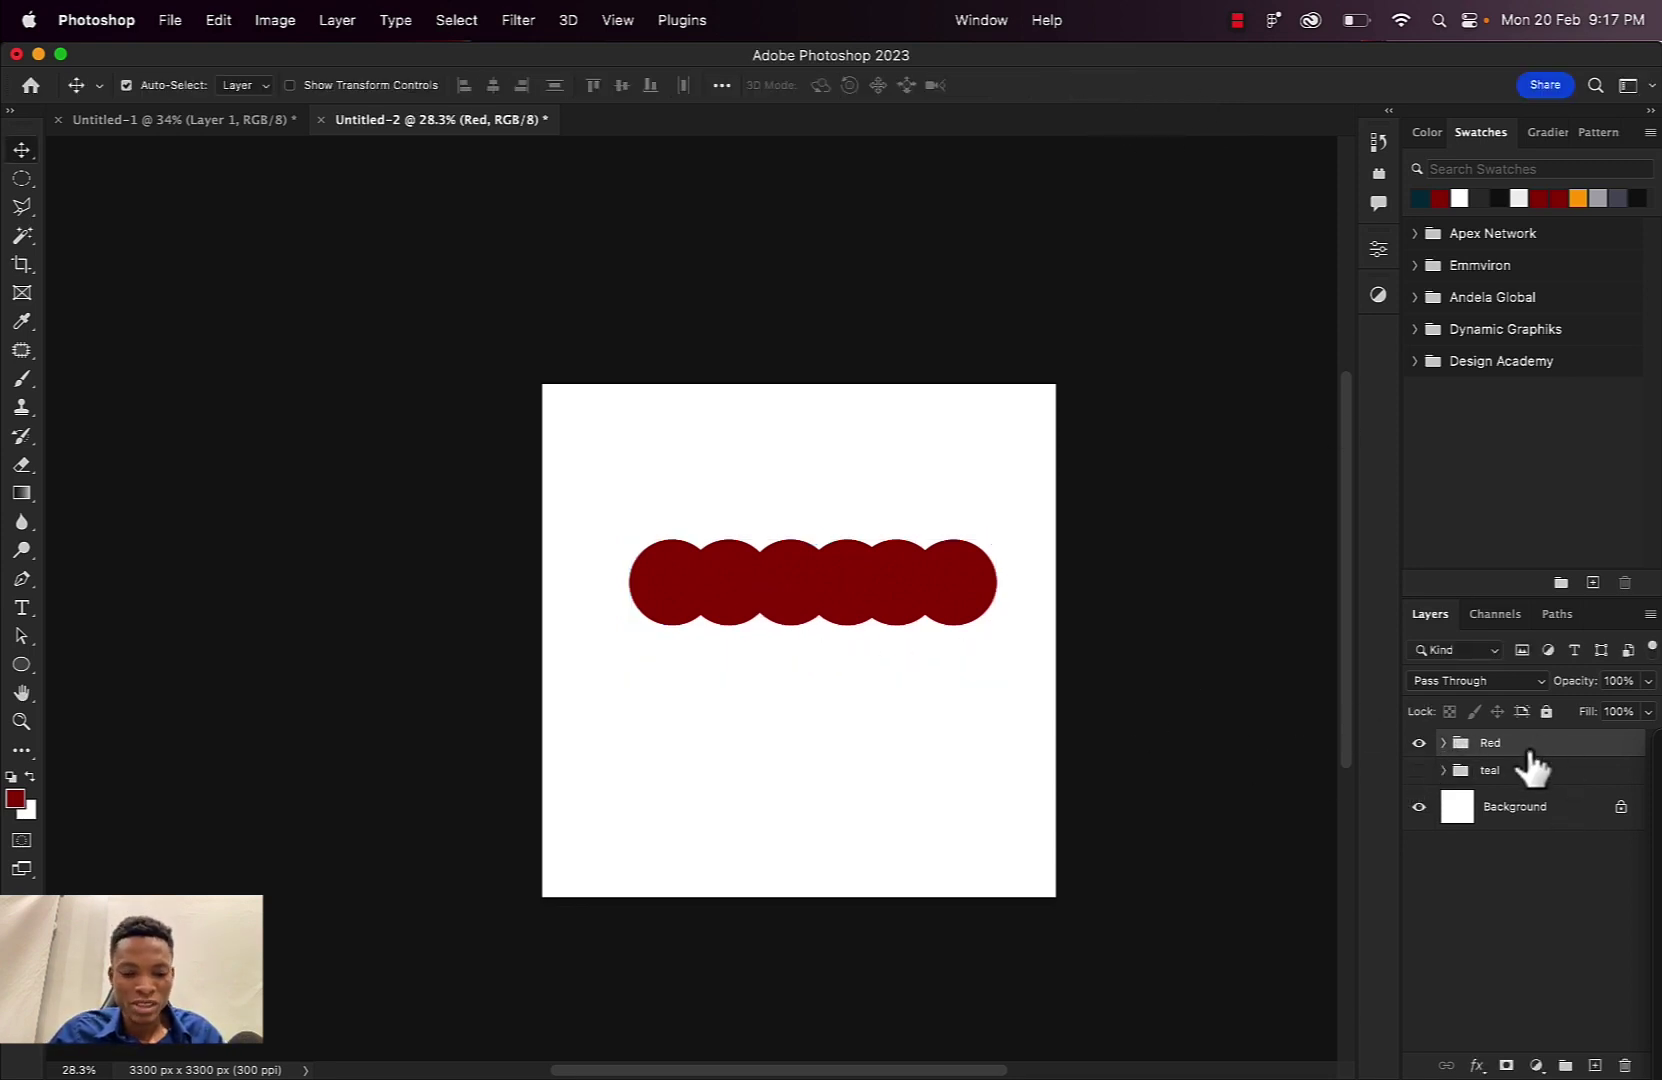
key(super+t)
drag(794, 616, 781, 617)
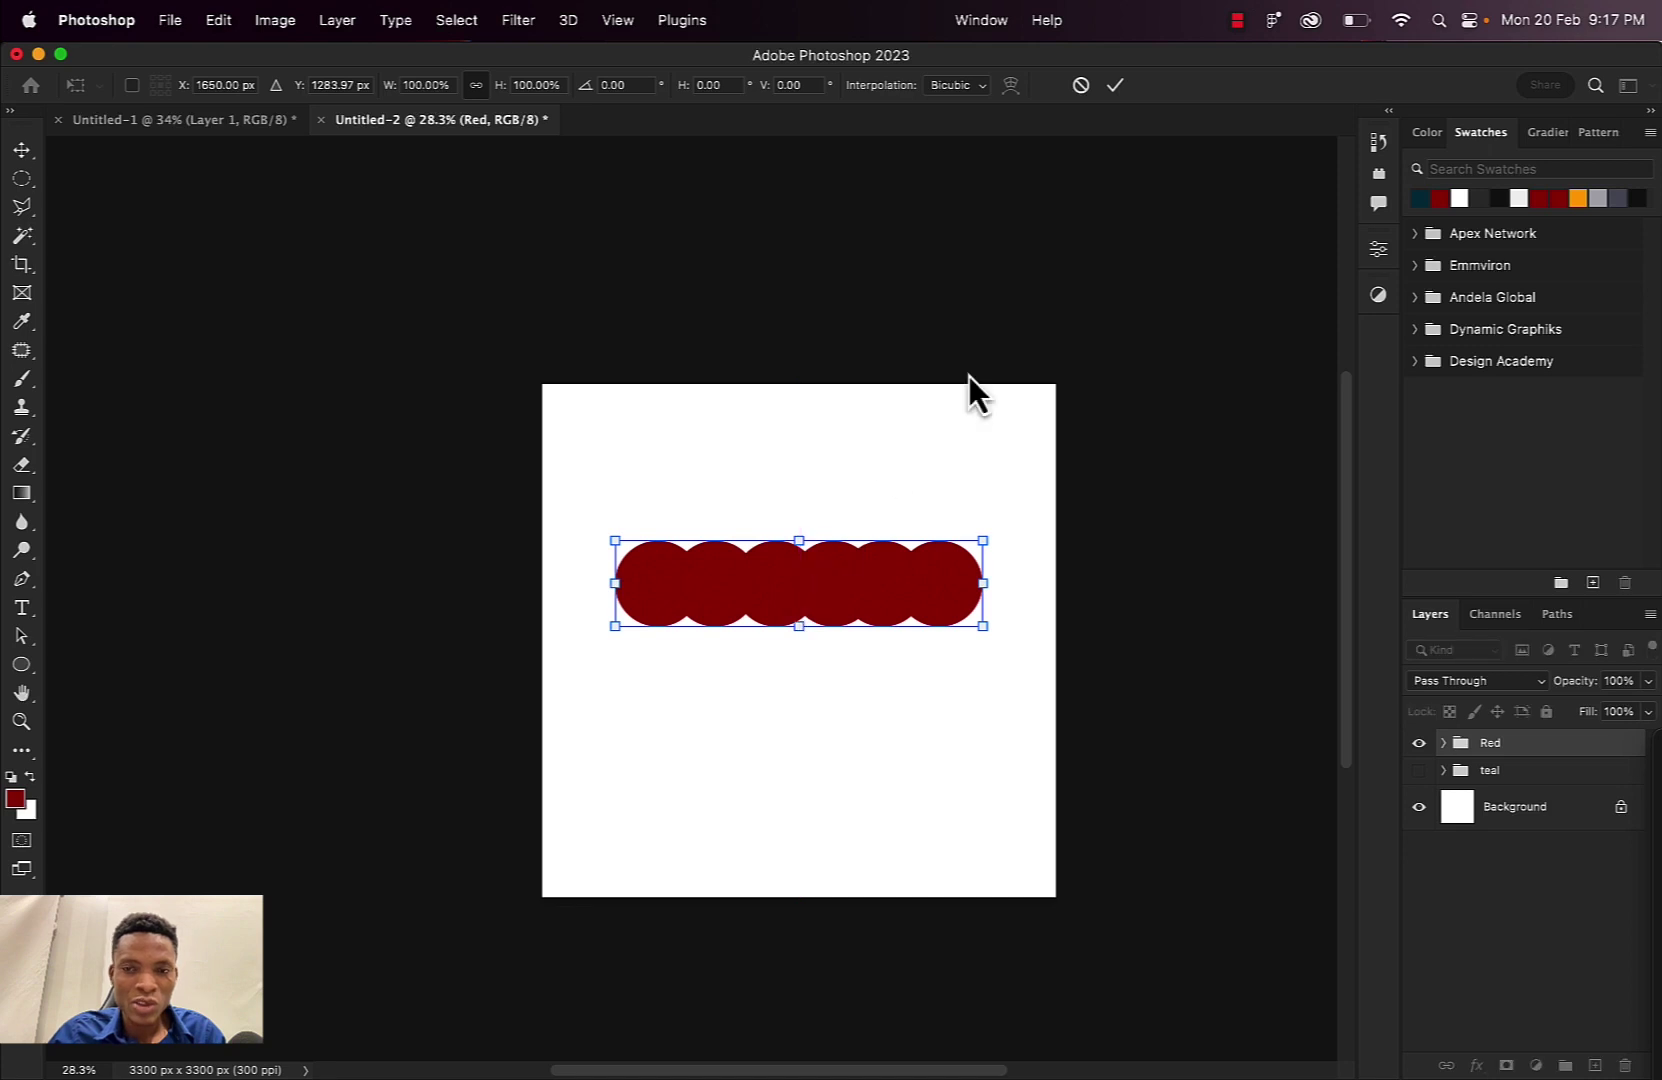
click(1114, 85)
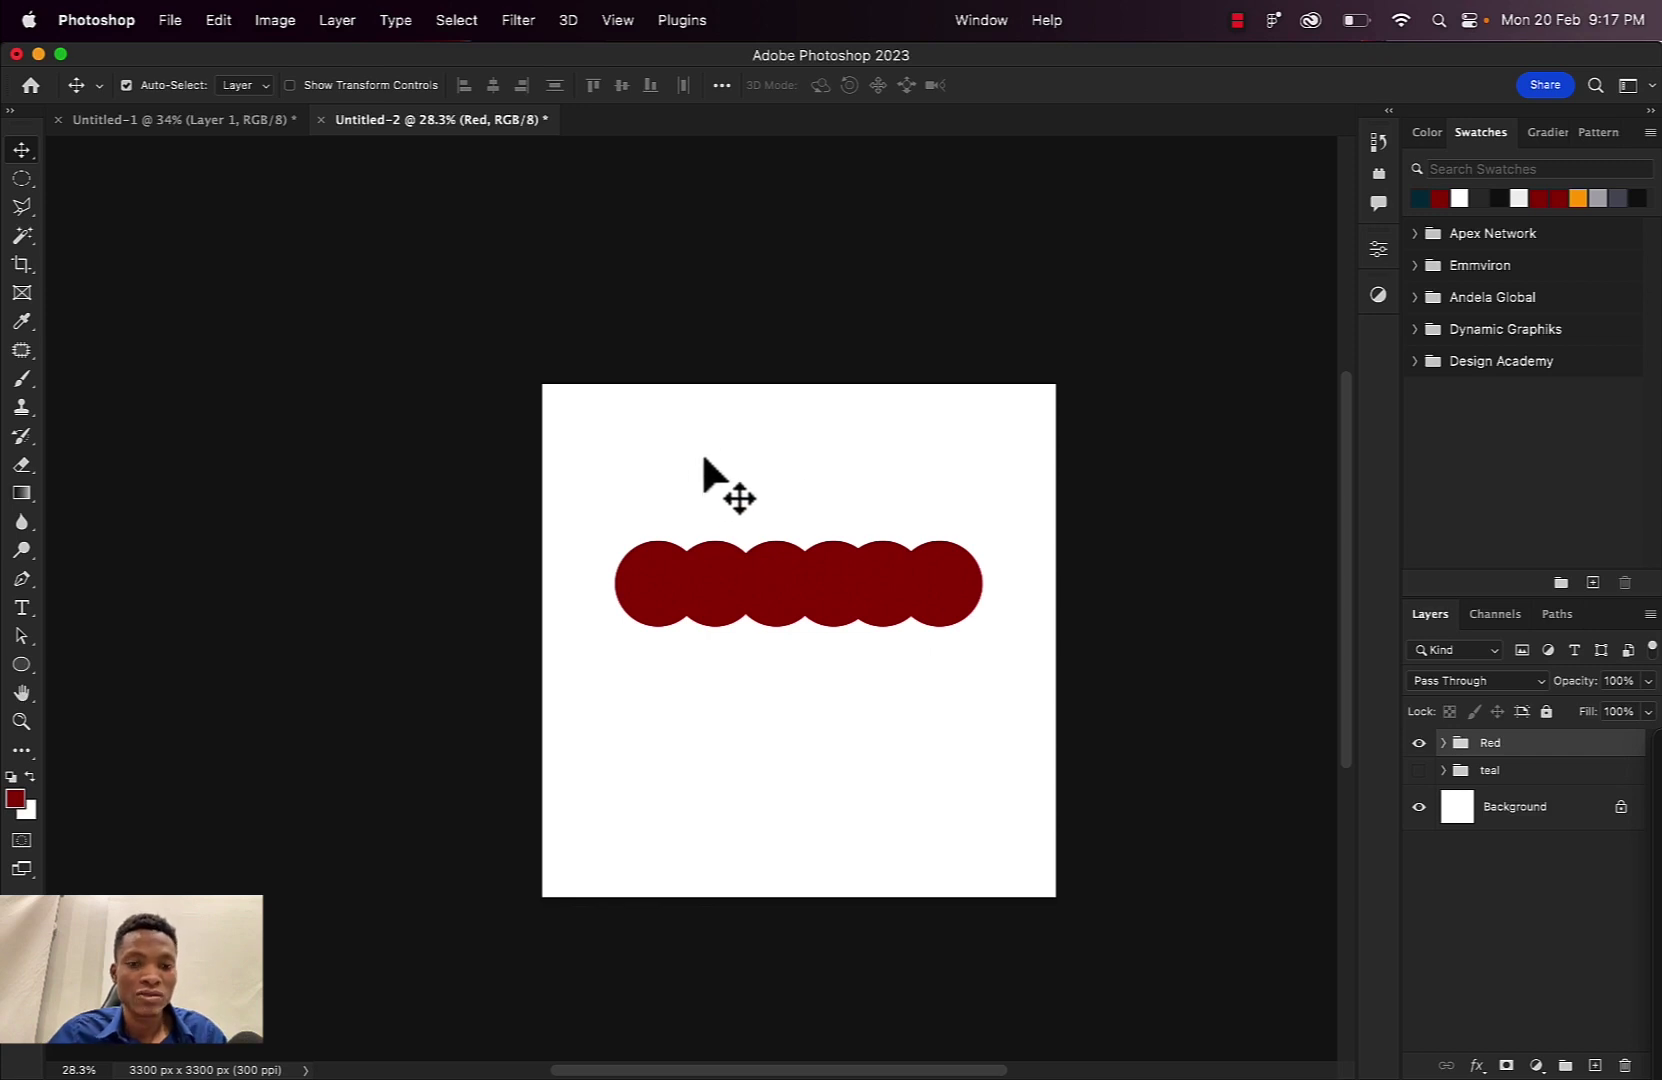
Add a text layer above the red circles listing 100, 80, 50, 25 and 1 on separate lines
key(b)
key(t)
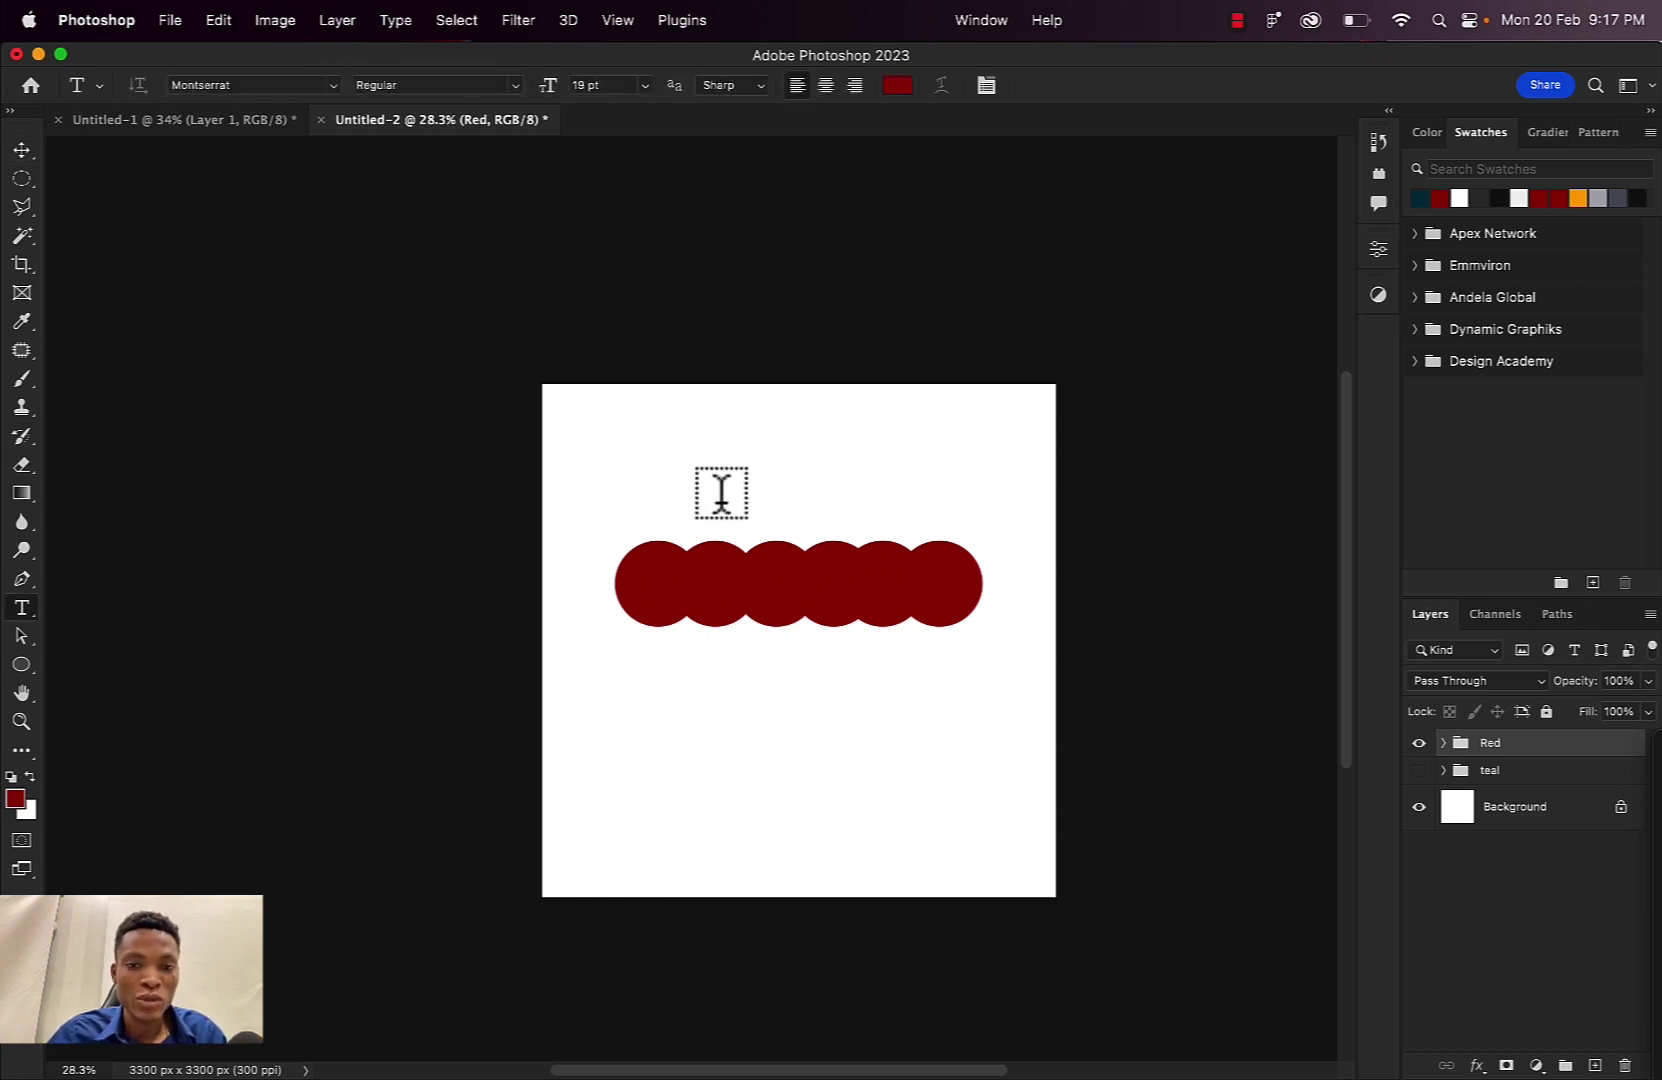
click(713, 471)
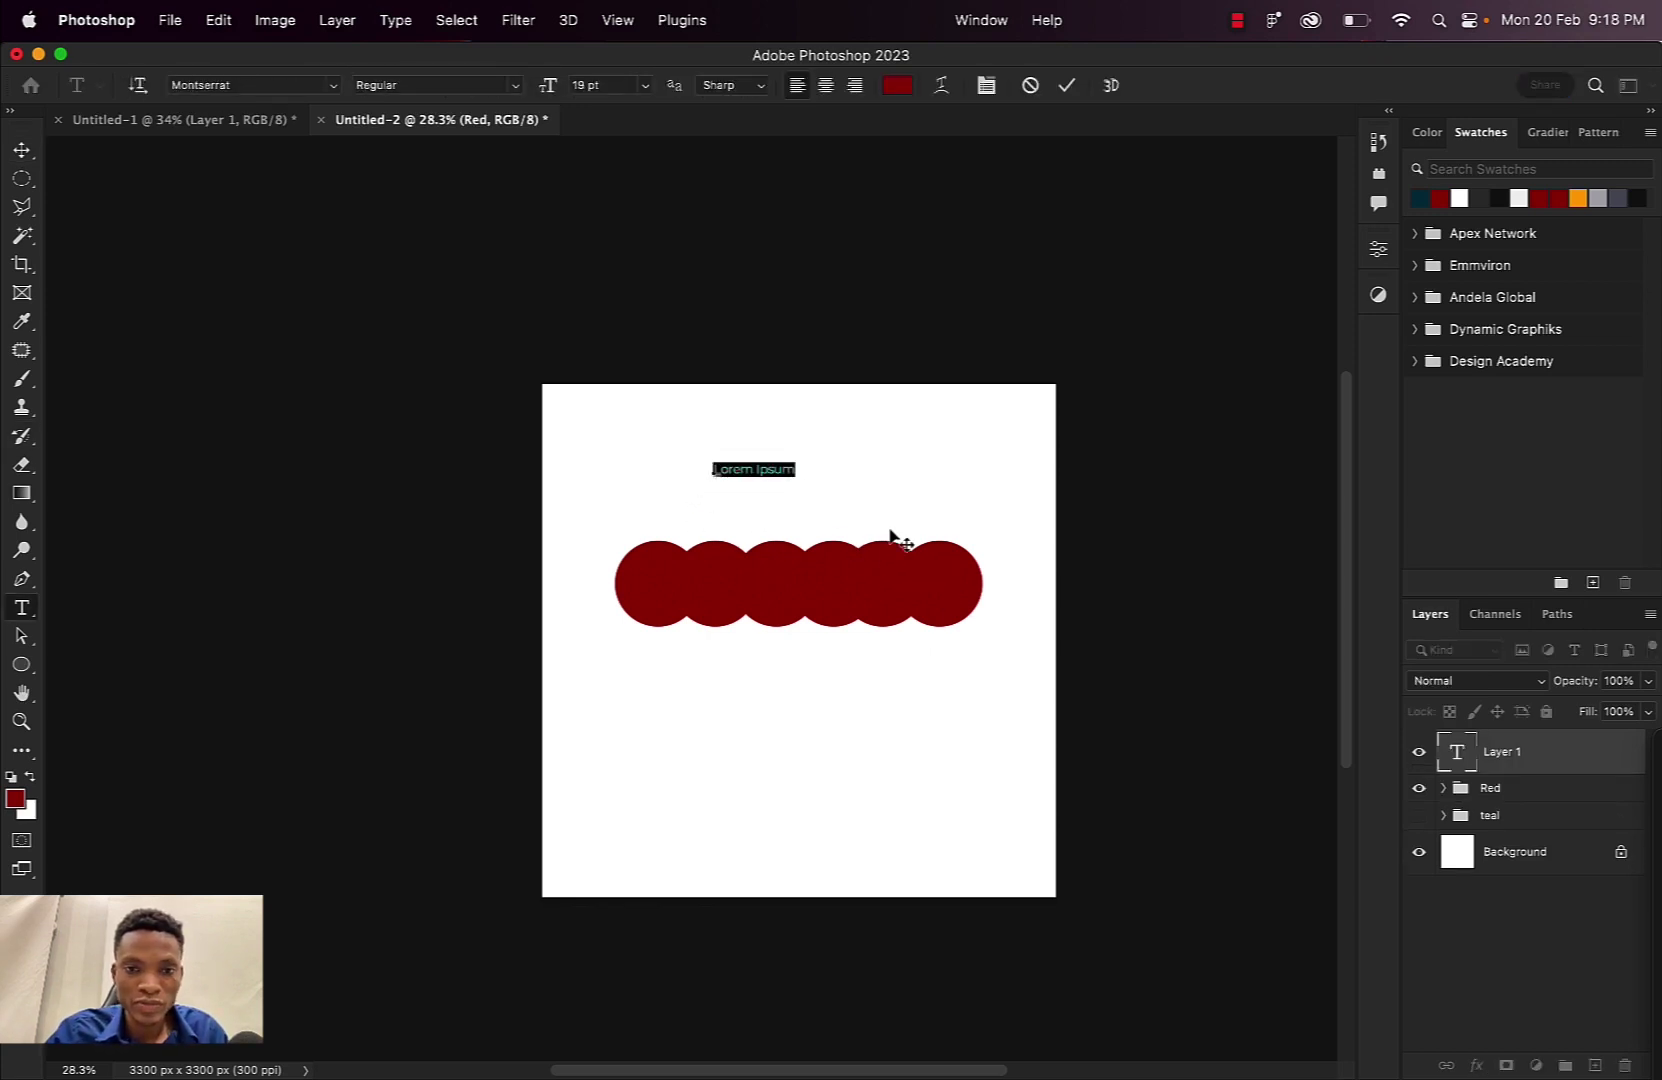
text(J)
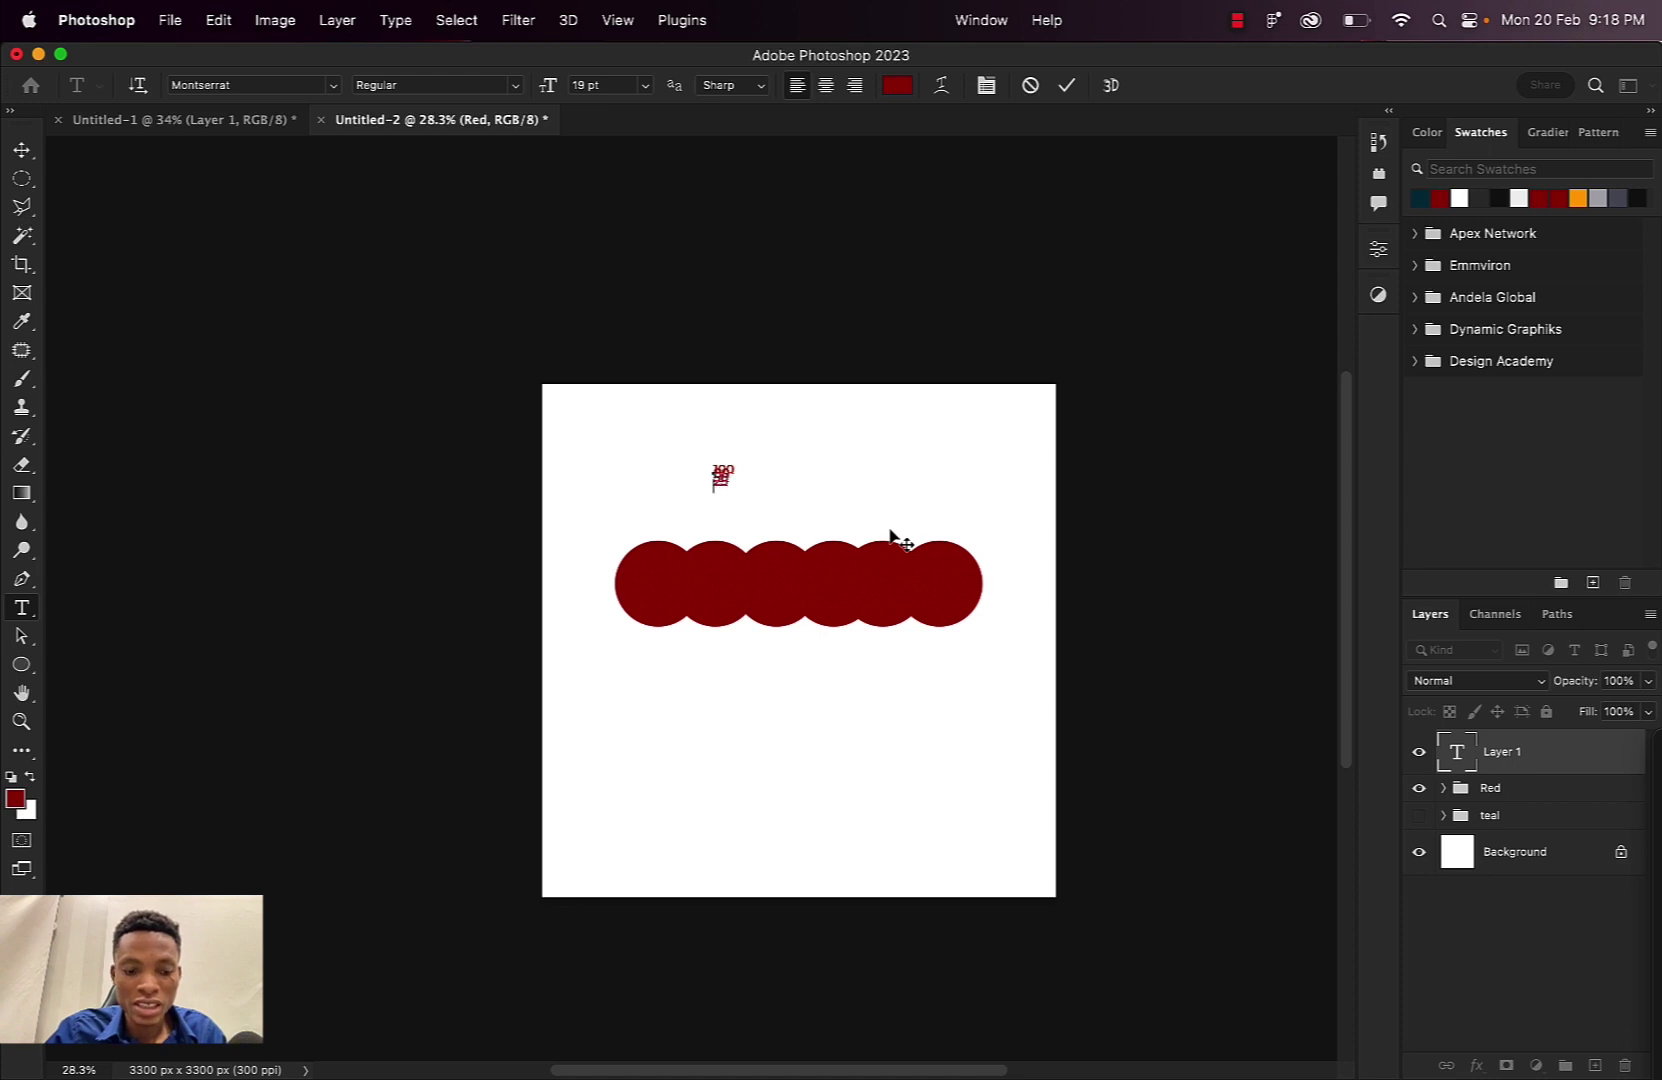
Increase the line spacing of the whole number list to 31 pt and commit the text
key(super+a)
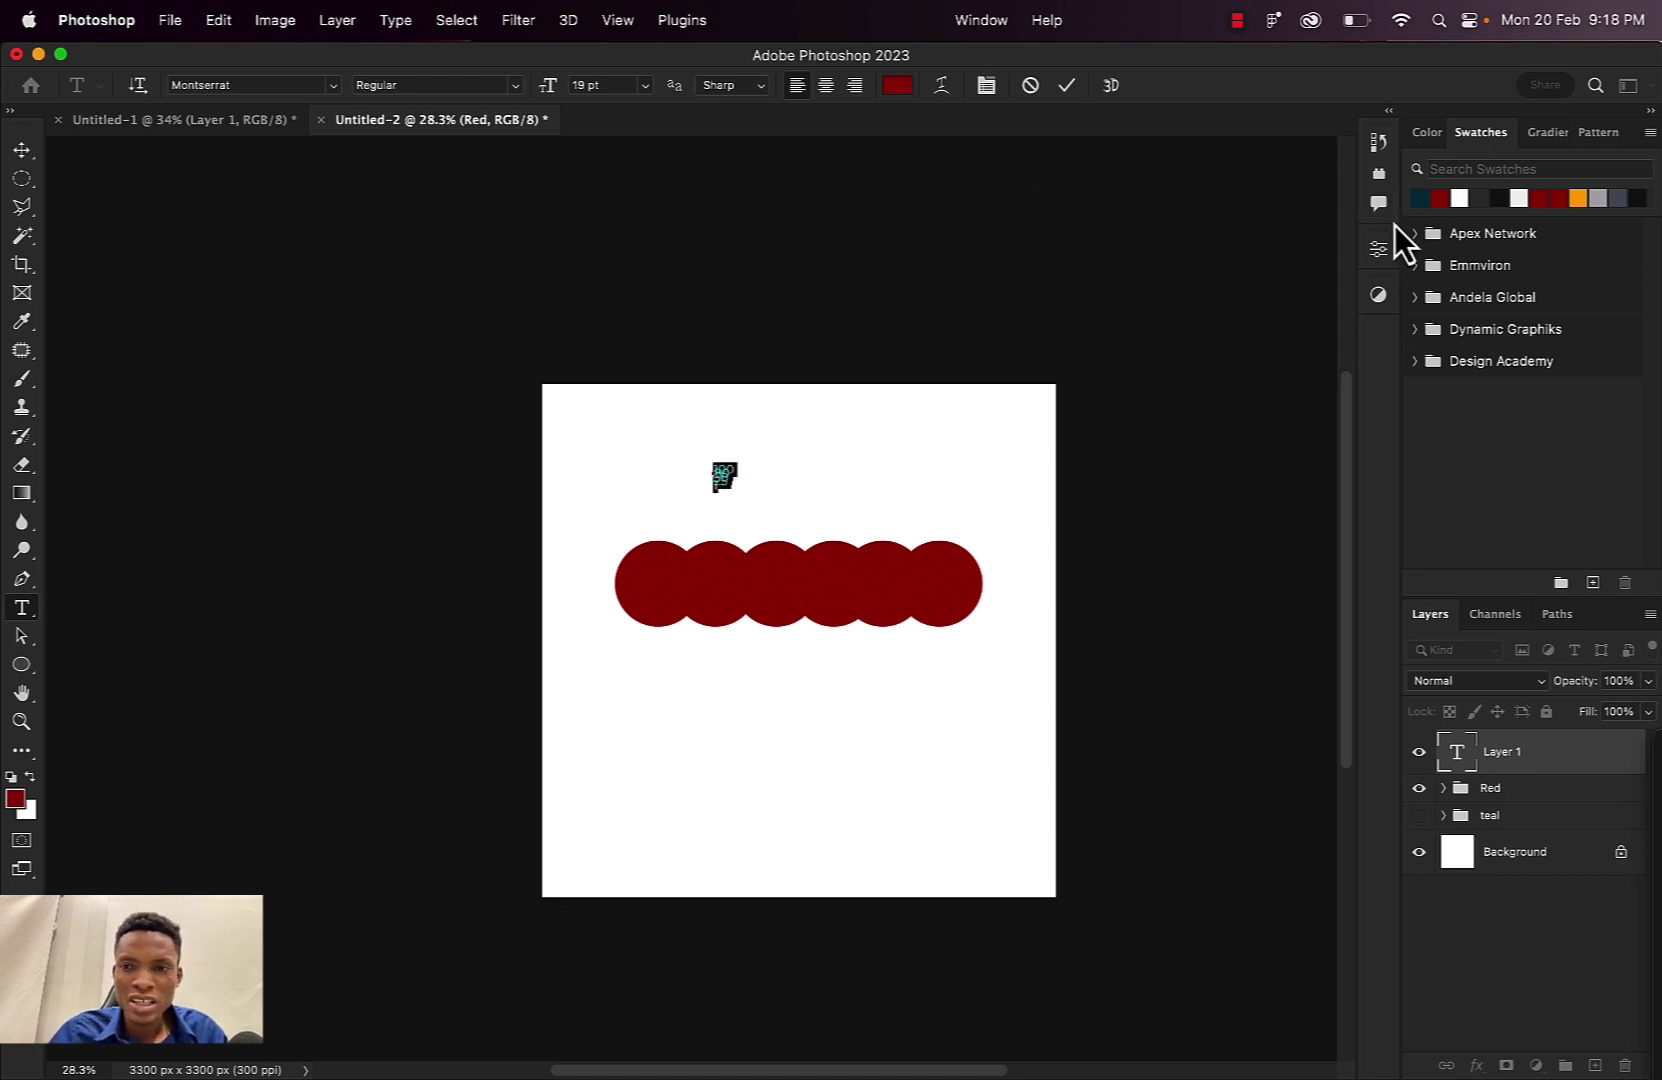
click(1378, 248)
drag(1189, 438, 1220, 445)
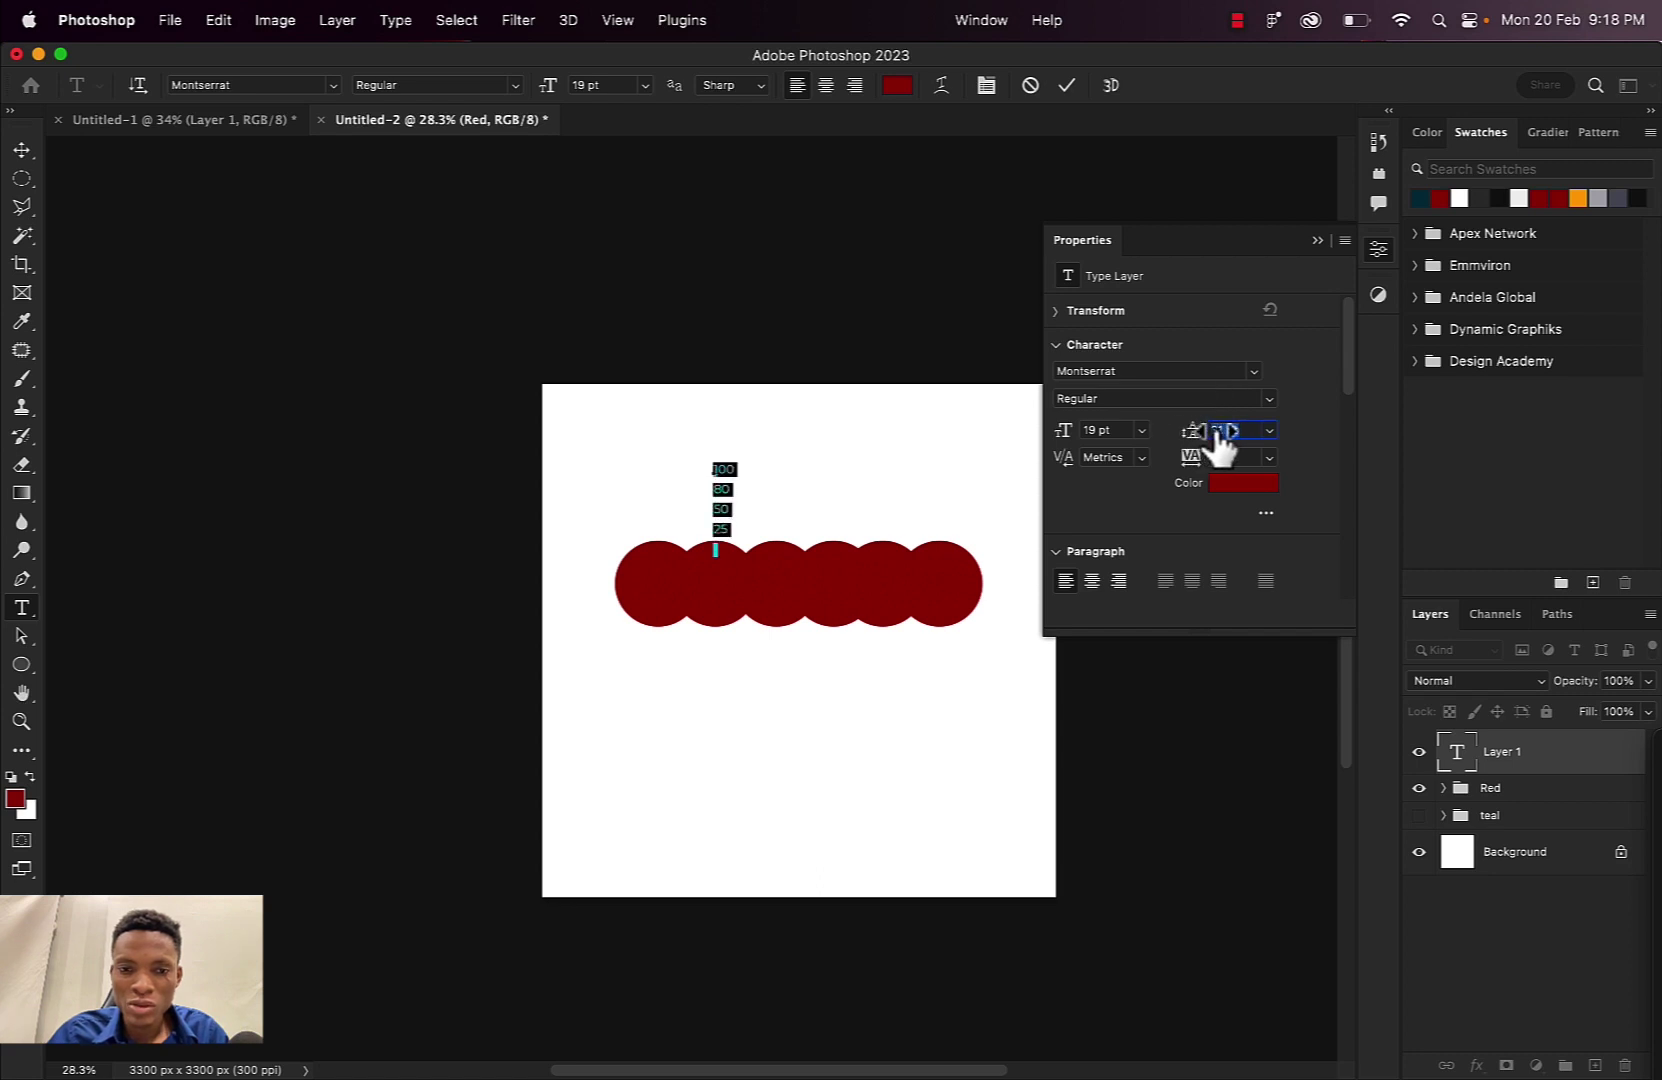
click(1066, 85)
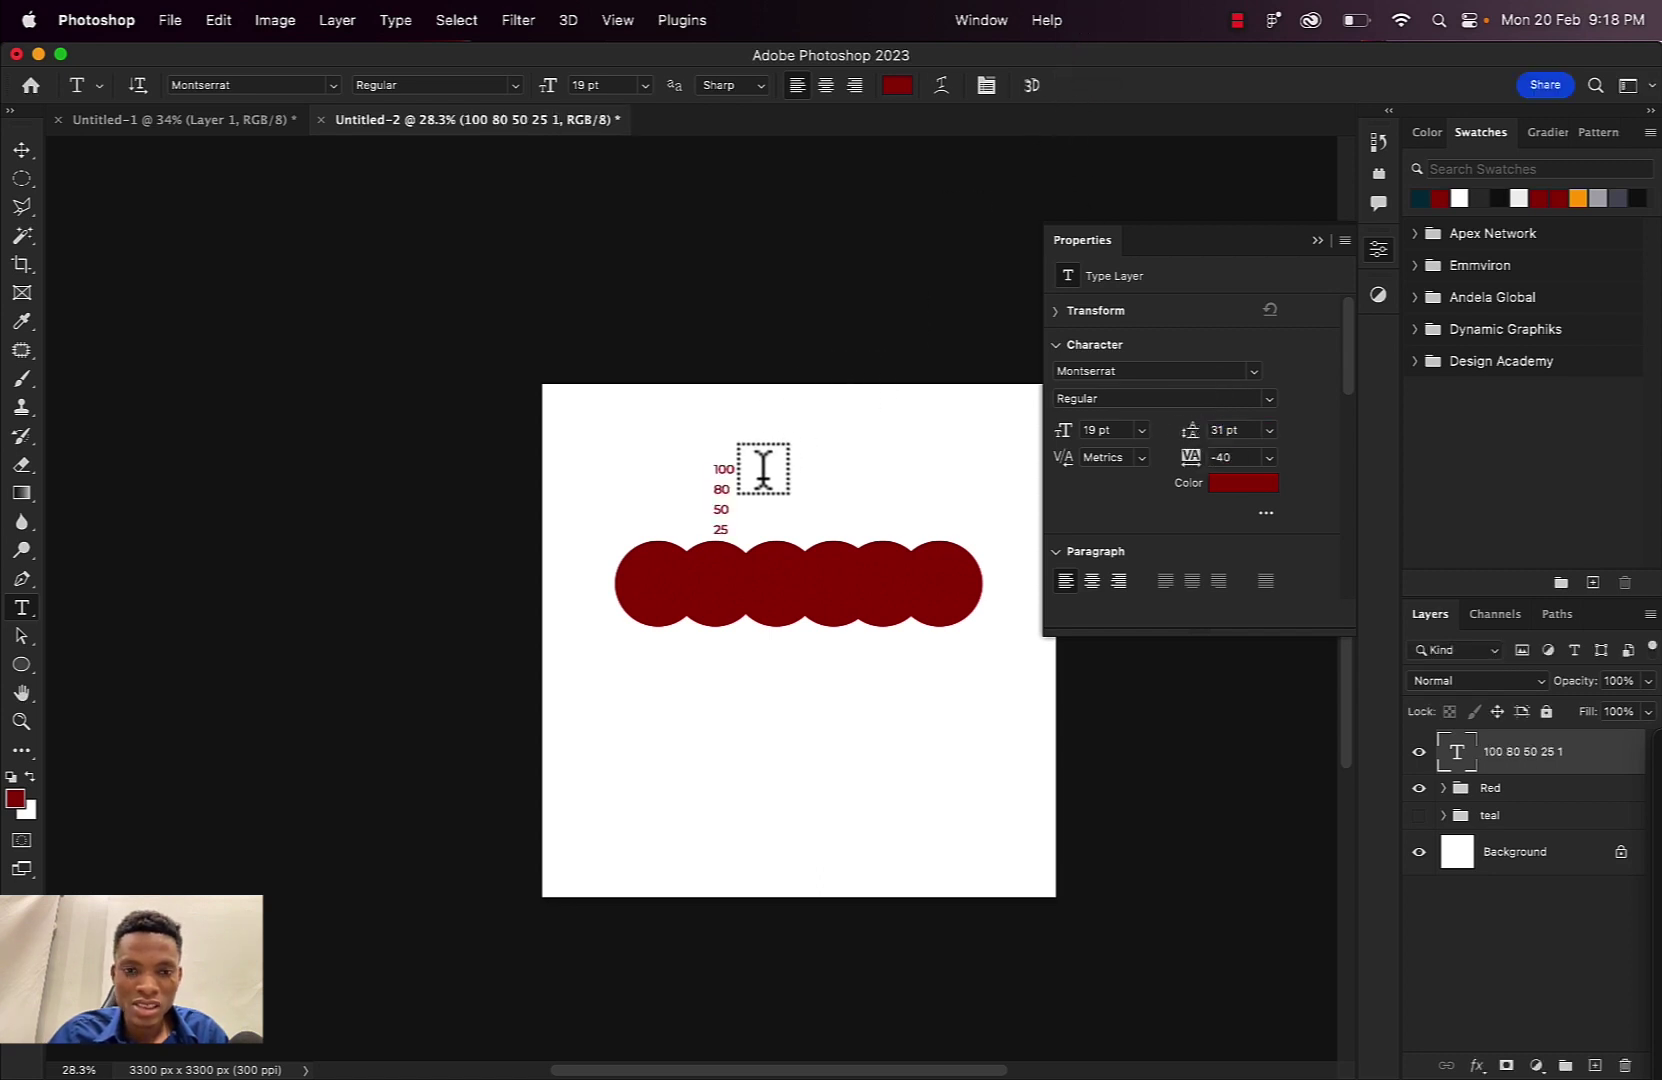
Move the number list up clear of the red circles and recolor it near-black
key(v)
drag(735, 508, 727, 466)
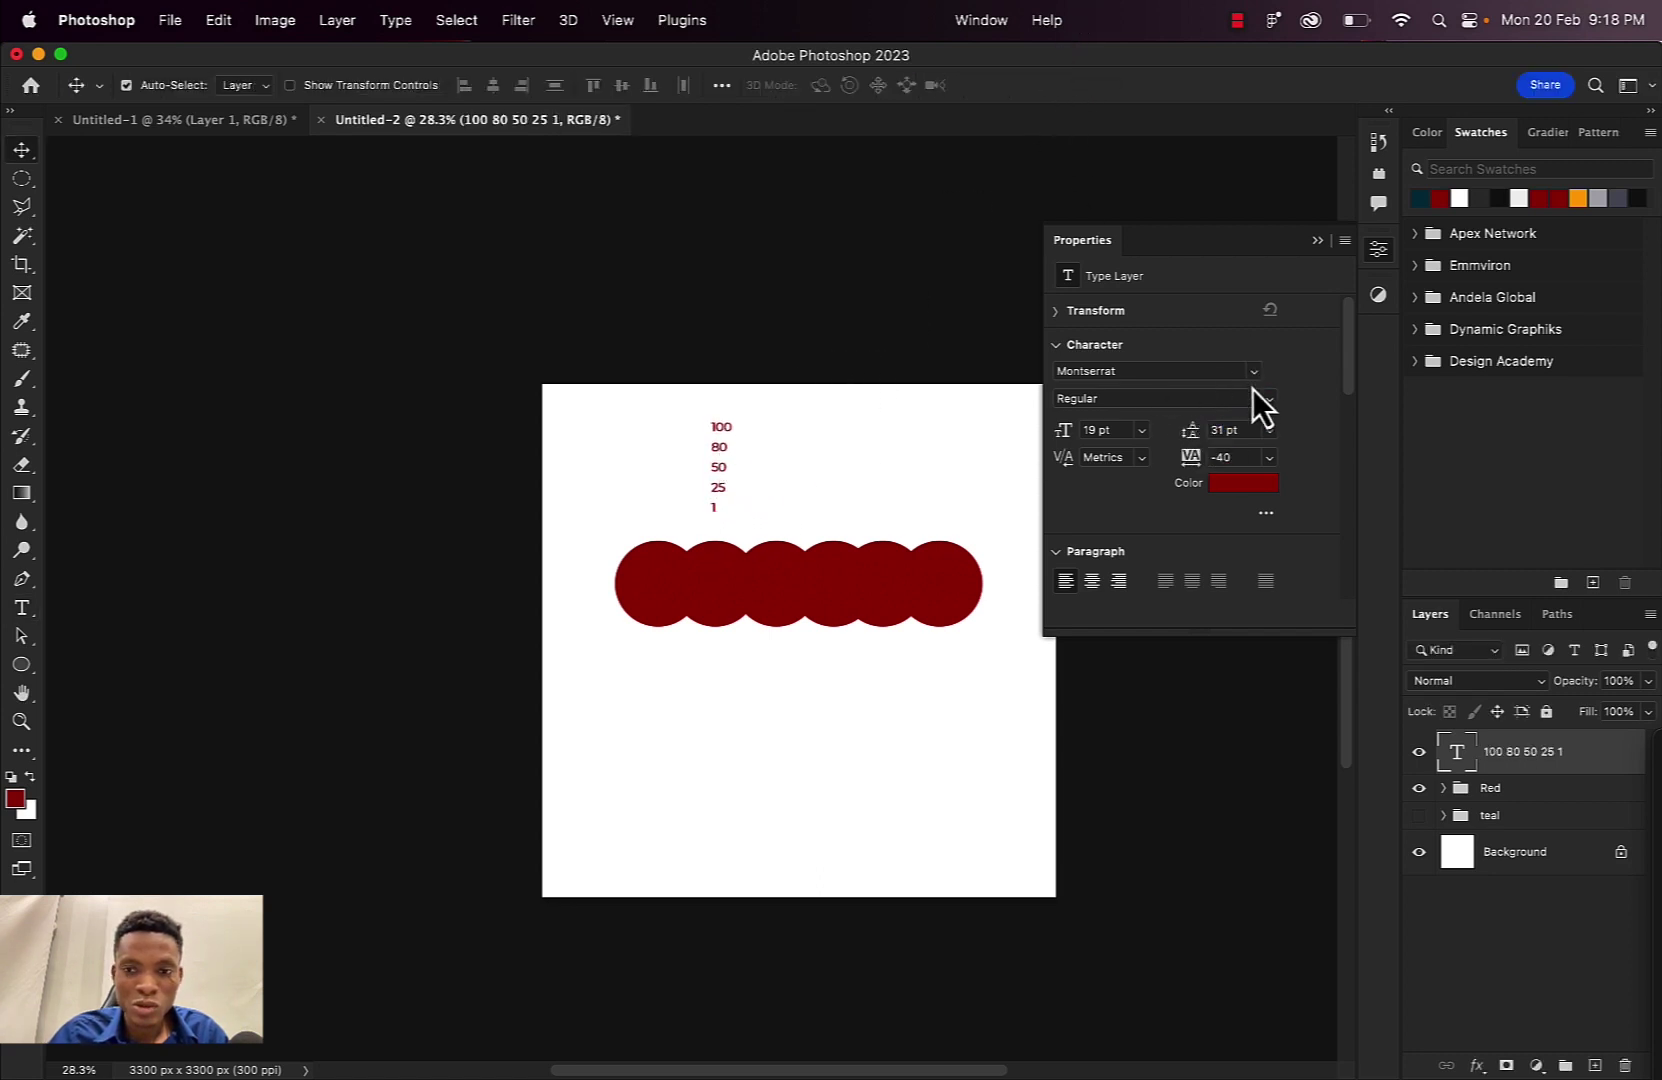
click(1497, 197)
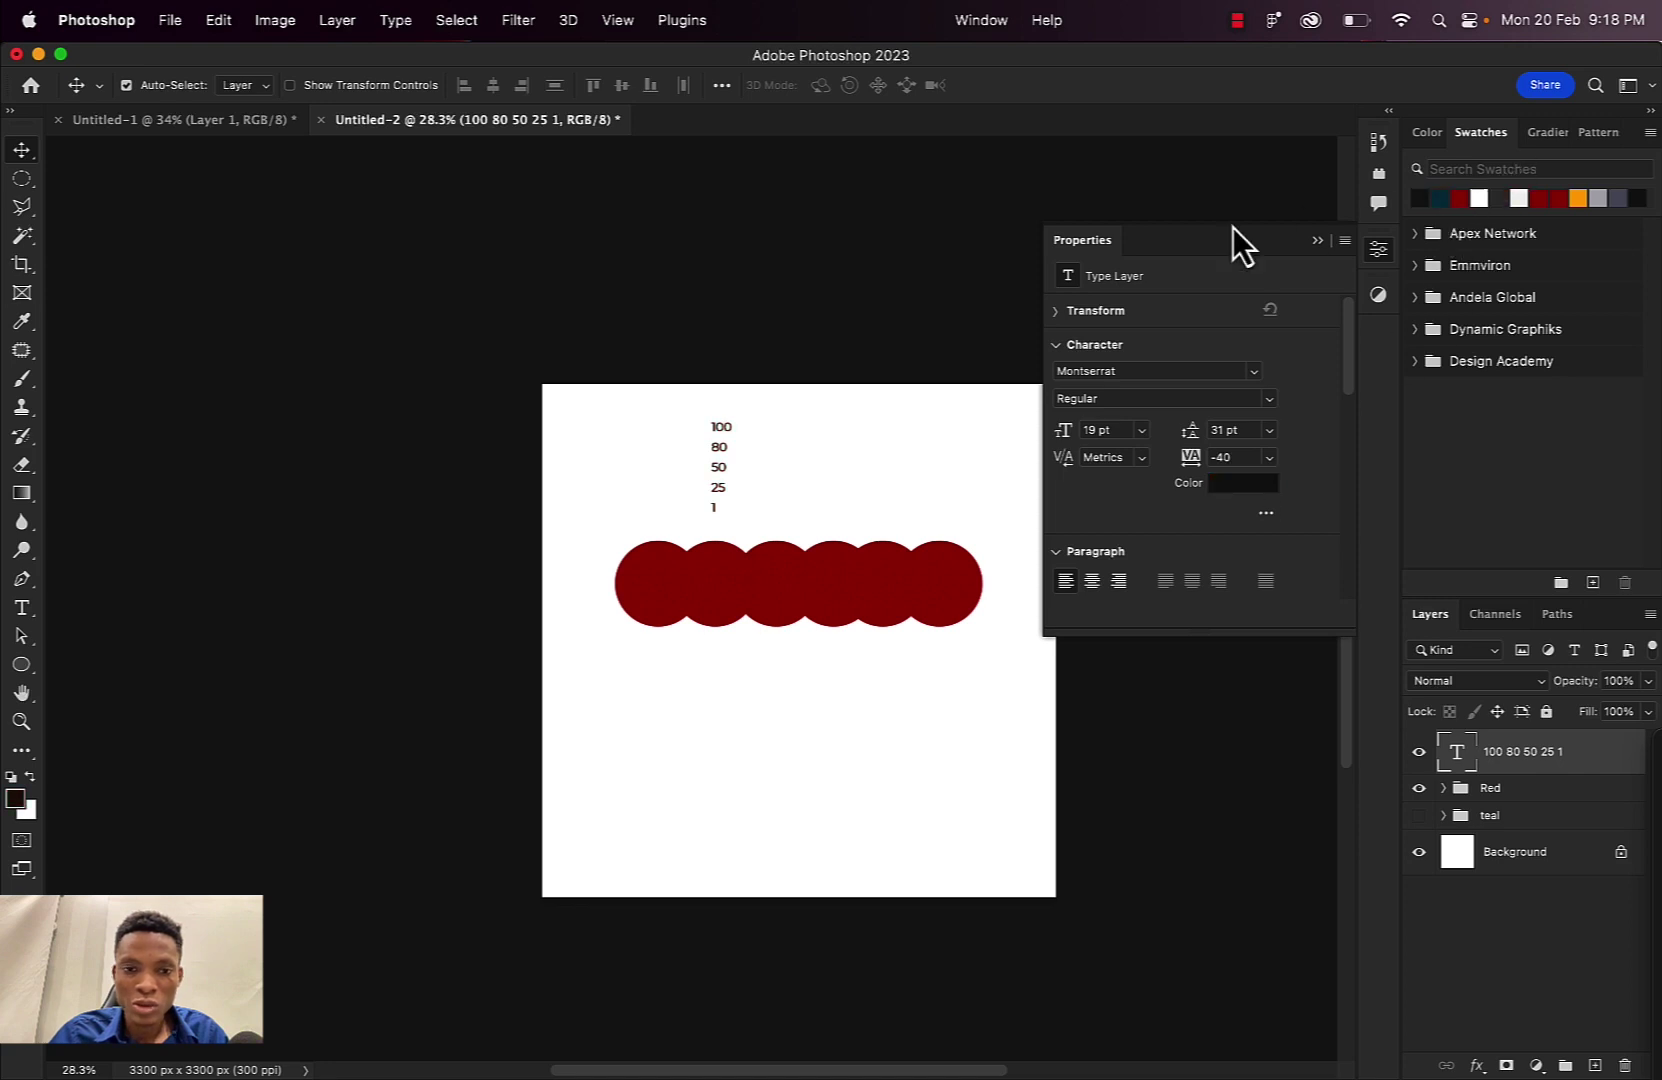
click(820, 440)
click(1318, 242)
Set the opacity of the second red circle, Ellipse 1 copy 2, to 80%
key(z)
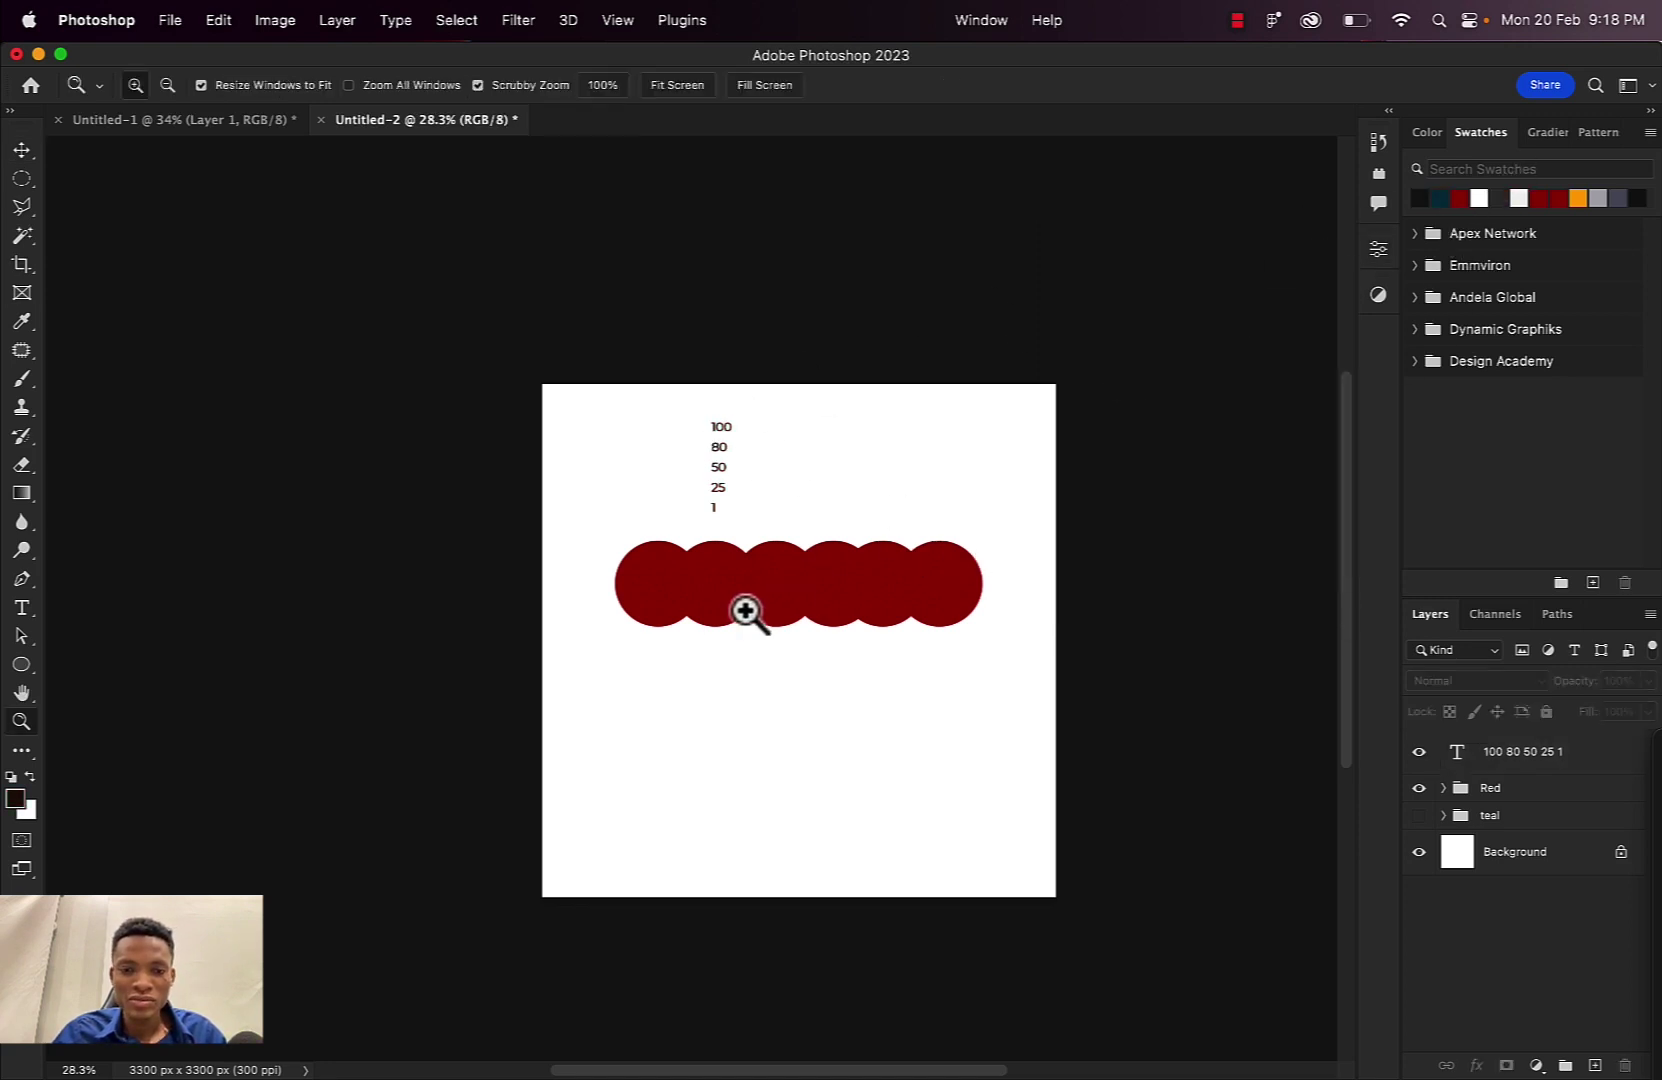
drag(746, 612, 558, 545)
key(v)
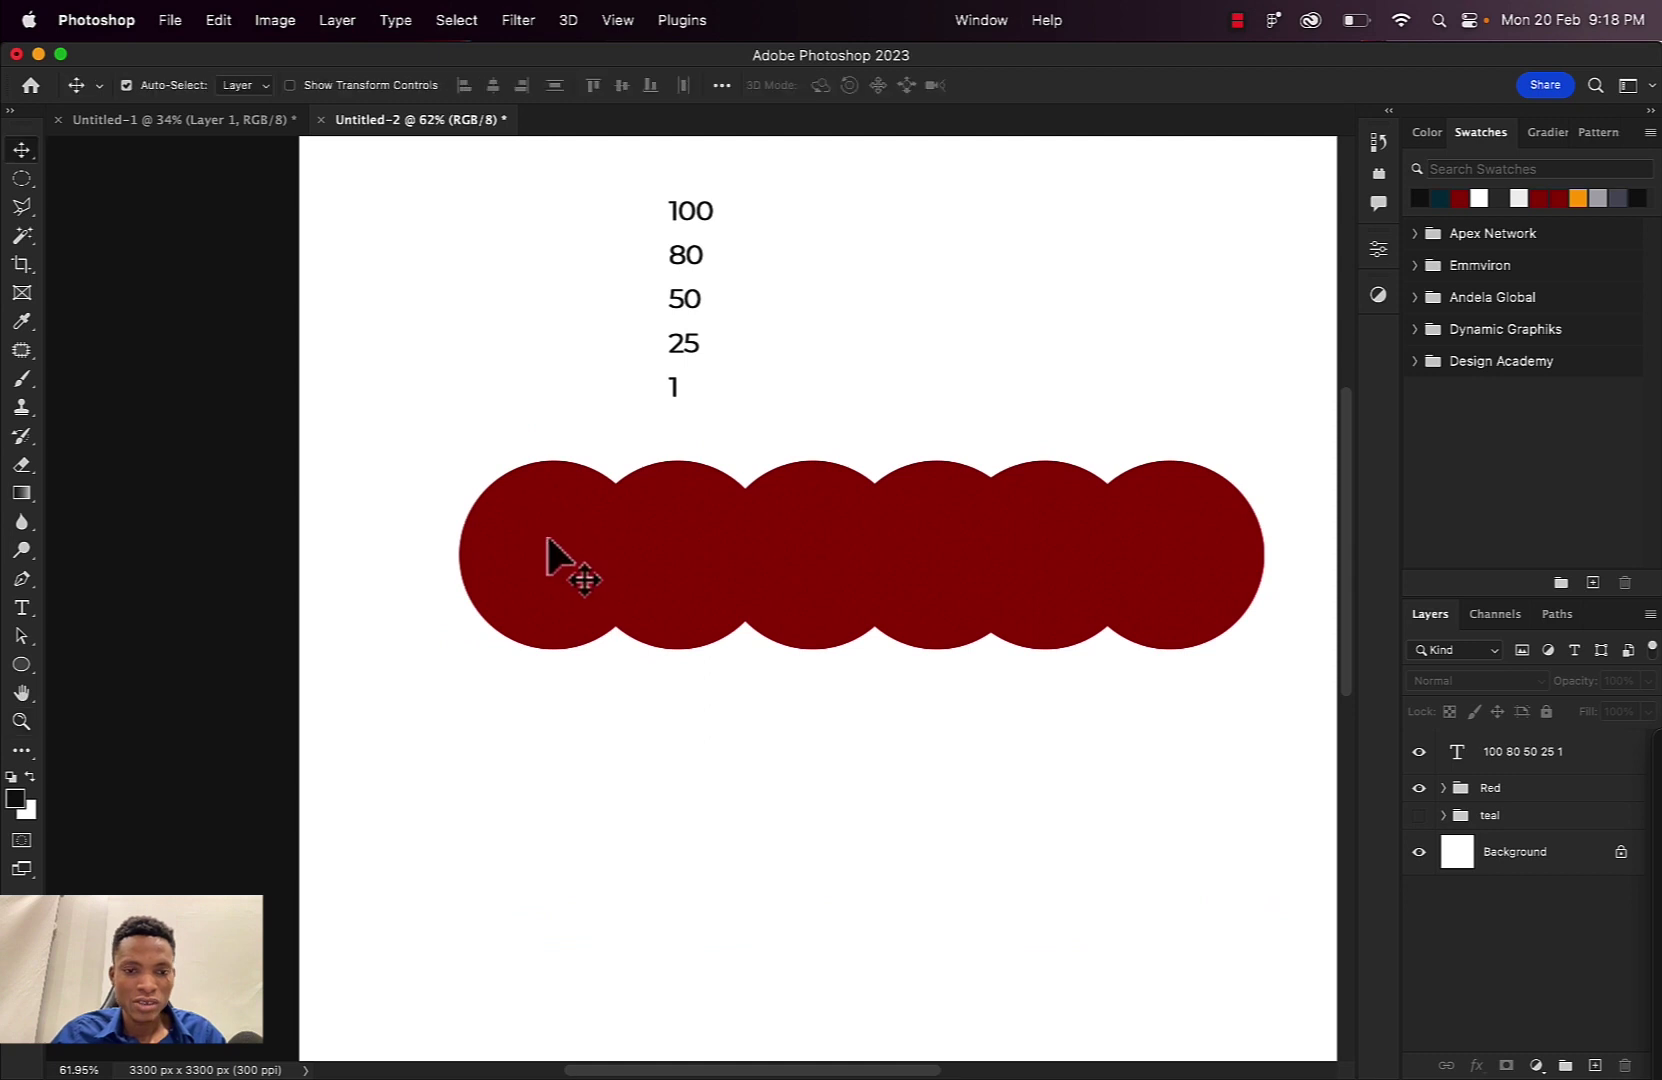
click(533, 532)
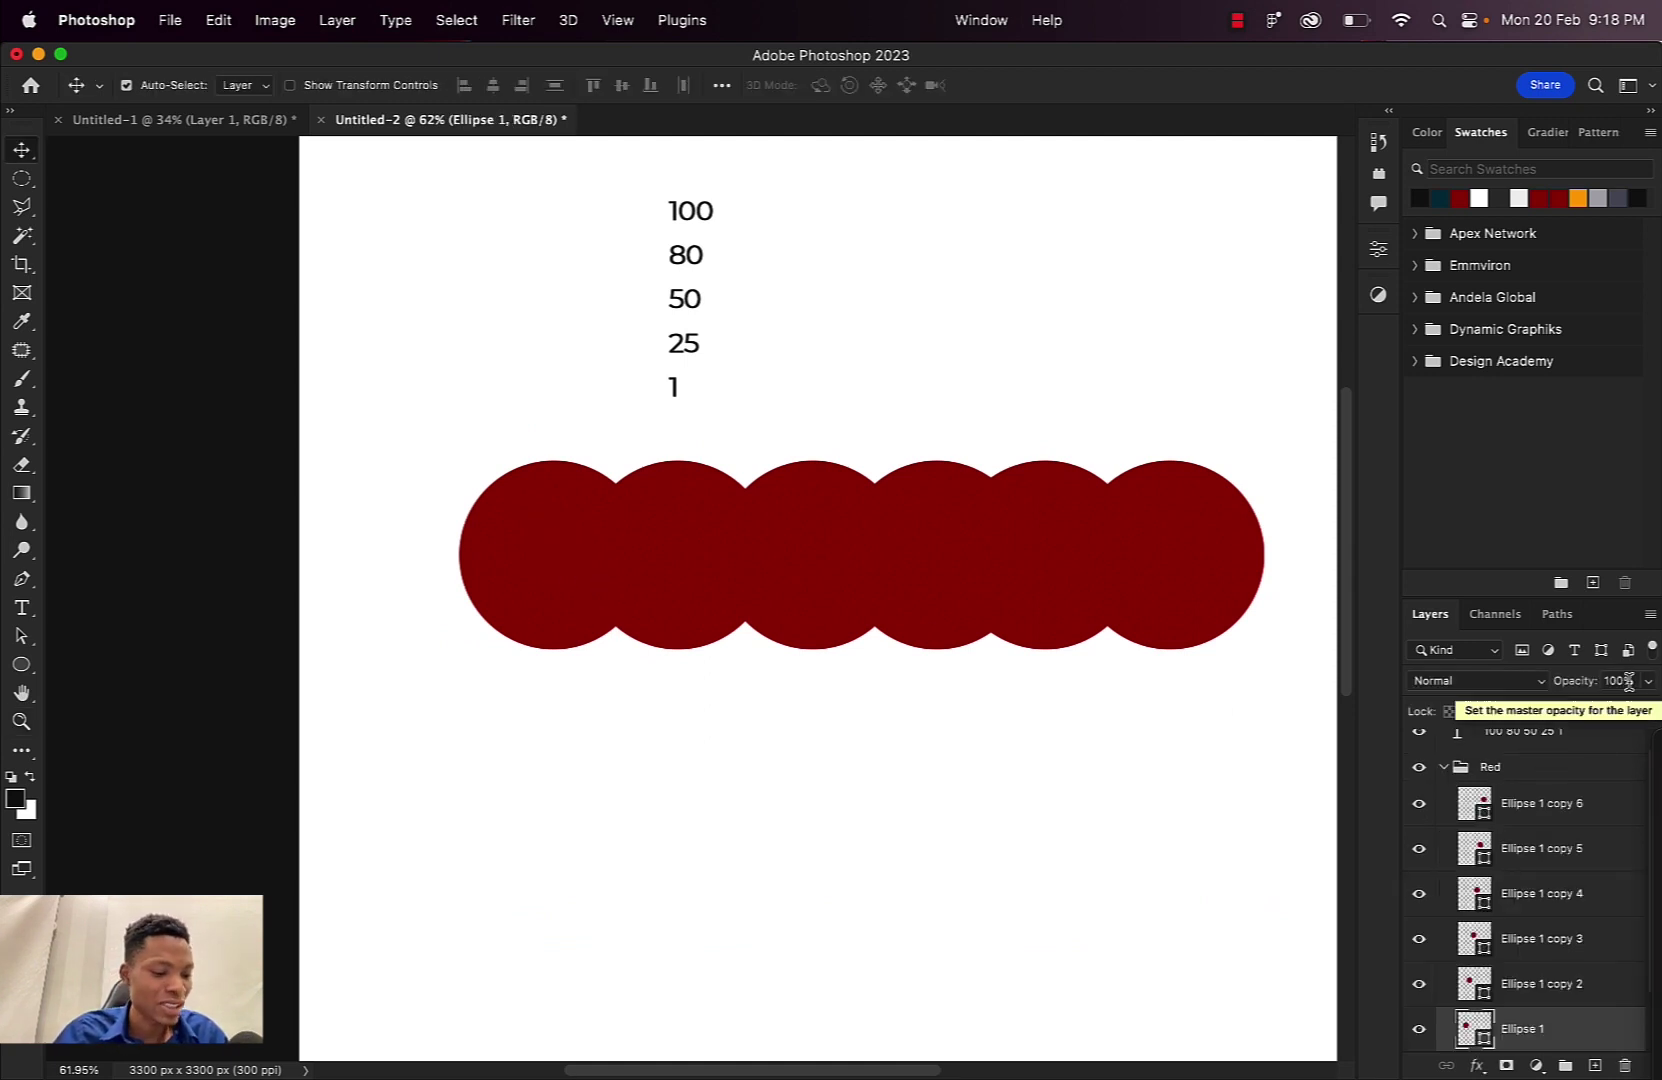
click(690, 545)
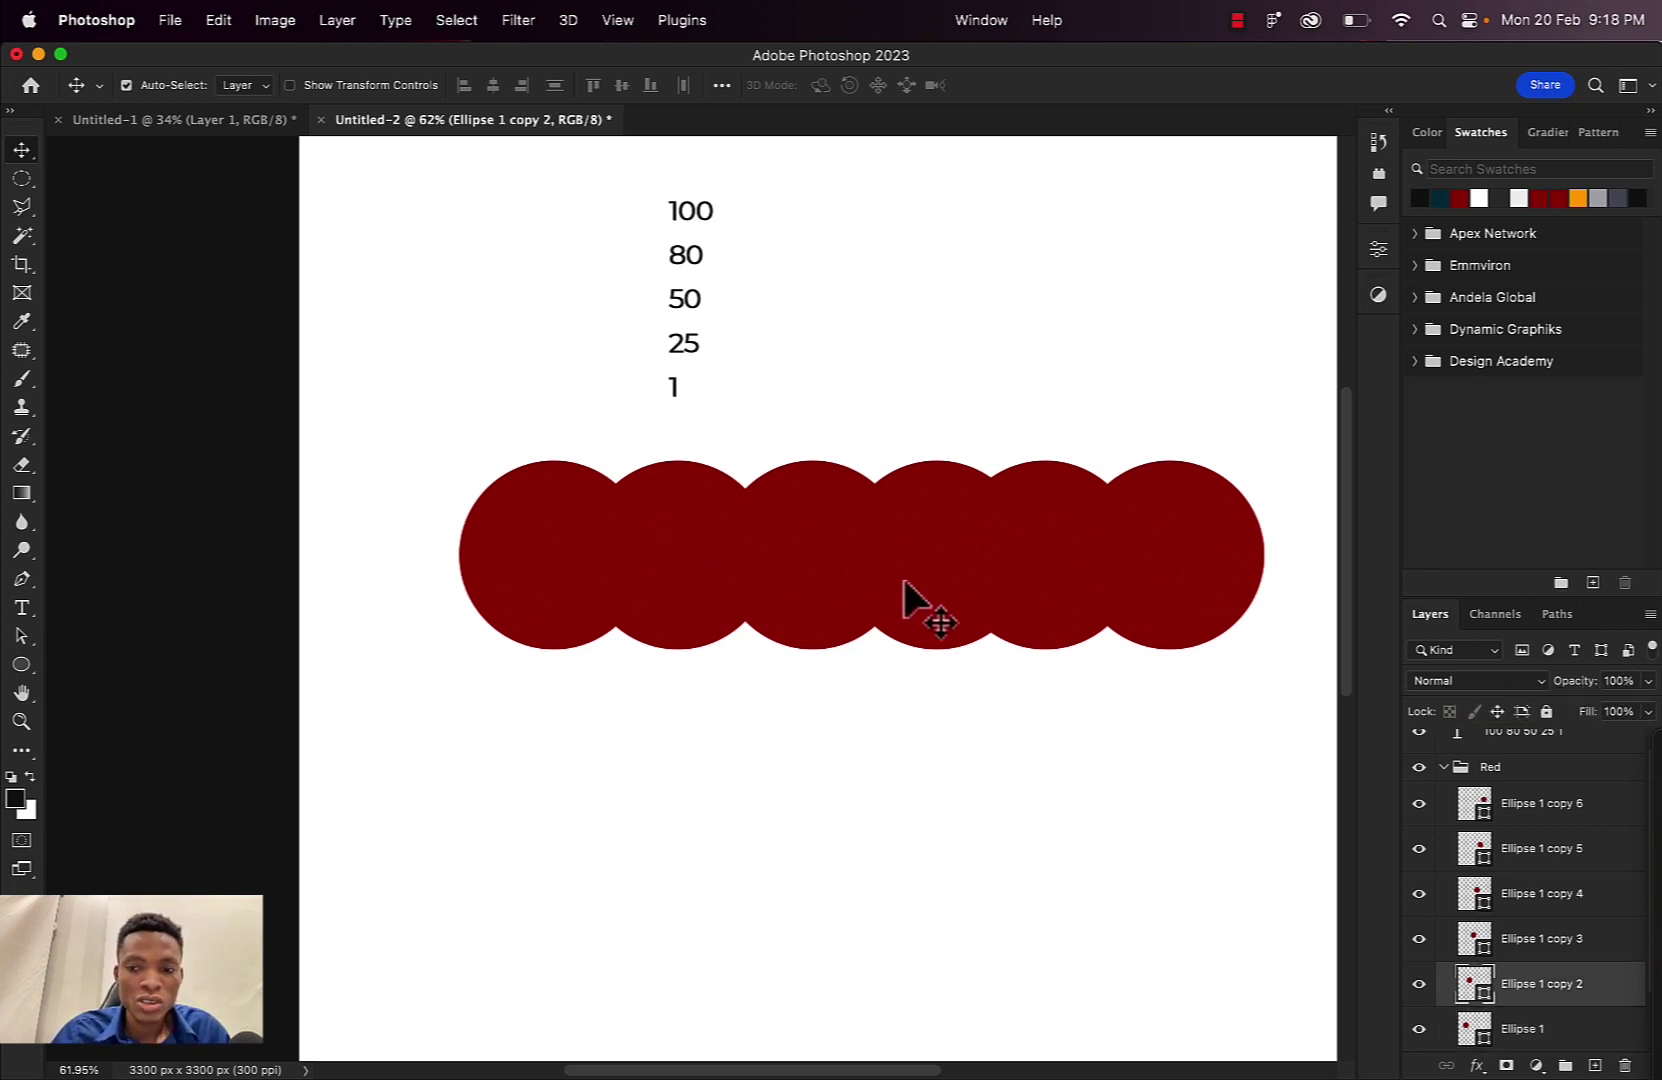
click(1618, 680)
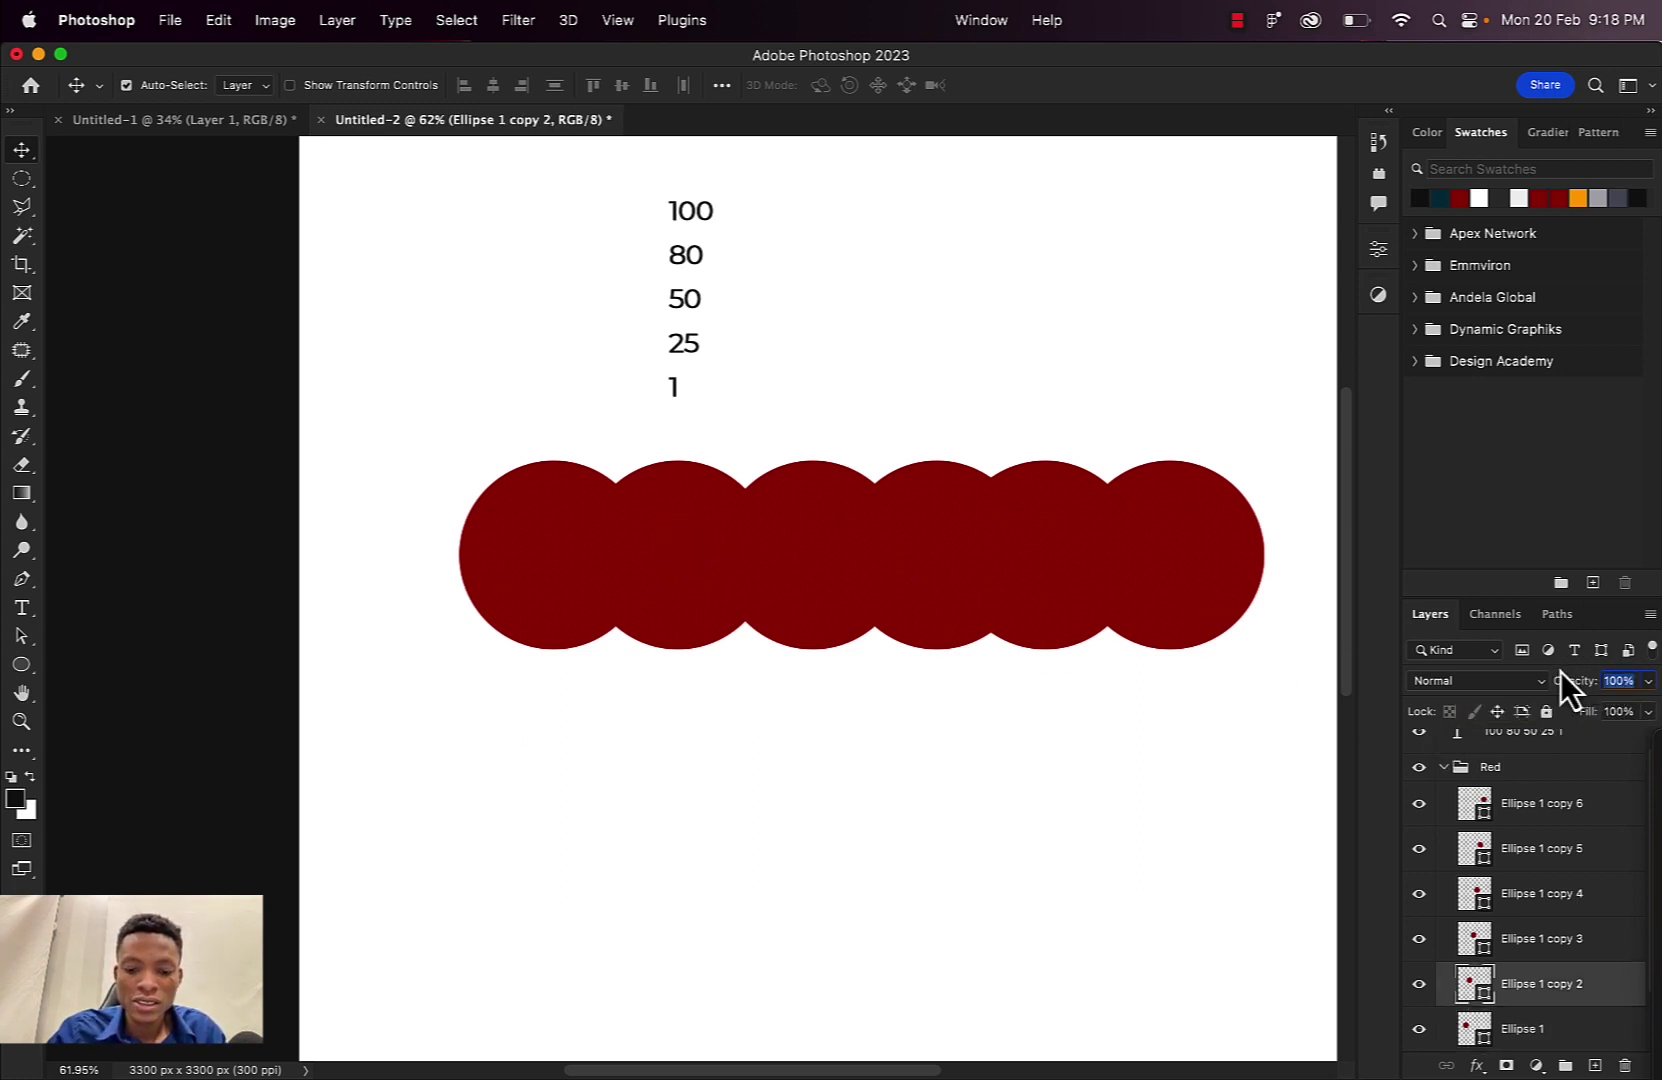
text(80)
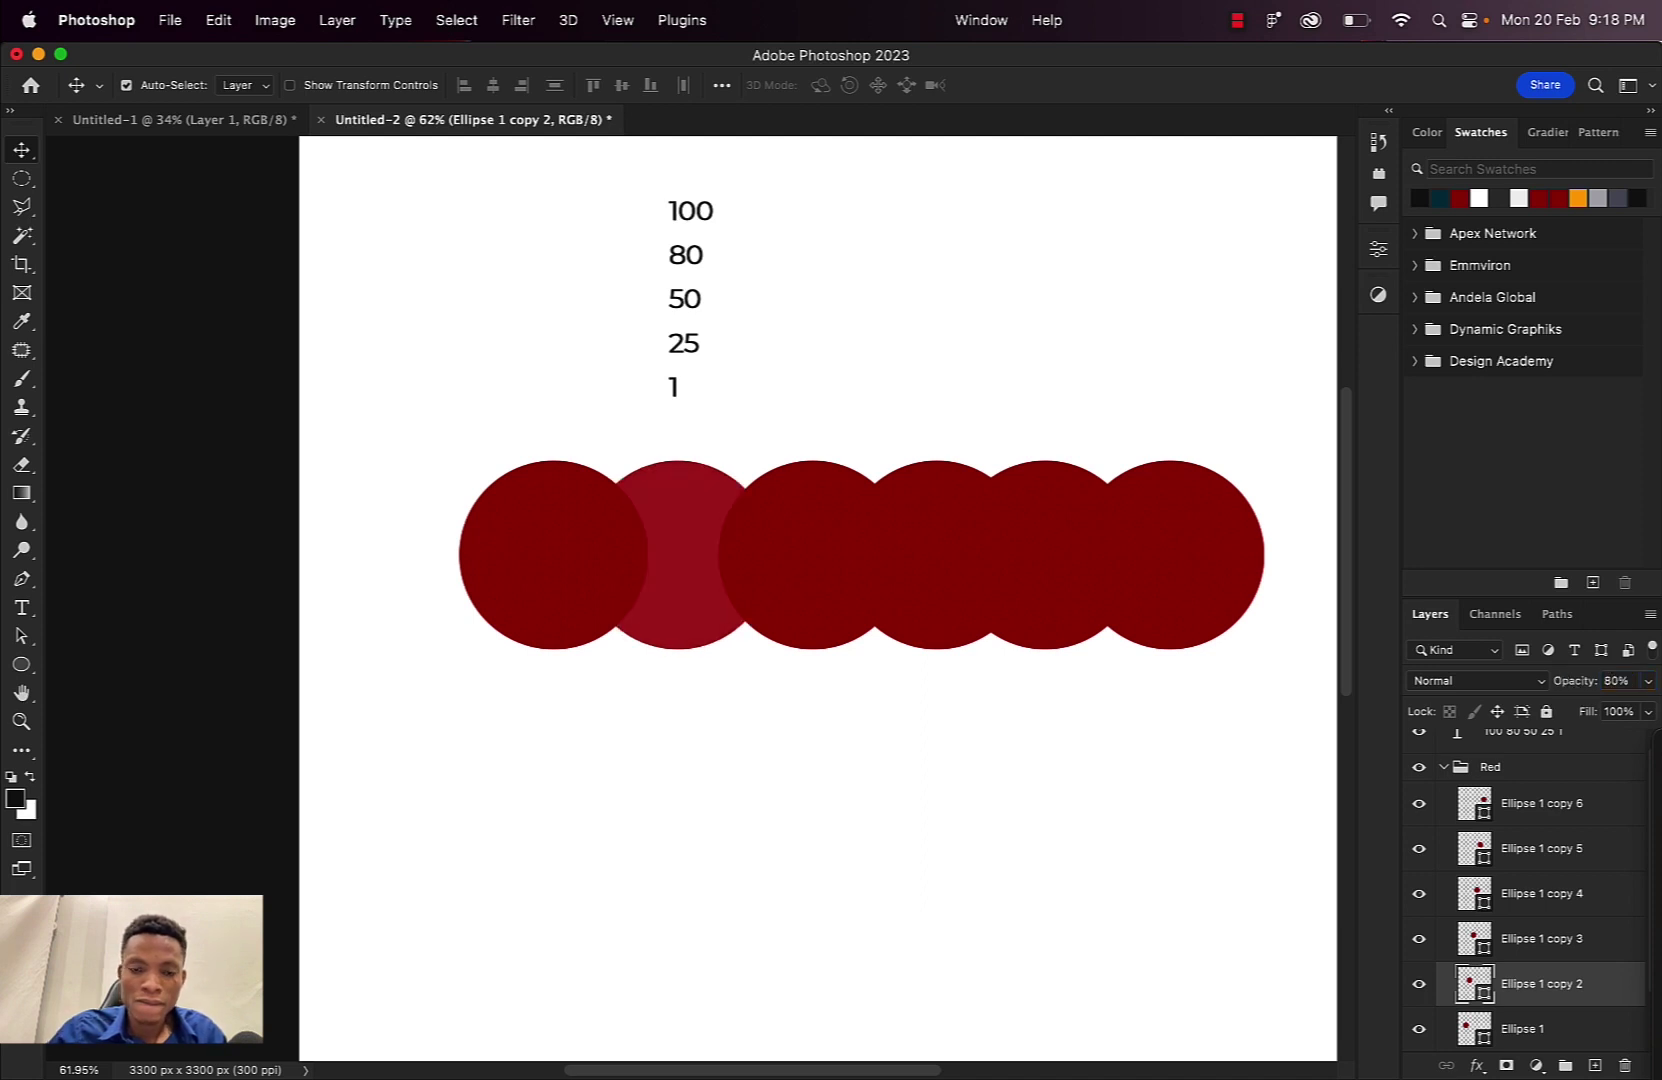
Set the opacity of the third red circle to 50% and of the fourth red circle to 25%
click(838, 549)
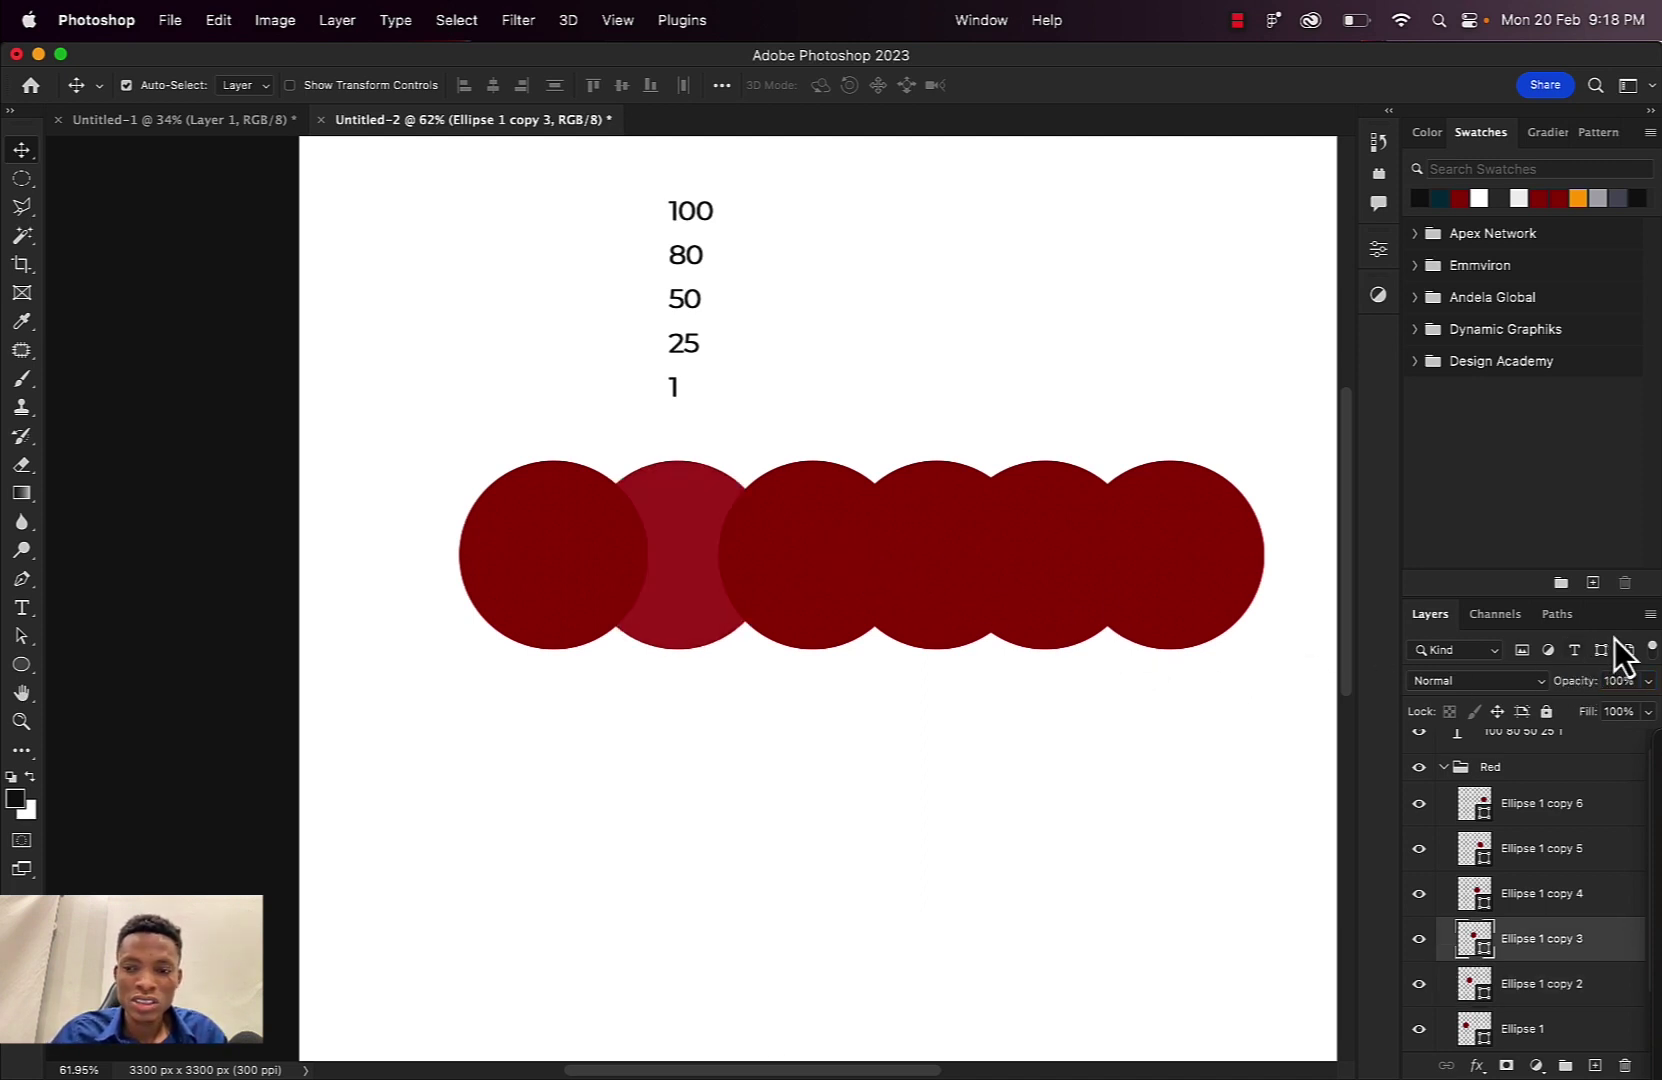
click(1622, 680)
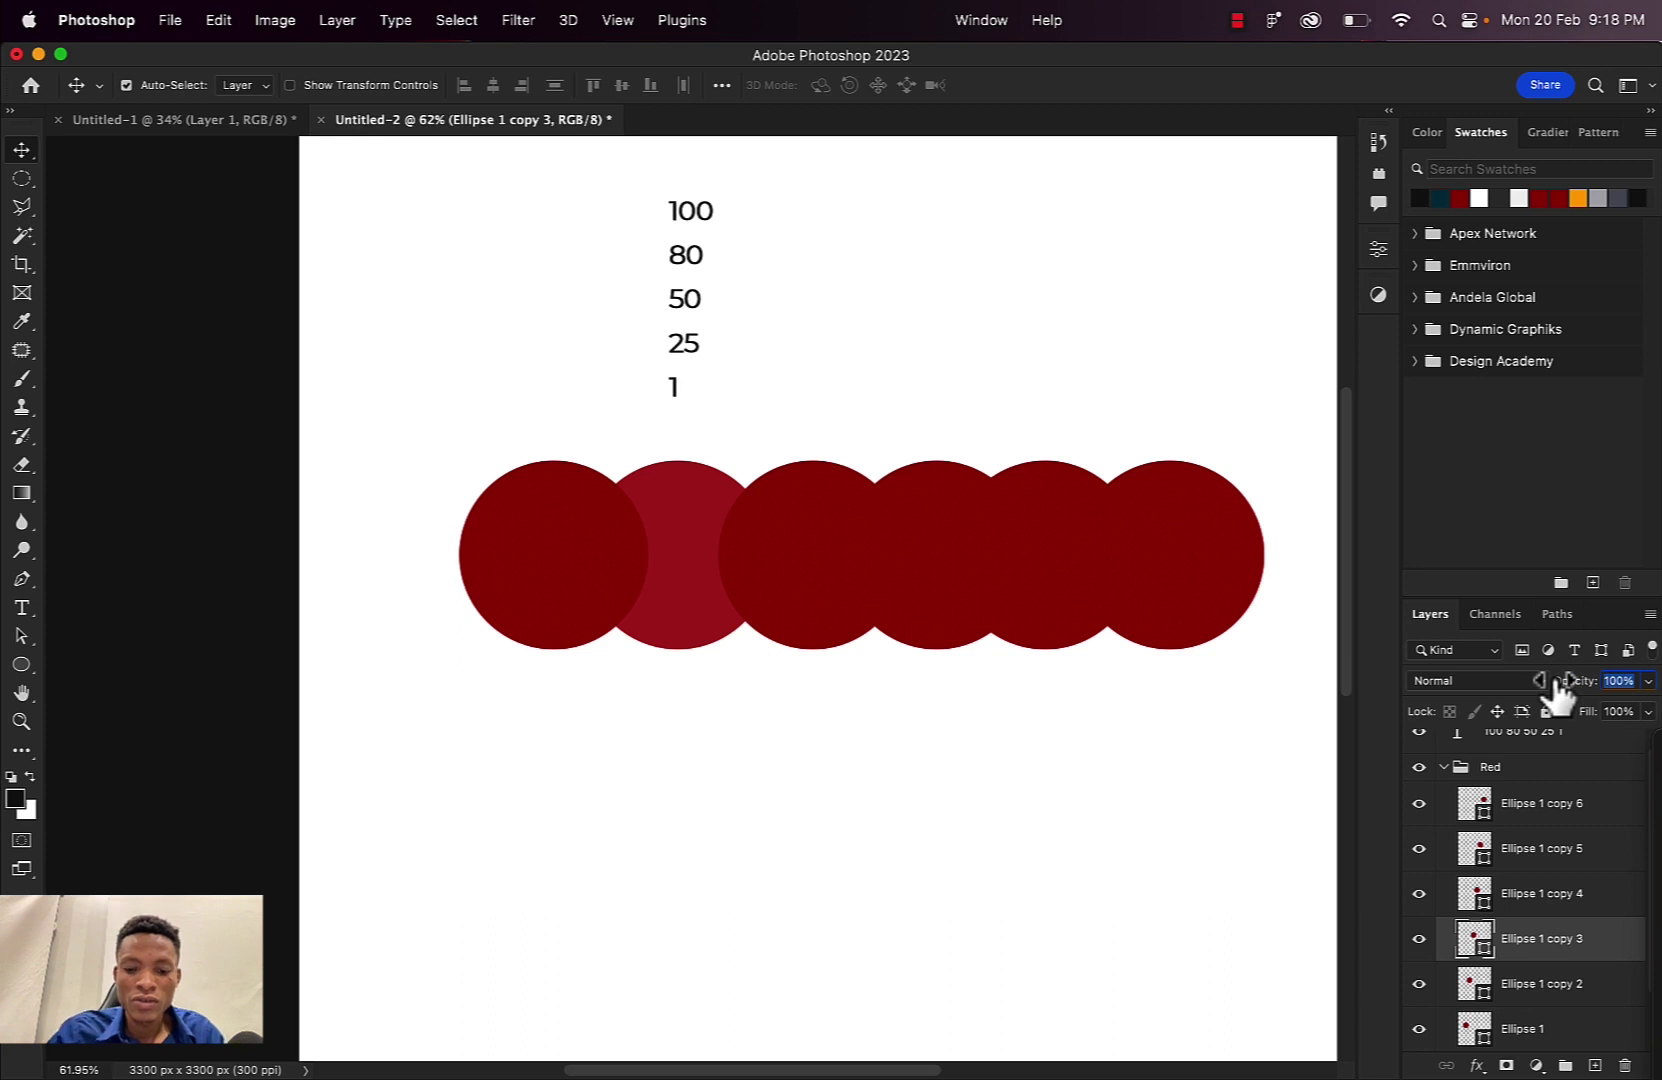
text(50)
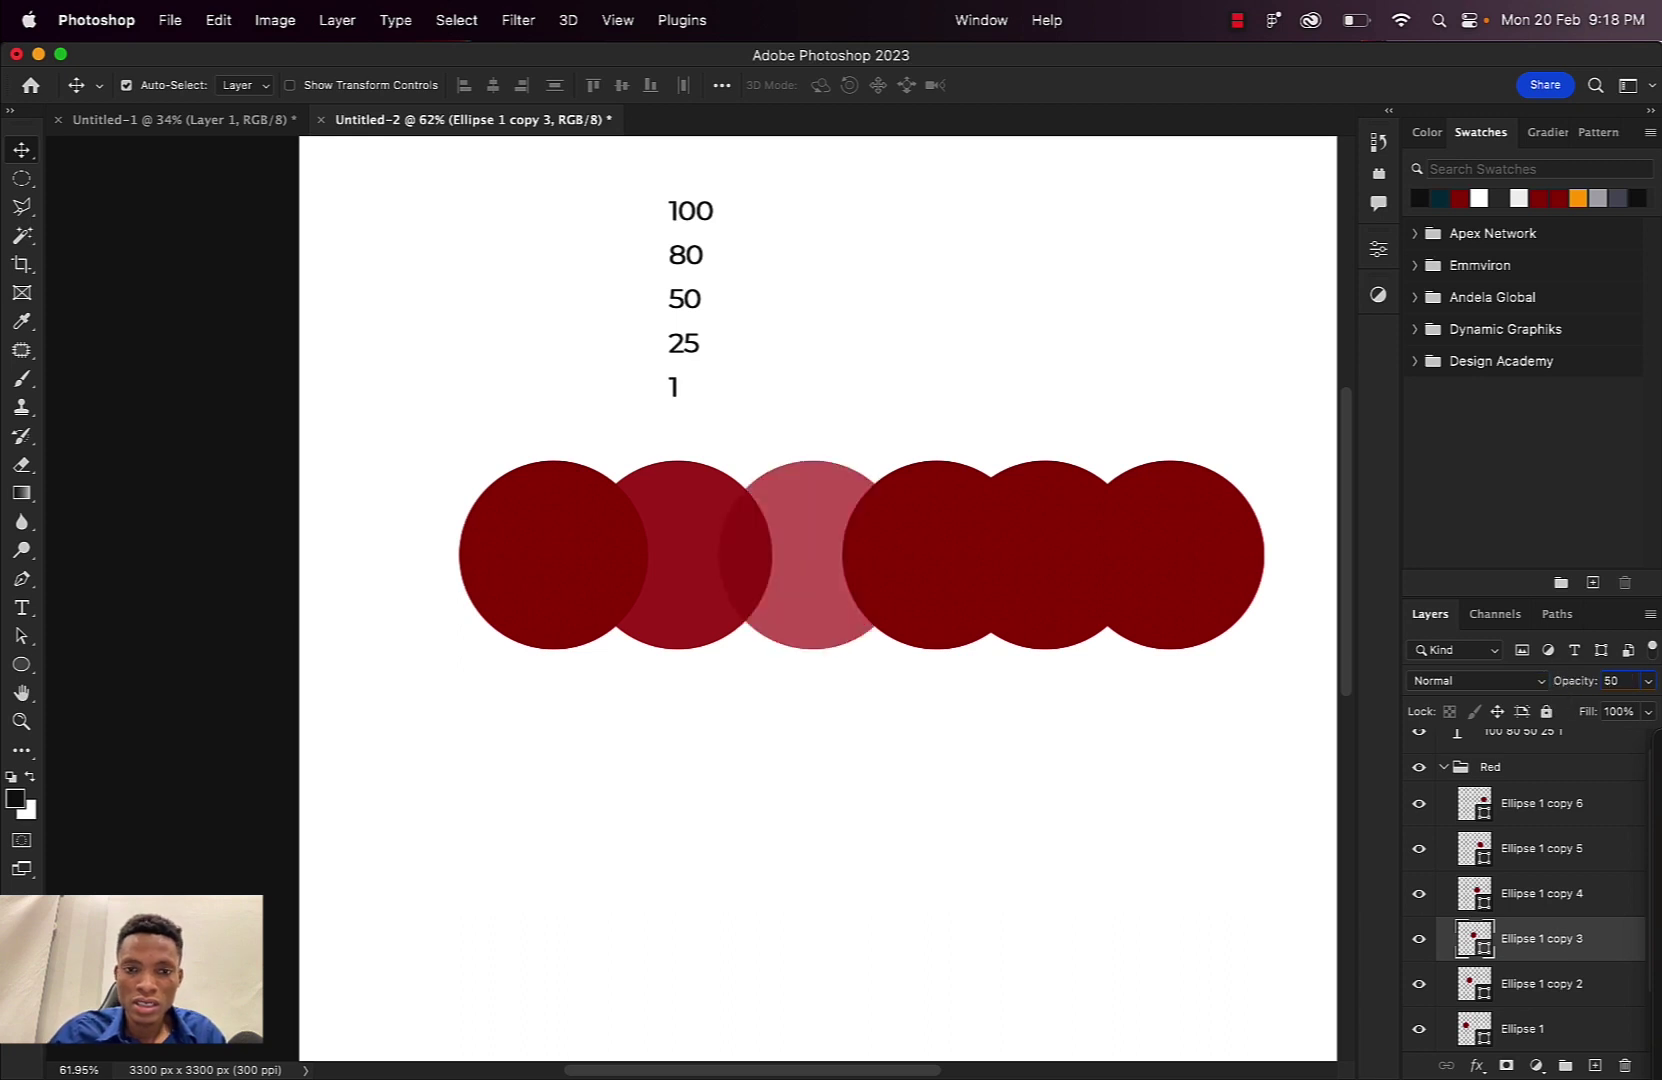
click(957, 549)
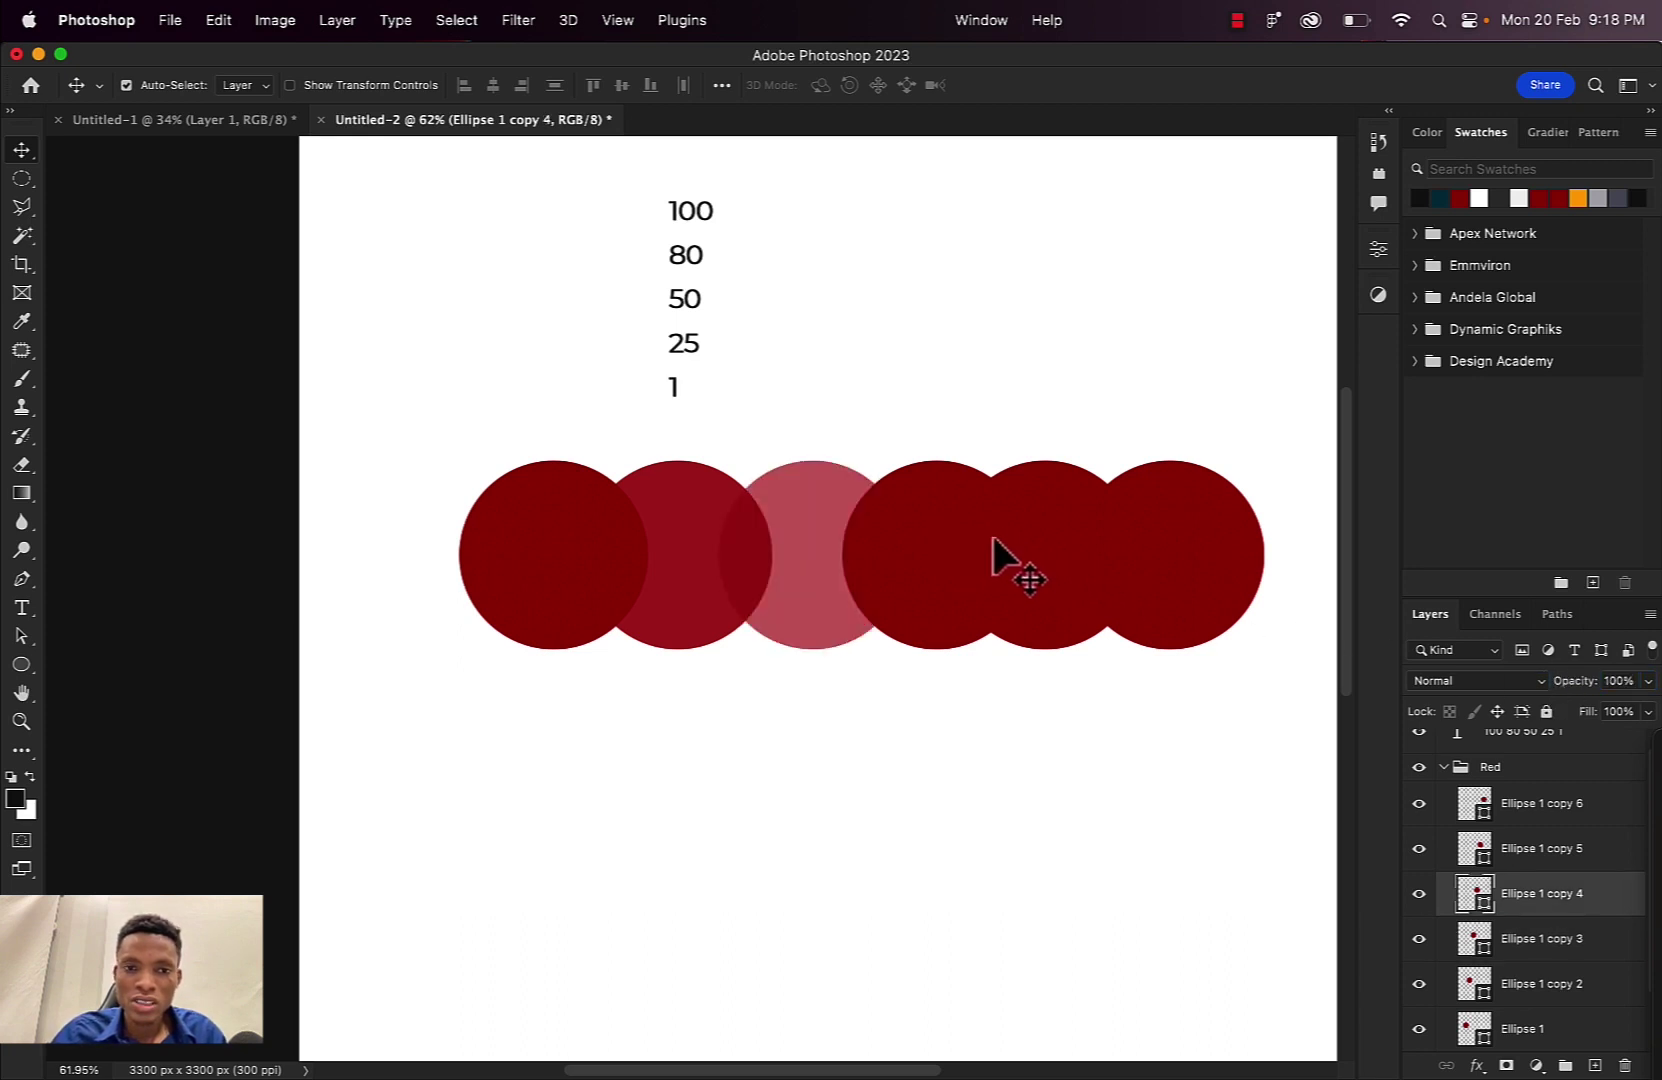
click(1620, 680)
text(25)
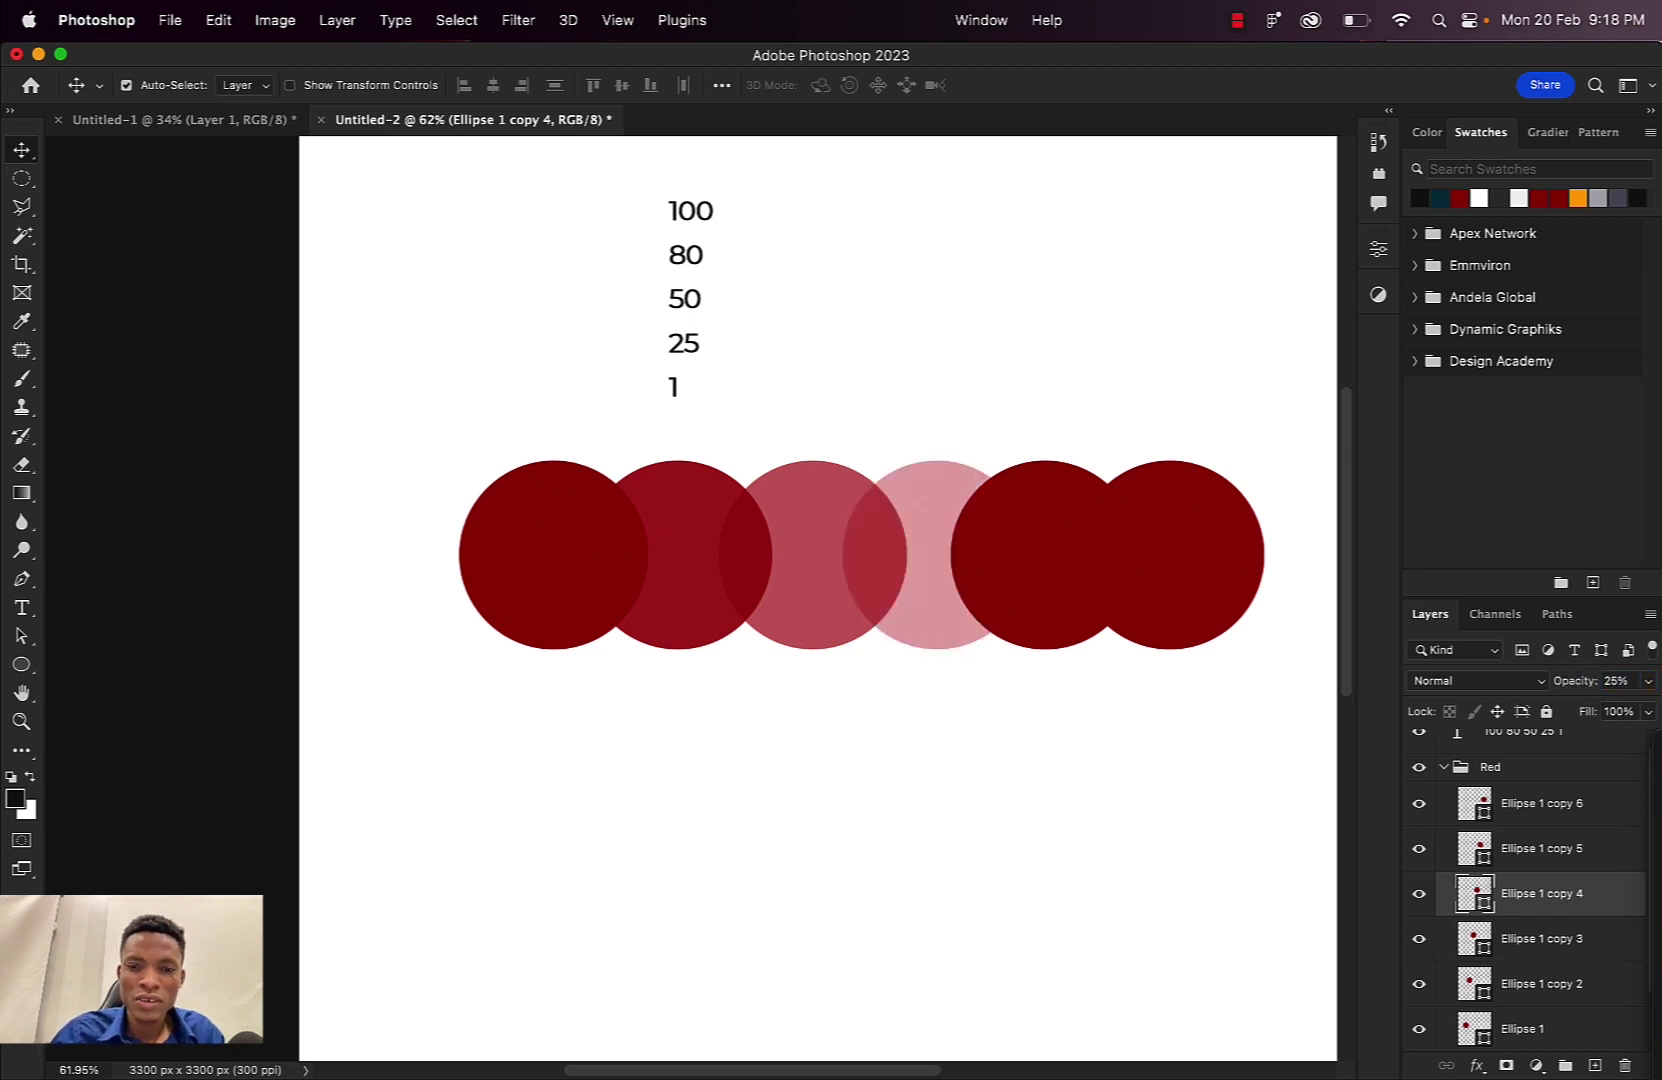
Set the opacity of the fifth red circle, Ellipse 1 copy 5, to 1%
click(1072, 549)
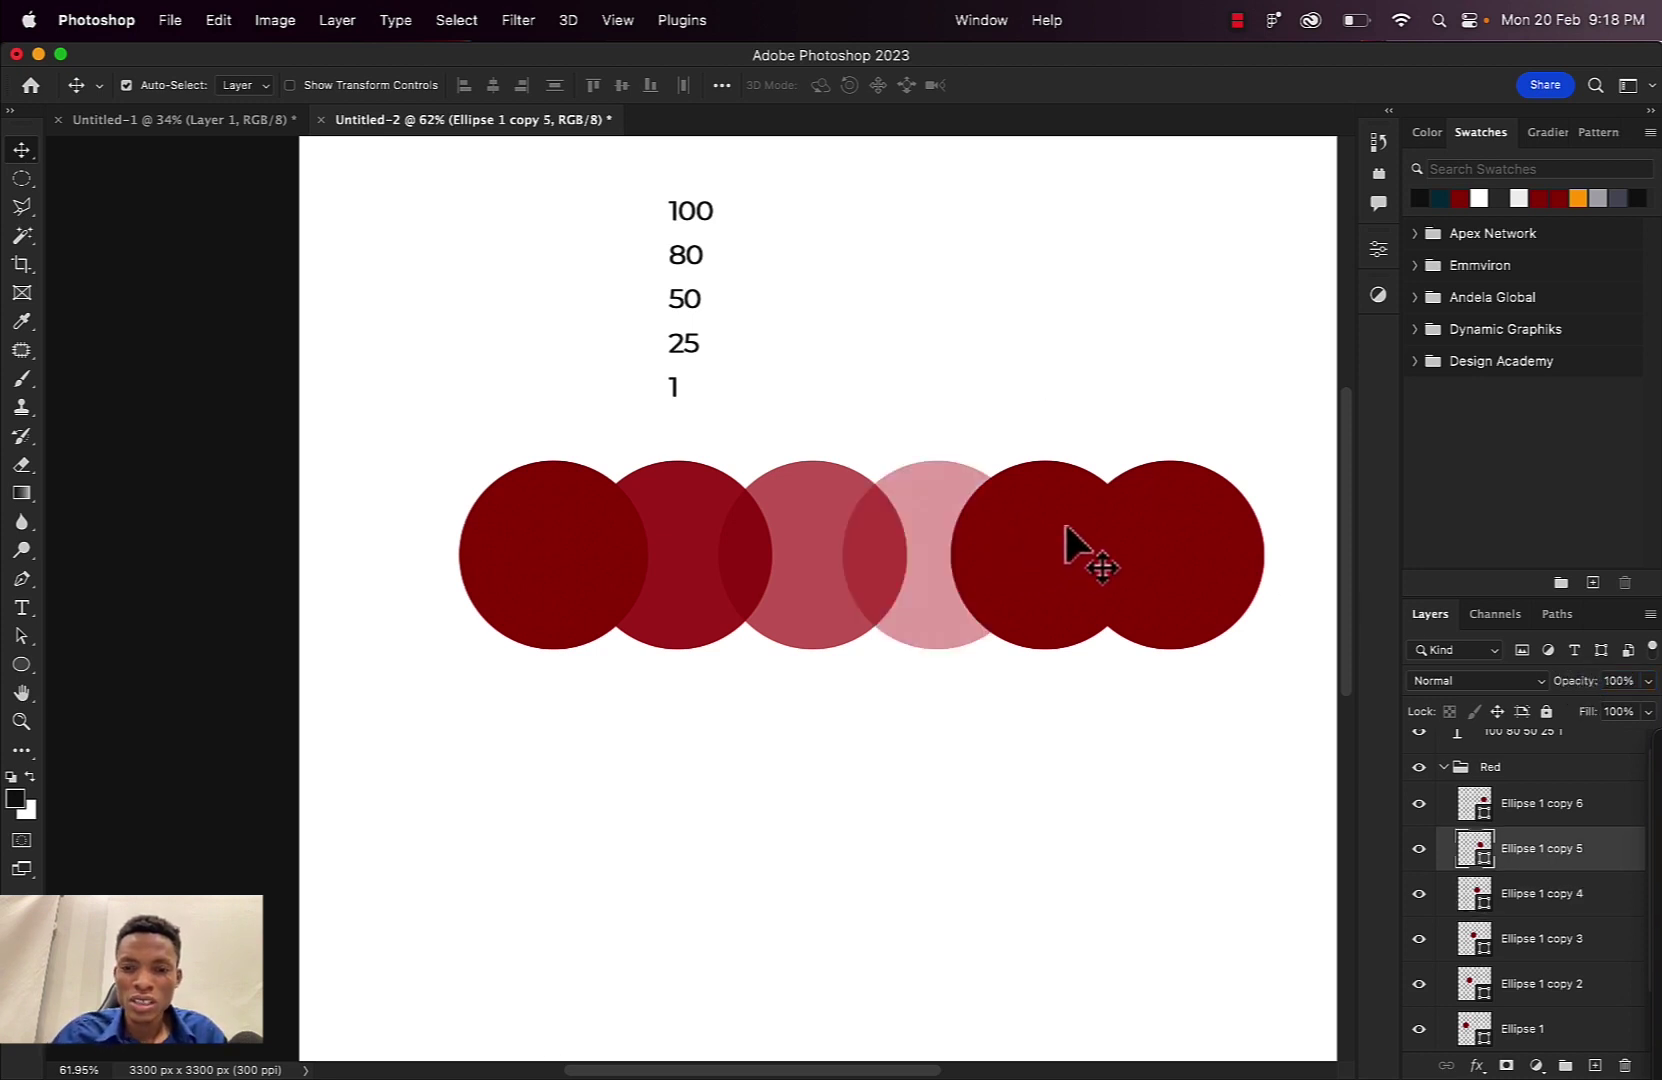
click(1630, 681)
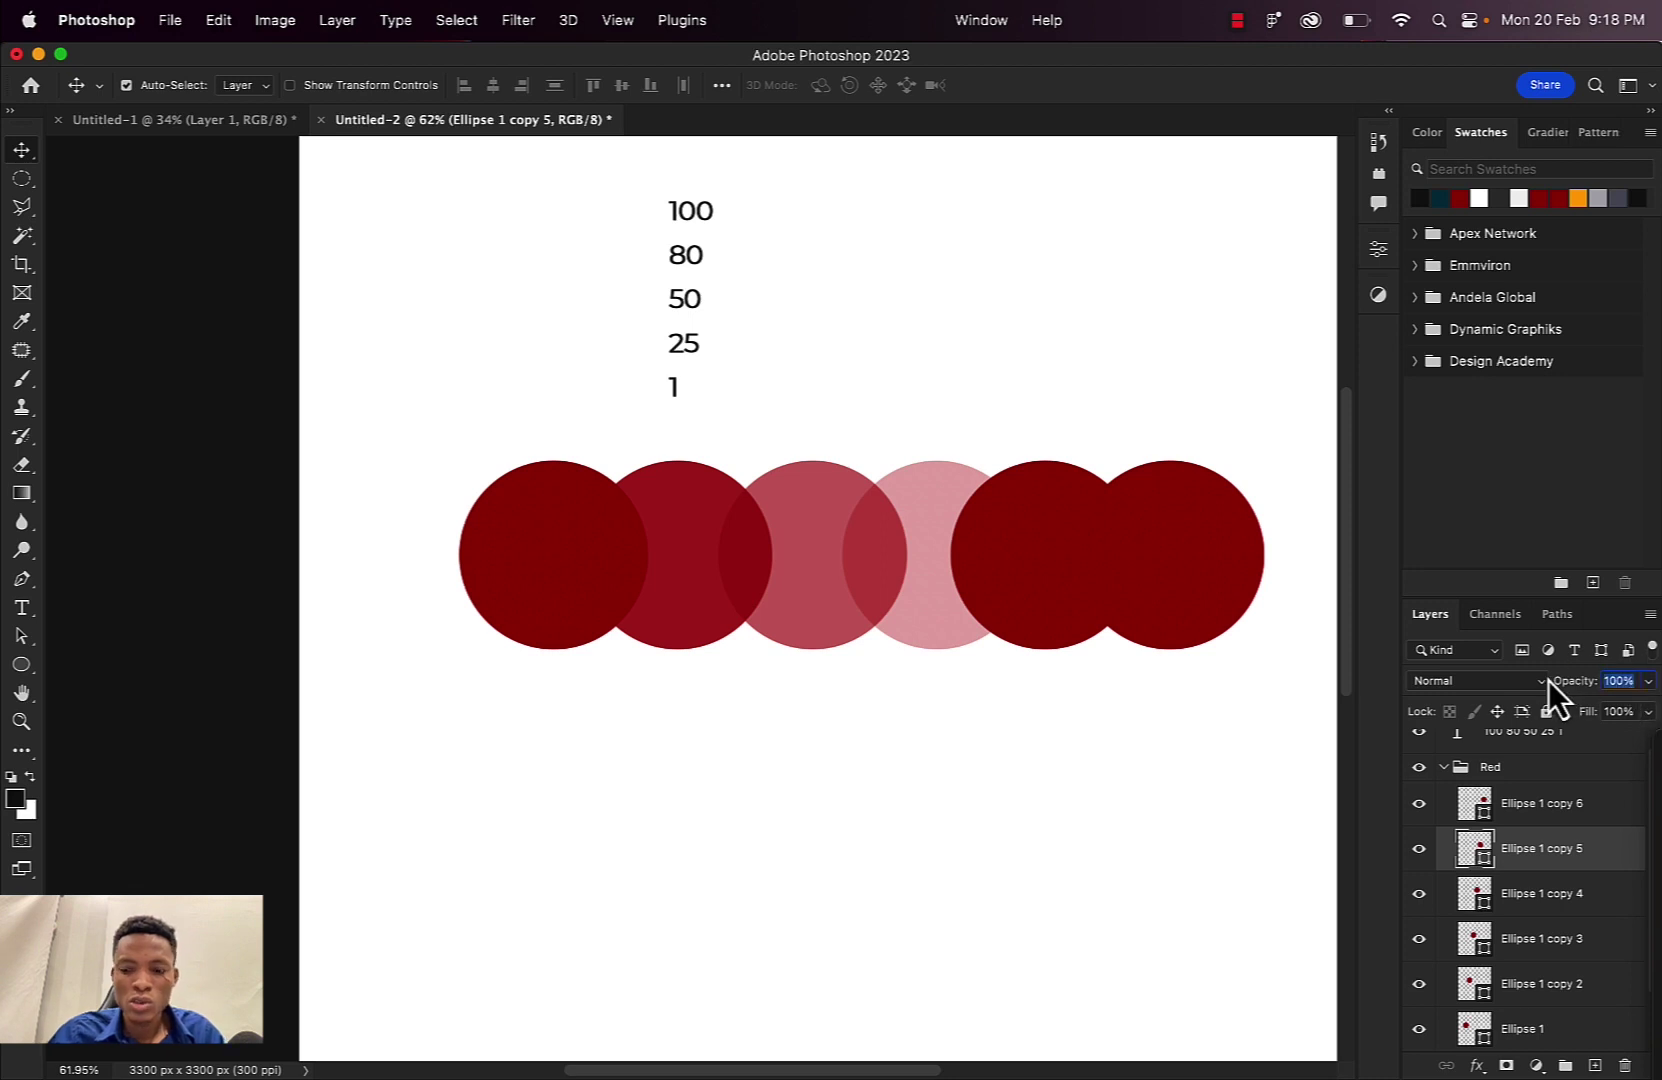
text(1)
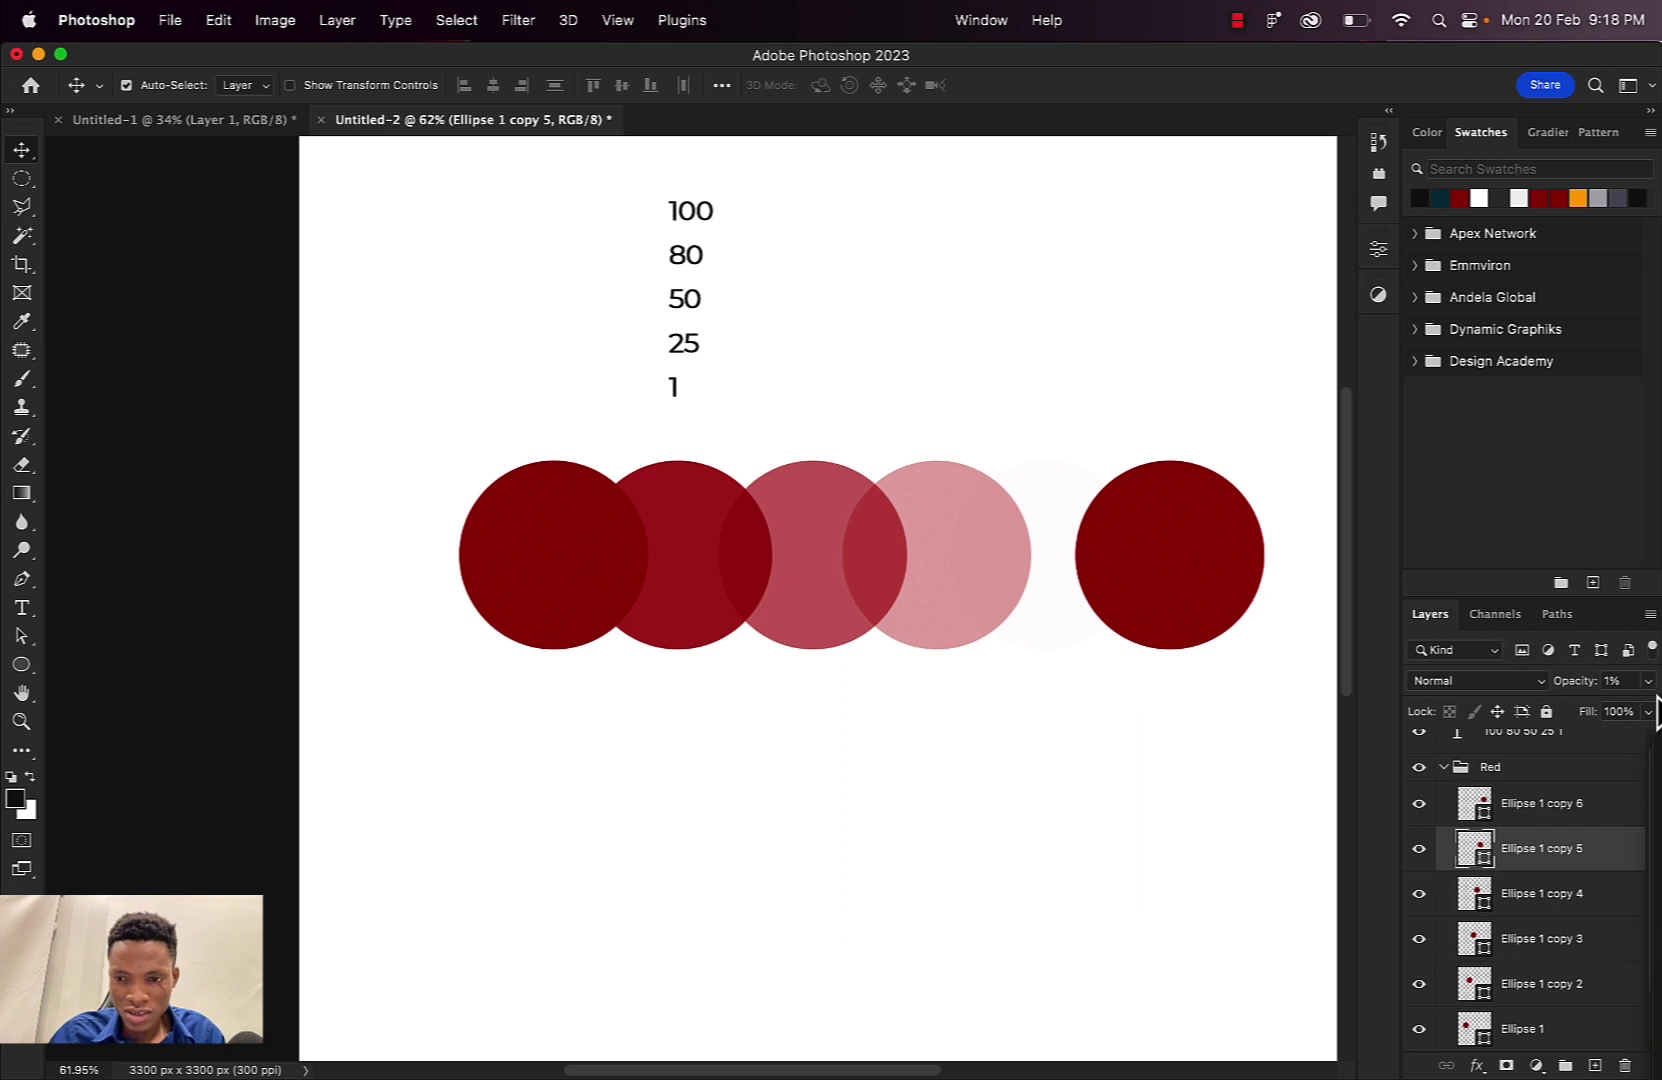
Set the opacity of the fifth red circle, Ellipse 1 copy 5, to 5%
click(1618, 683)
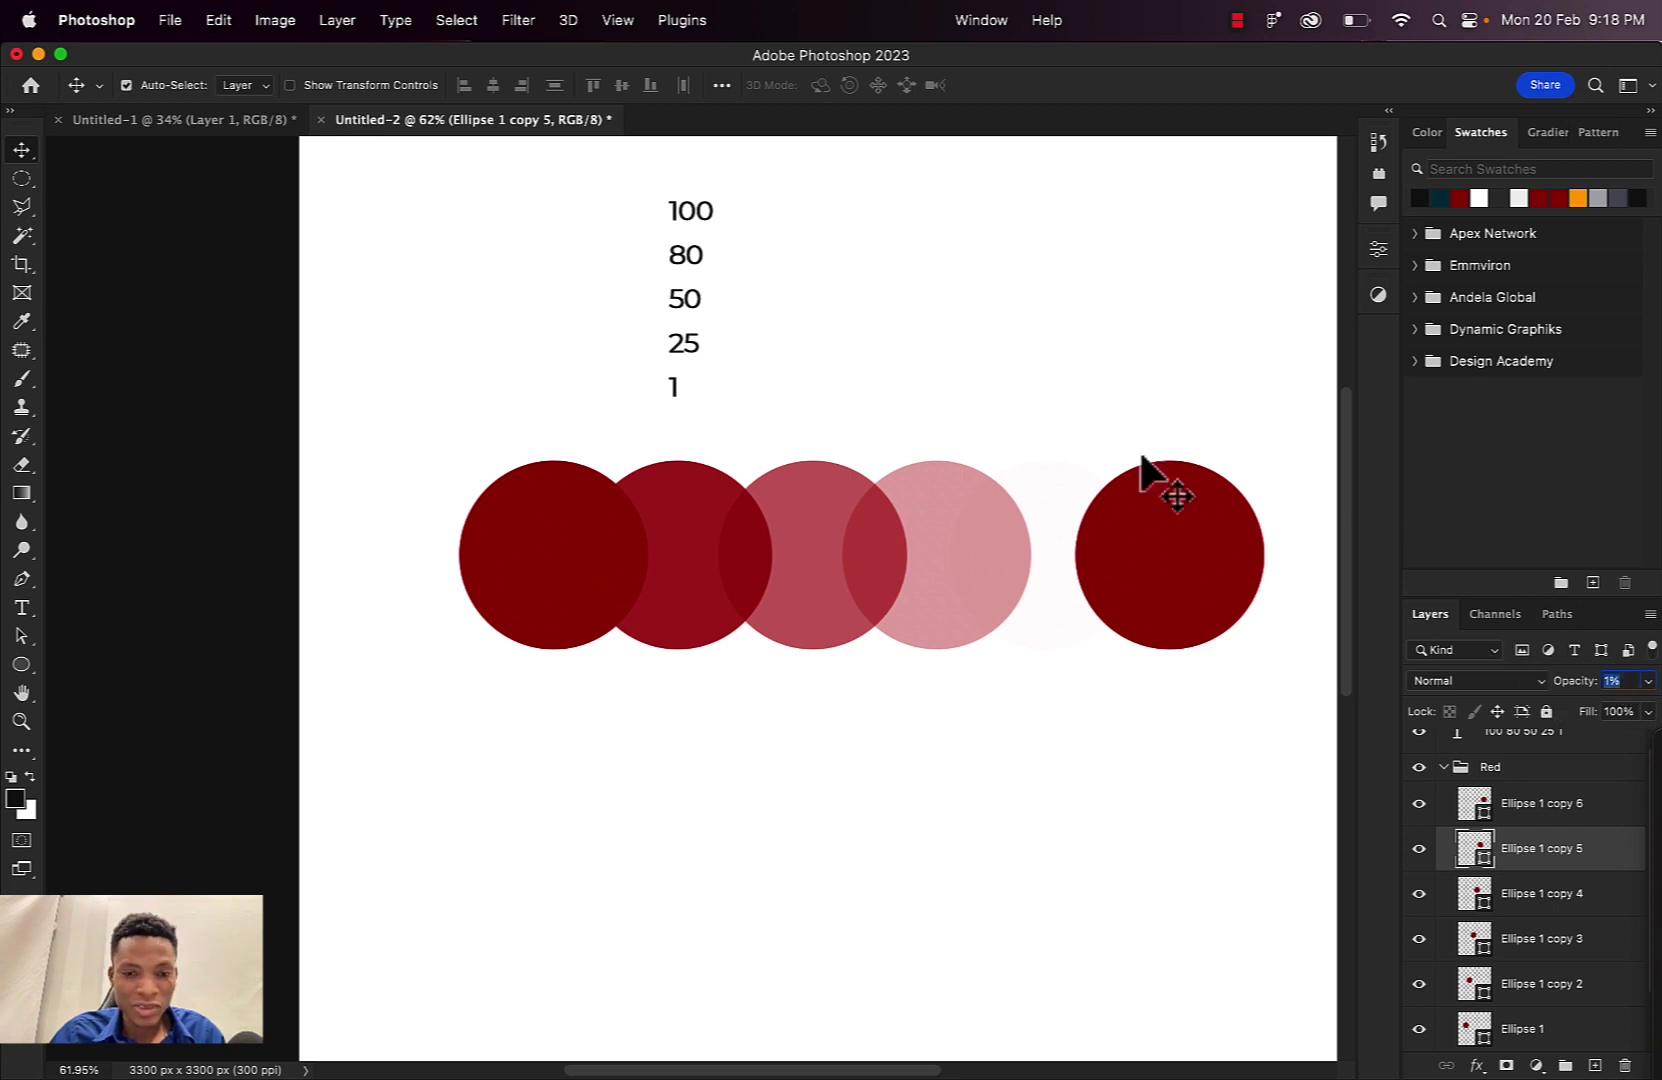
click(530, 556)
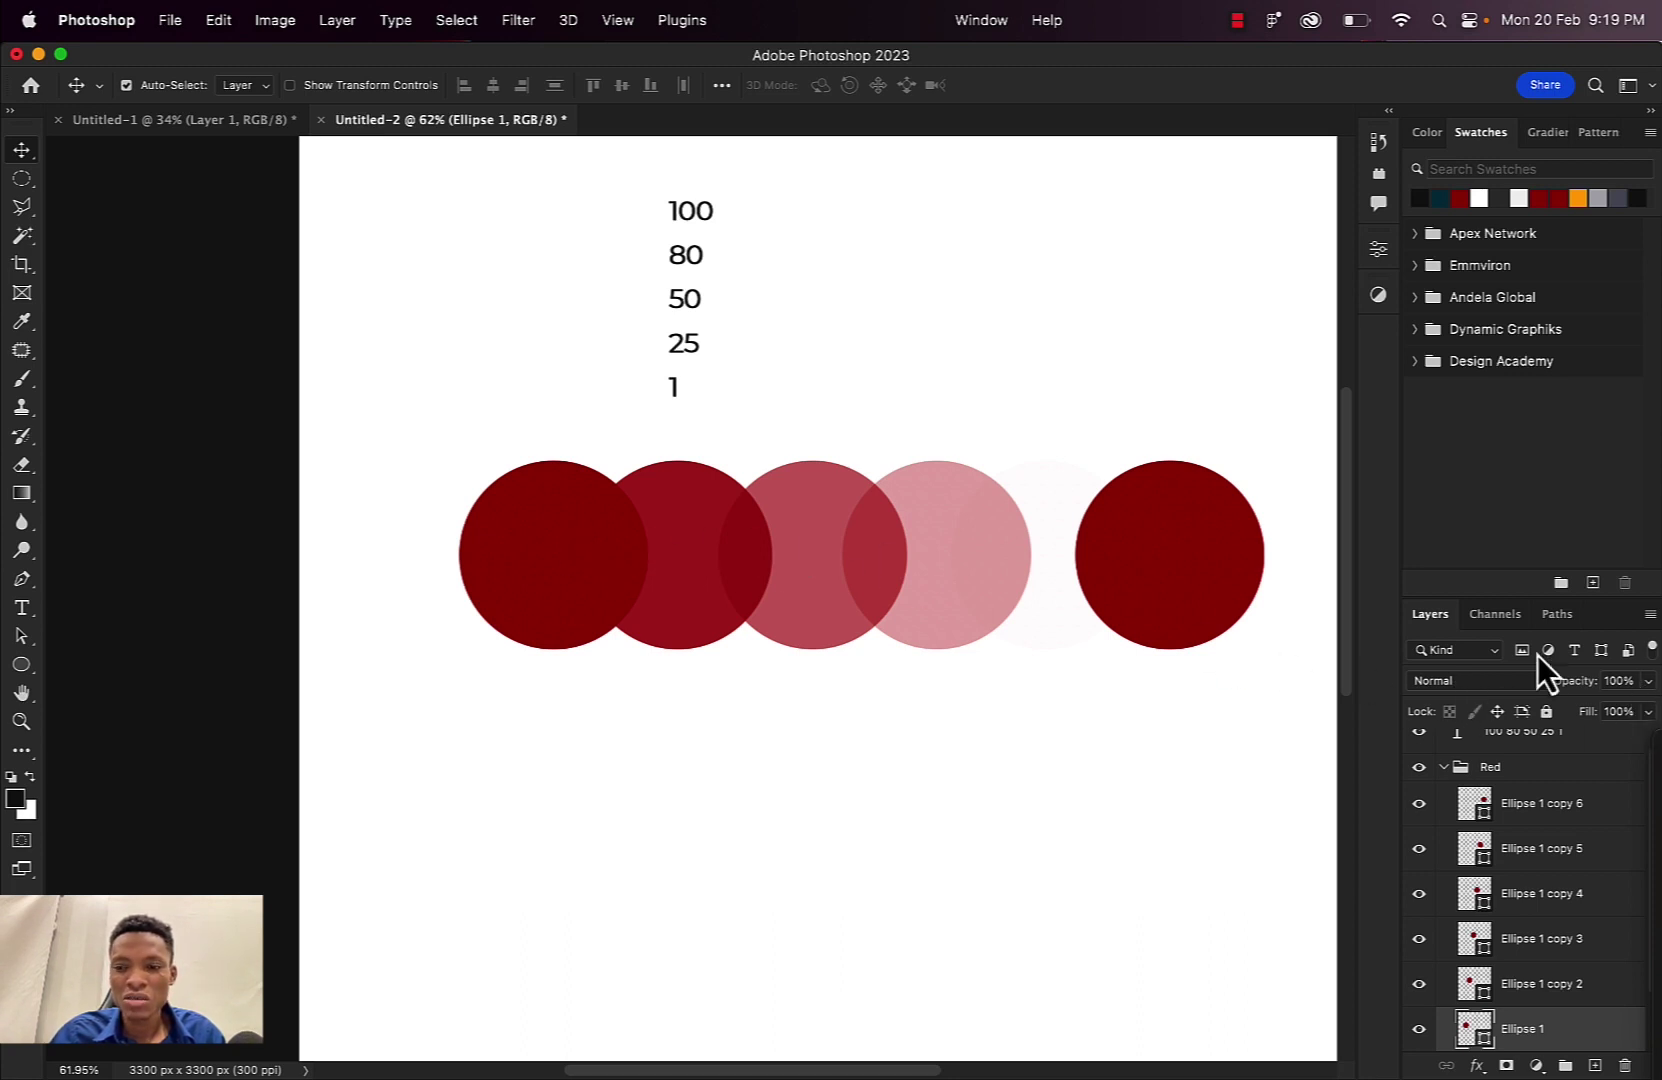
click(1063, 545)
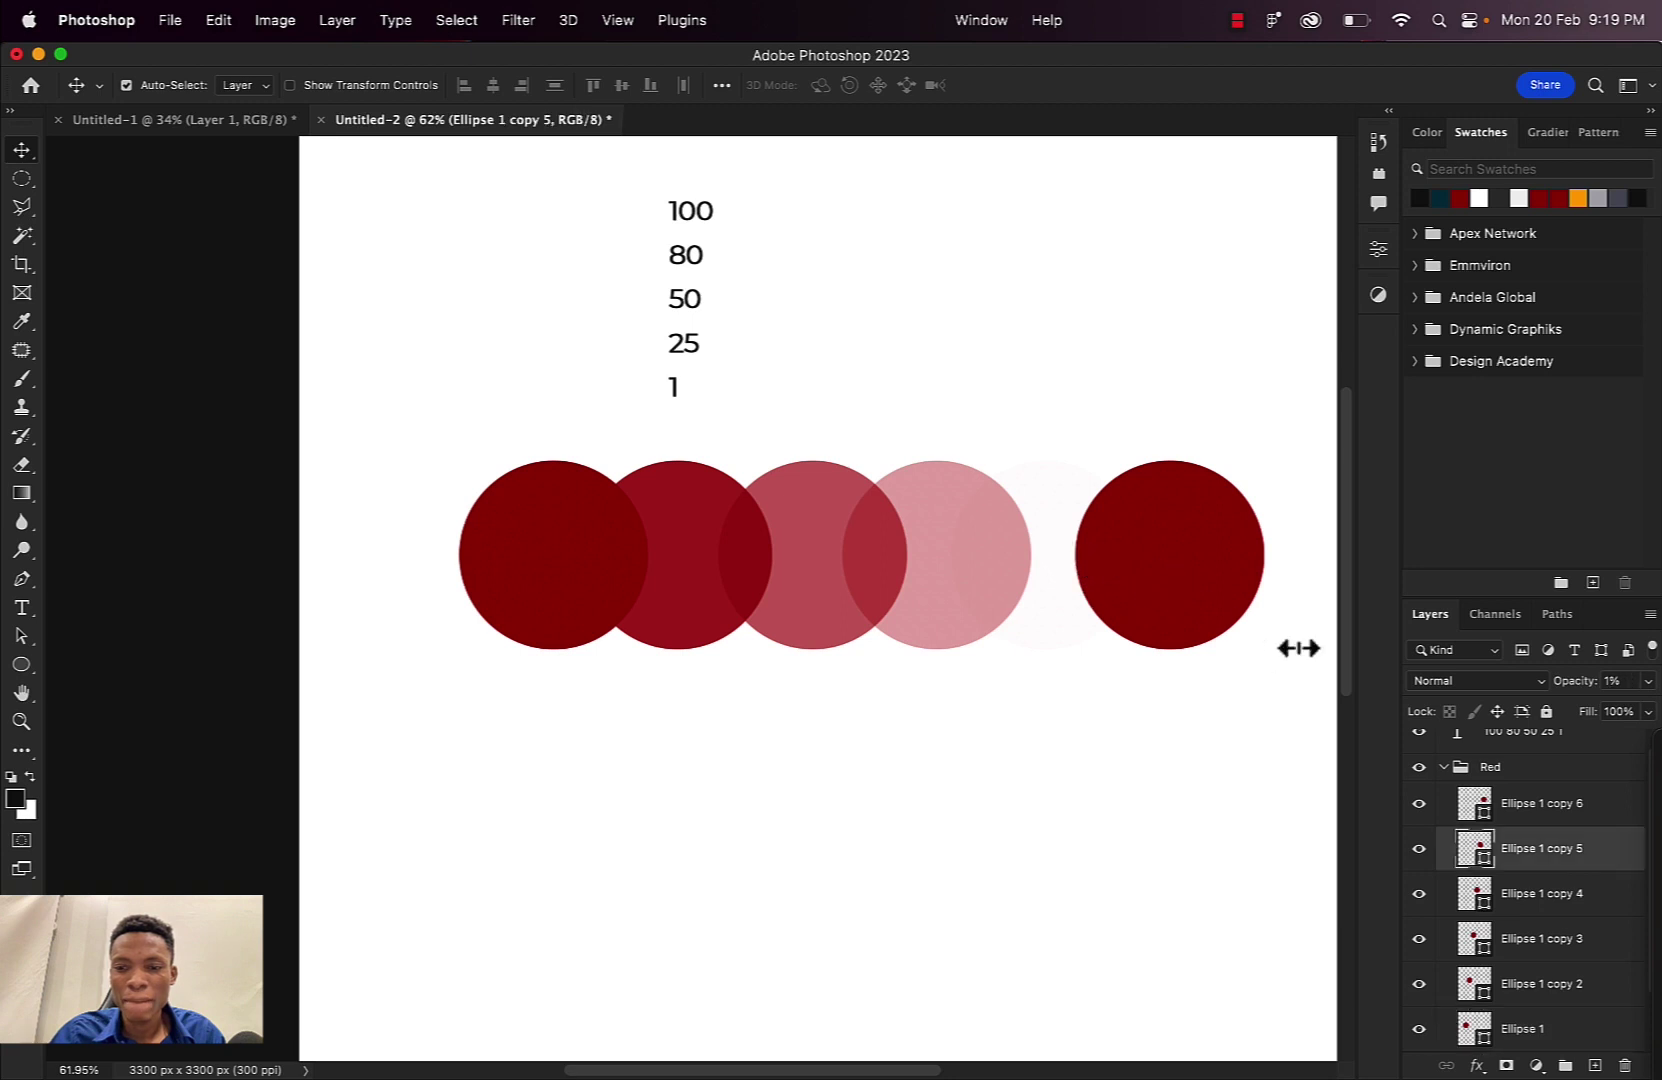
click(1620, 681)
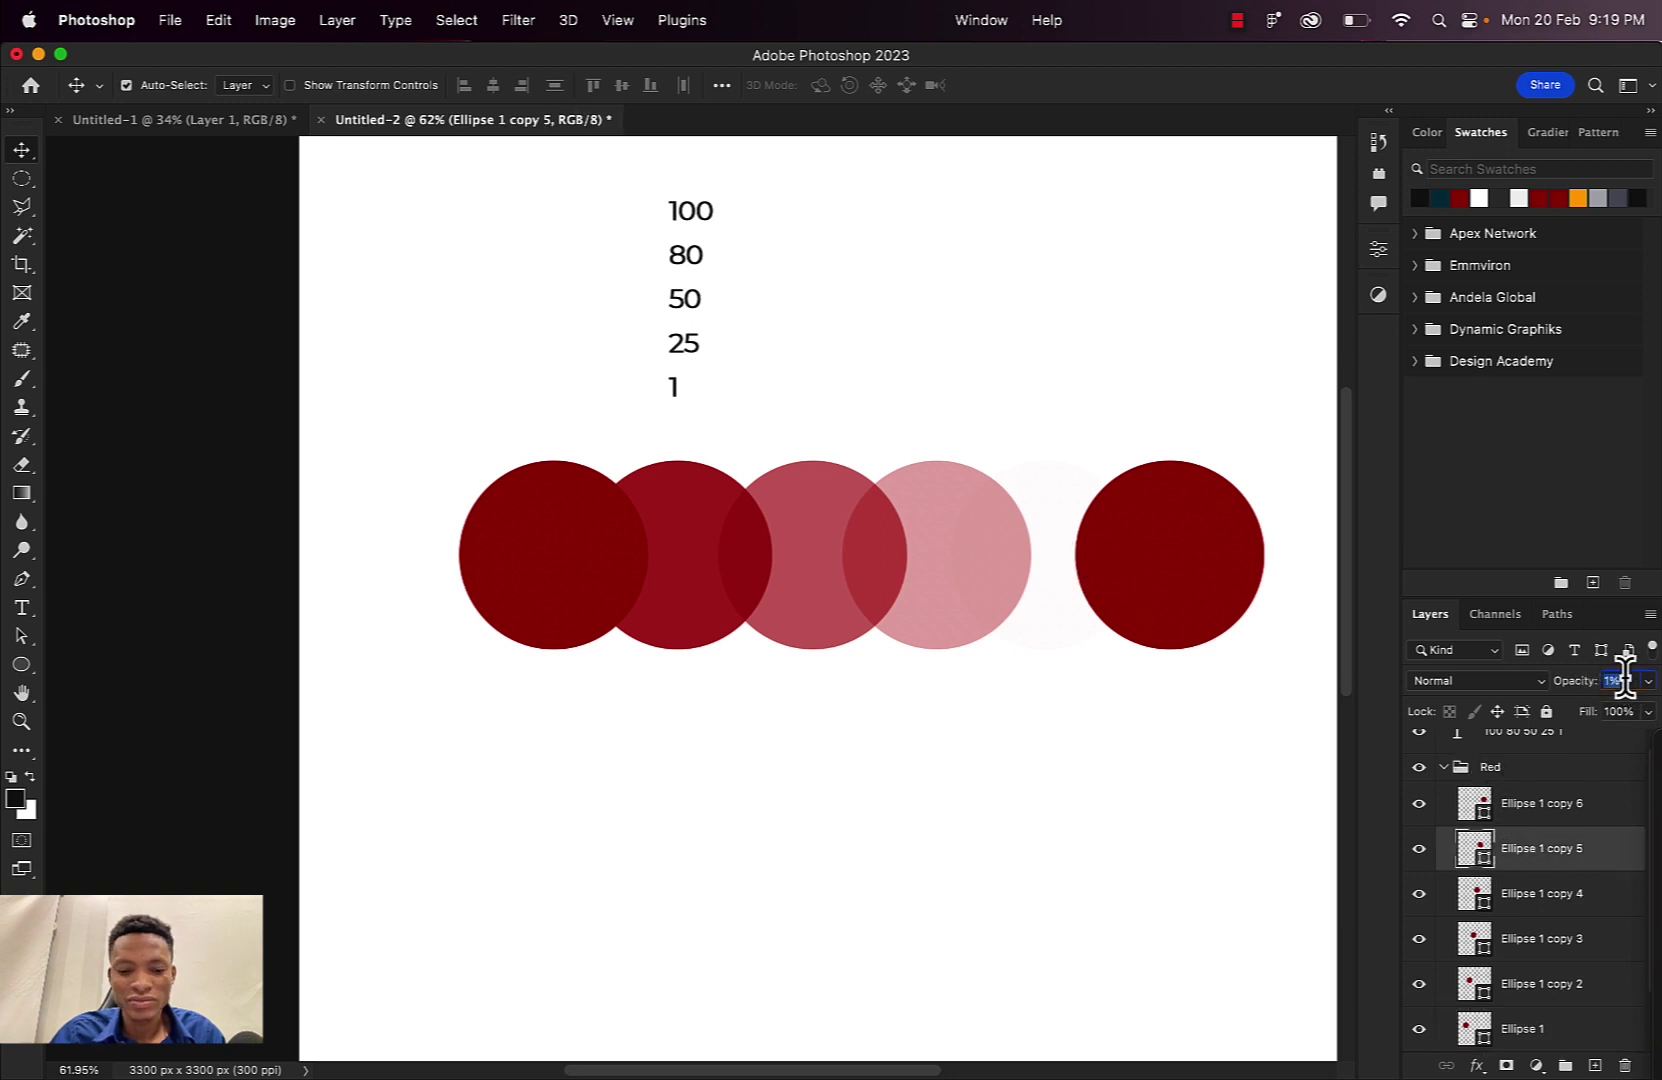
text(5)
key(Return)
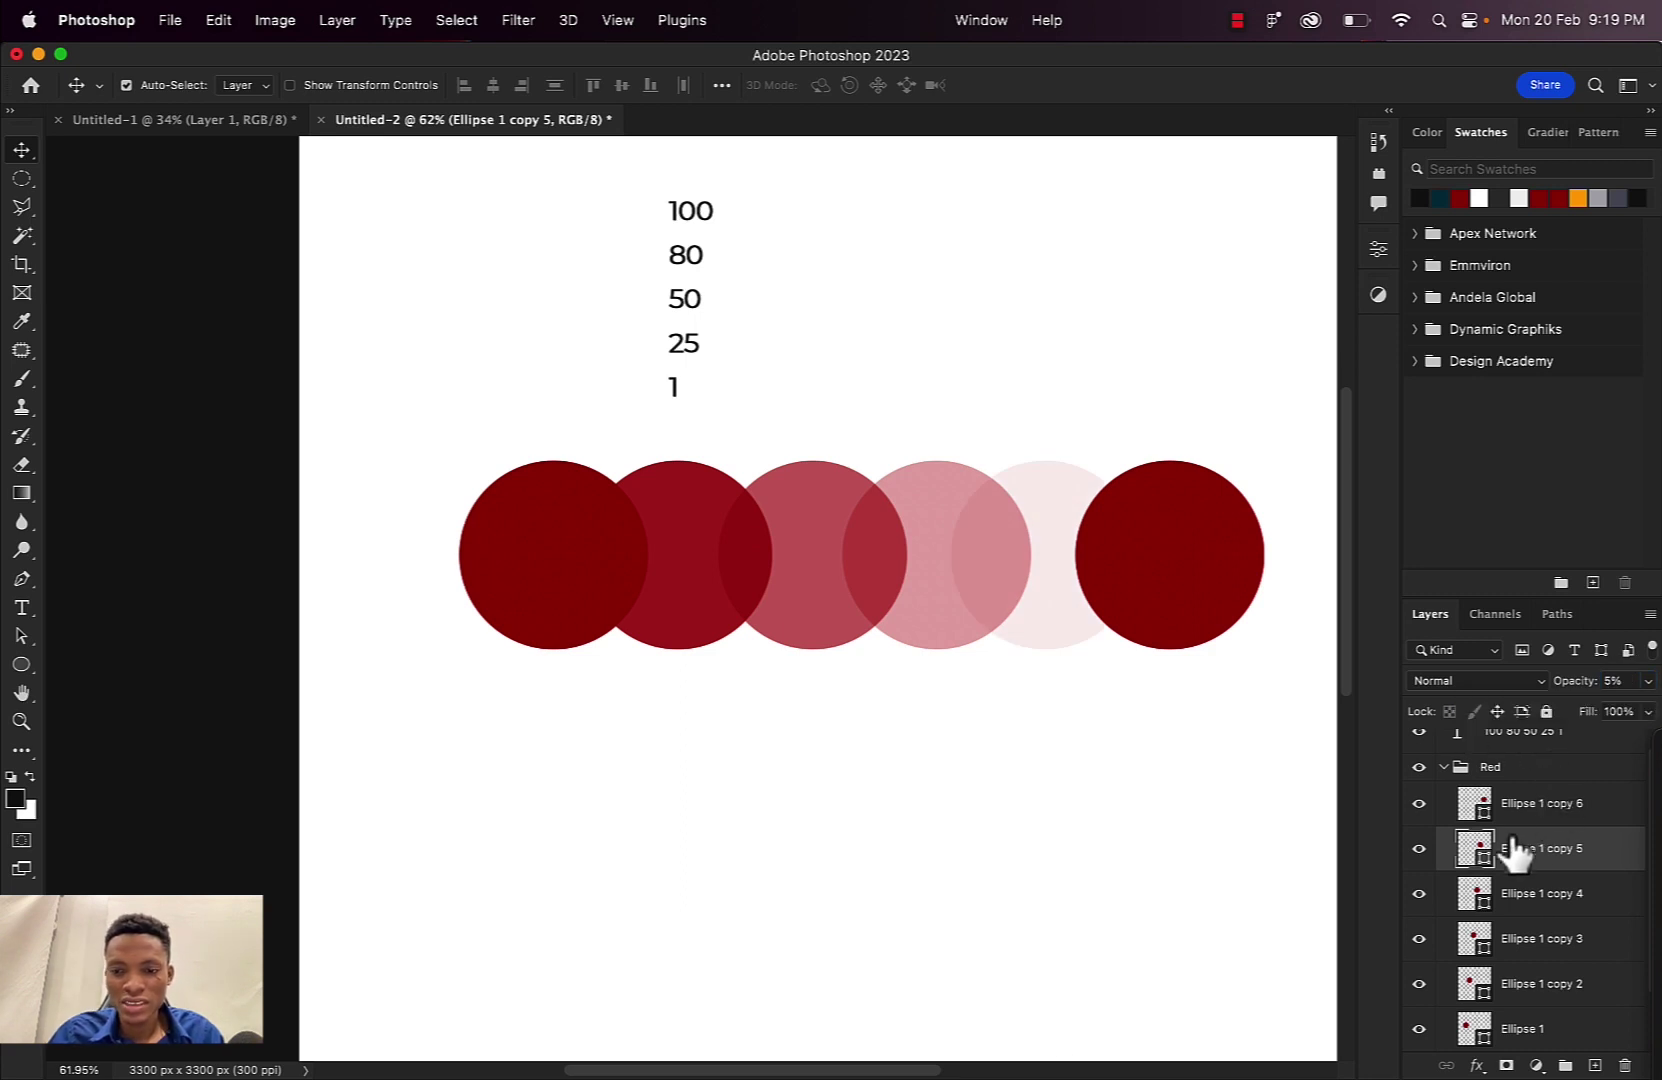
Hide the fifth red circle, Ellipse 1 copy 5, and delete the fully opaque sixth circle at the row's end
click(1419, 848)
click(1185, 540)
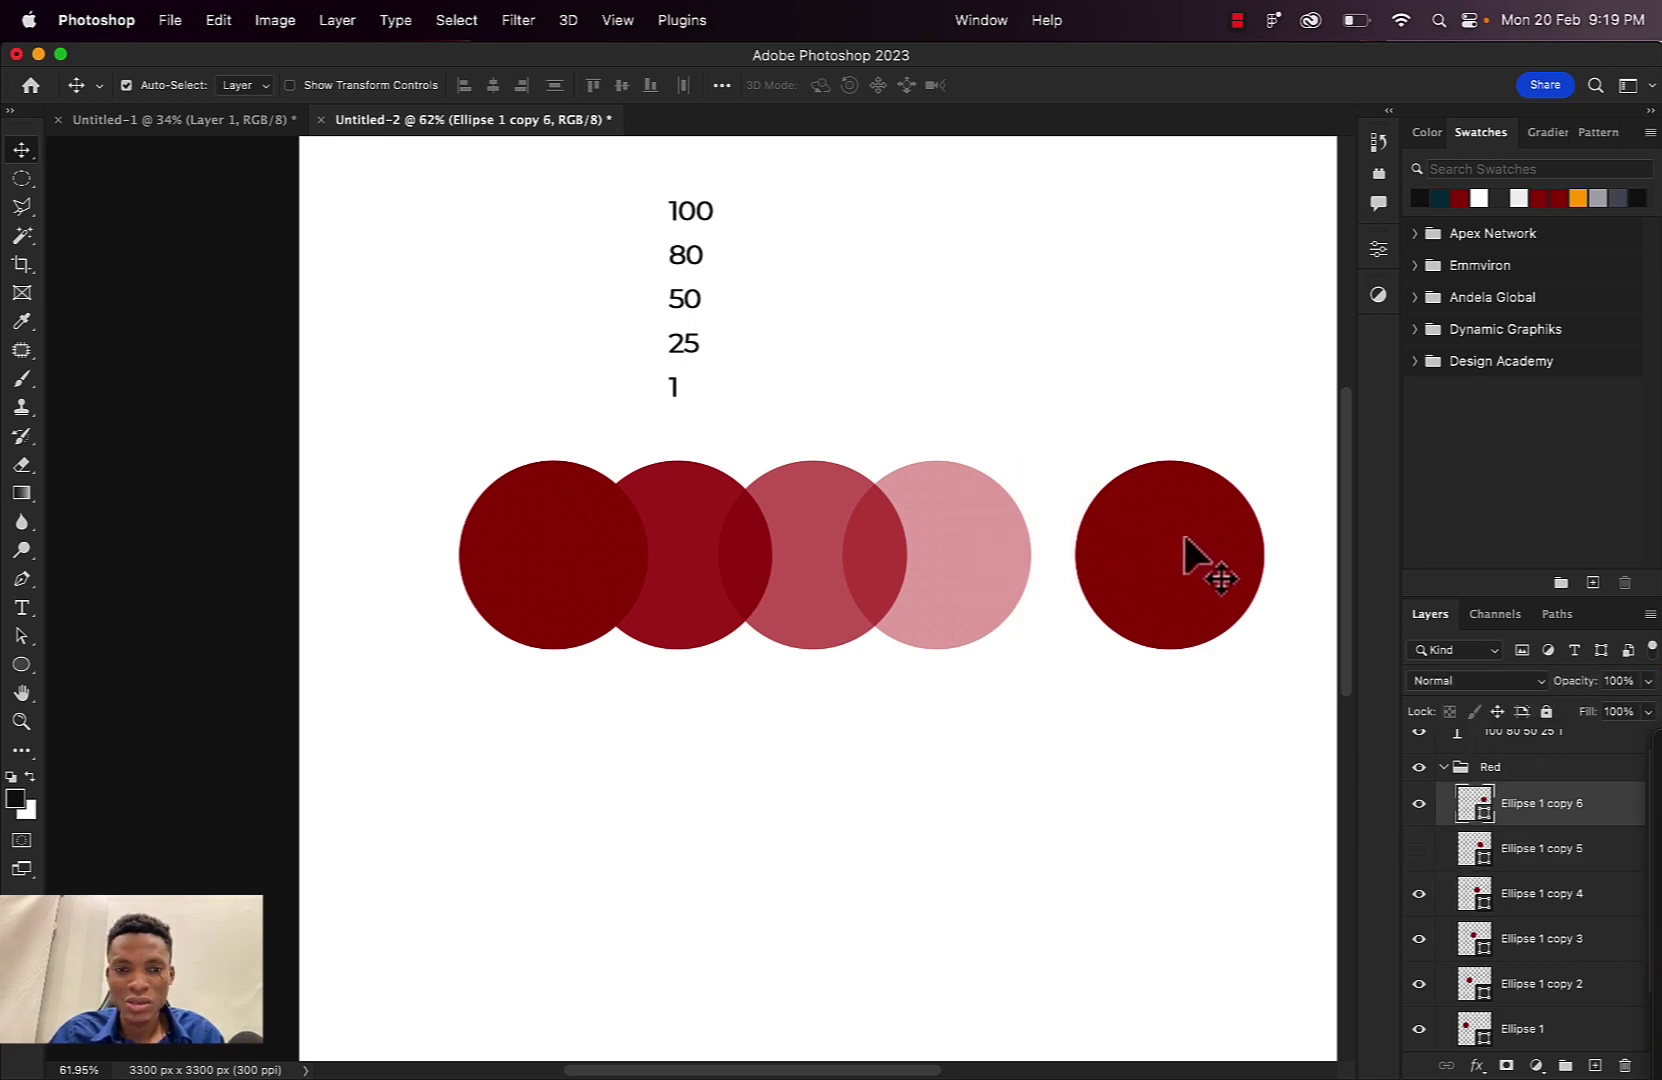
key(Delete)
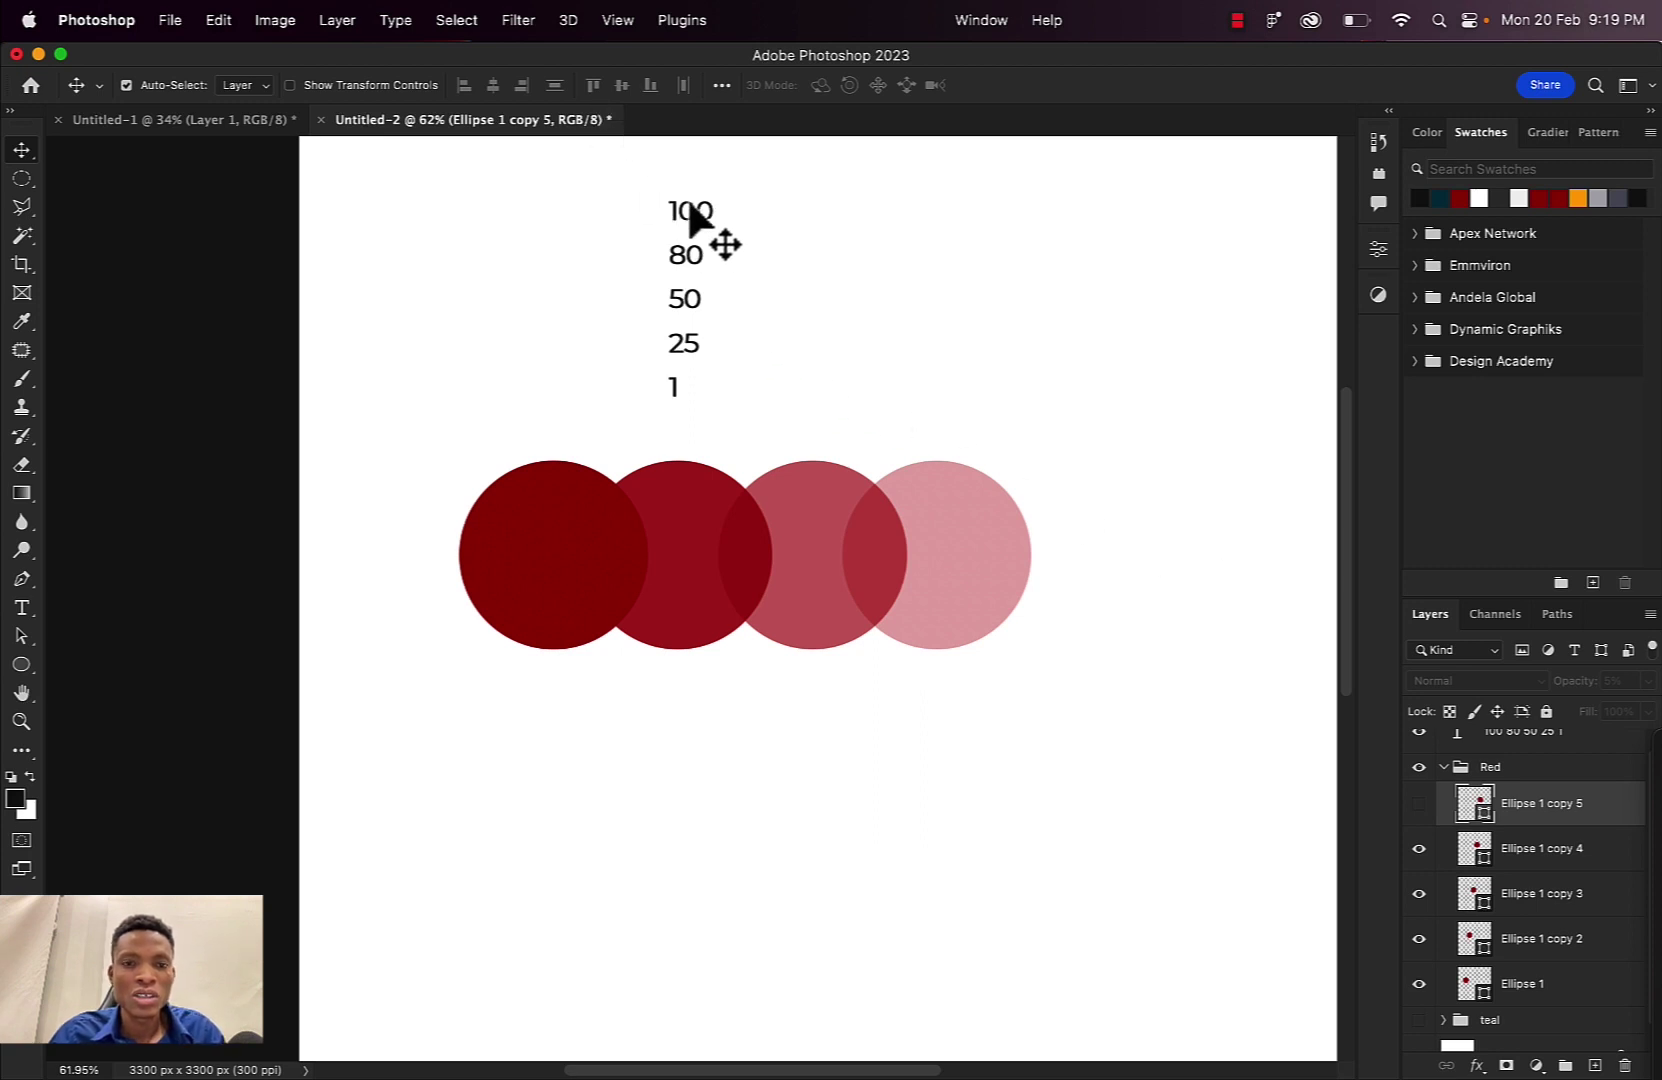
Edit the number list above the circles so it reads 100, 80, 60, 40, 20
key(t)
click(668, 383)
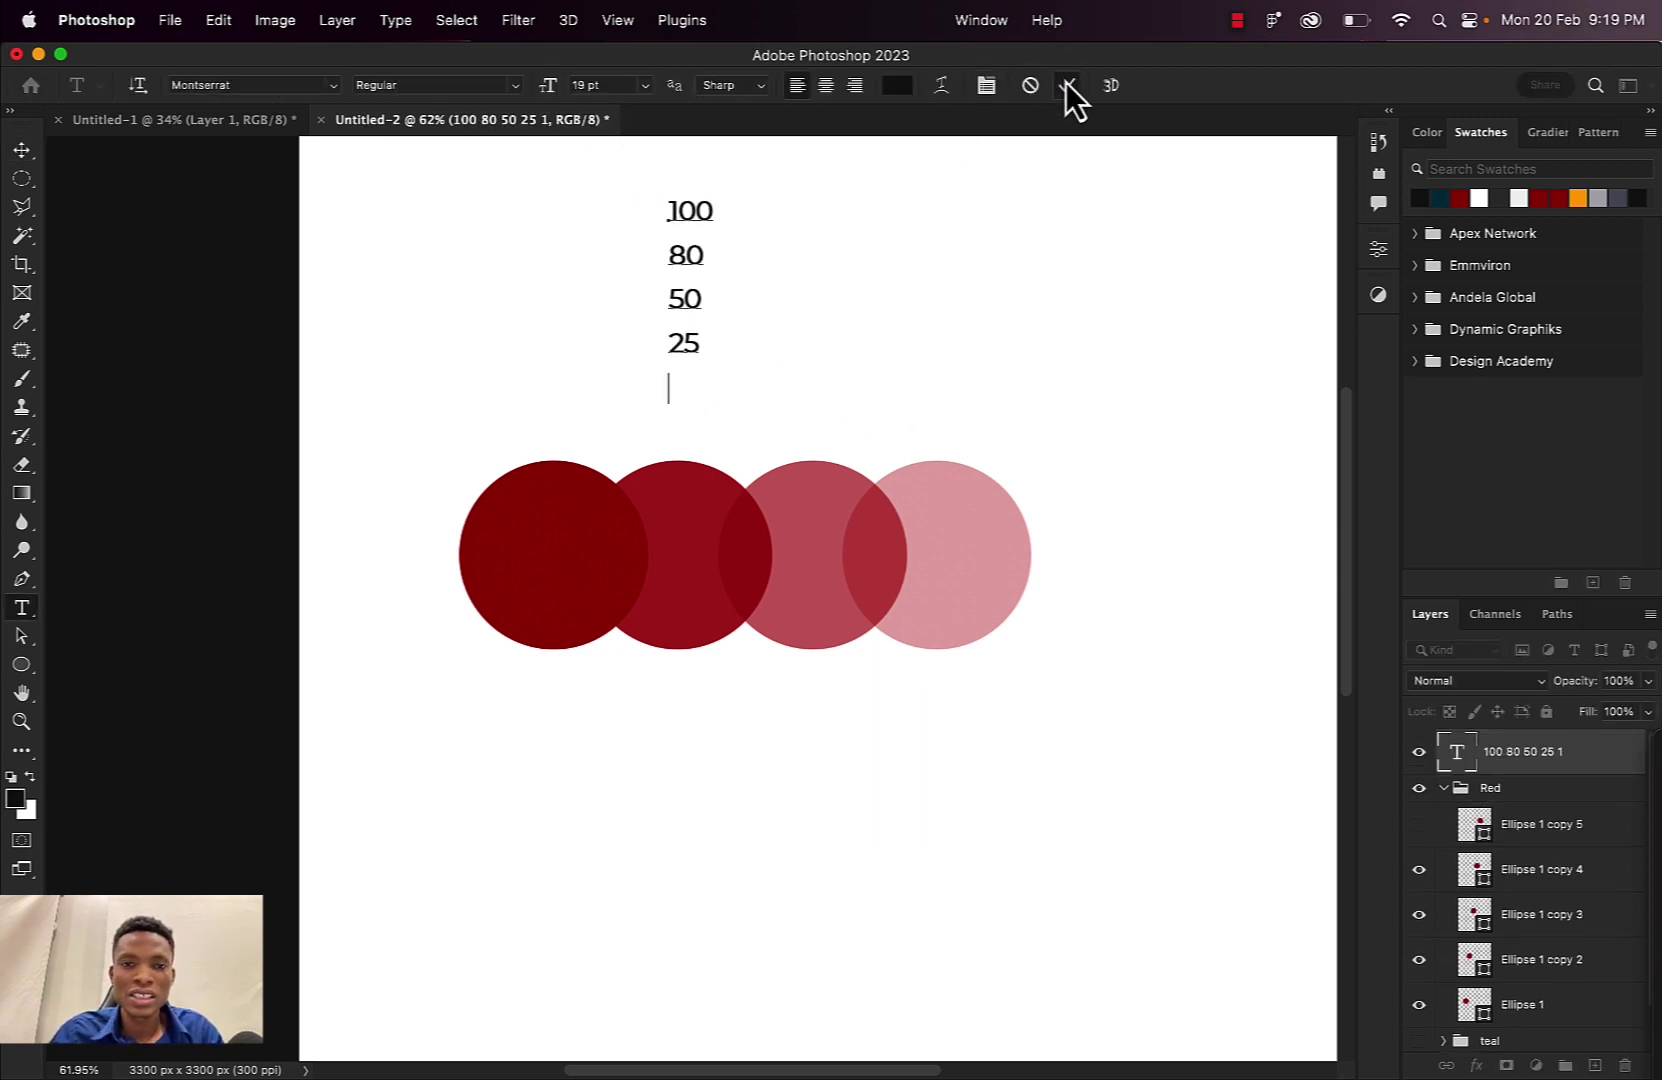
click(1068, 85)
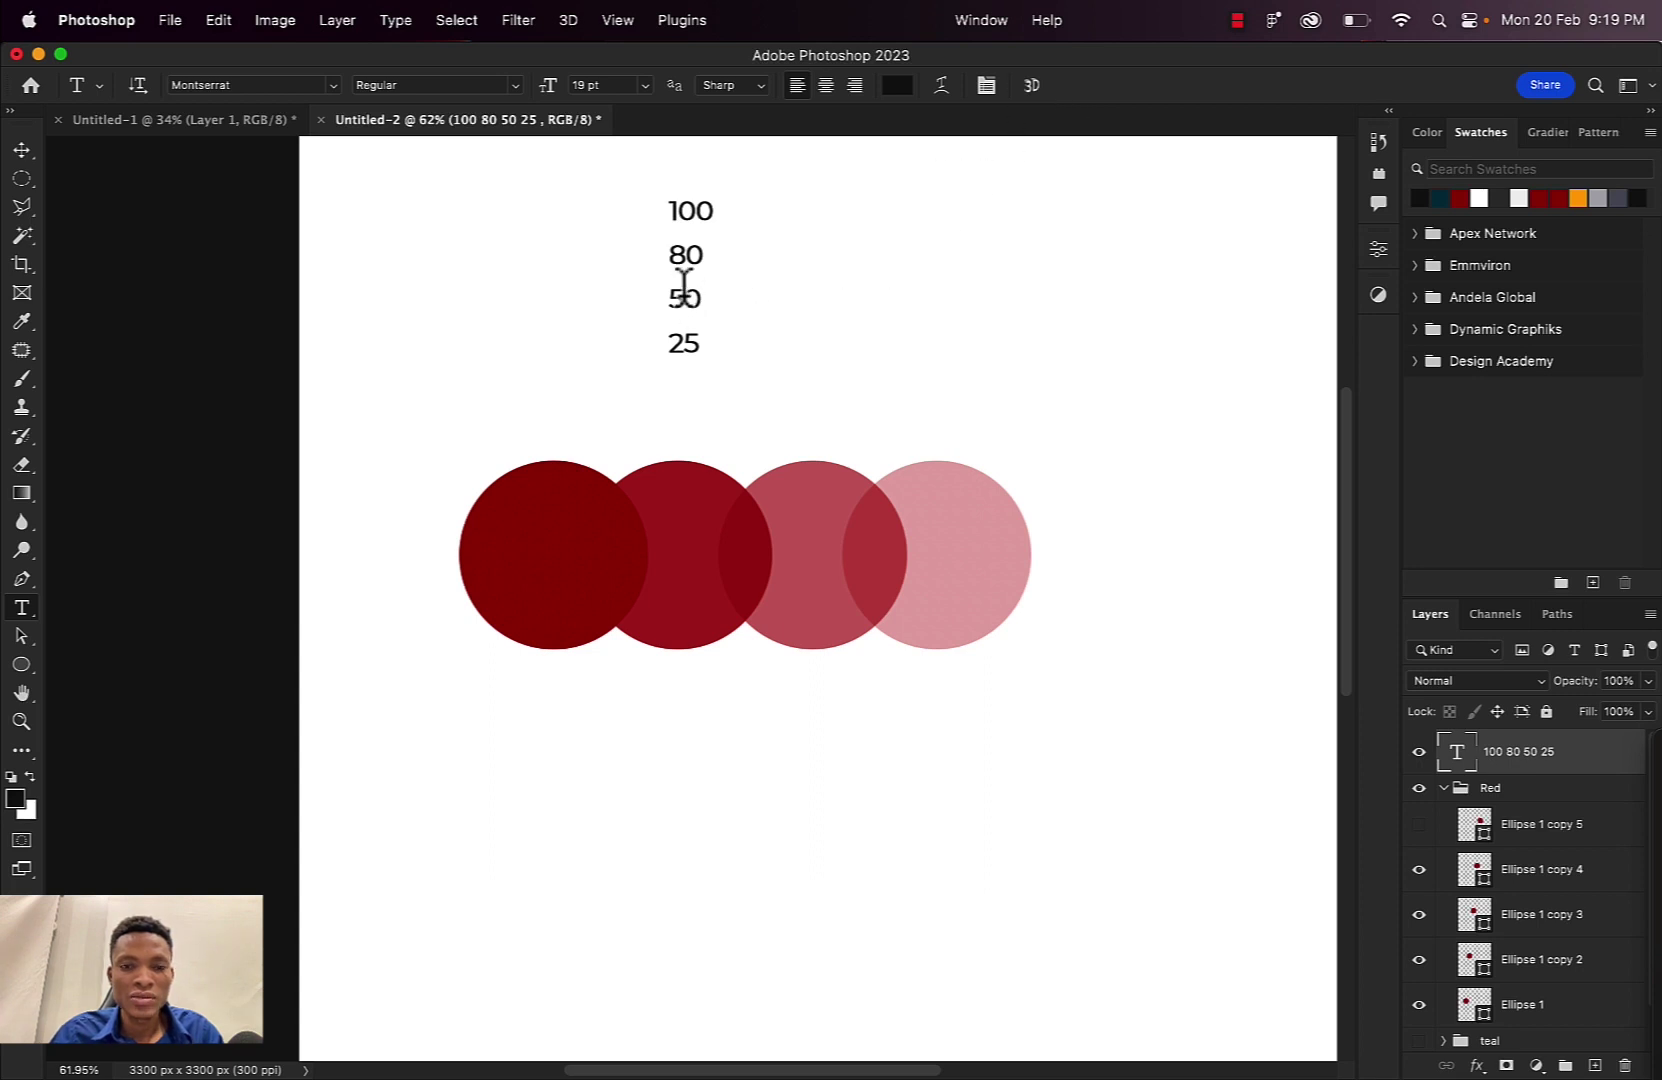
drag(667, 298, 702, 291)
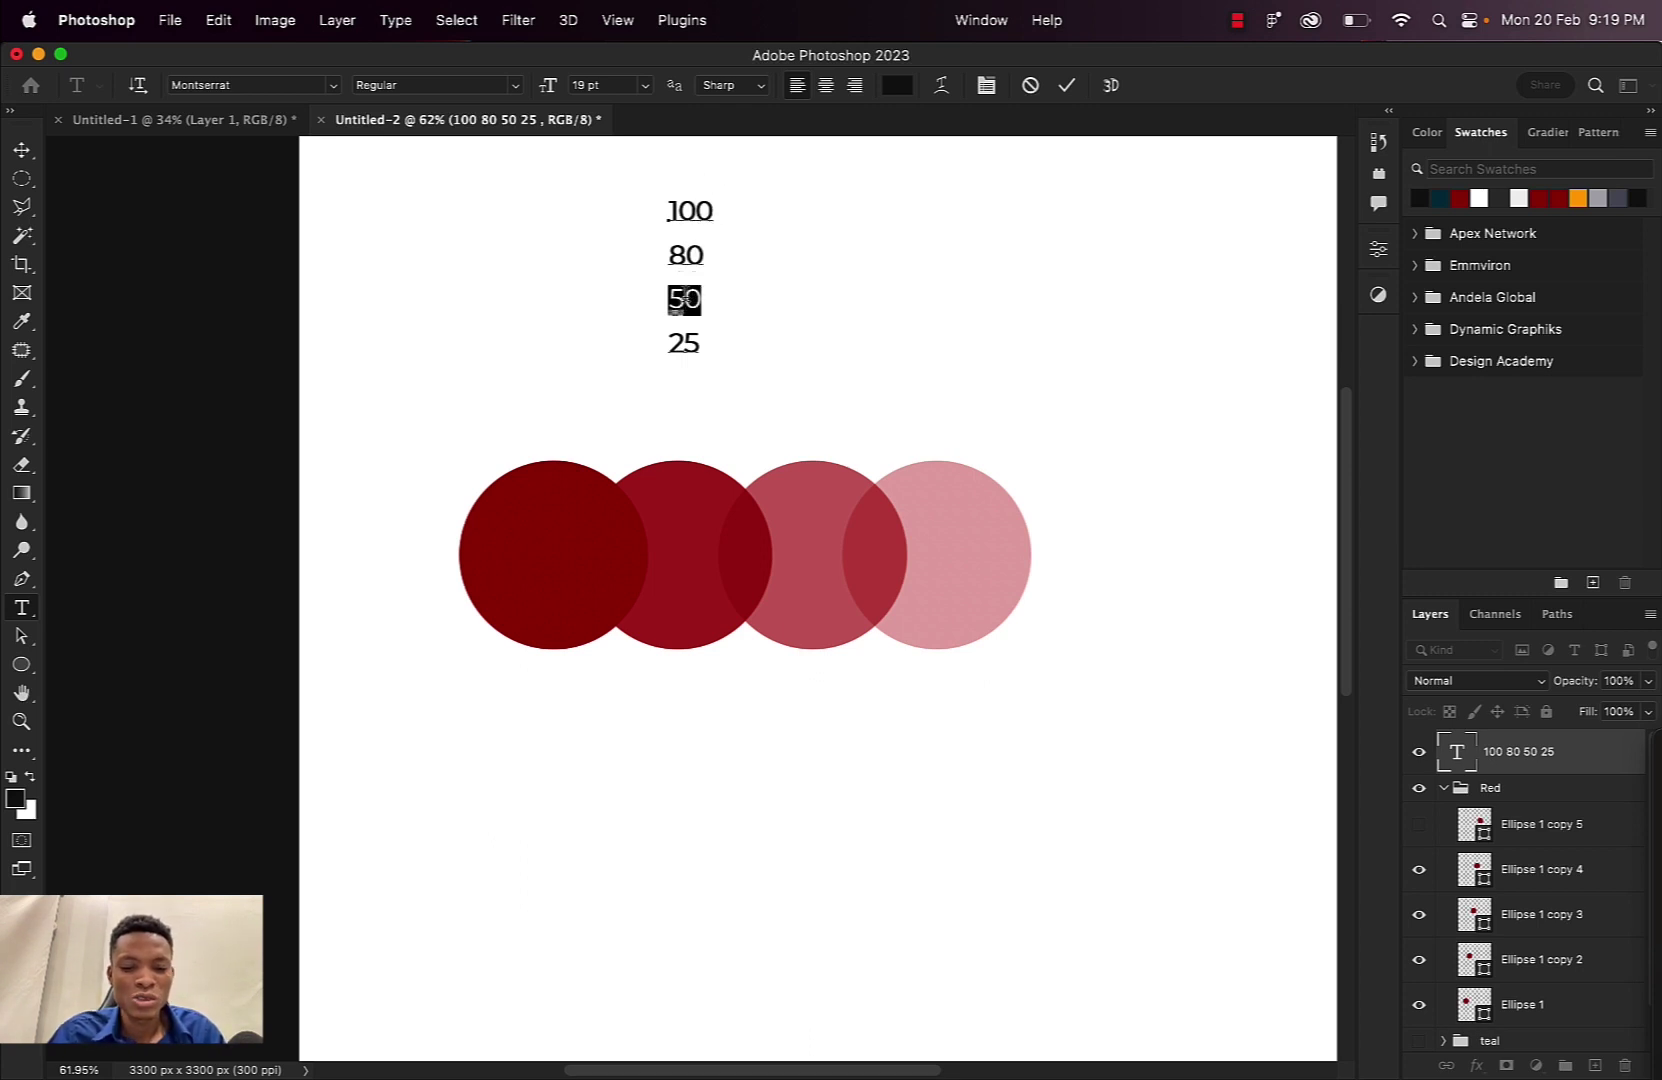
text(60)
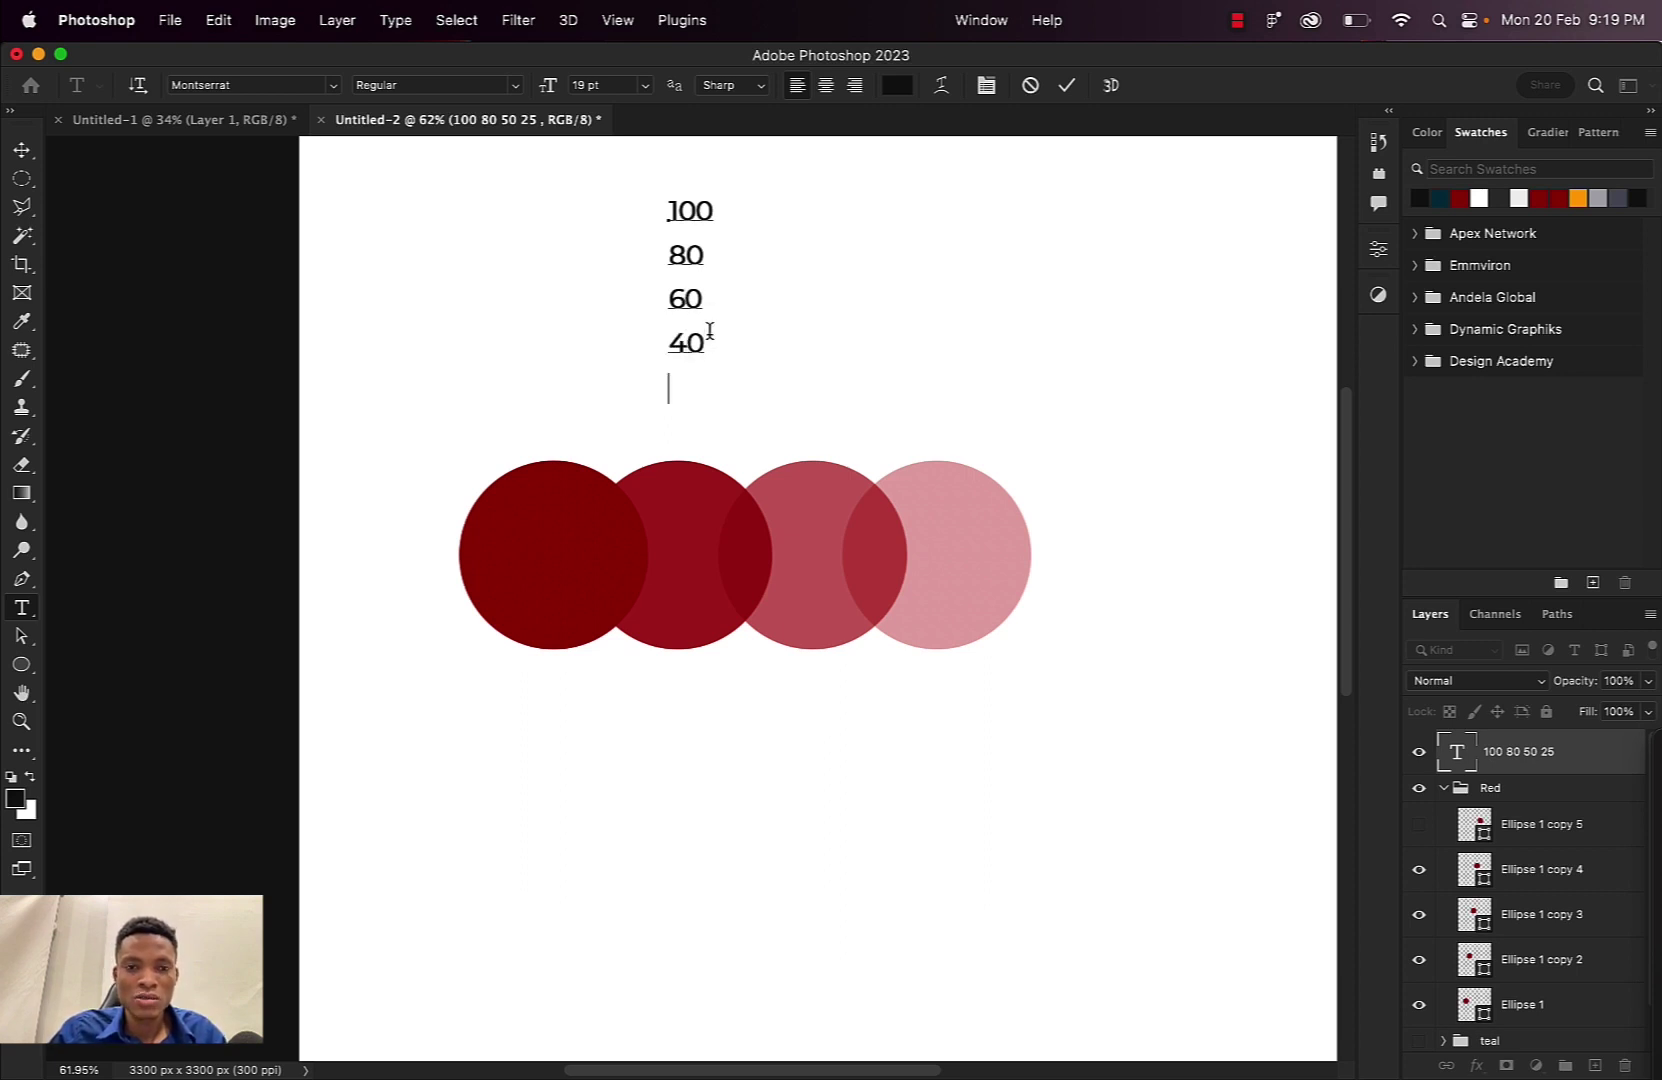
text(20)
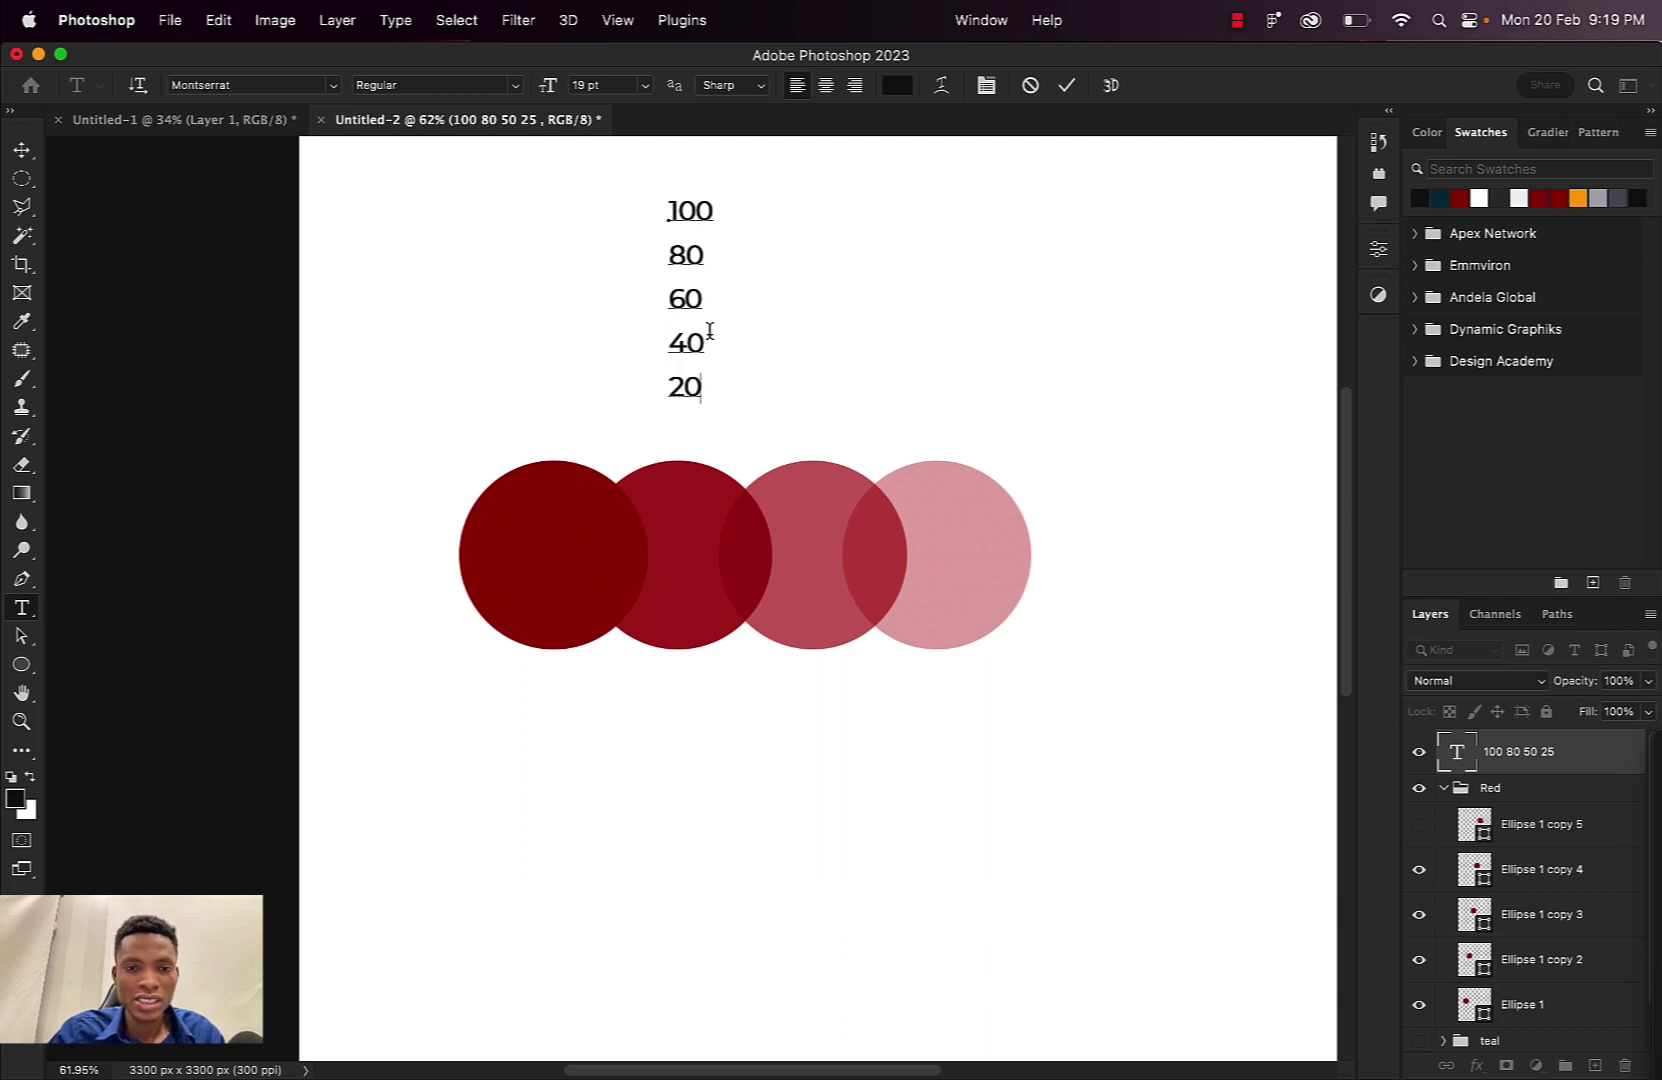
click(1067, 86)
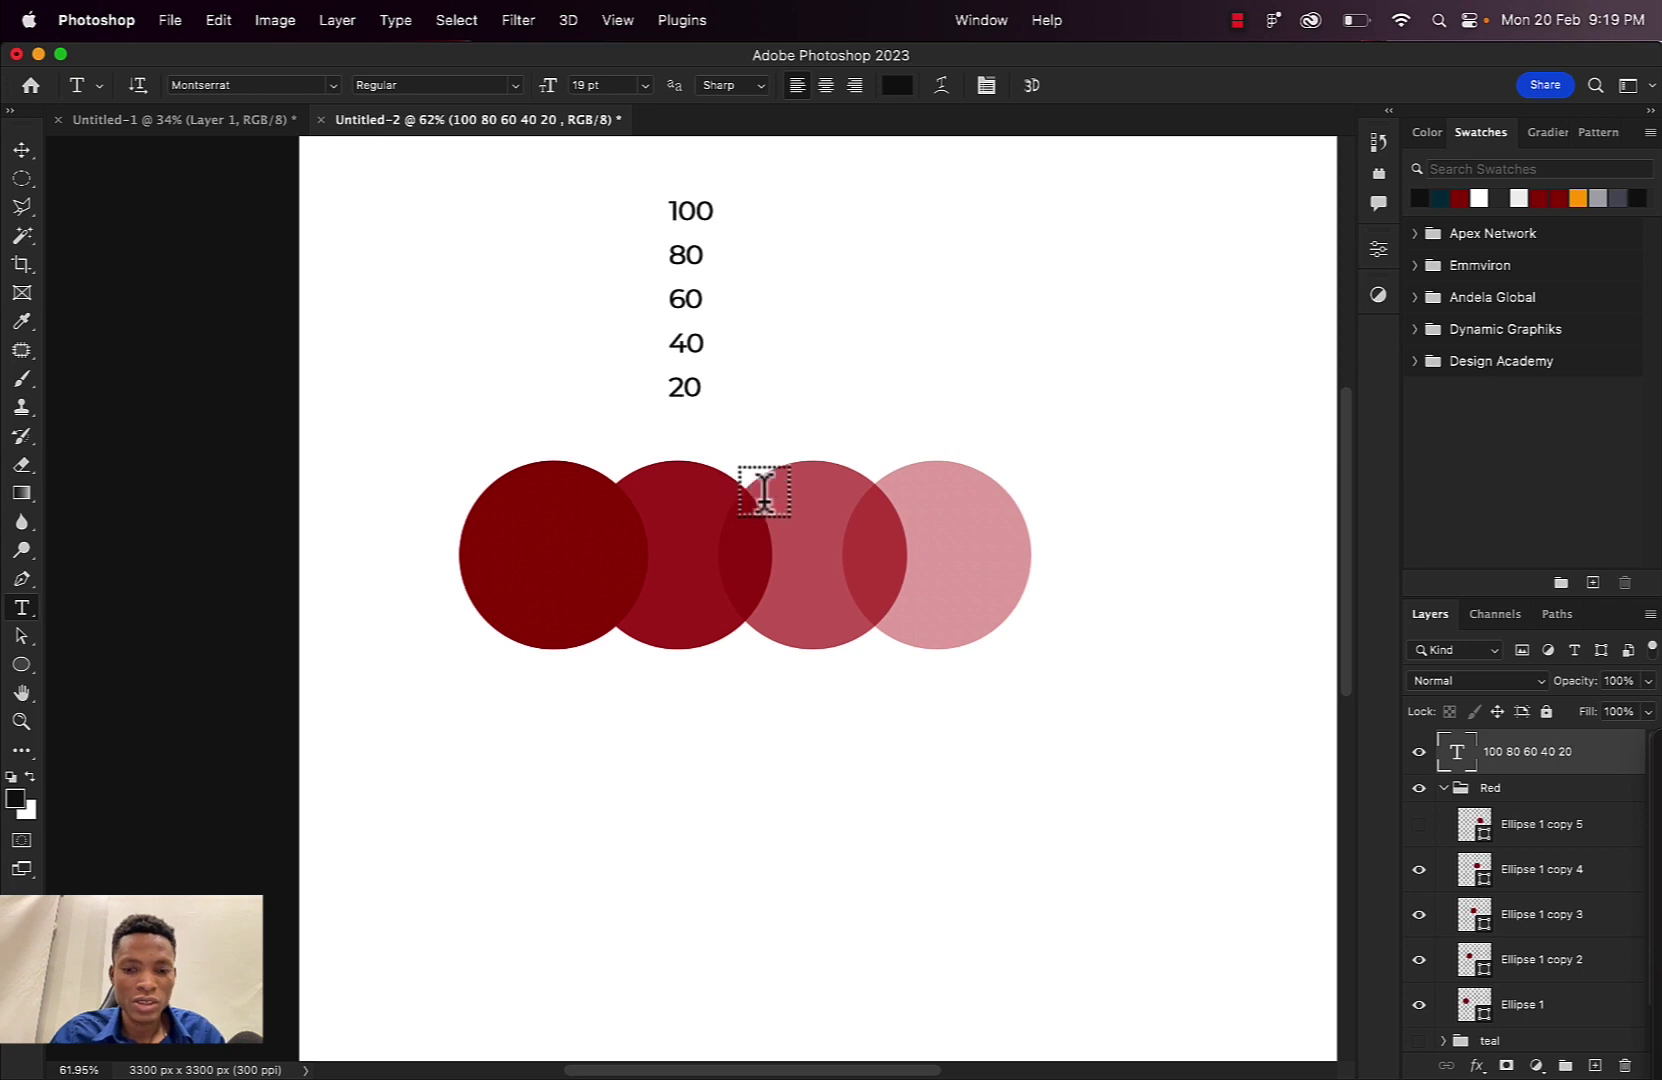
Duplicate the fourth red circle to the right as an overlapping fifth circle and set the copy's opacity to 20%
key(v)
drag(940, 545, 1088, 572)
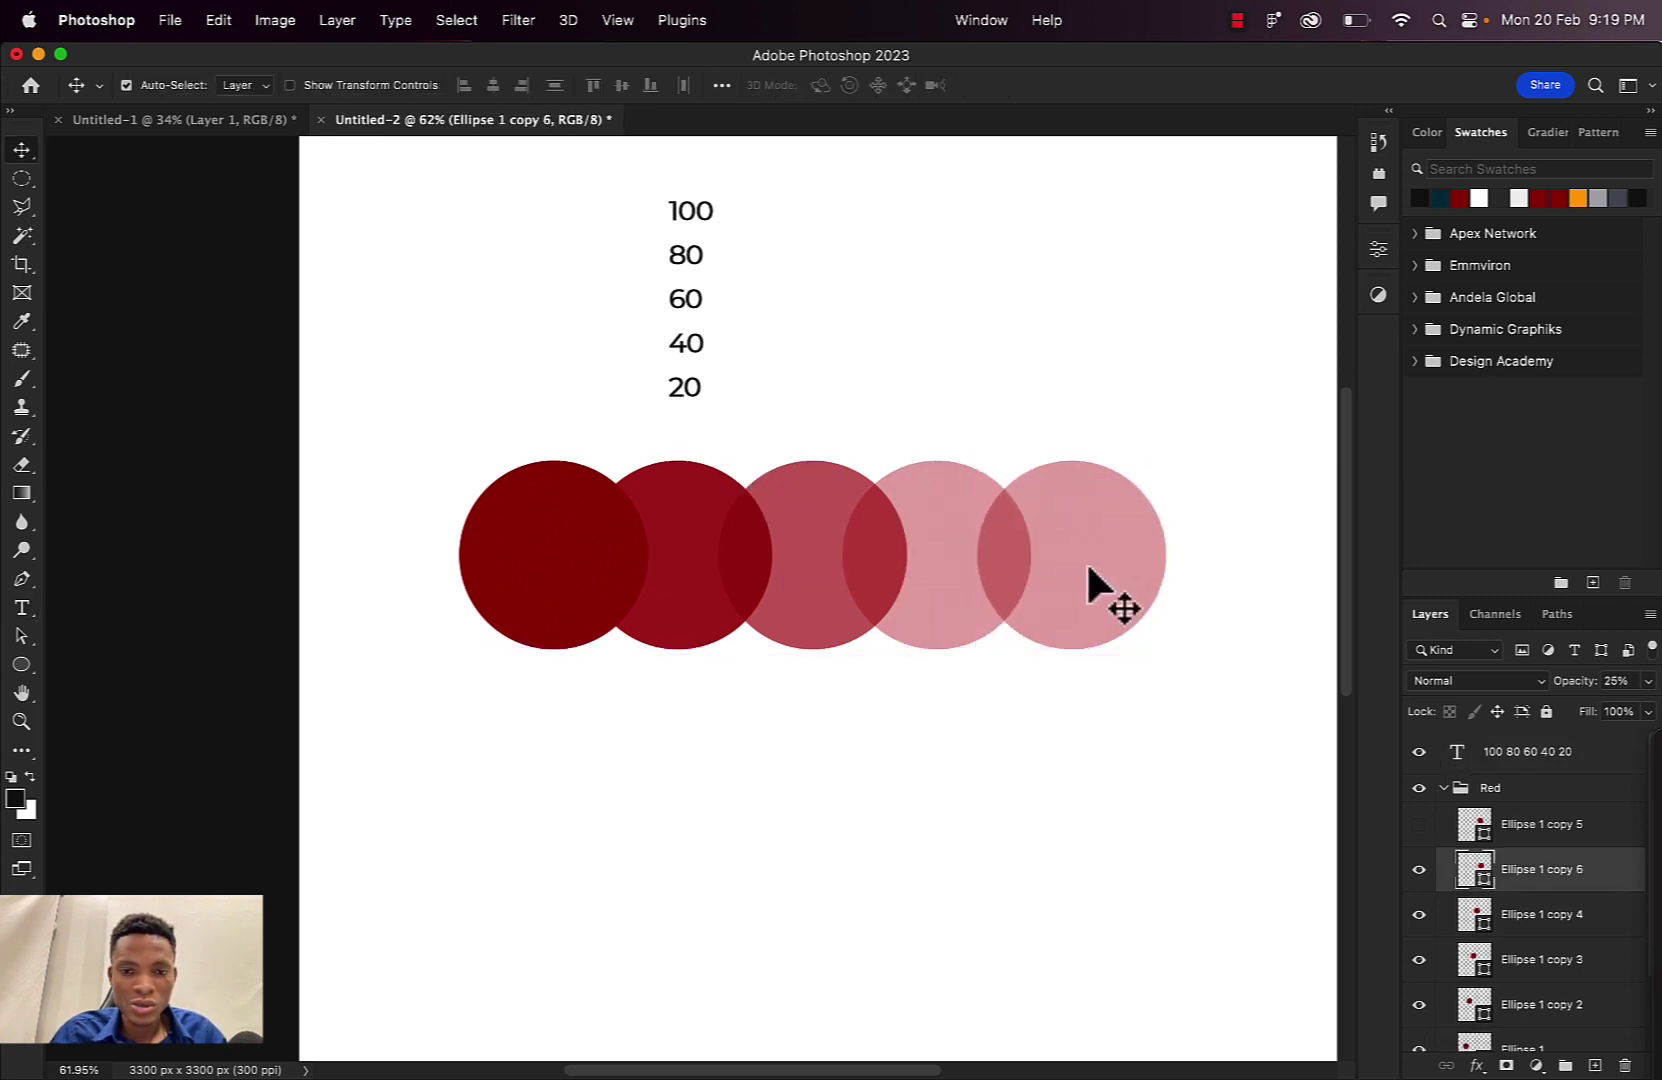
click(1630, 681)
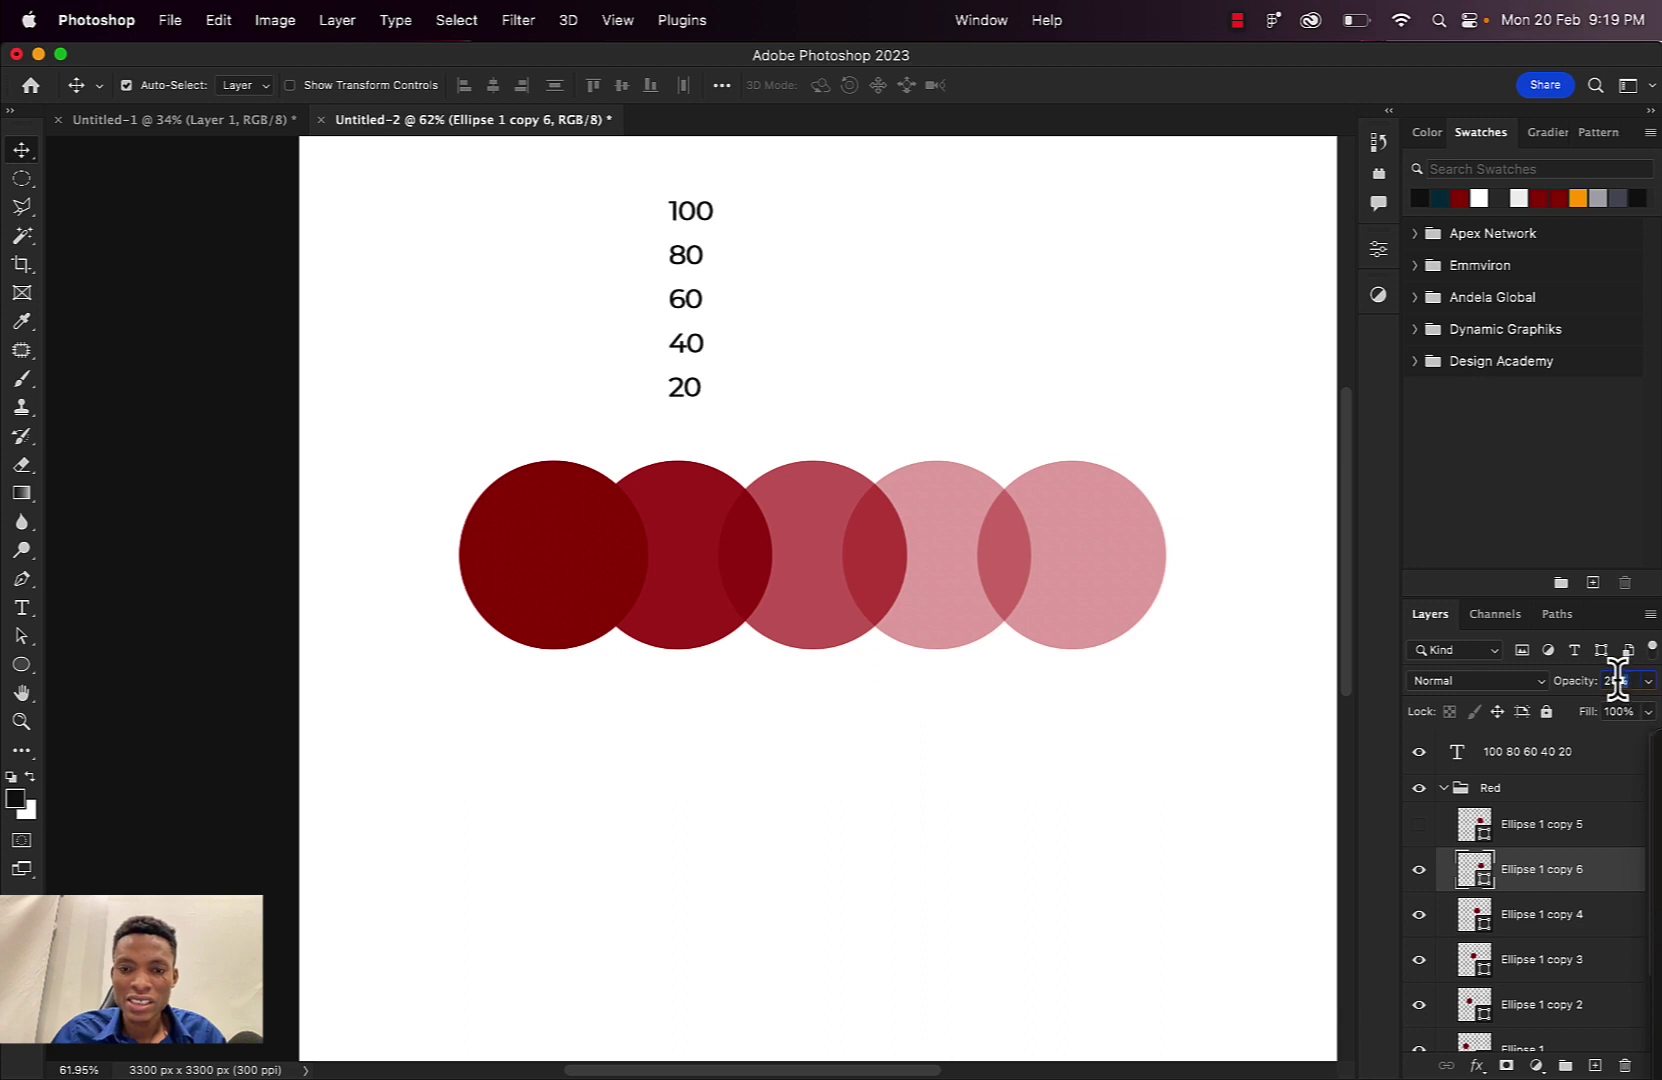
text(20)
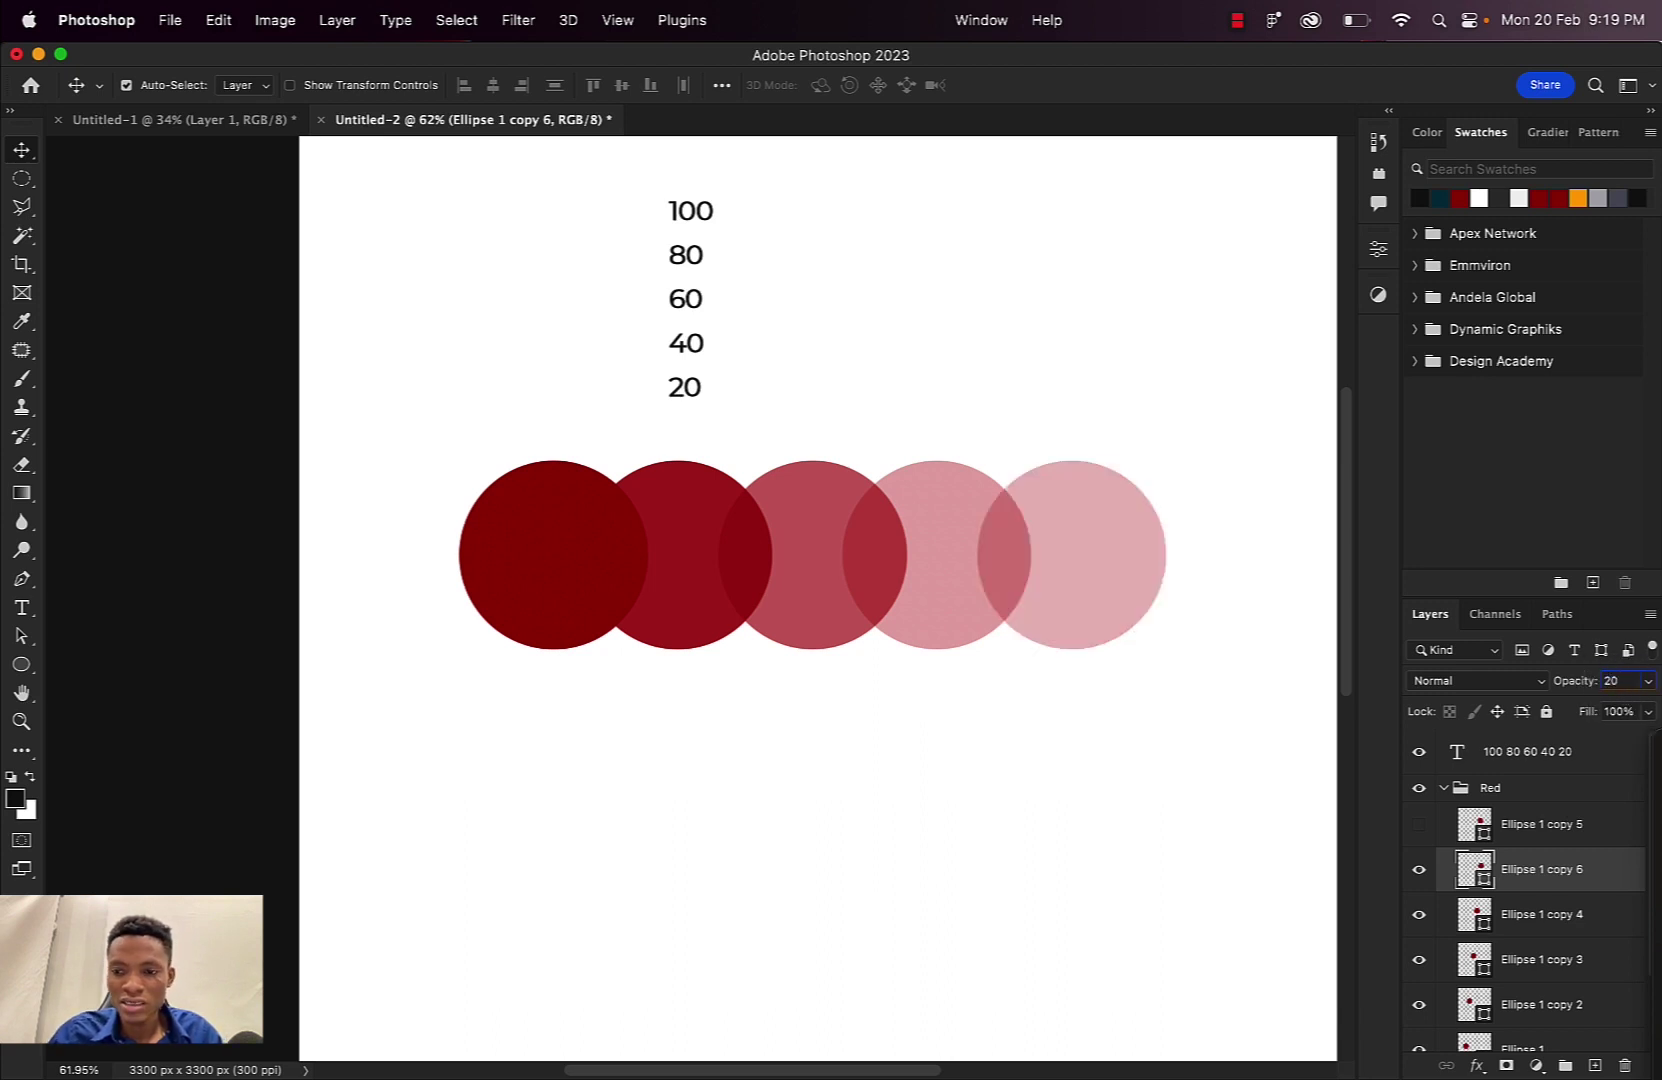
Set the opacity of the fourth red circle to 40% and of the third red circle to 60%
click(1122, 552)
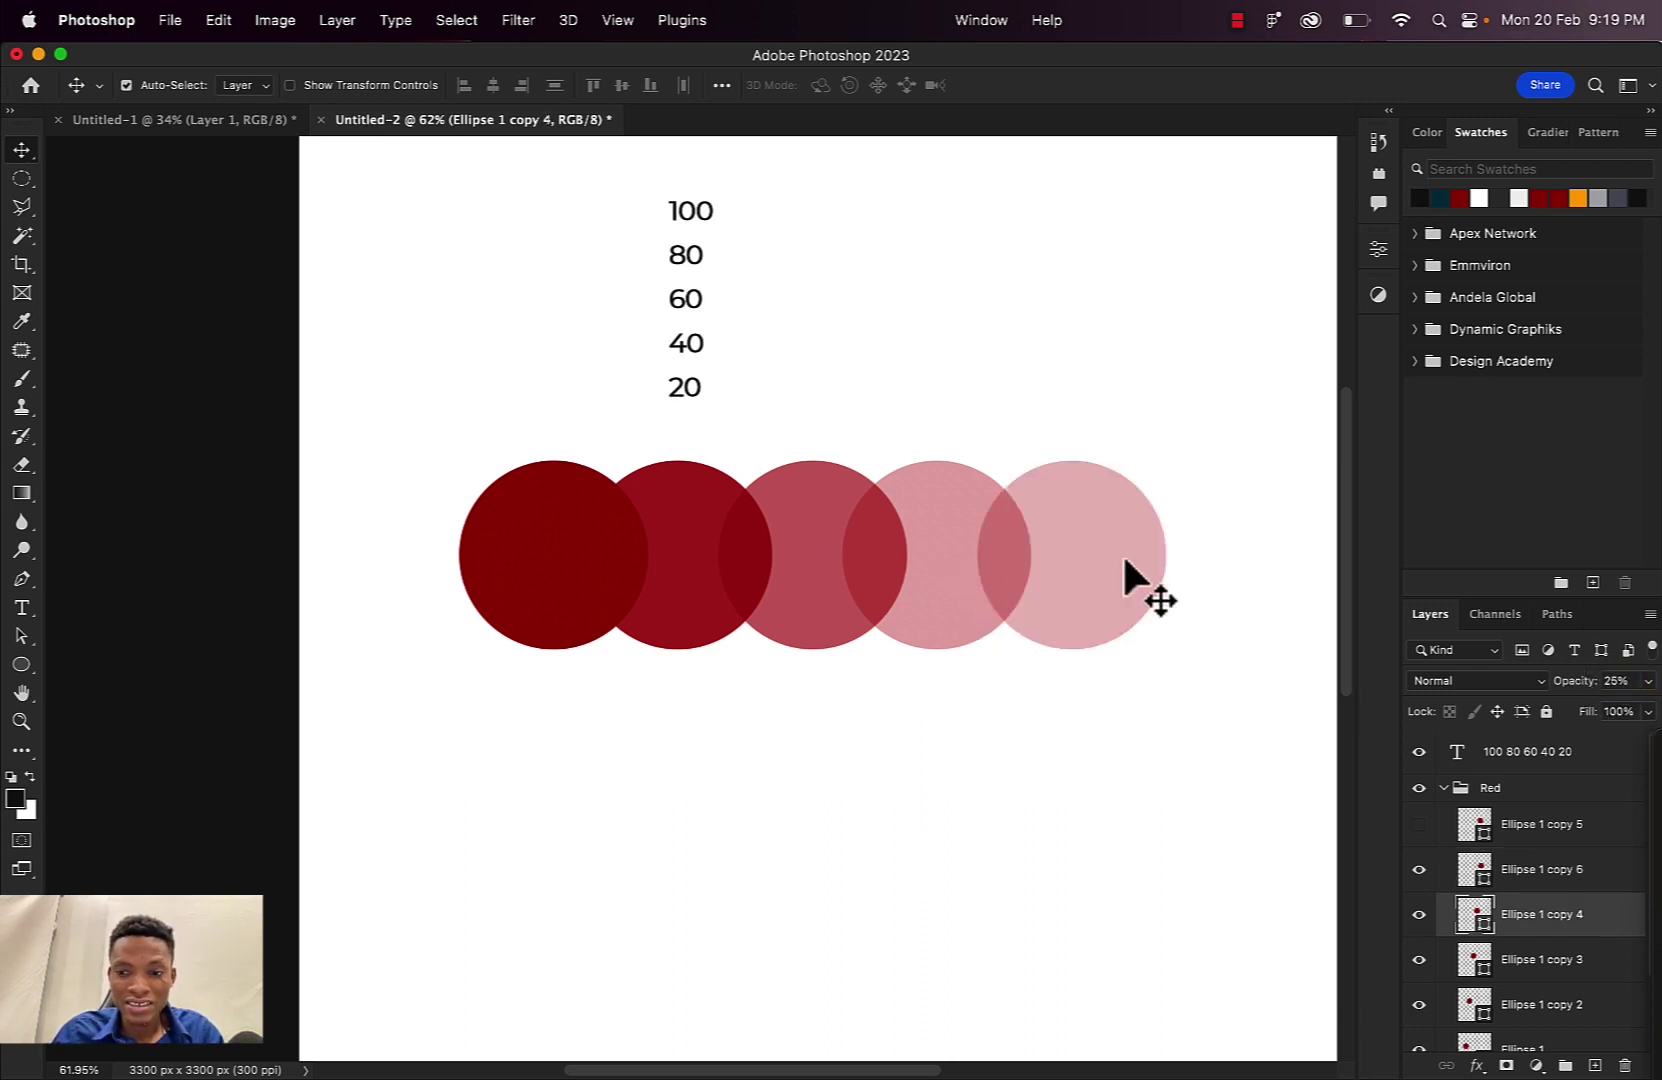
click(1620, 681)
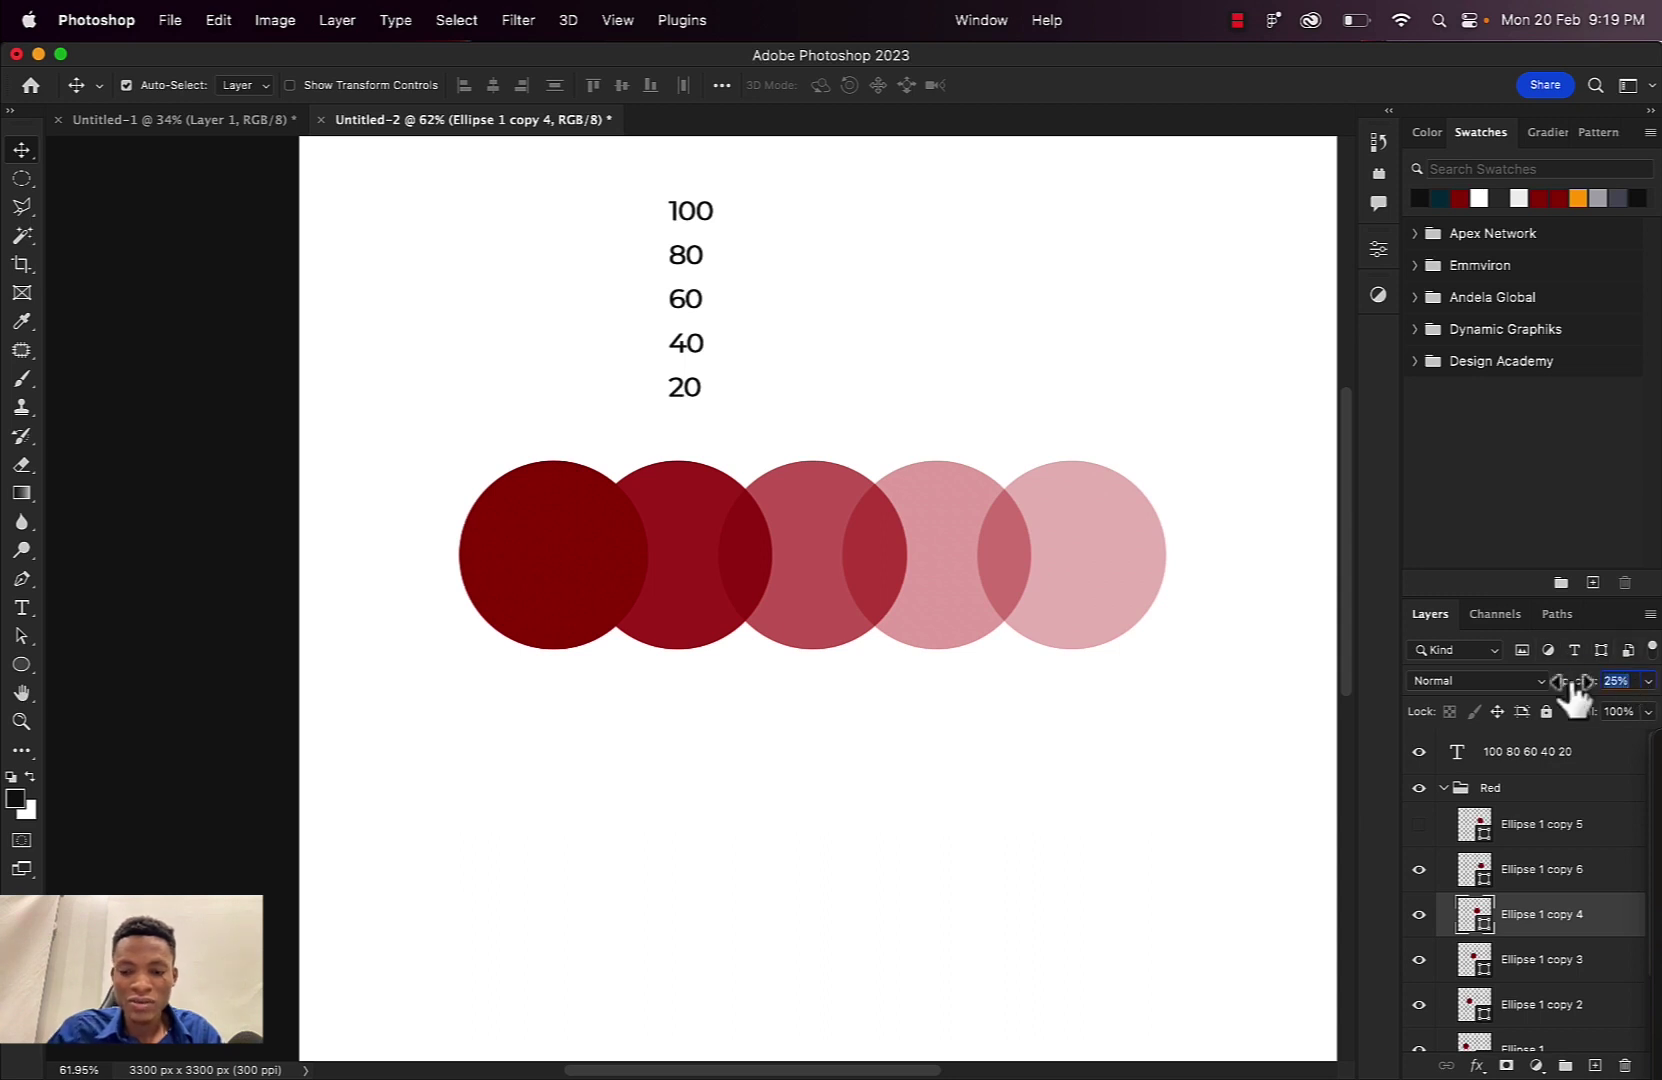
text(40)
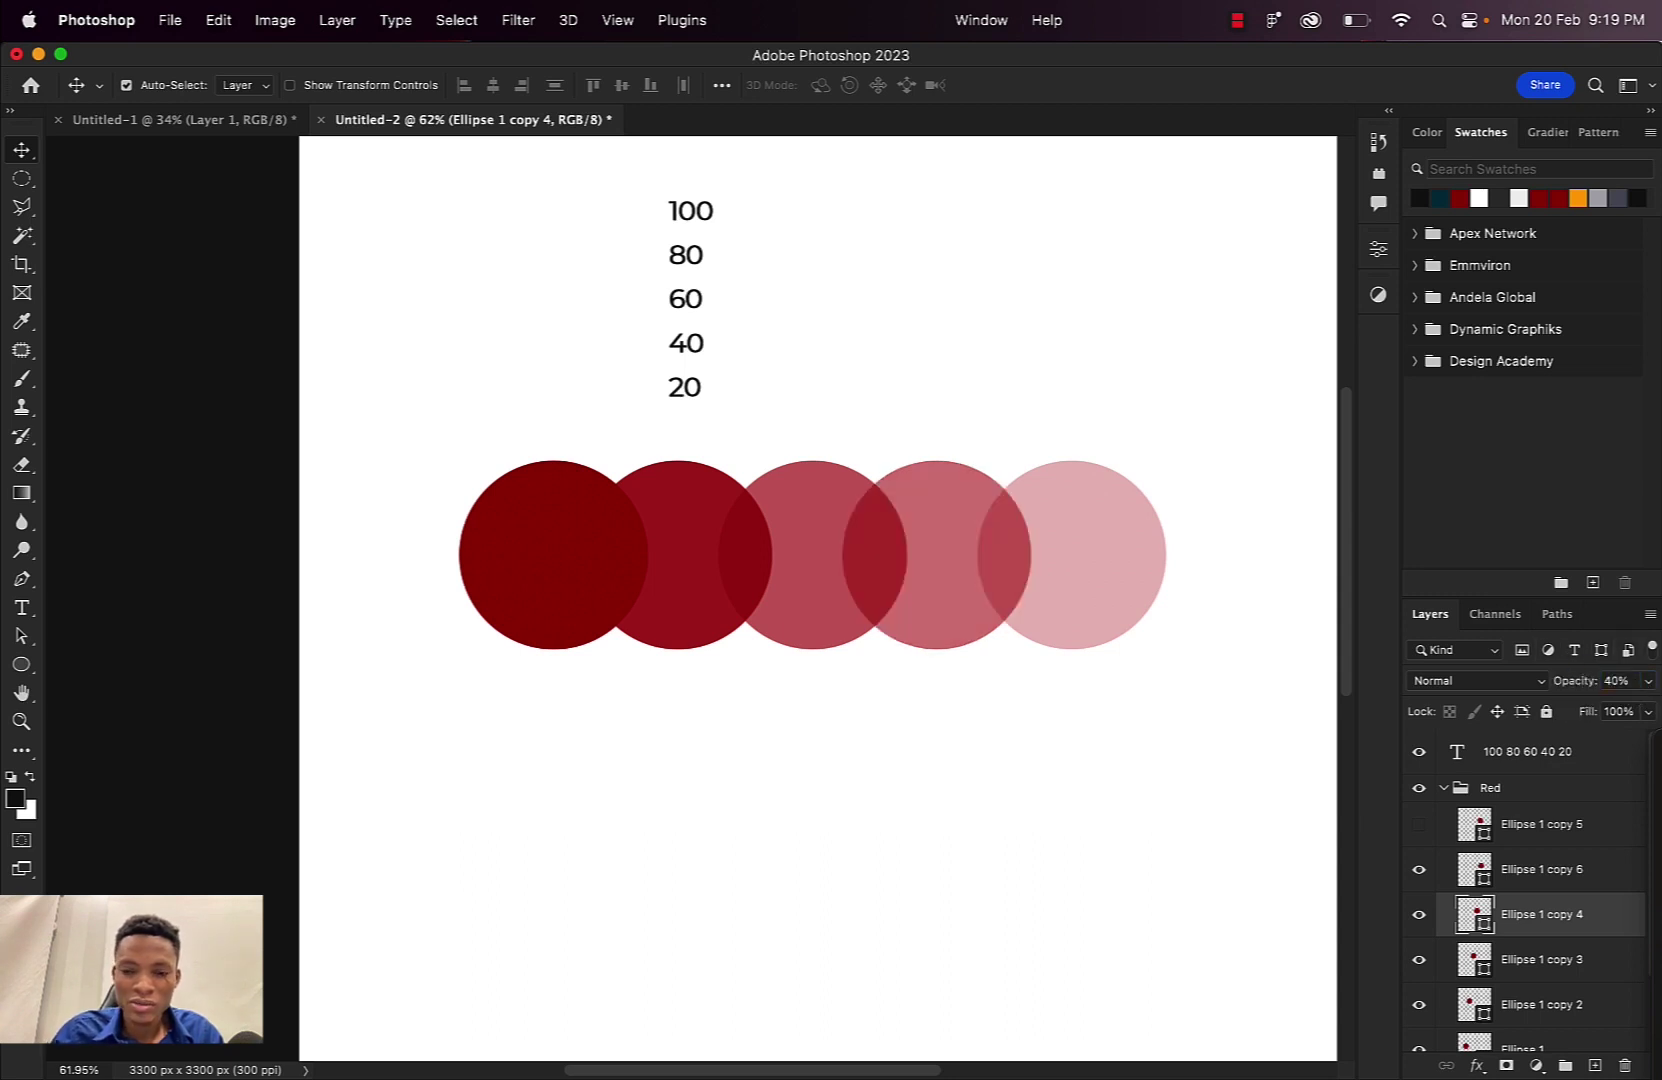
click(805, 531)
click(1621, 681)
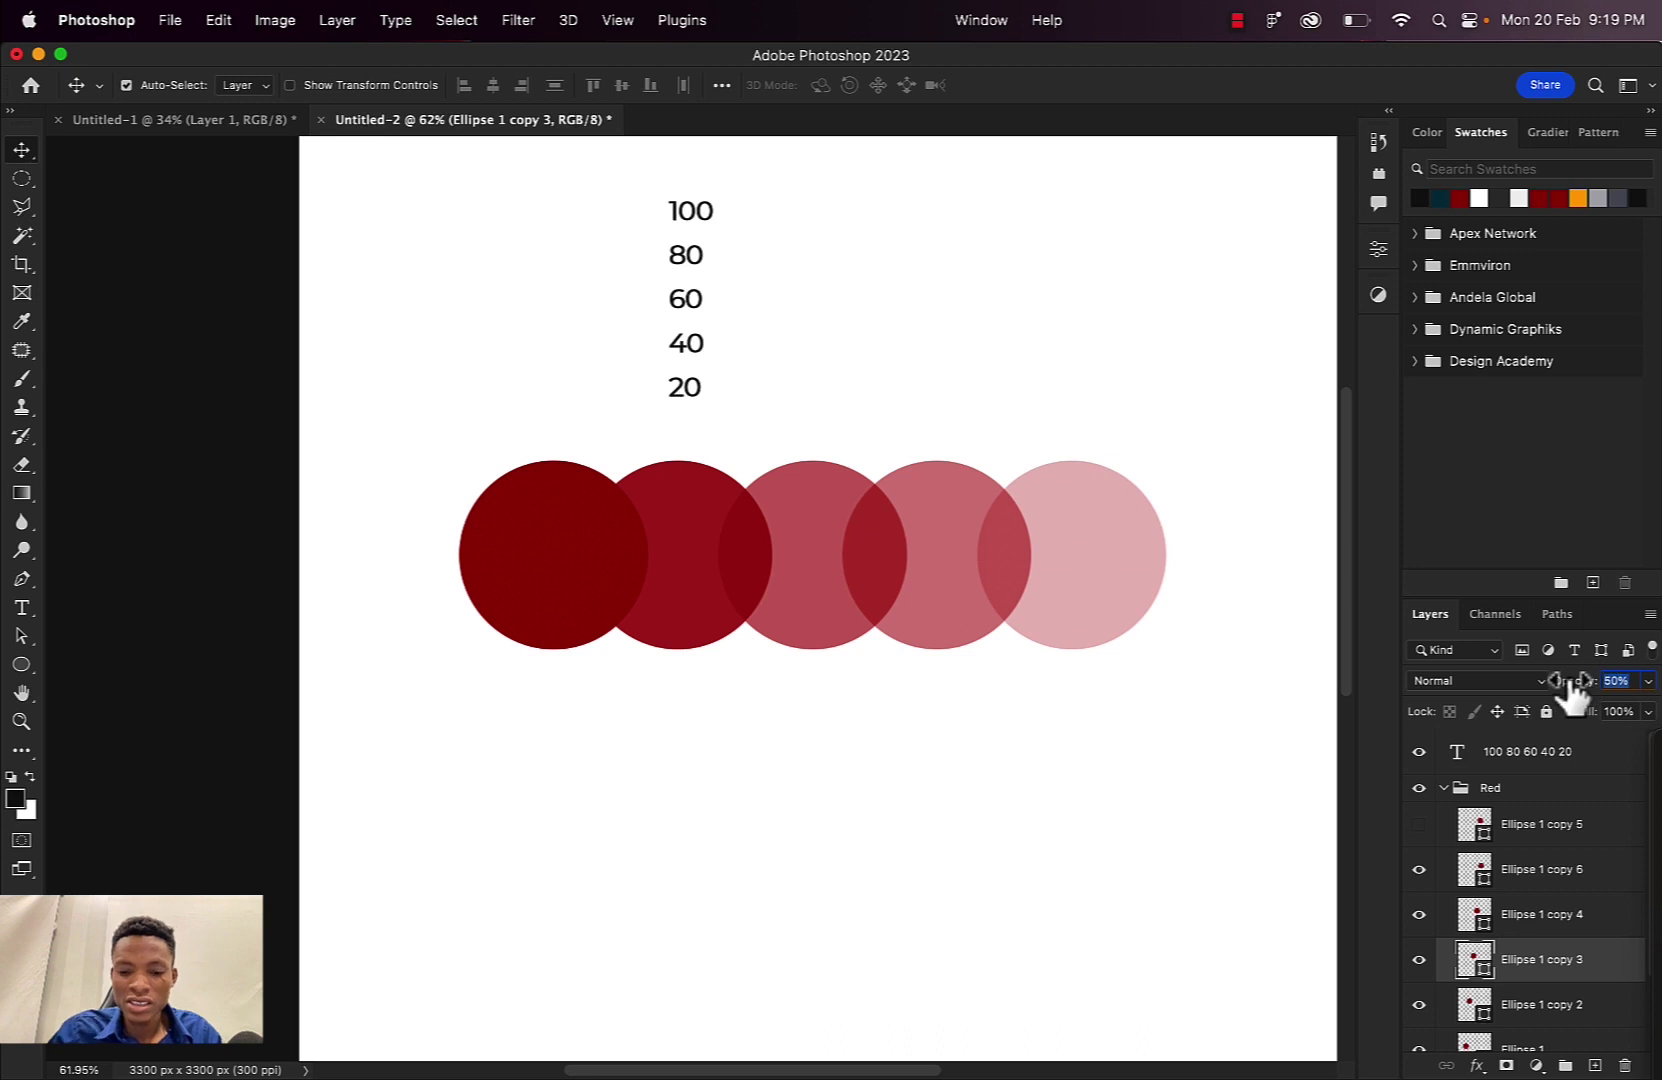
text(60)
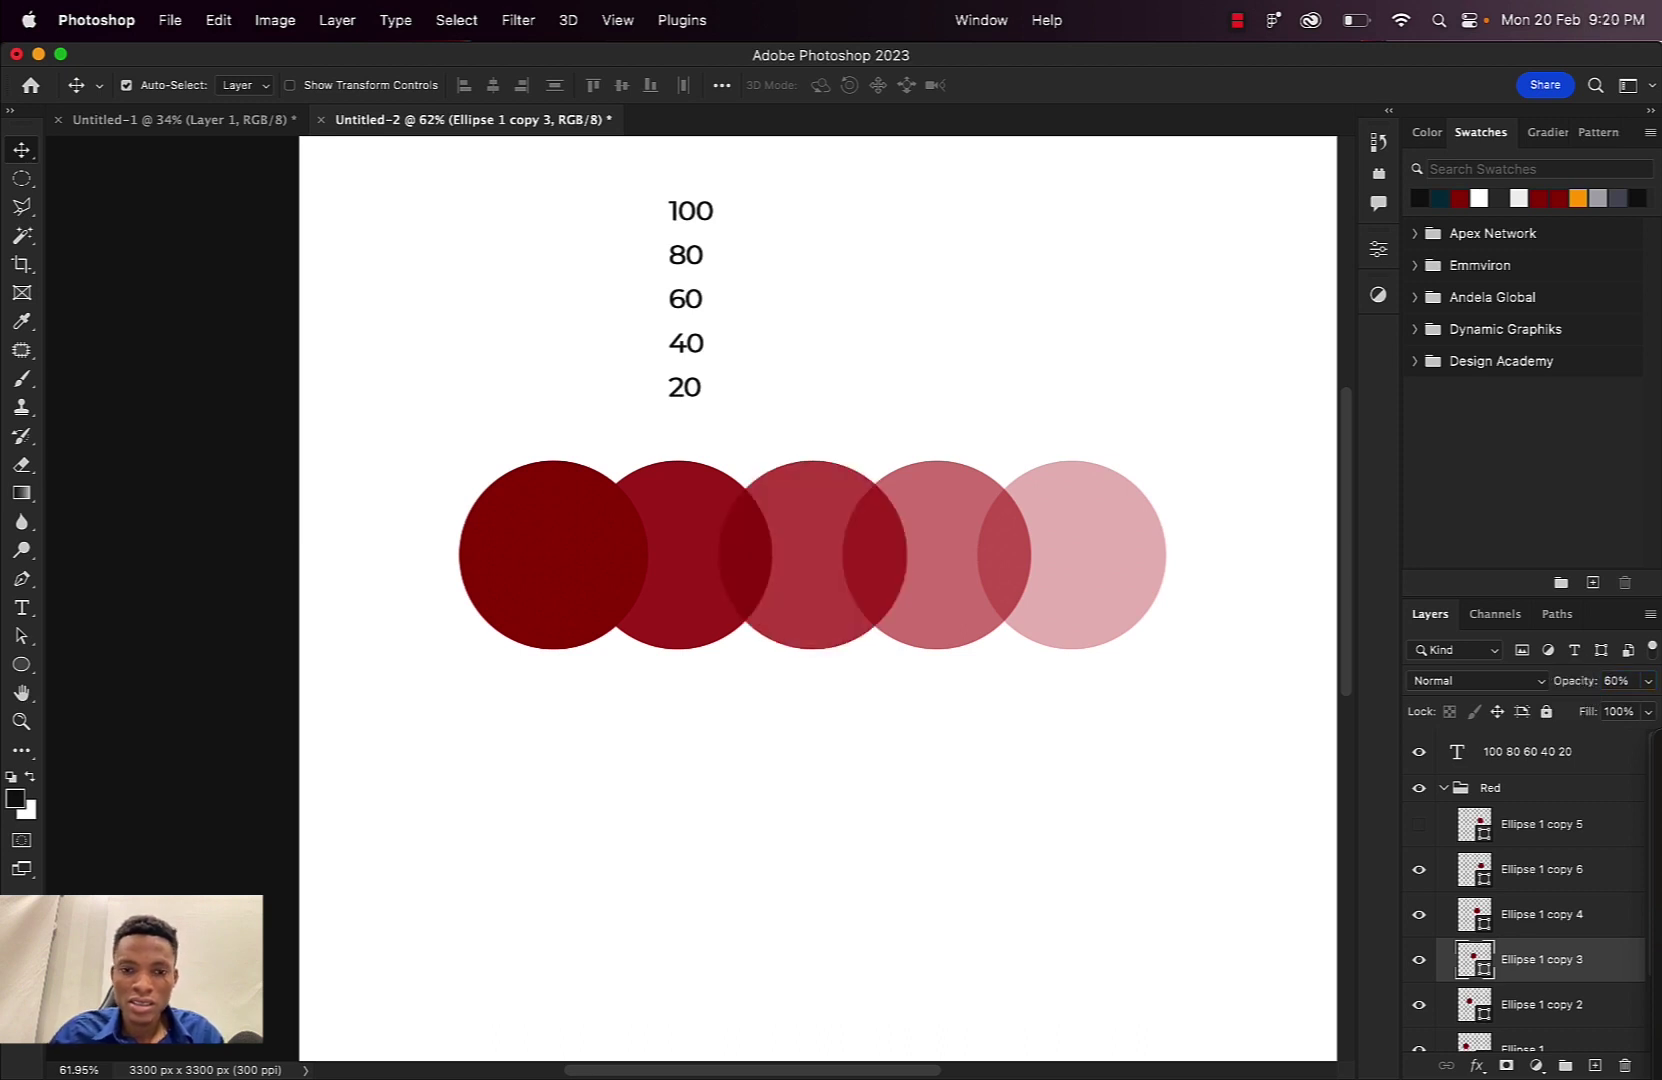
click(686, 556)
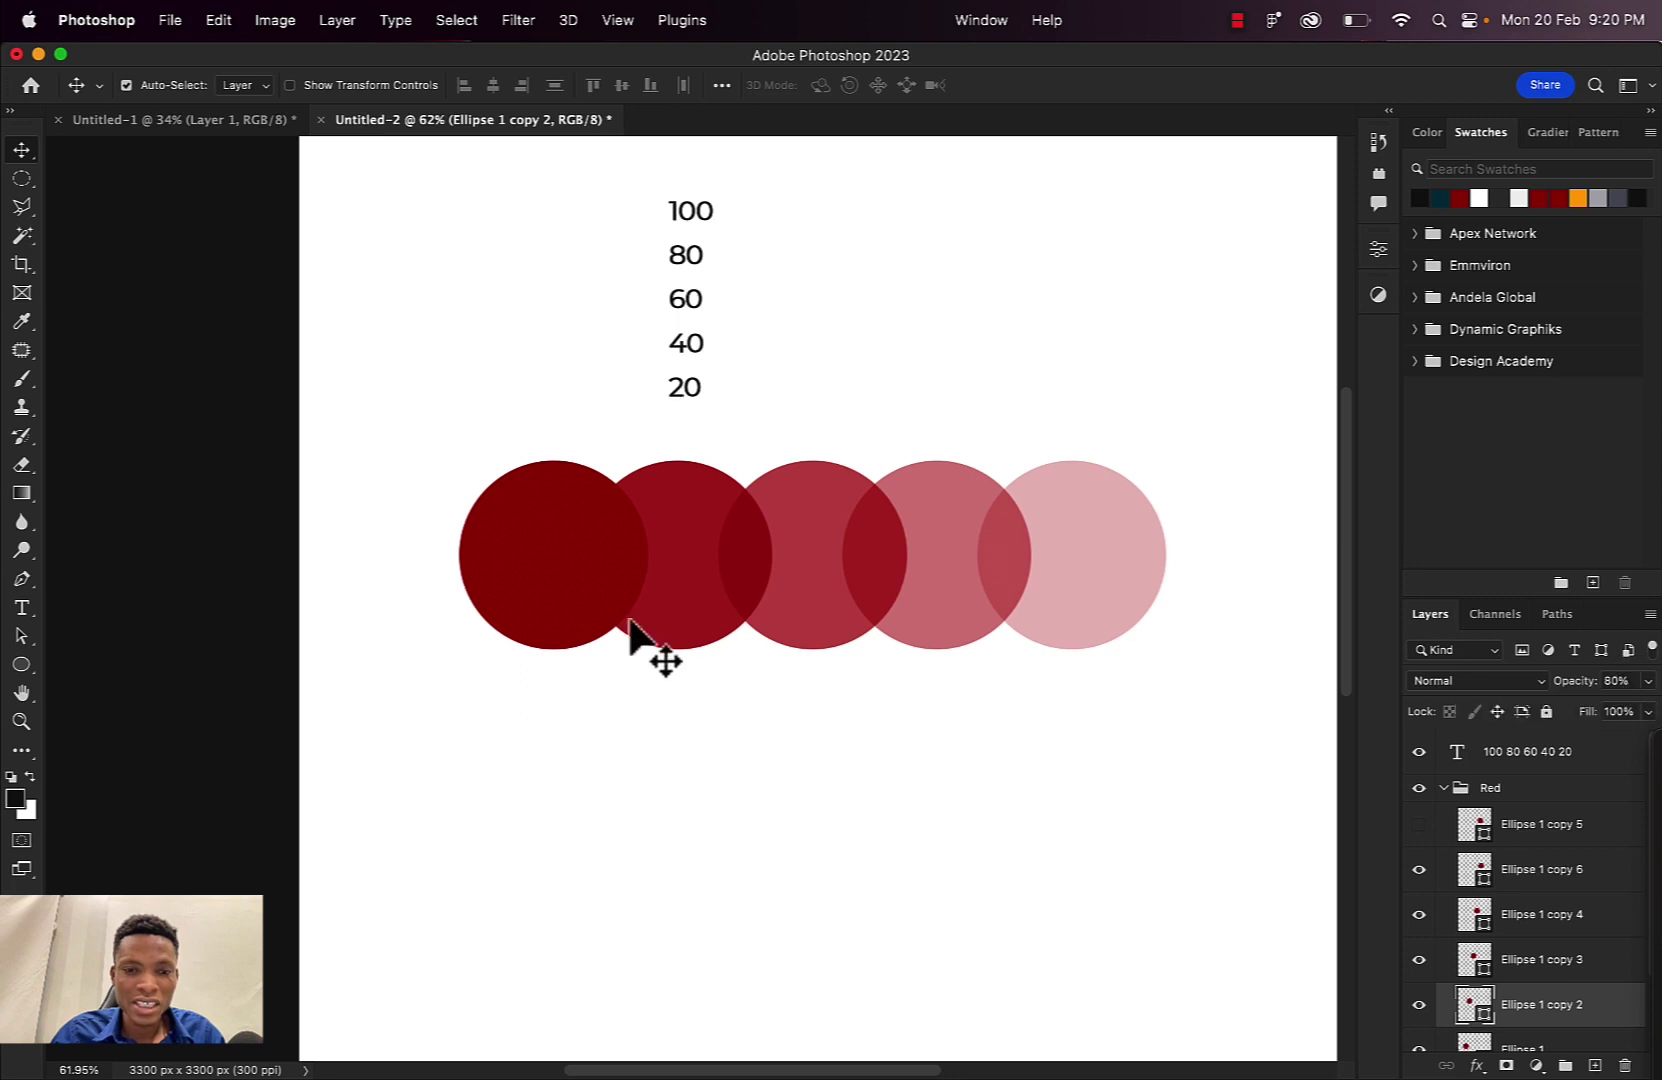
Delete the number list text layer above the red circles
key(z)
drag(955, 676, 1187, 642)
key(v)
click(810, 495)
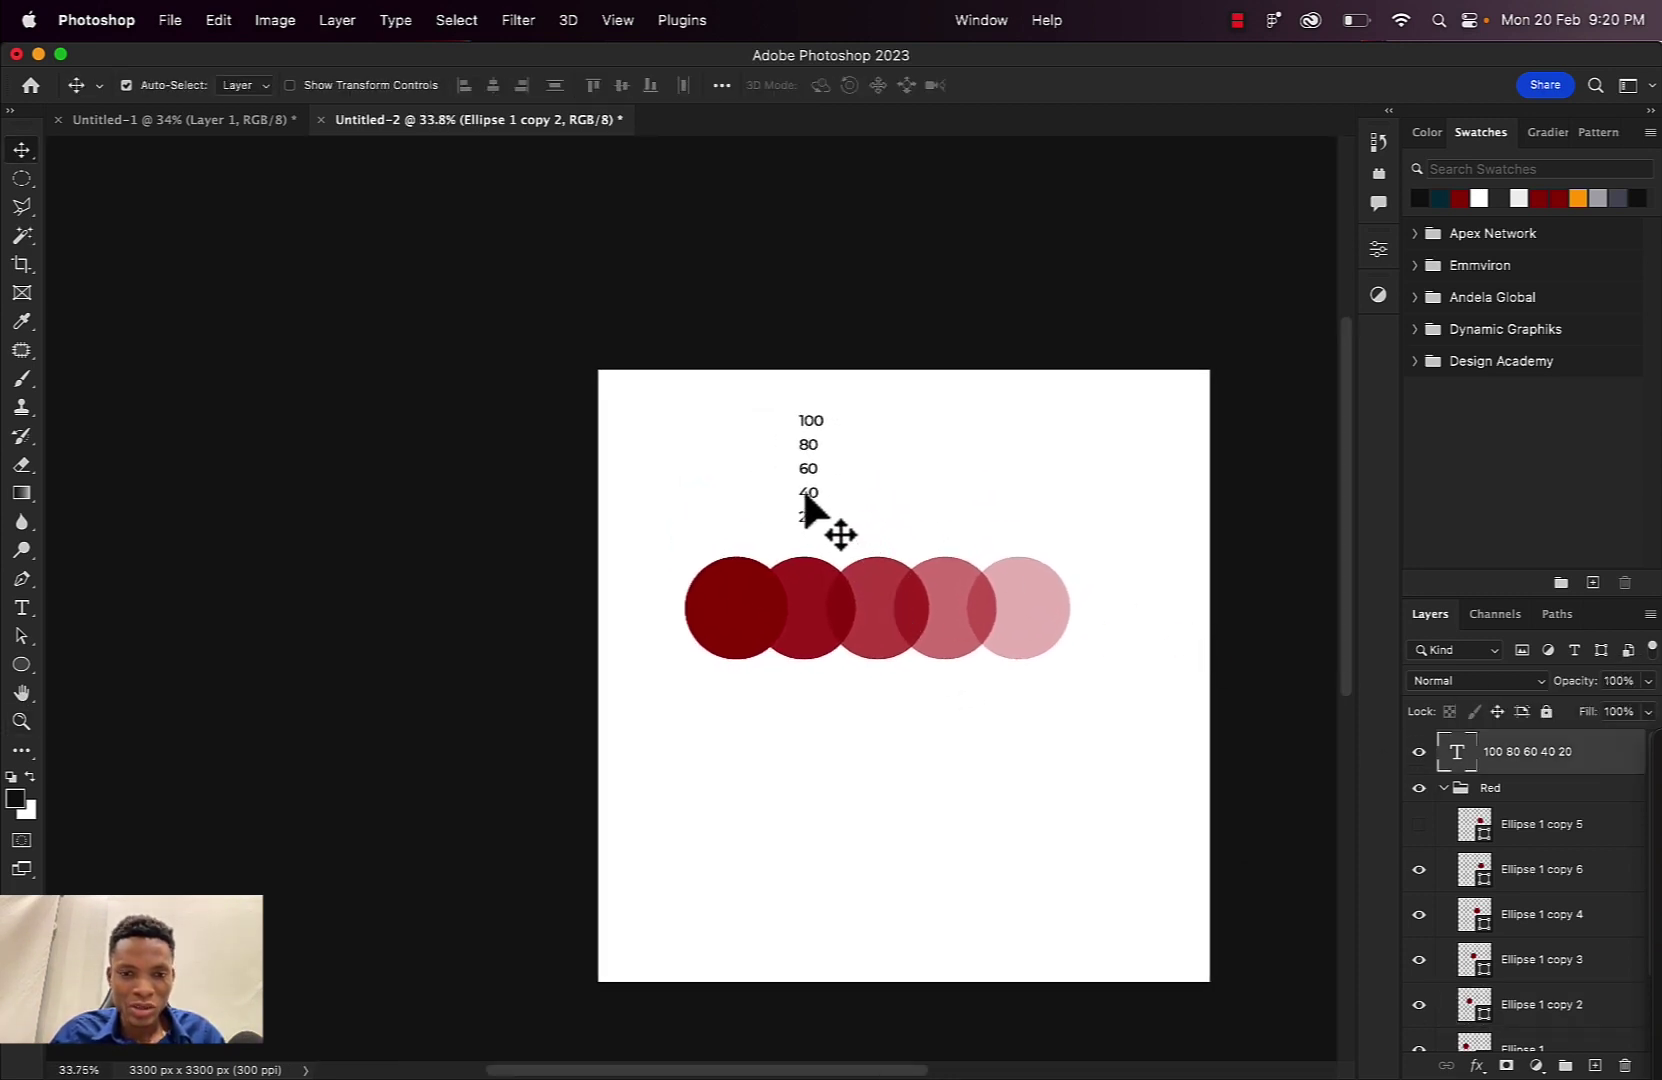
key(Delete)
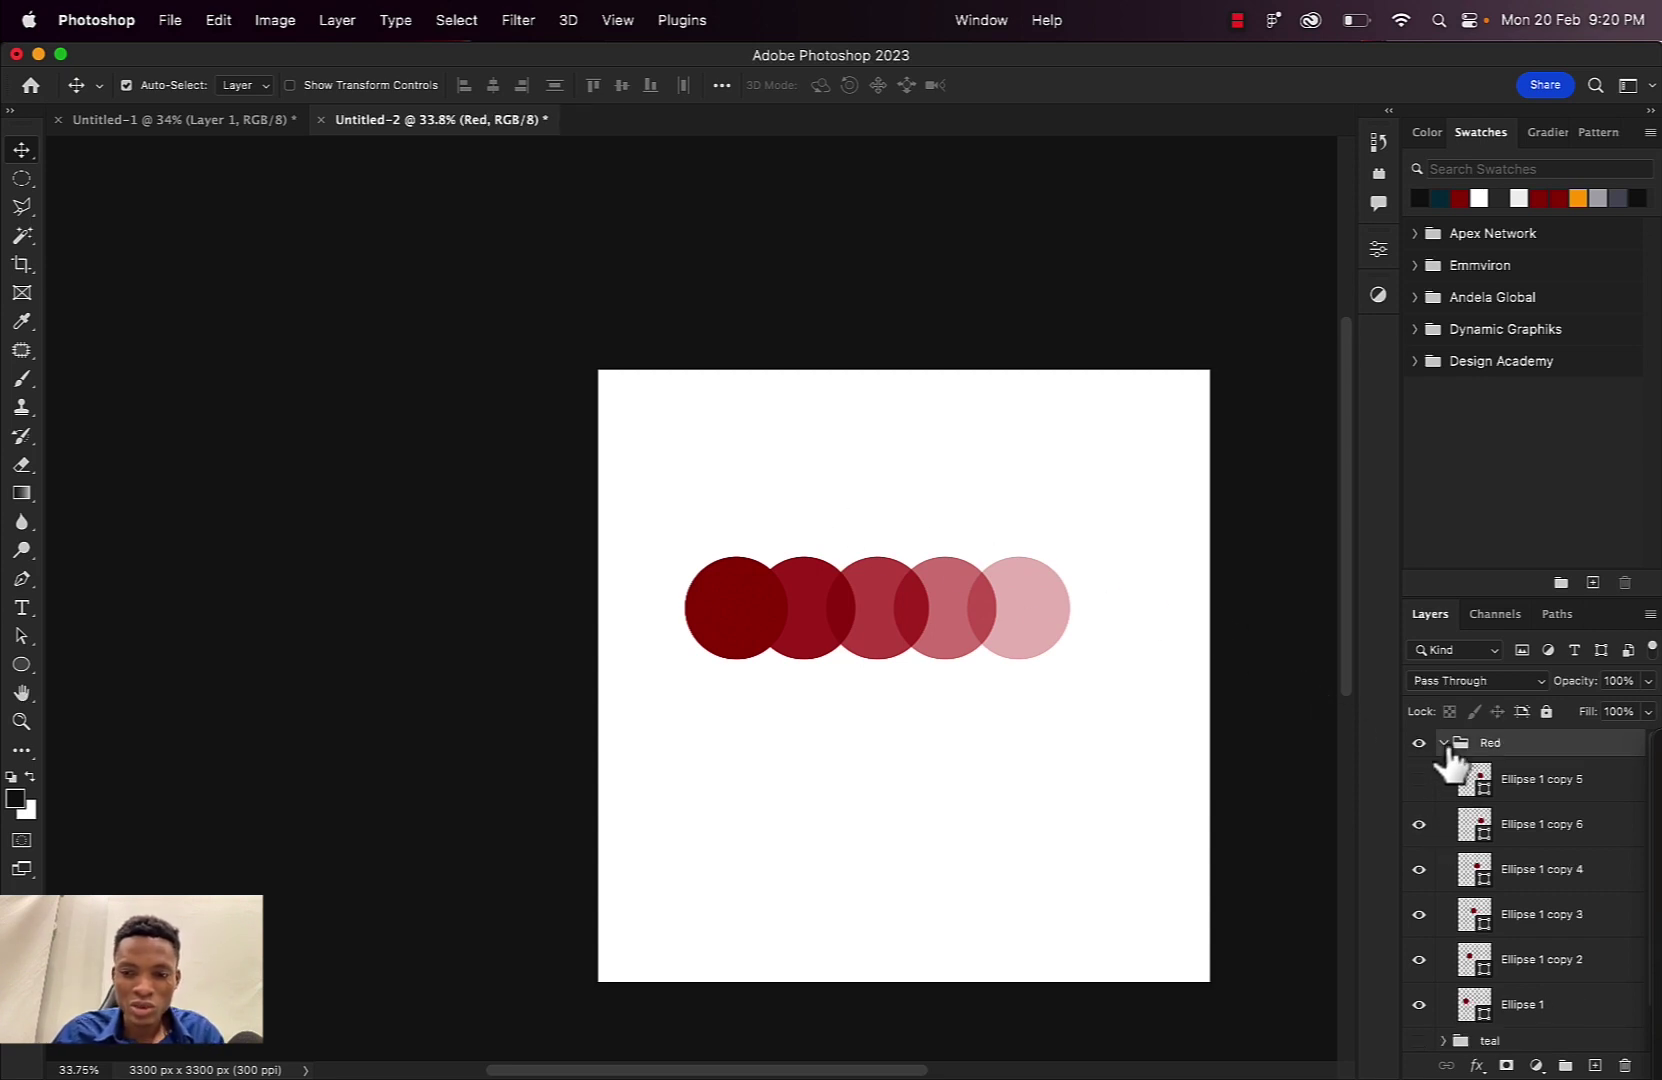
Delete the hidden circle layer Ellipse 1 copy 5 from the Red group
click(1419, 779)
click(1419, 779)
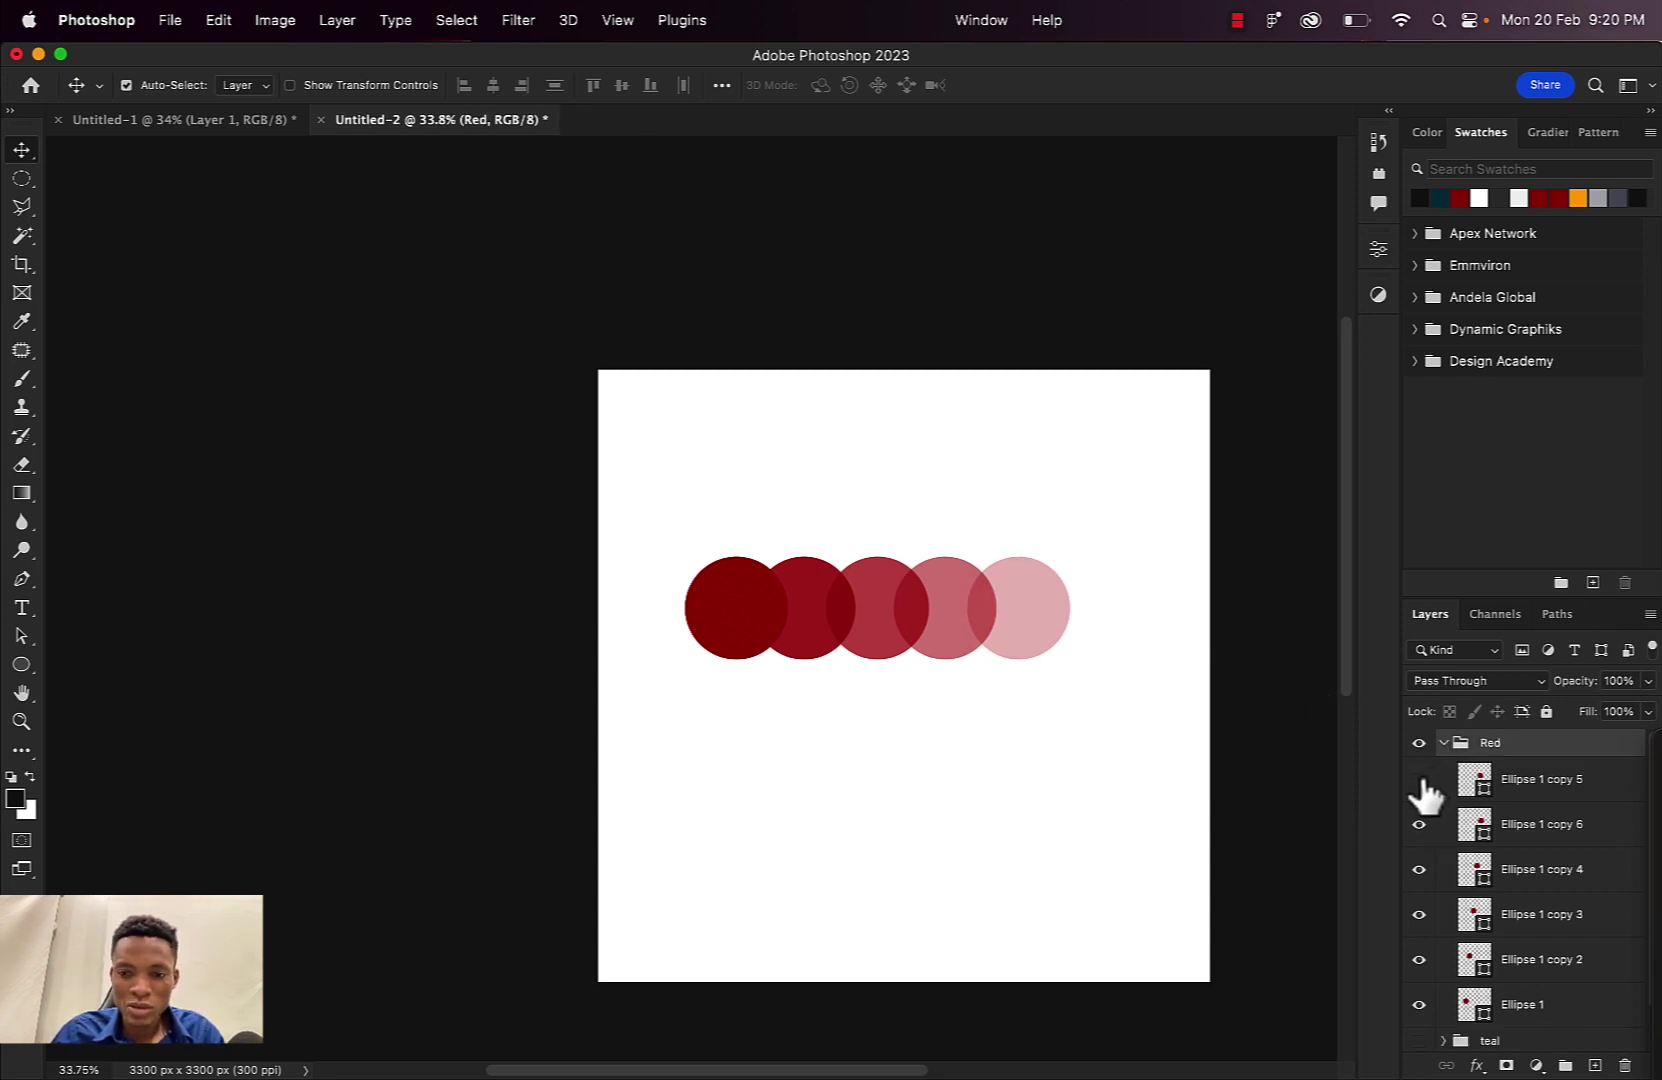
click(1503, 795)
key(Delete)
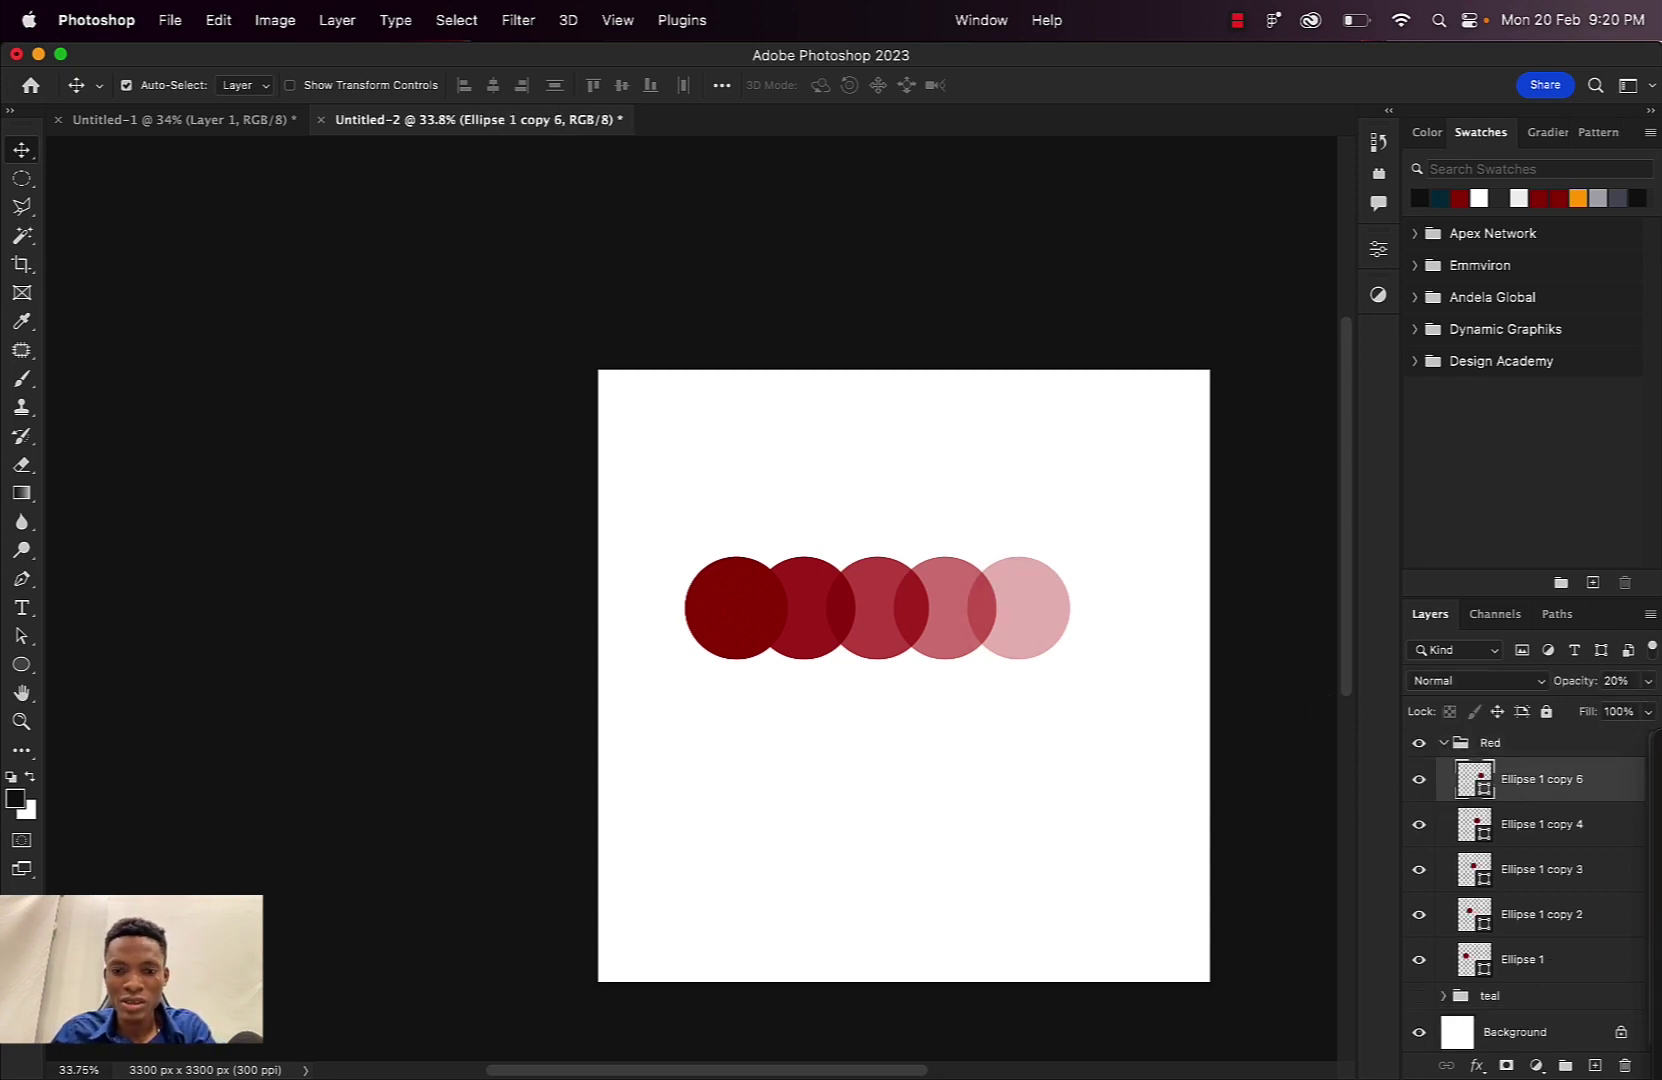
Collapse the Red group, show the teal group and delete the last circle of the teal row
click(1443, 742)
click(1419, 771)
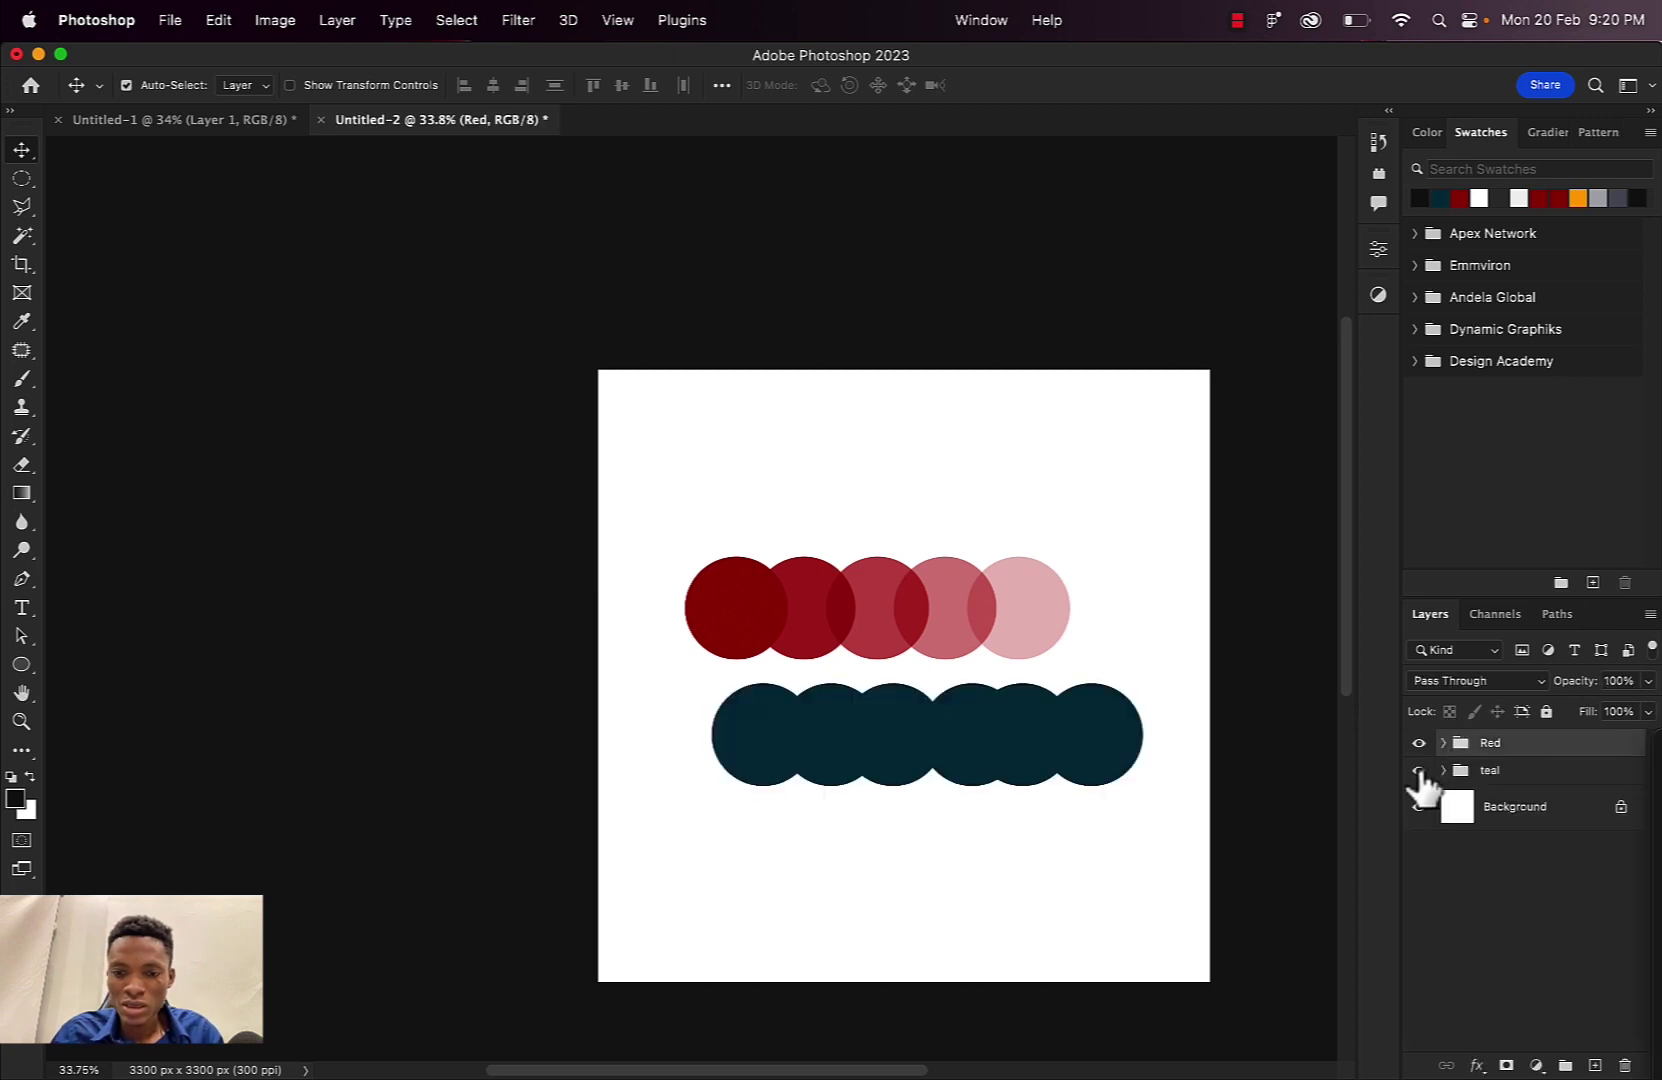
click(1091, 710)
key(Delete)
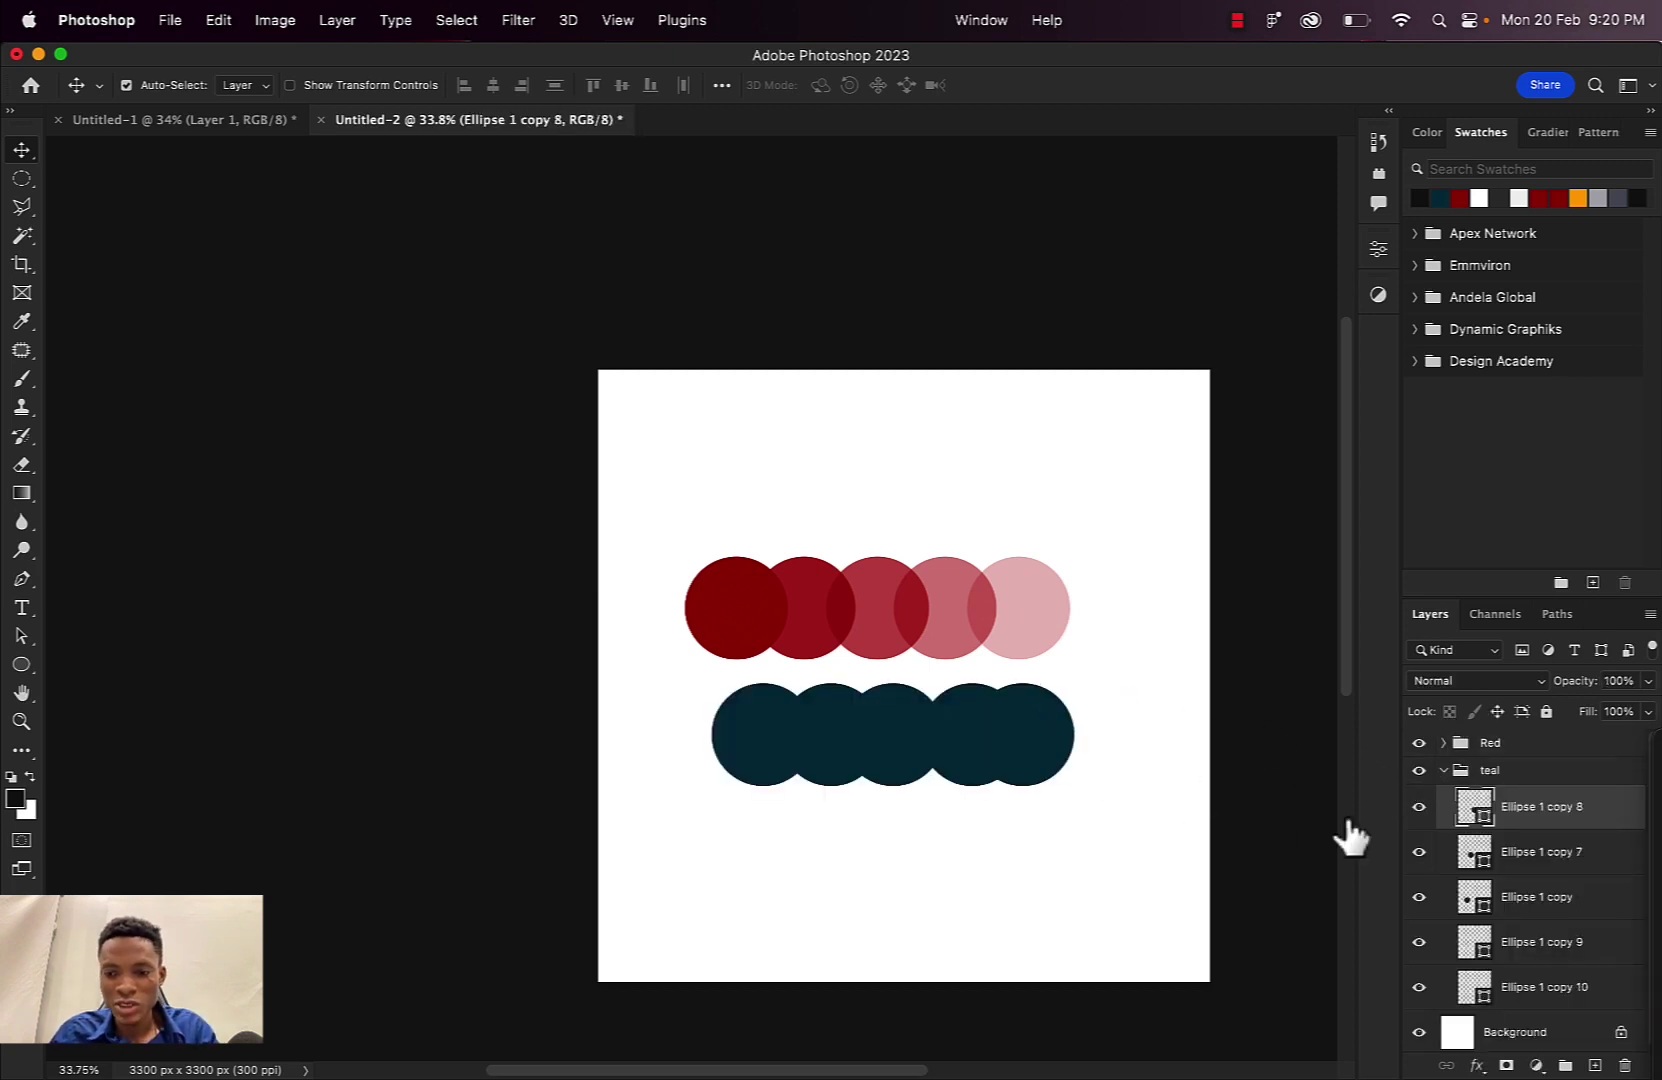
Set the opacity of the second teal circle, Ellipse 1 copy 7, to 80%
click(760, 728)
key(z)
drag(760, 733, 812, 762)
key(v)
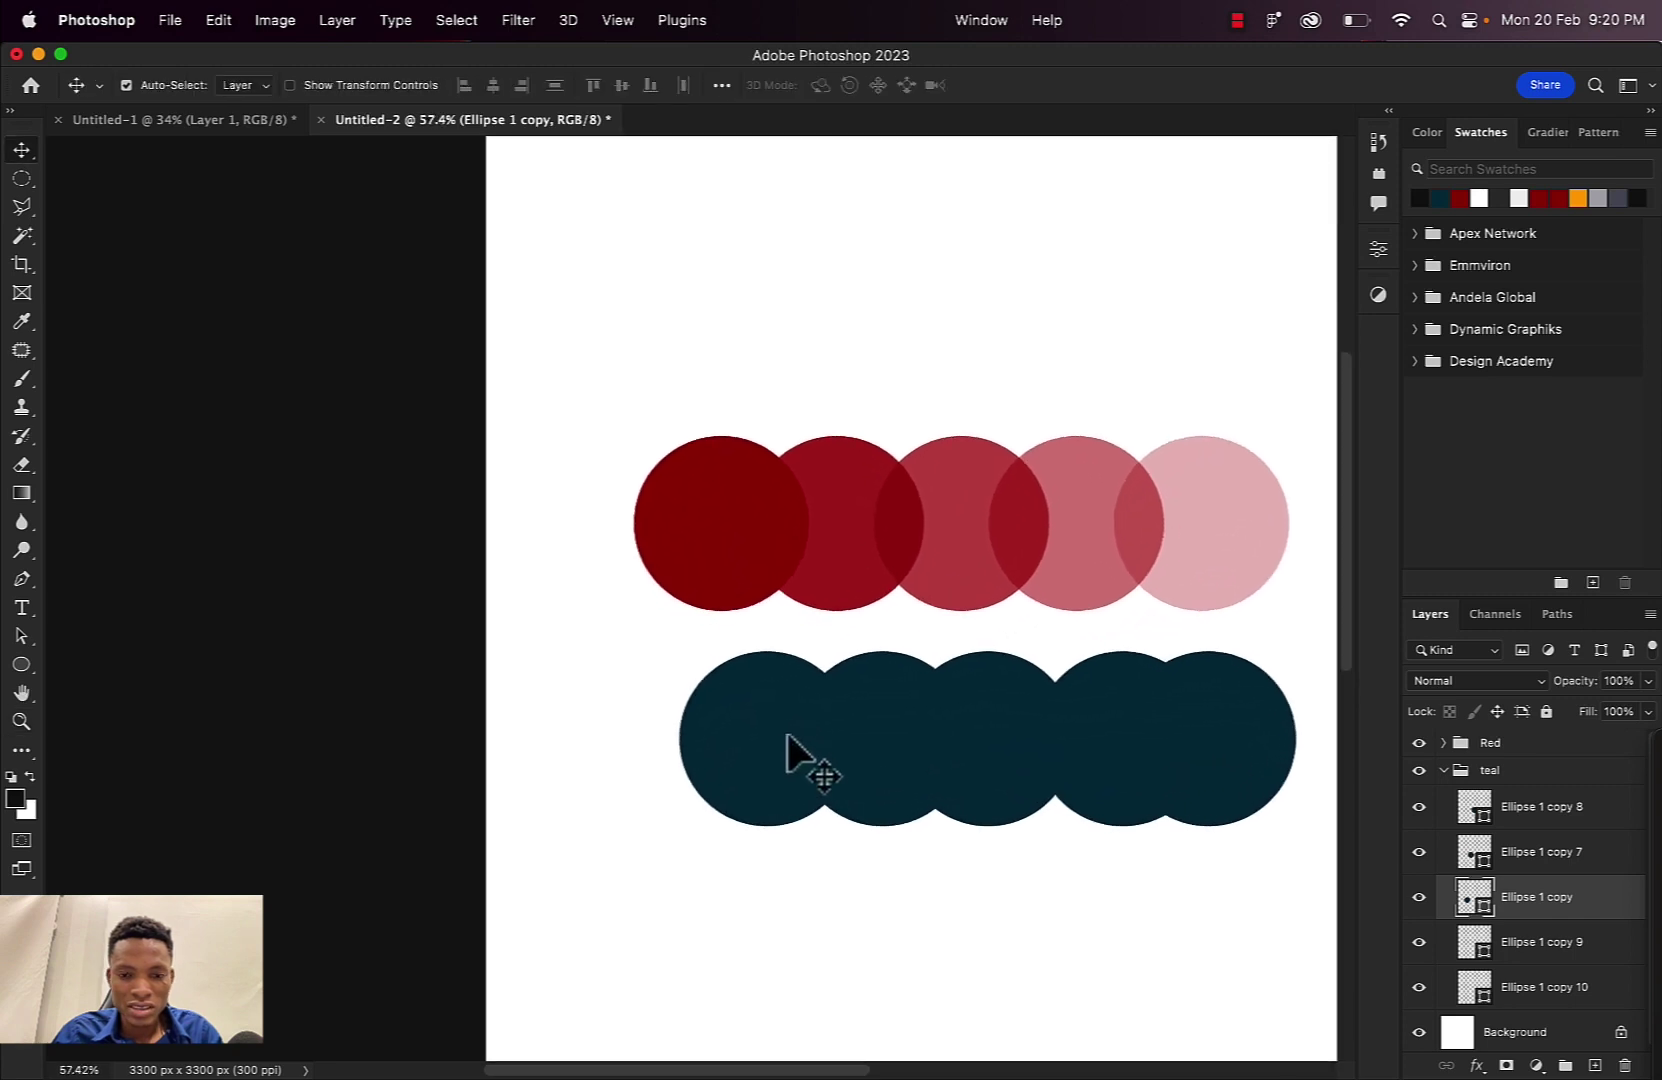
click(896, 705)
click(1620, 680)
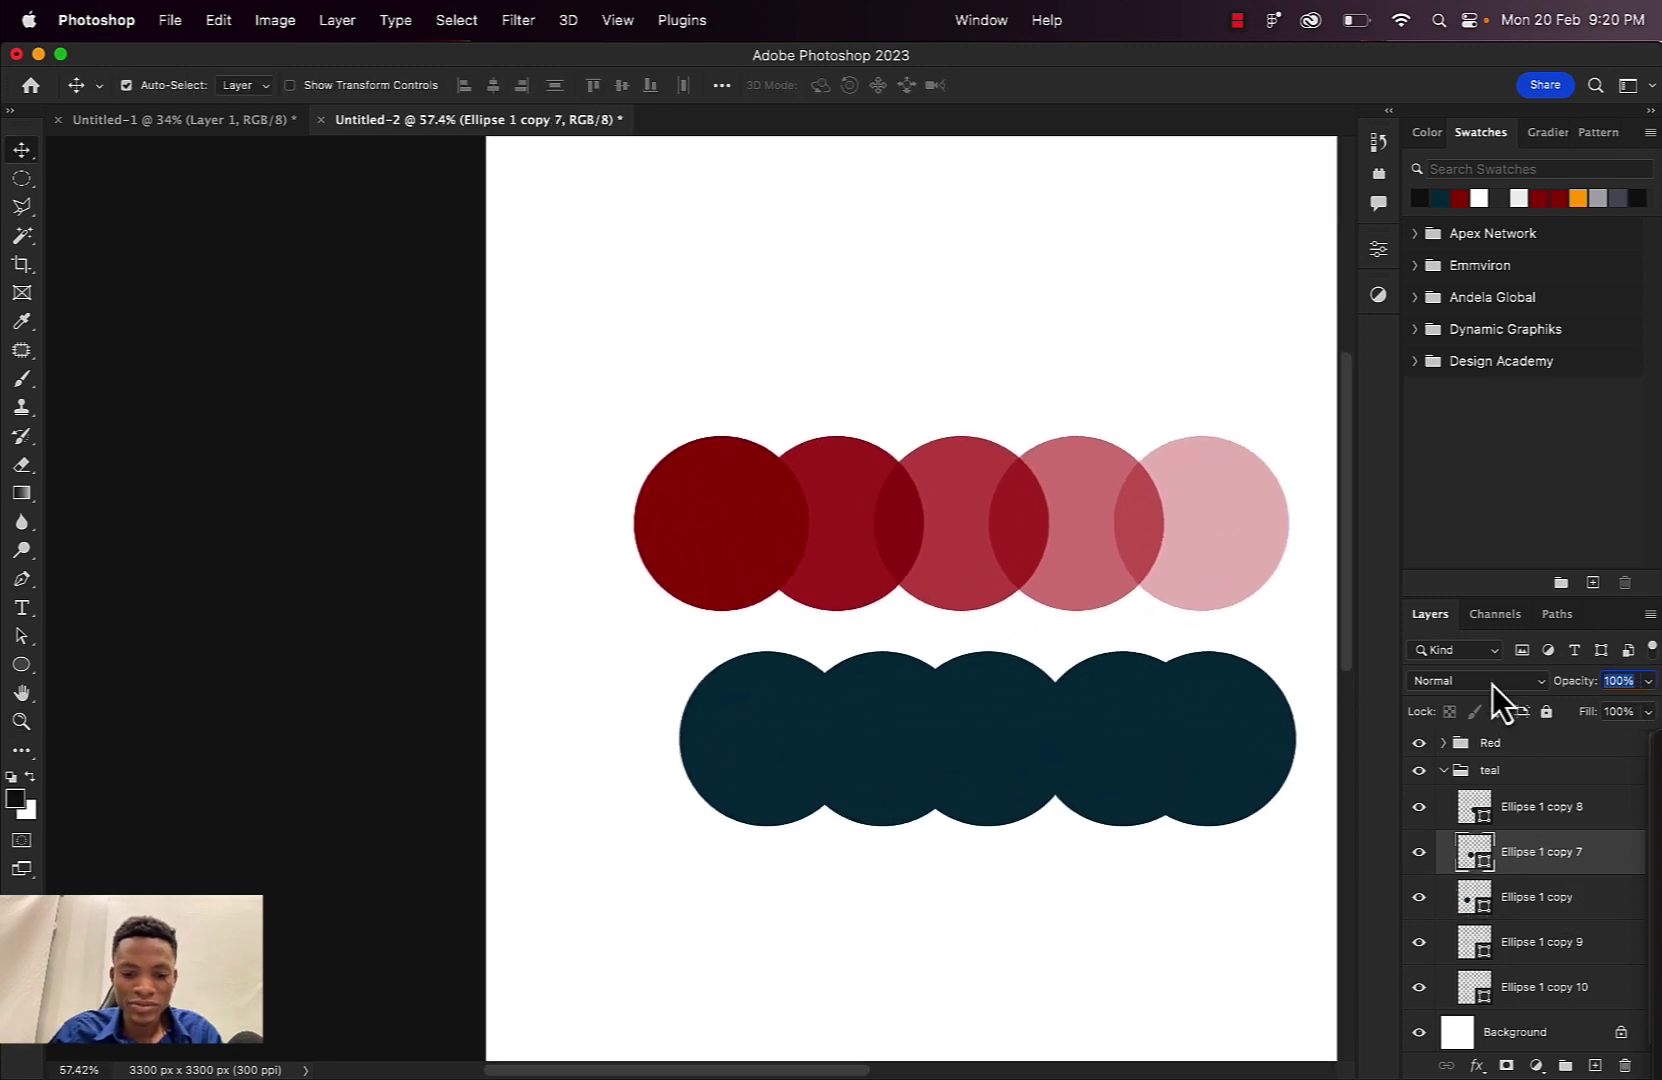
text(80)
key(Return)
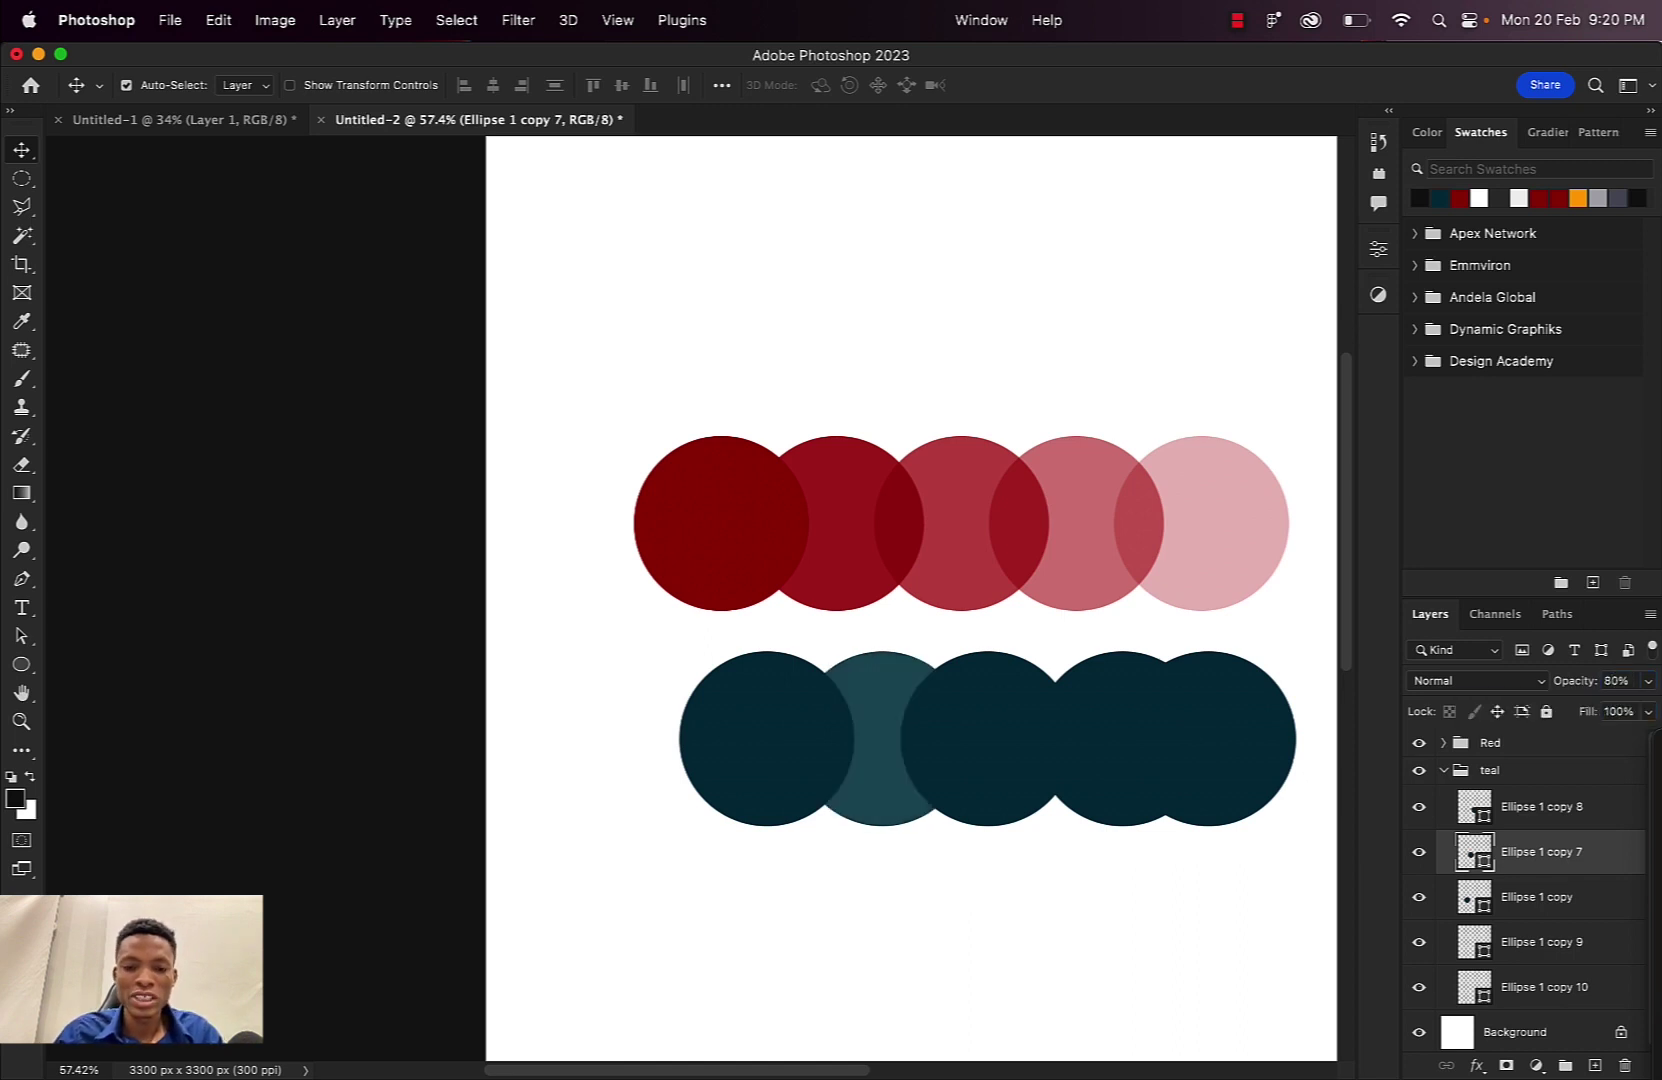
Set the opacity of the third teal circle to 60% and of the fourth teal circle to 40%
click(961, 723)
click(1620, 680)
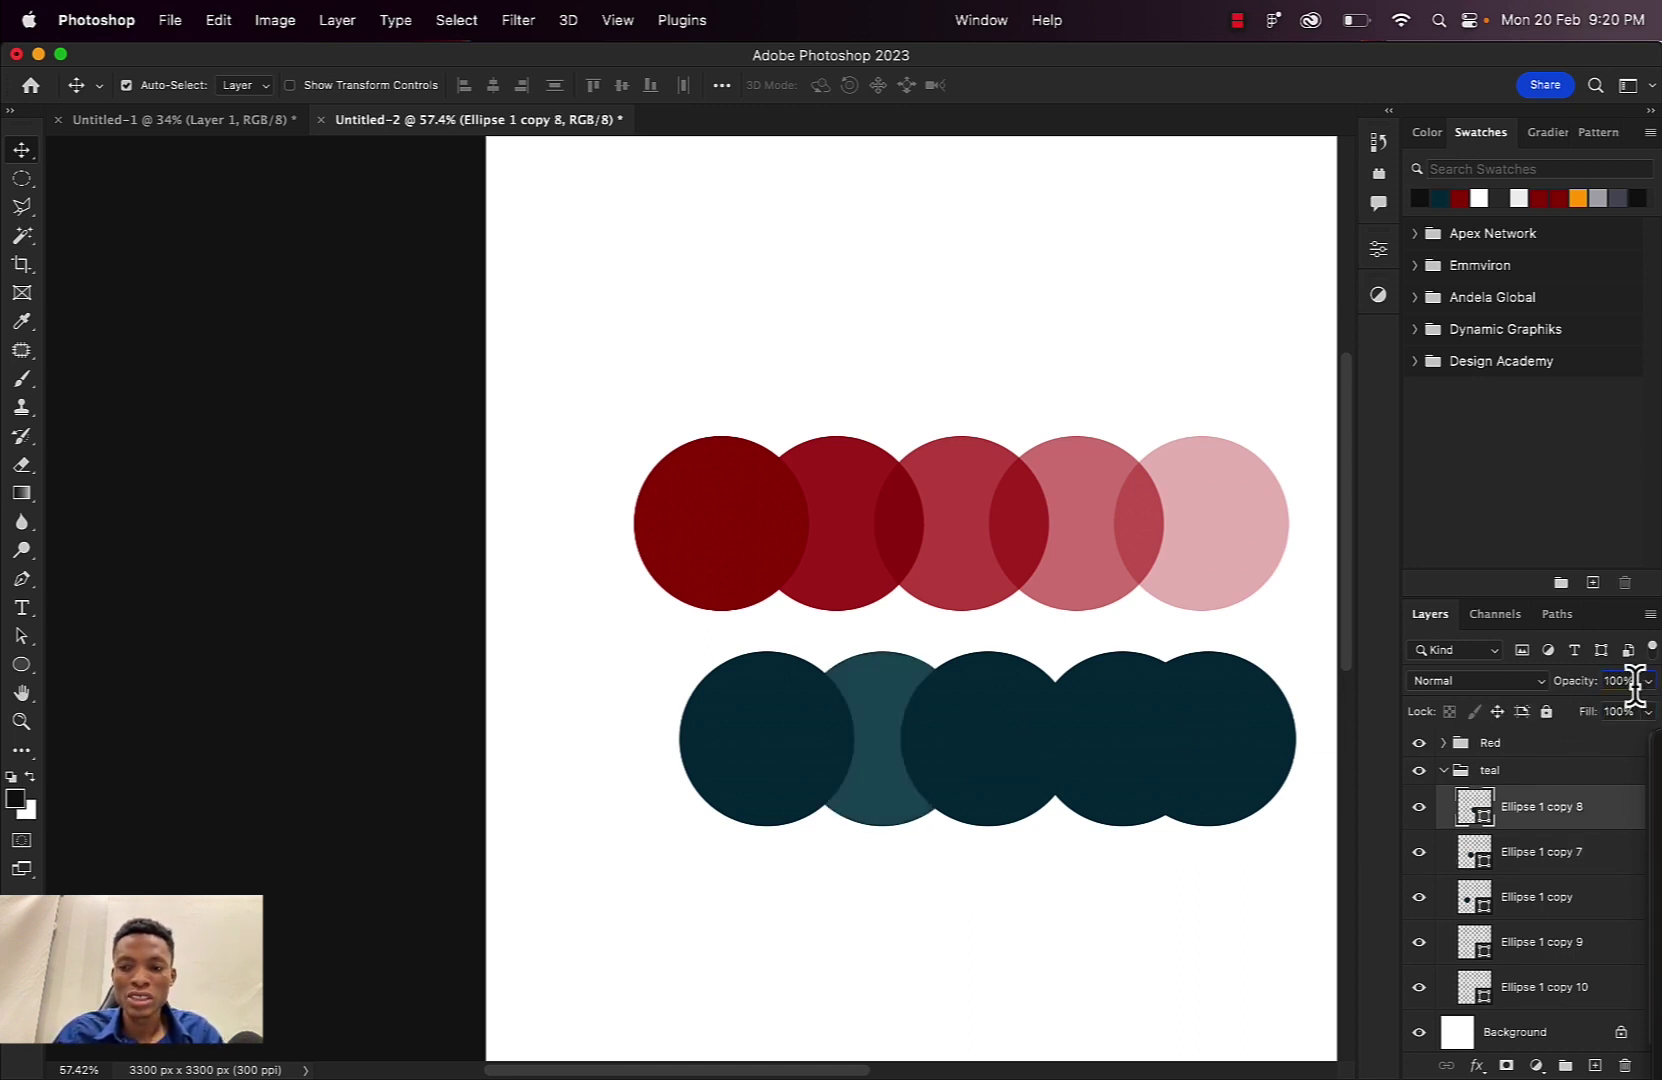
text(60)
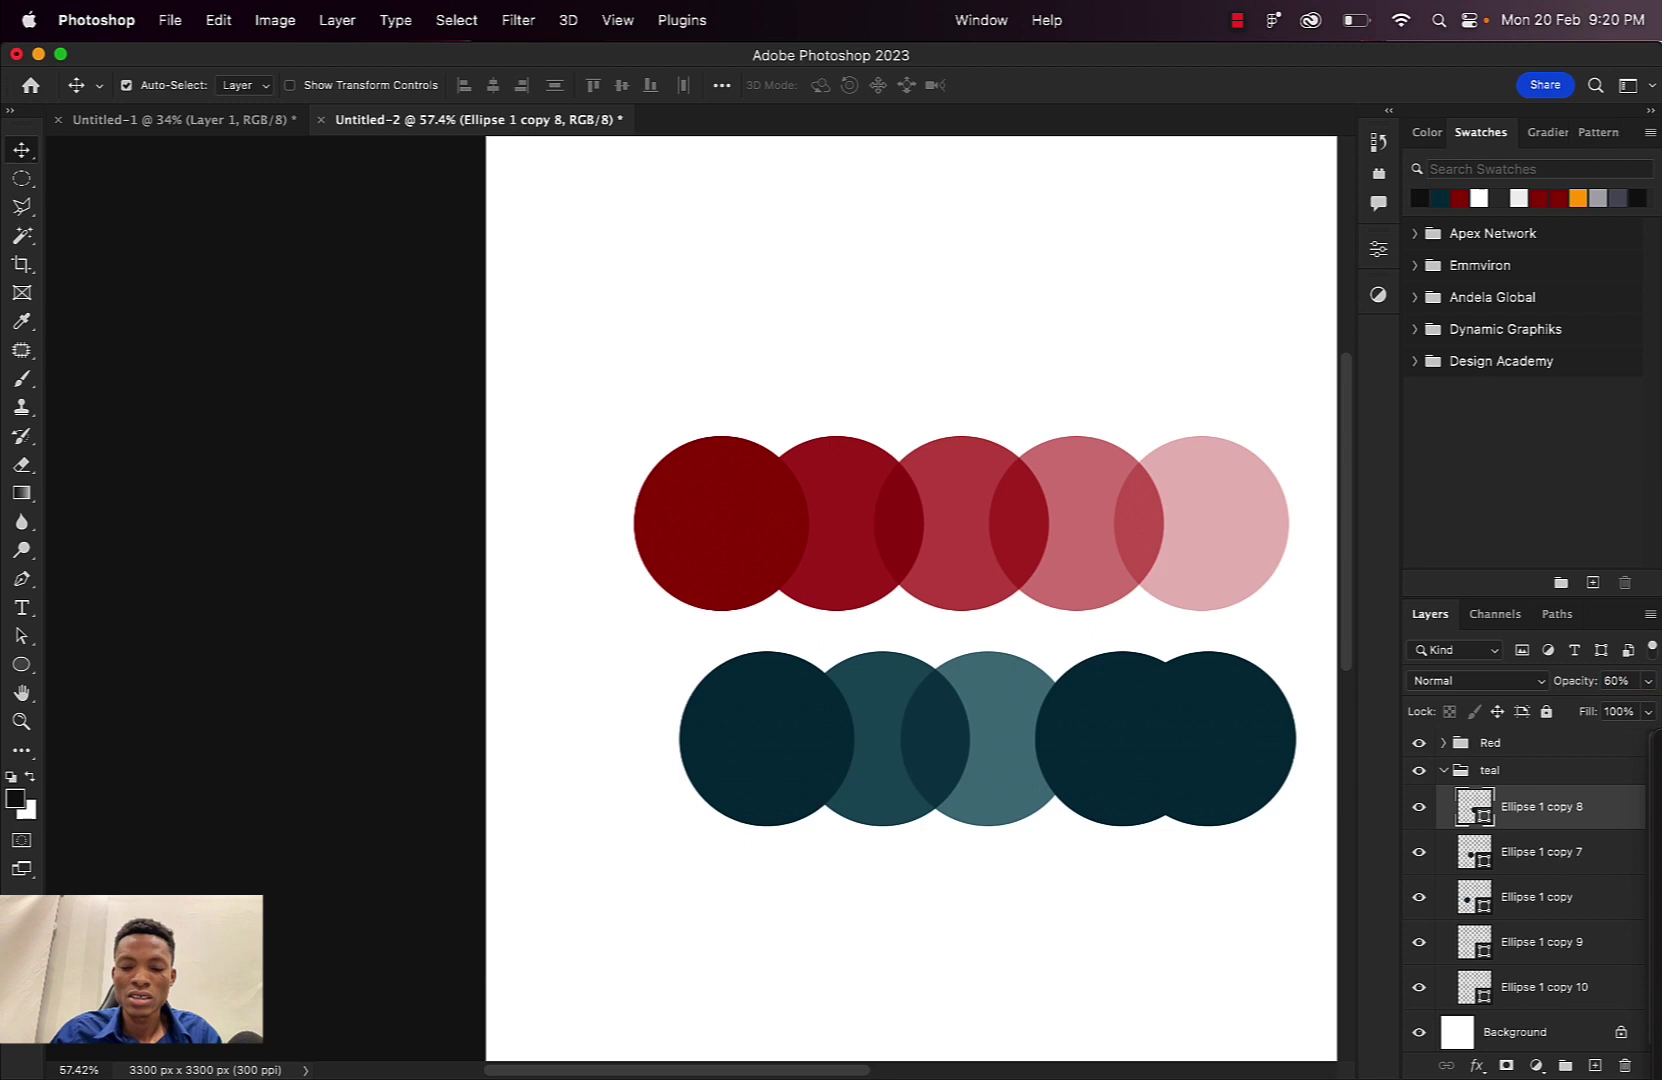
click(1183, 702)
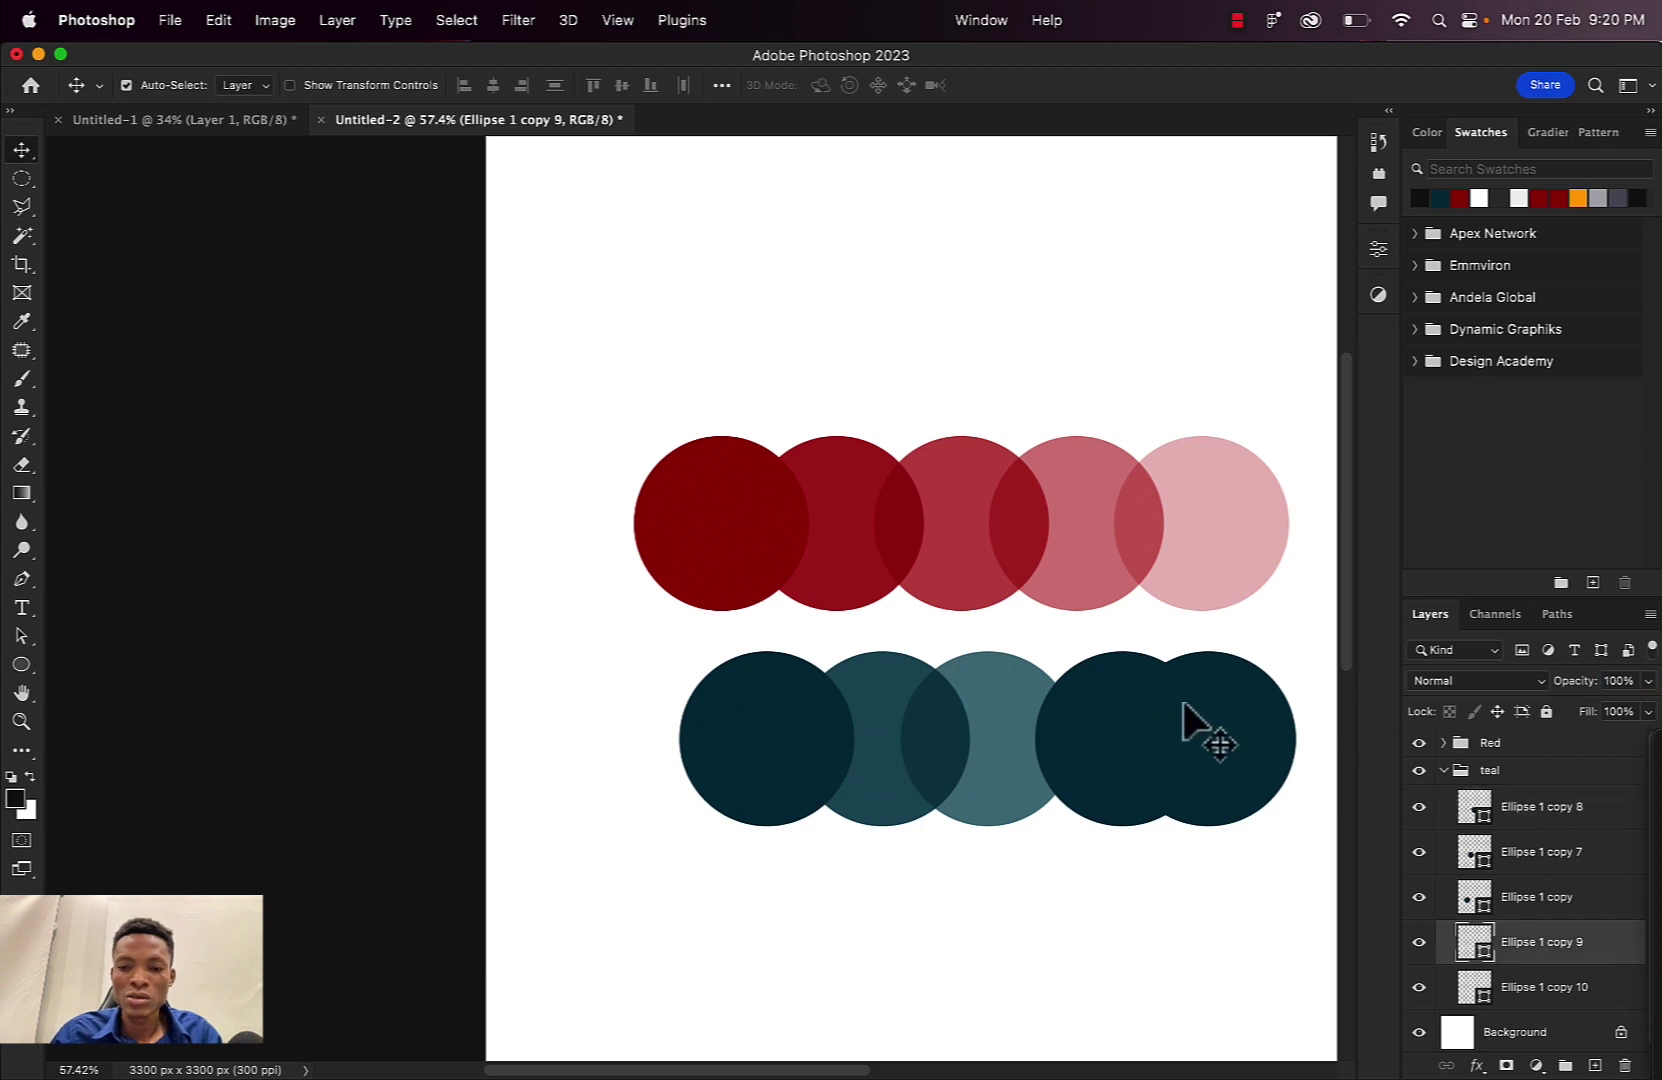
click(1618, 680)
text(40)
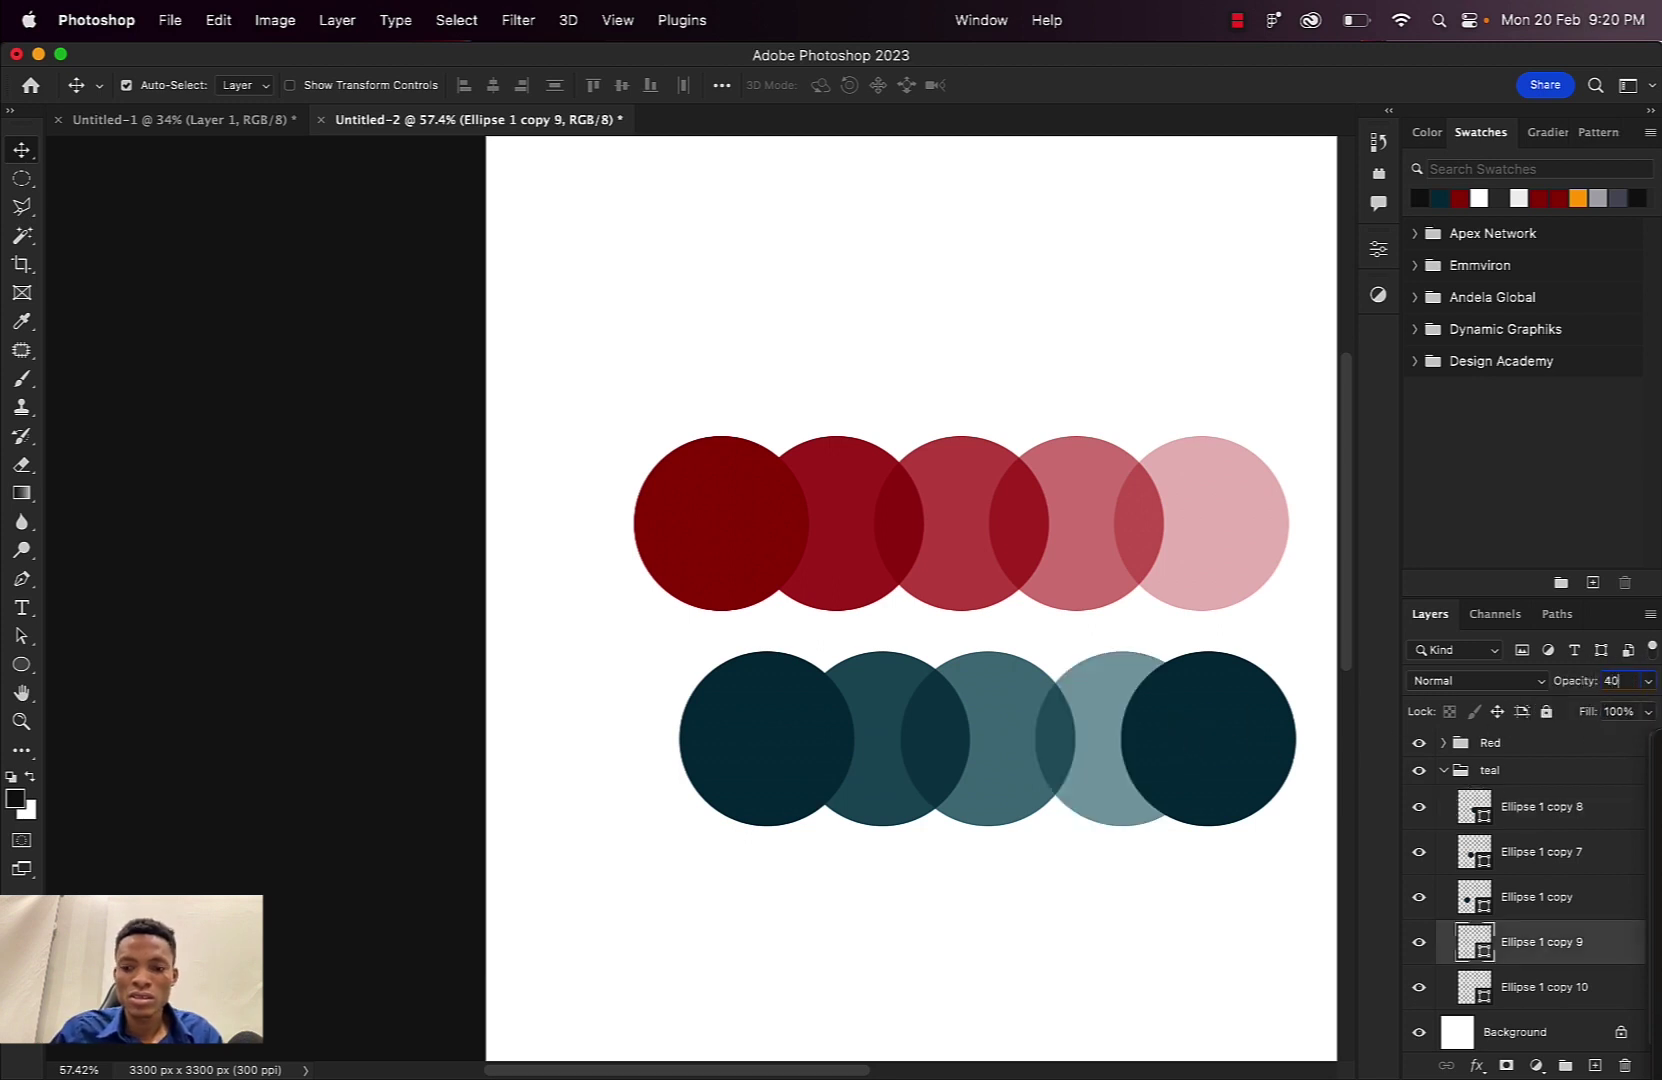
Set the opacity of the last circle in the teal row to 20%
click(1248, 744)
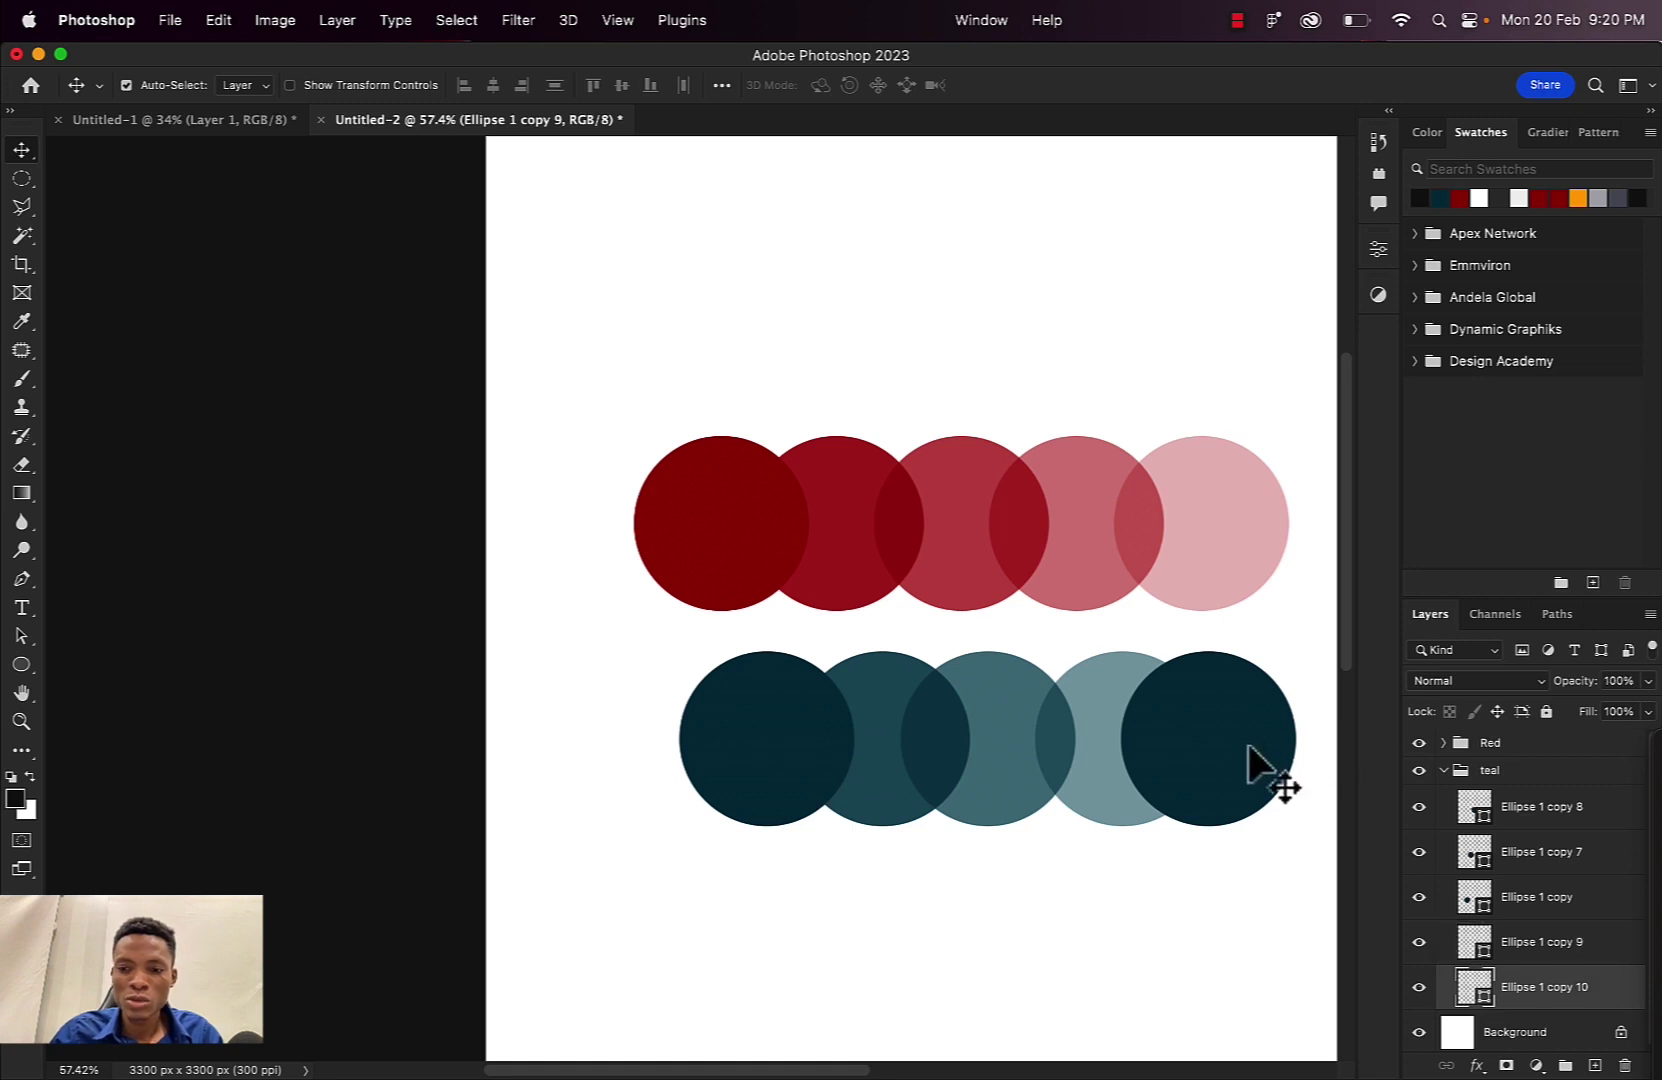
click(1631, 680)
text(20)
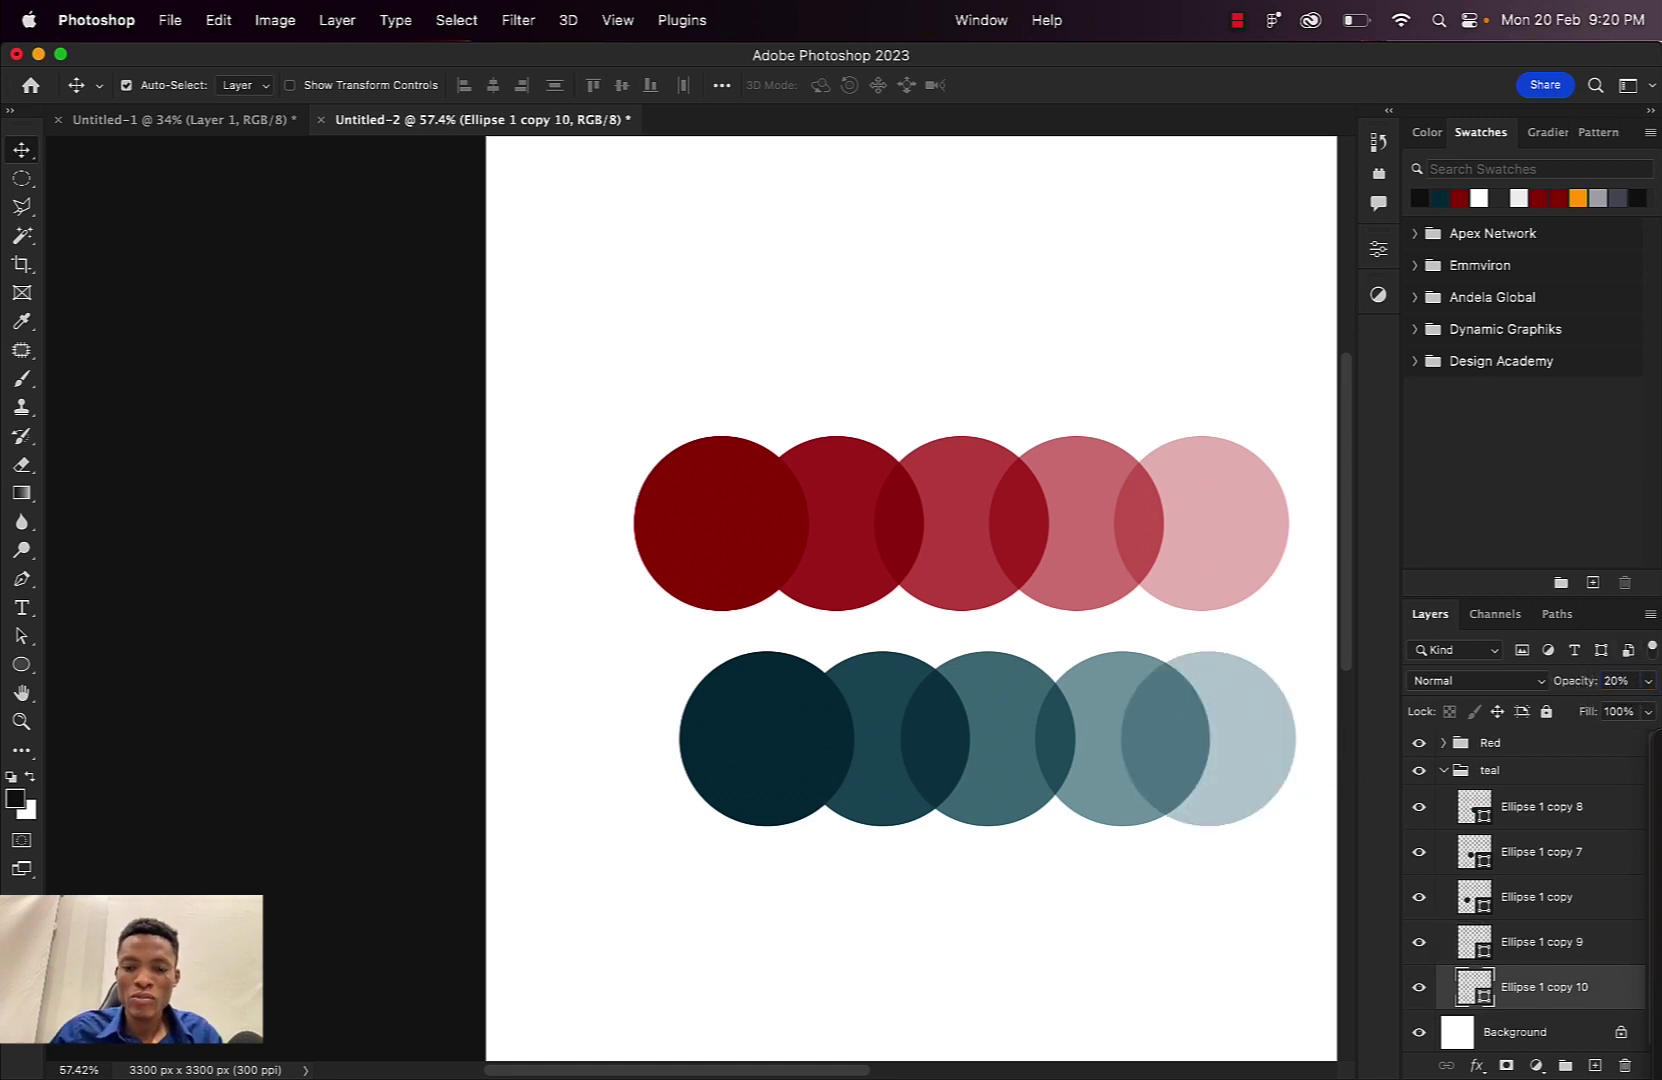
Shift the five teal circles sideways within their row to line up beneath the corresponding red circles, keeping them overlapping
text(z)
drag(1098, 742, 926, 755)
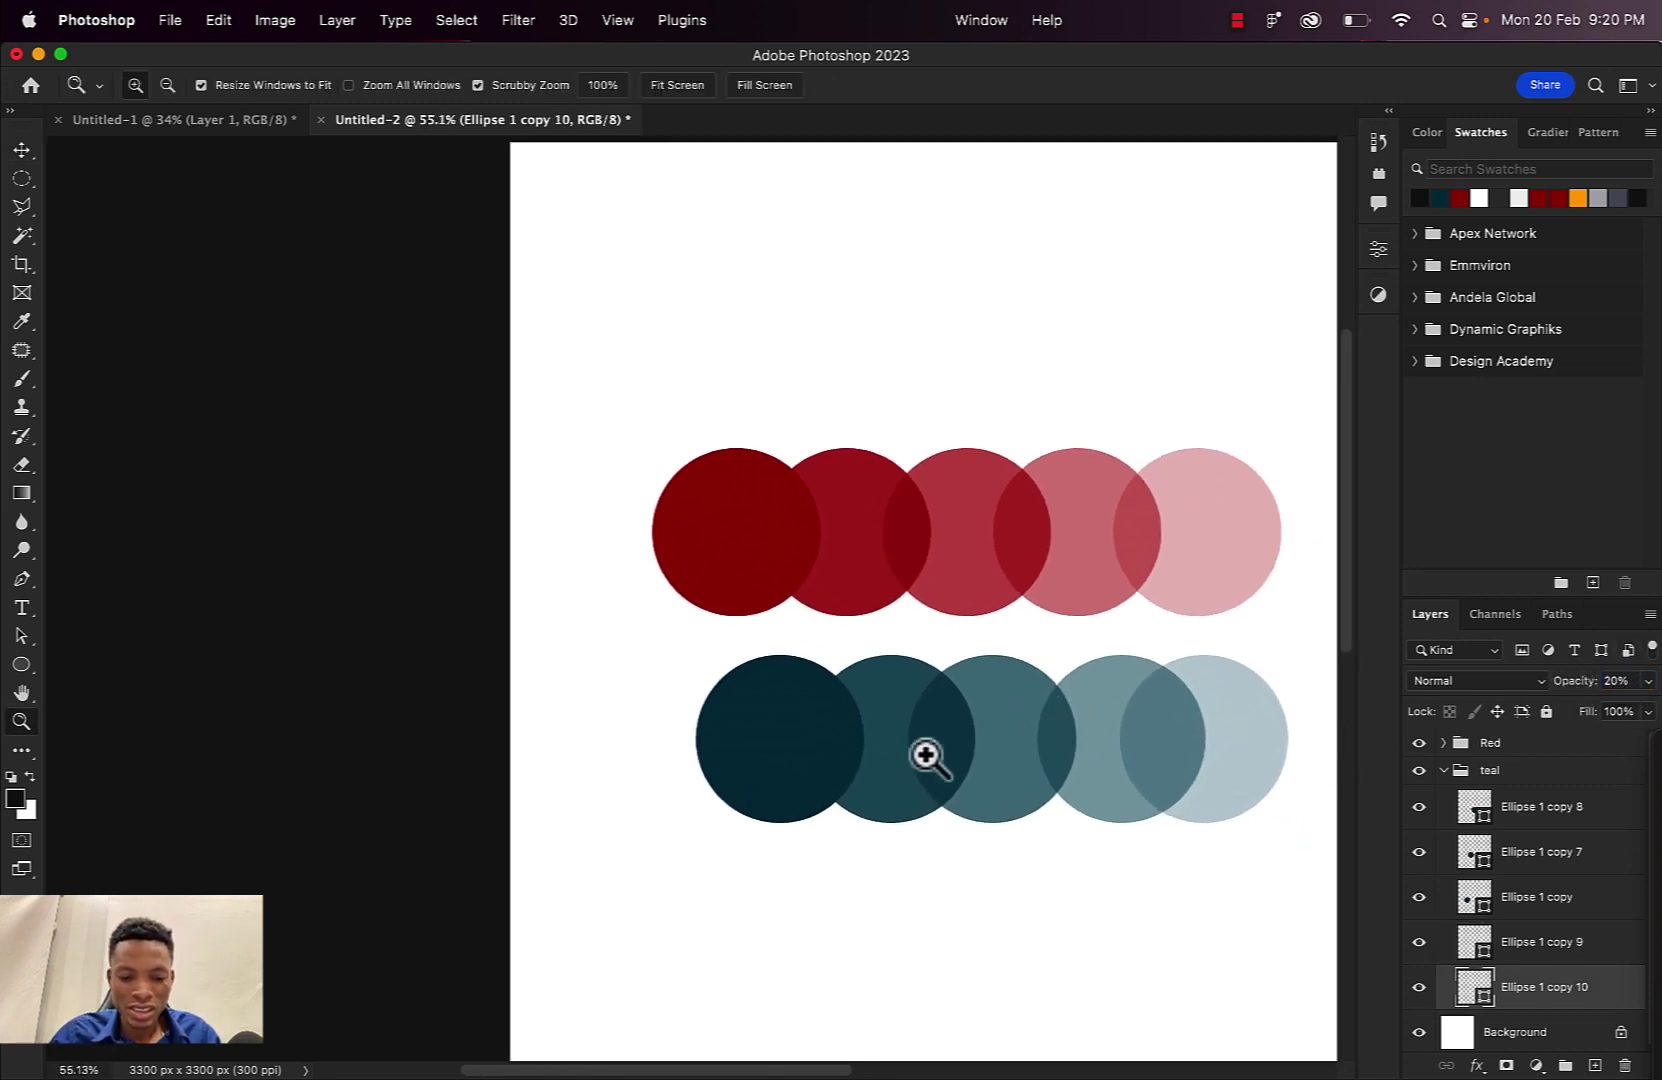
key(v)
drag(774, 756, 734, 756)
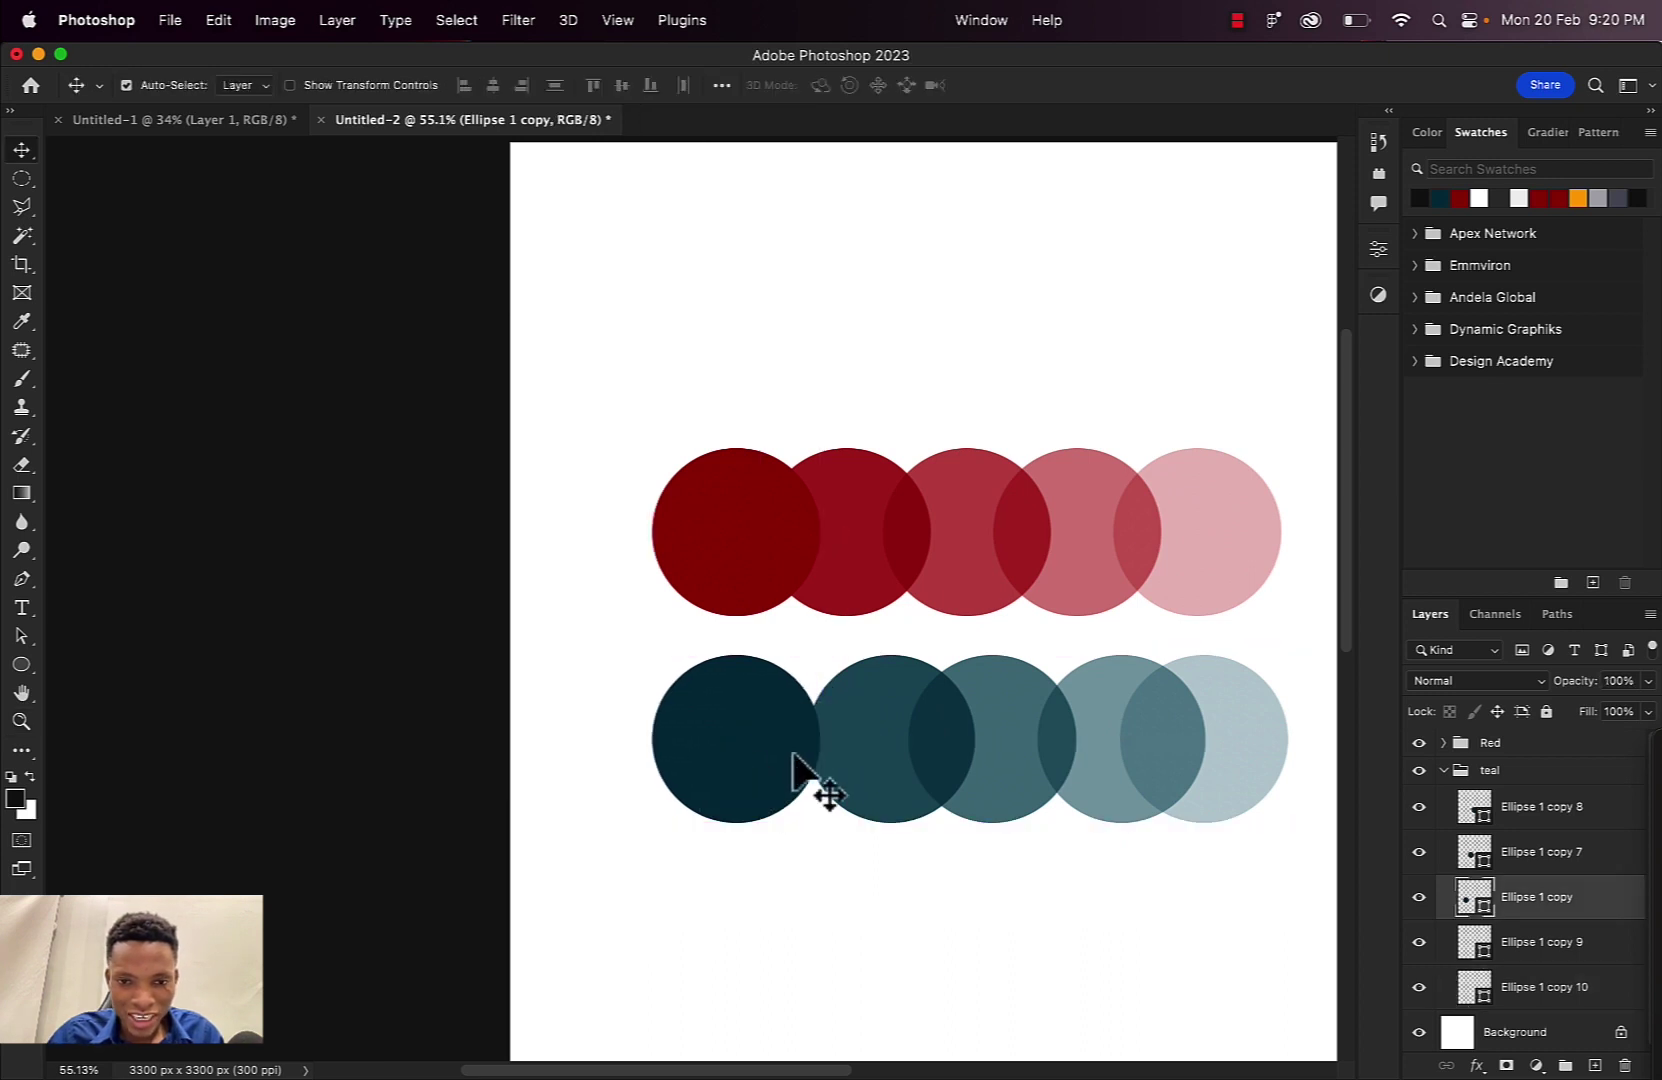
drag(864, 755, 821, 753)
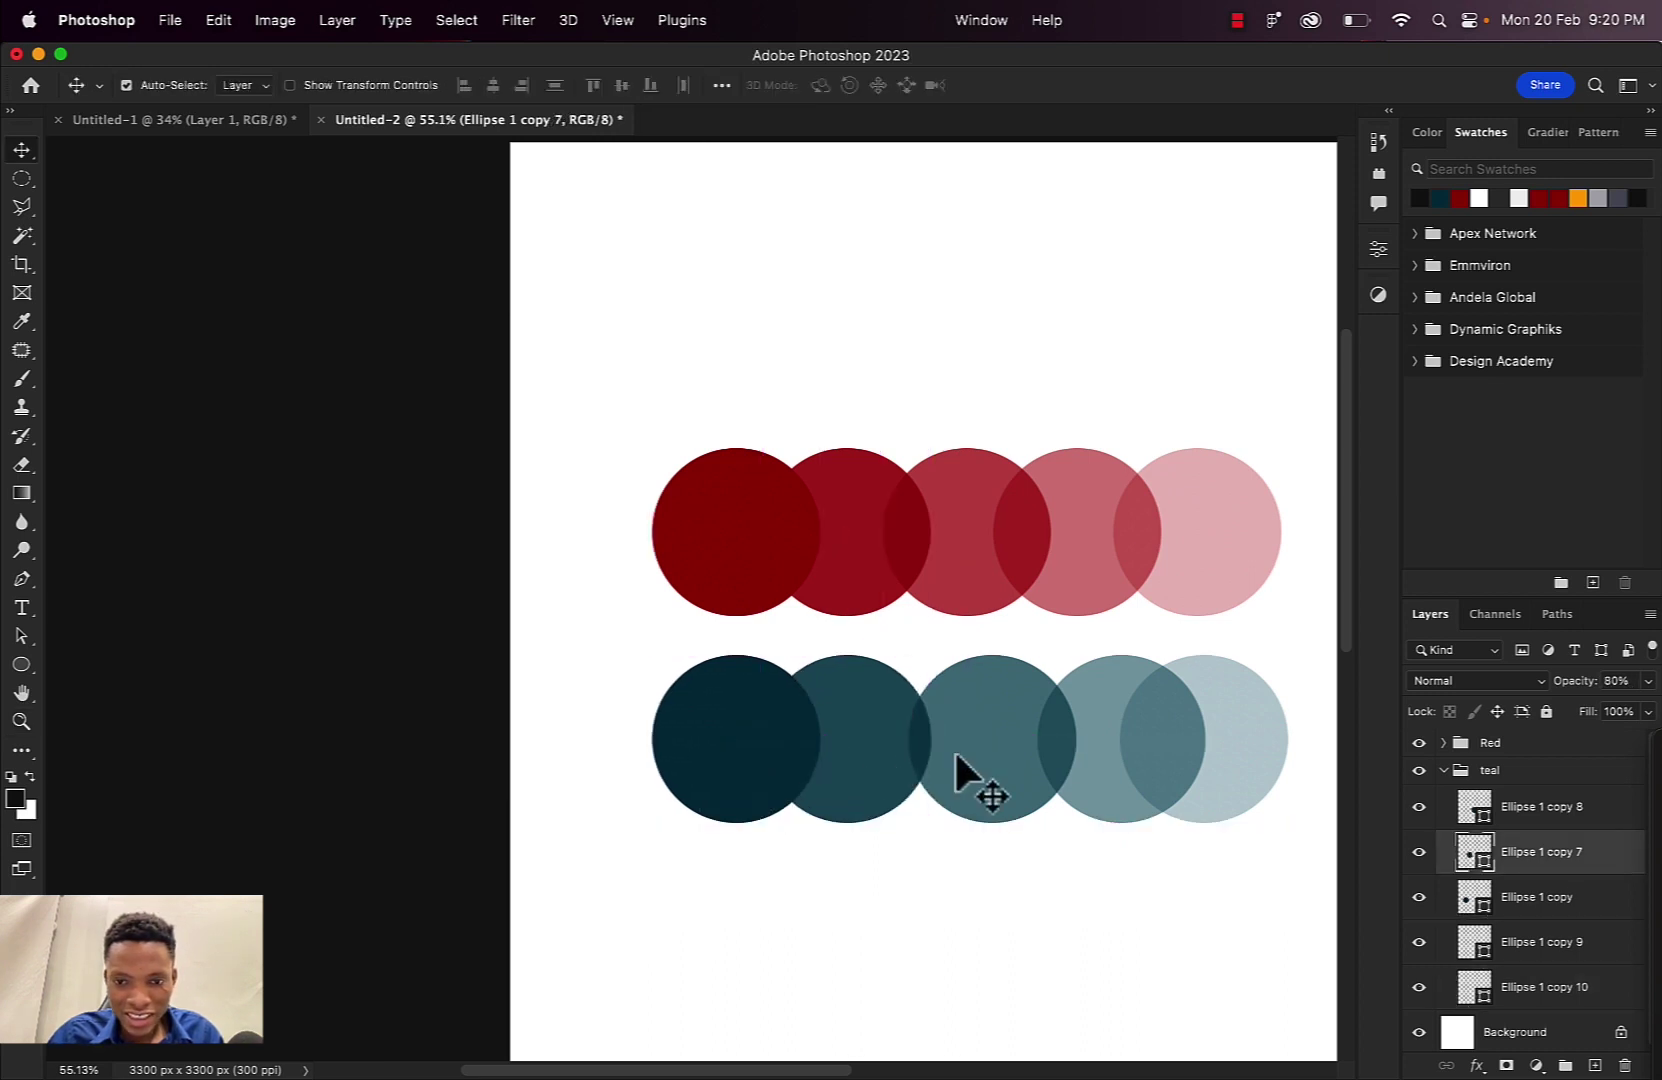
mouse_move(954, 748)
mouse_down()
mouse_move(925, 750)
mouse_move(966, 754)
mouse_up()
drag(1084, 748, 1058, 748)
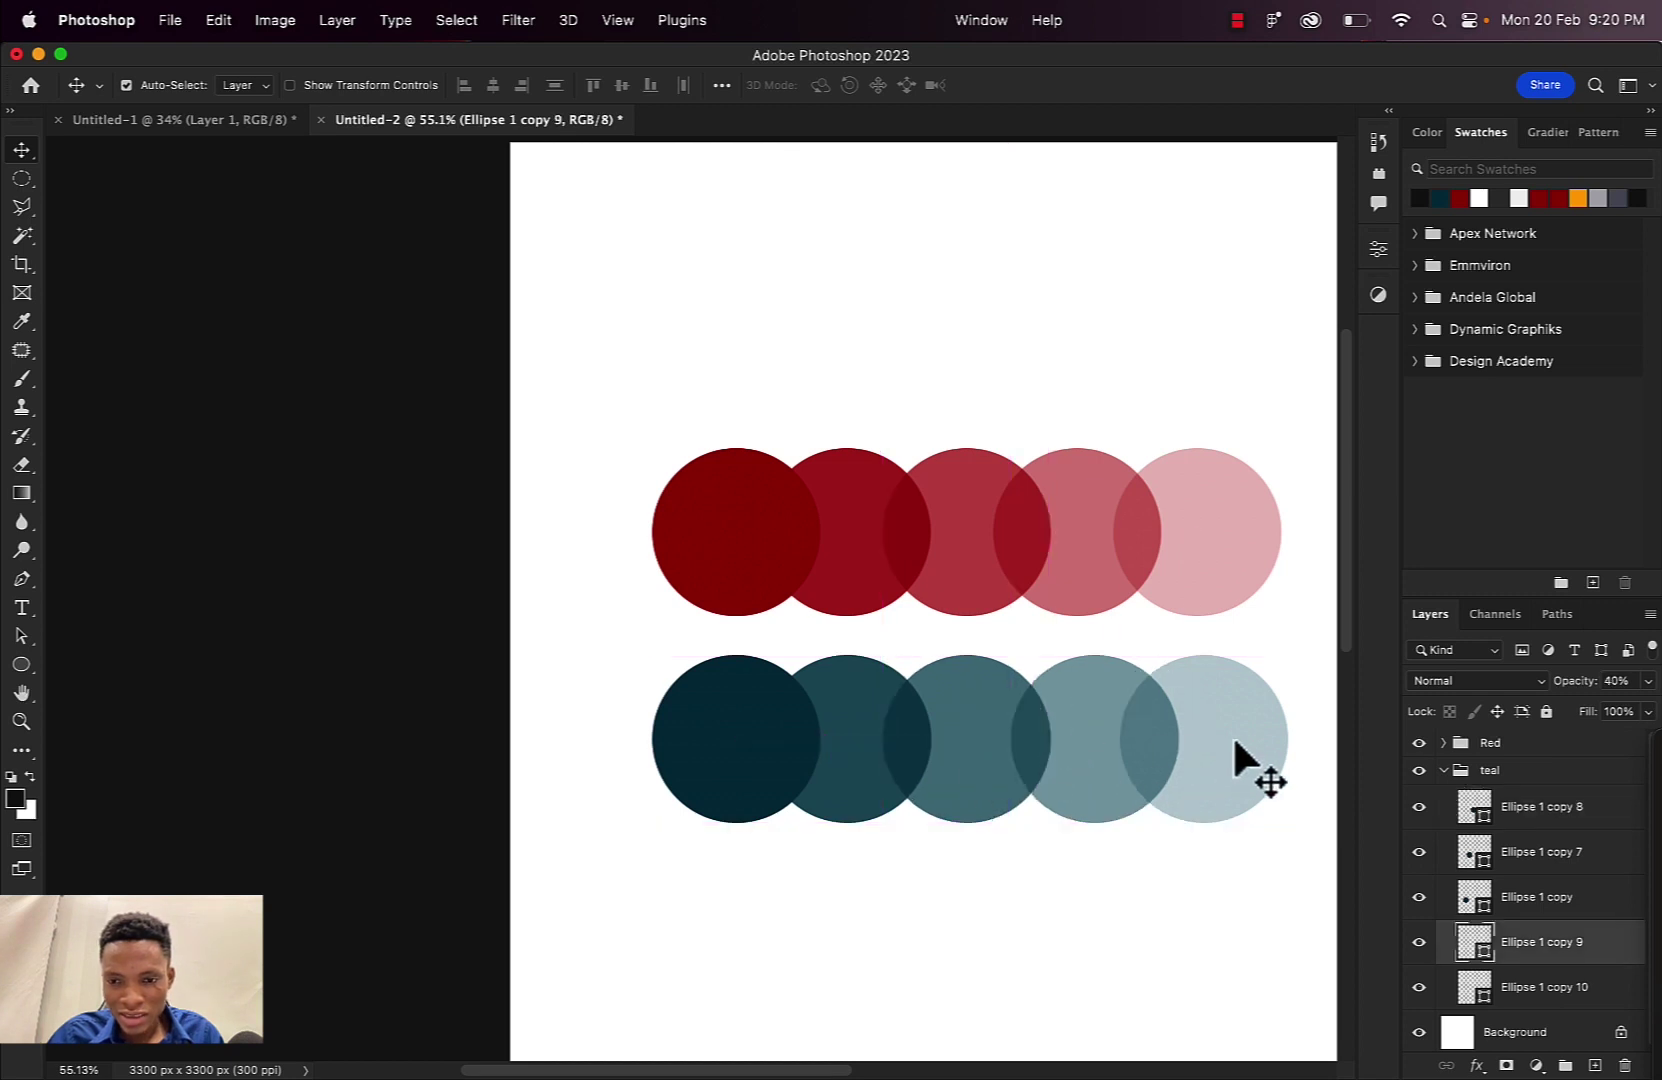
drag(1234, 740, 1226, 758)
click(790, 760)
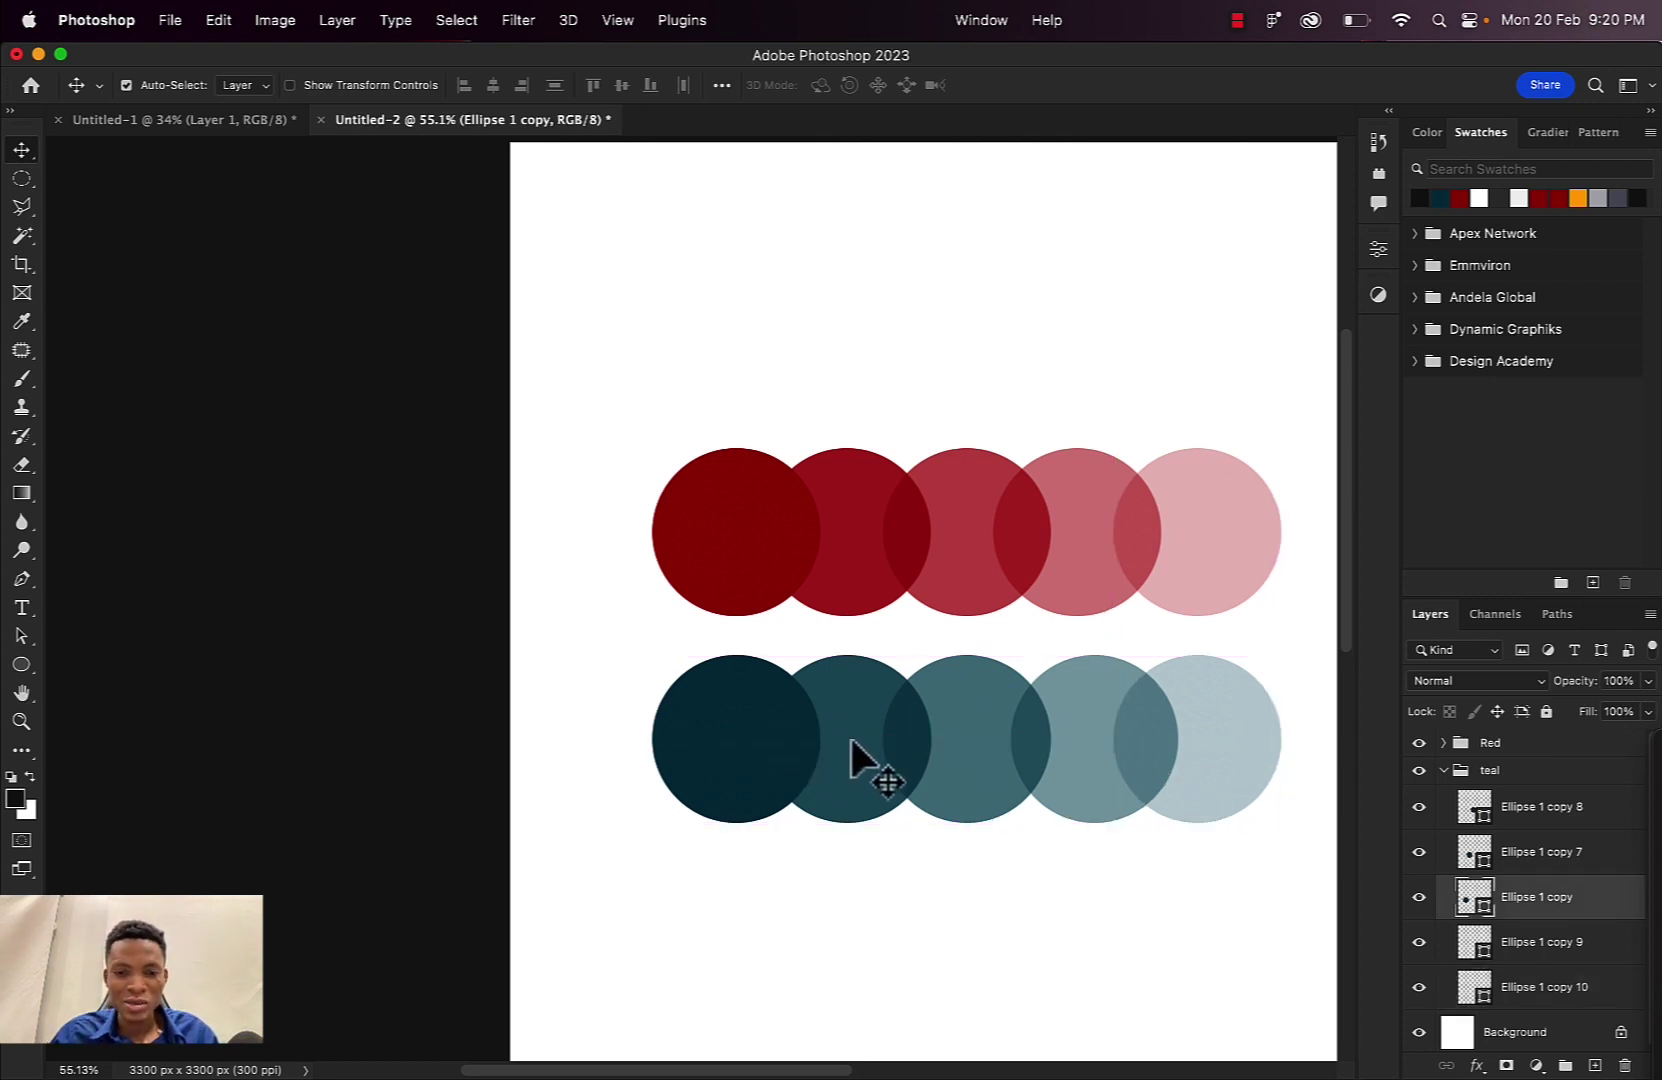
shift+click(850, 745)
shift+click(970, 745)
shift+click(1090, 745)
shift+click(1230, 745)
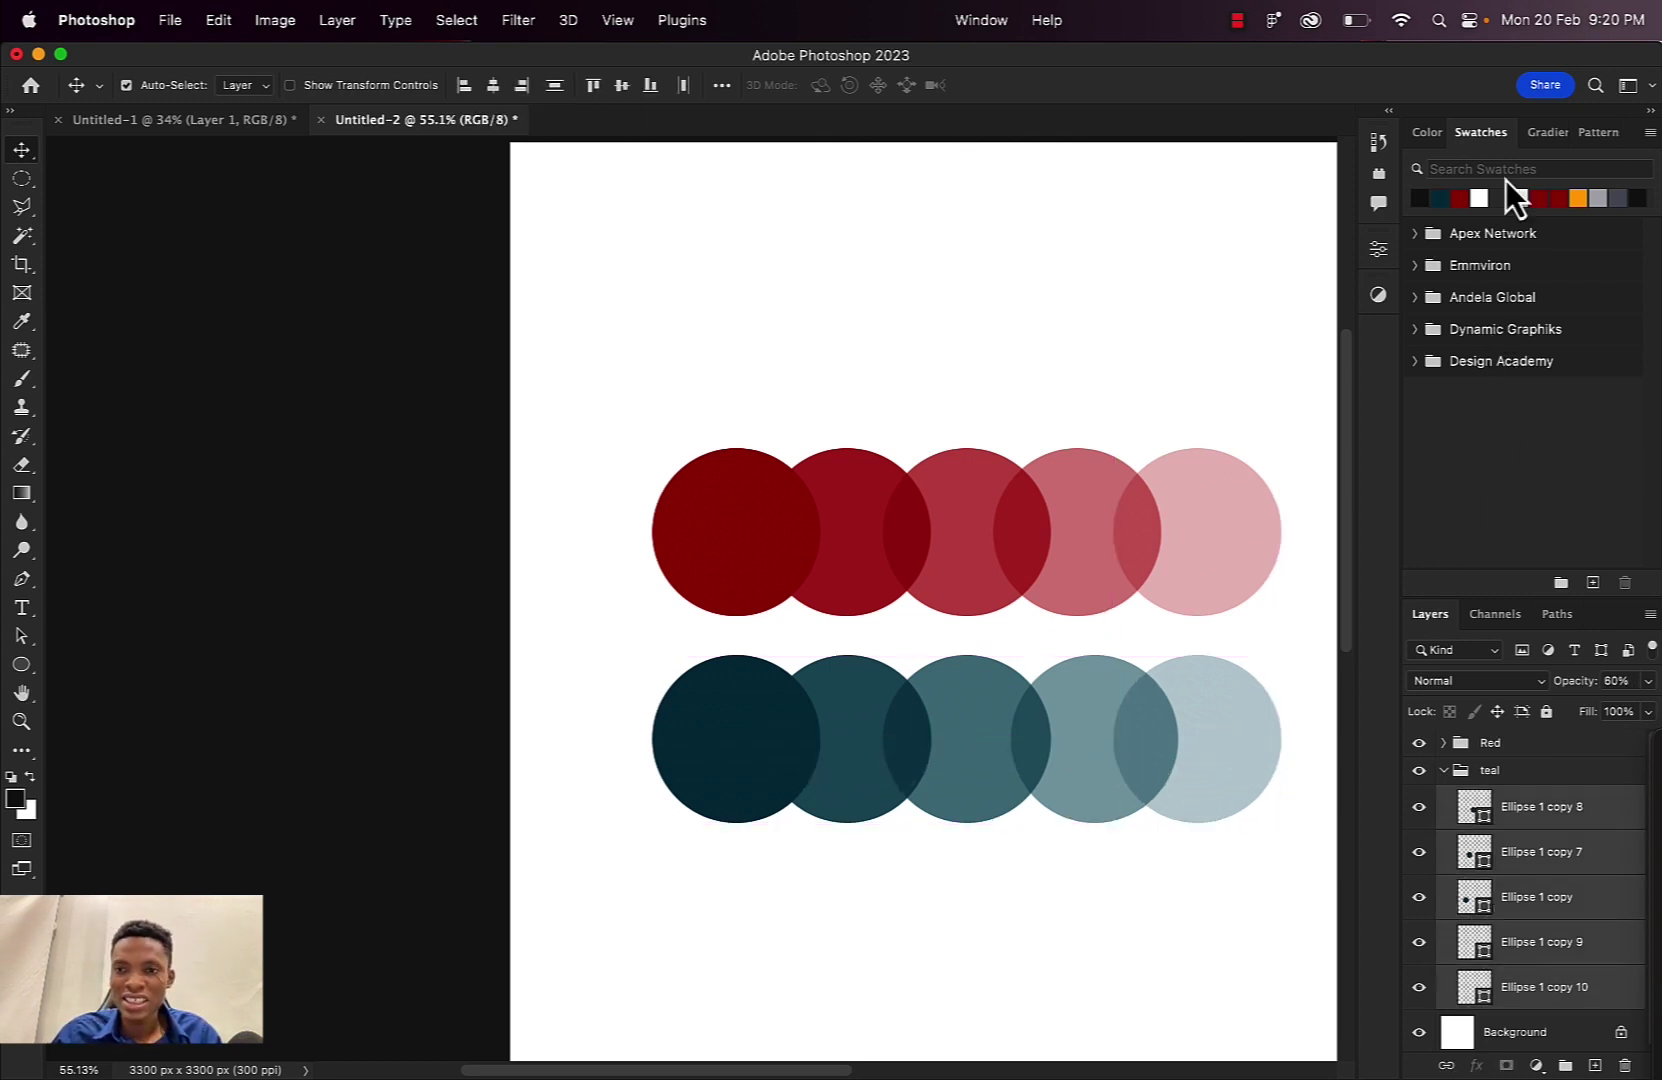
key(z)
scroll(1031, 605, down, 3)
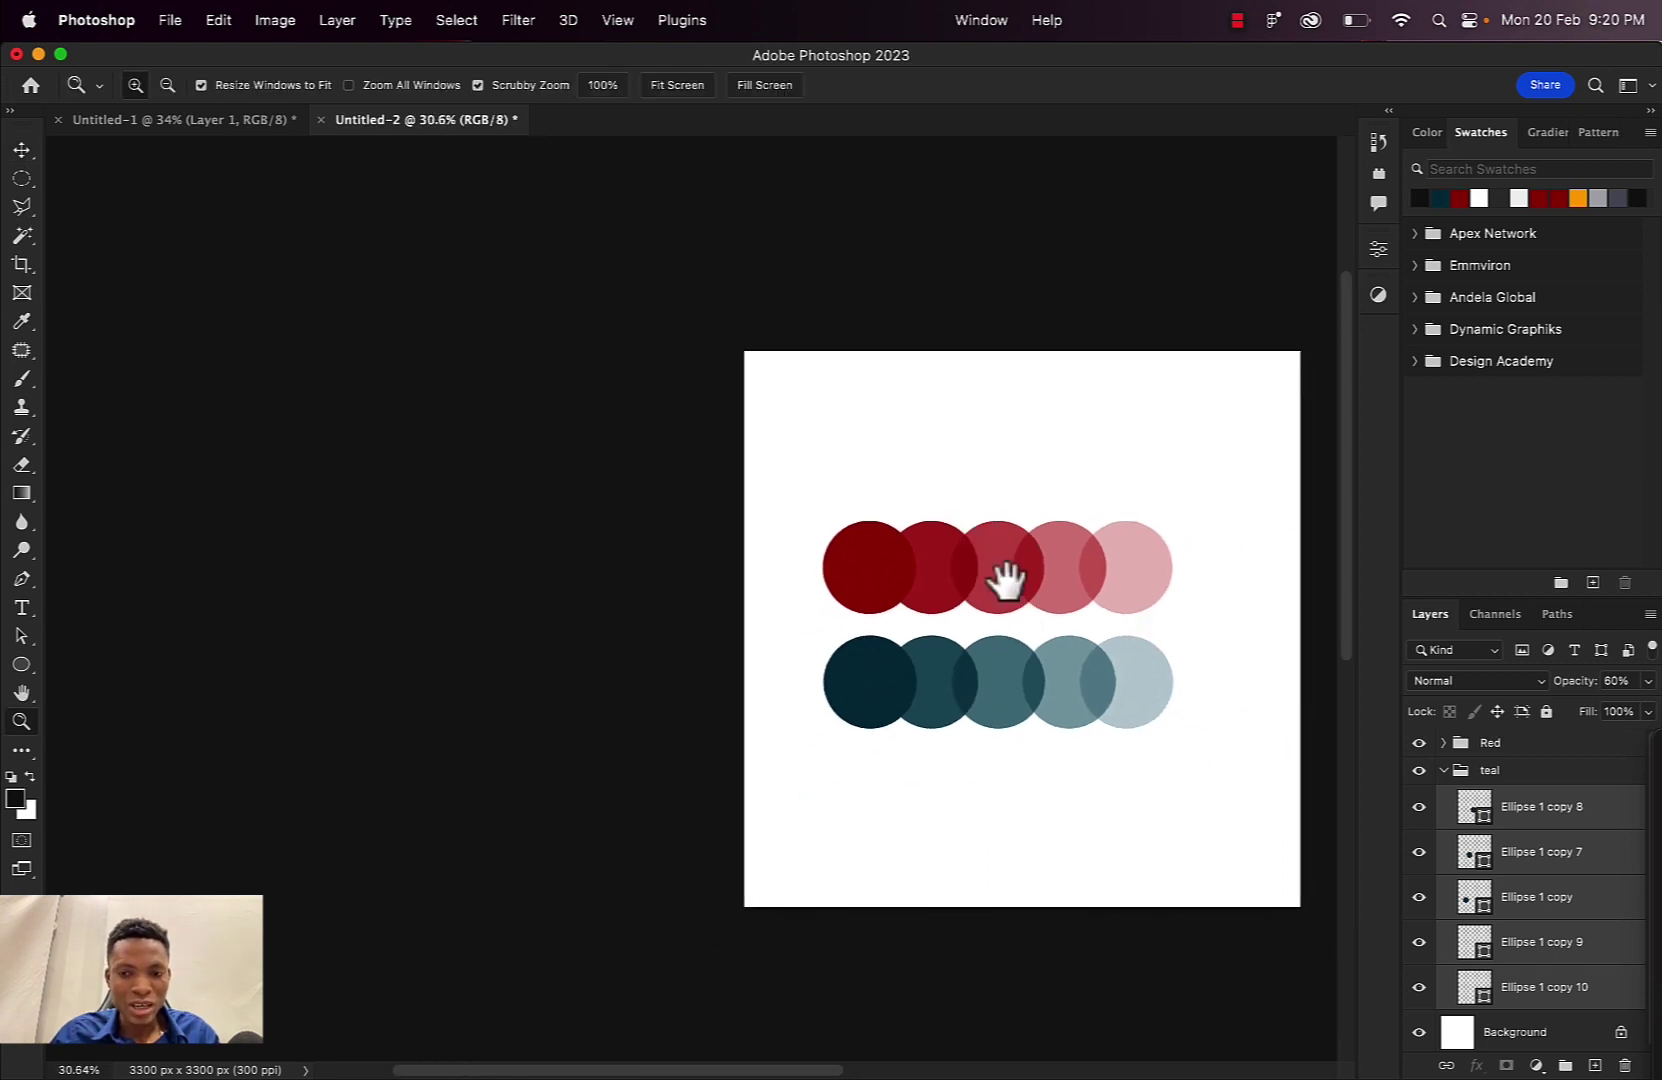
drag(1005, 580, 850, 549)
scroll(857, 564, up, 1)
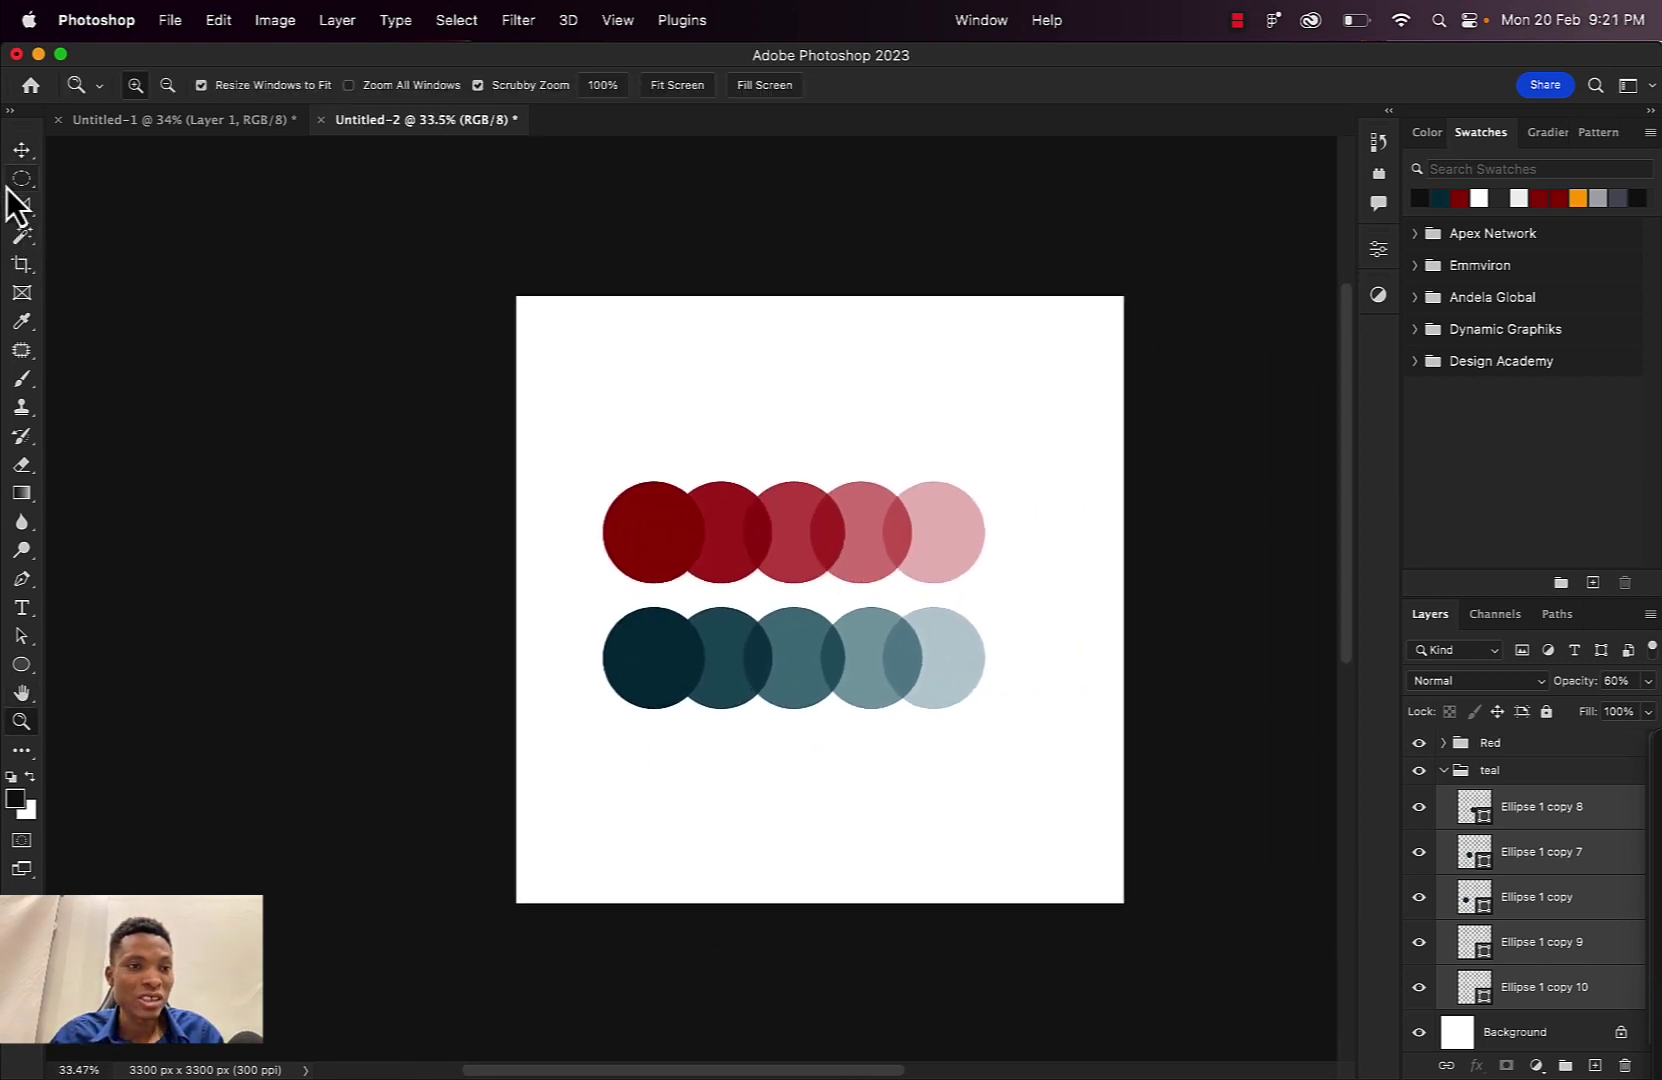
click(21, 149)
click(268, 312)
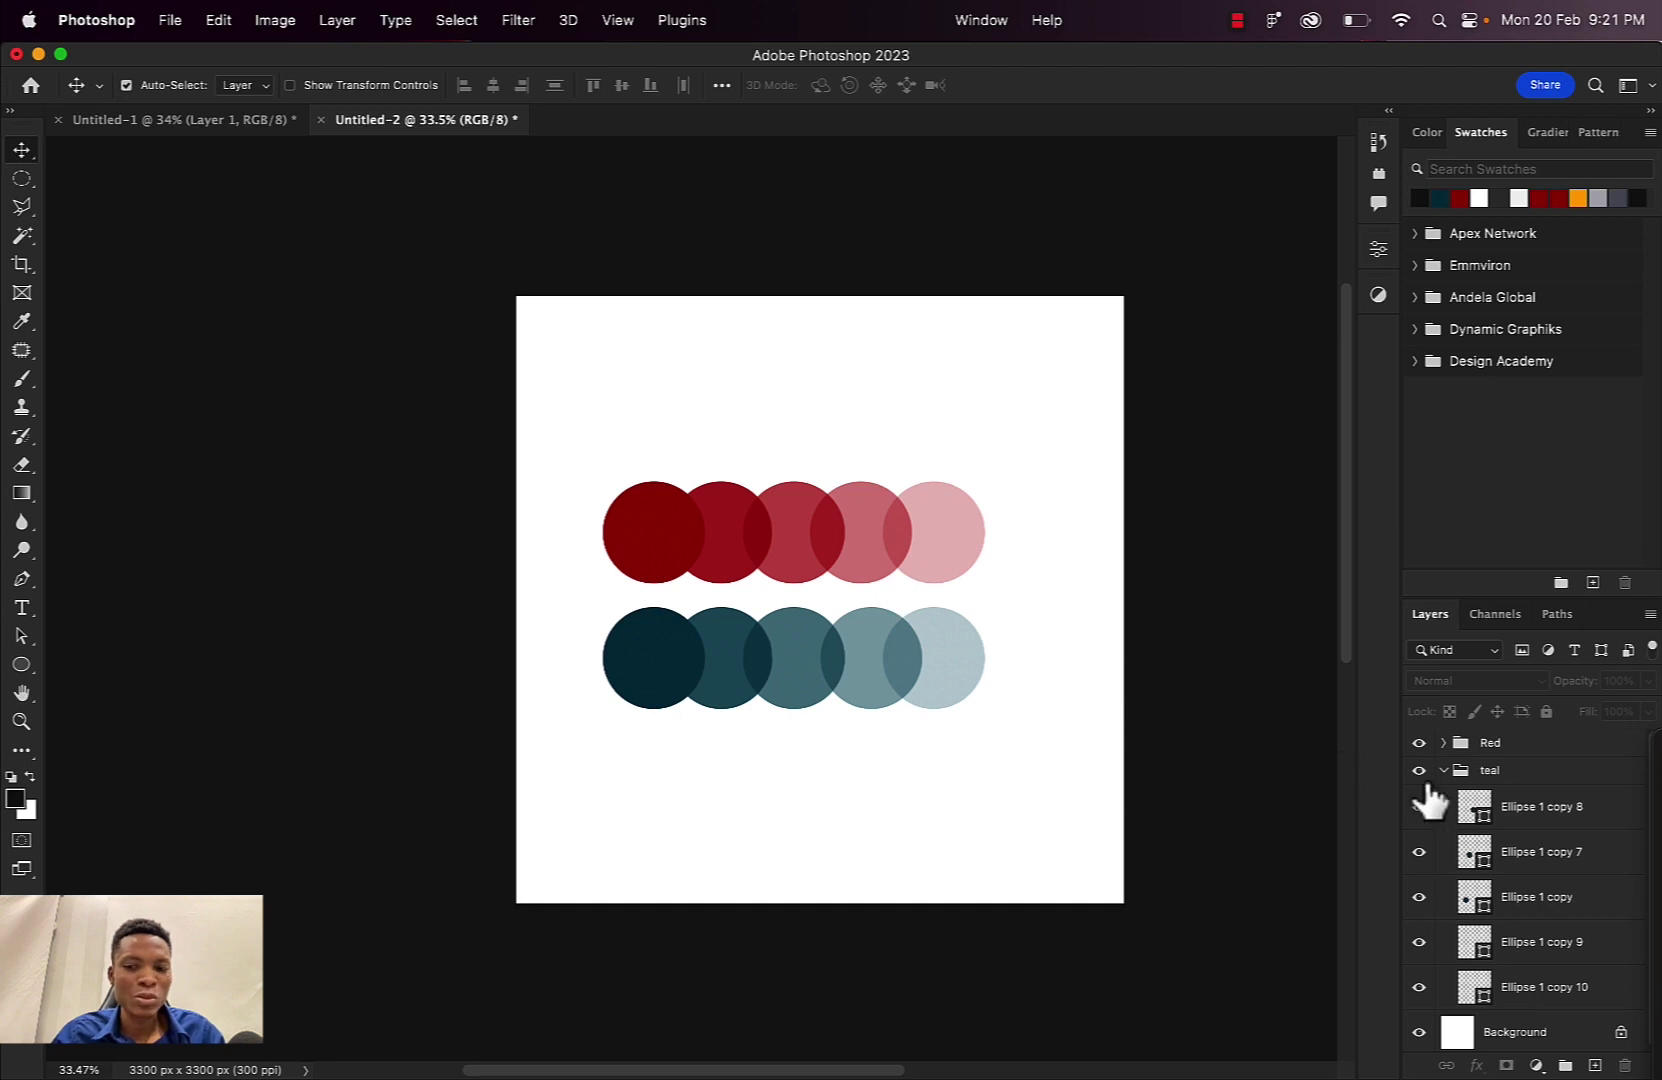
Collapse the teal group and rasterize the five circle layers of the Red group
click(1443, 770)
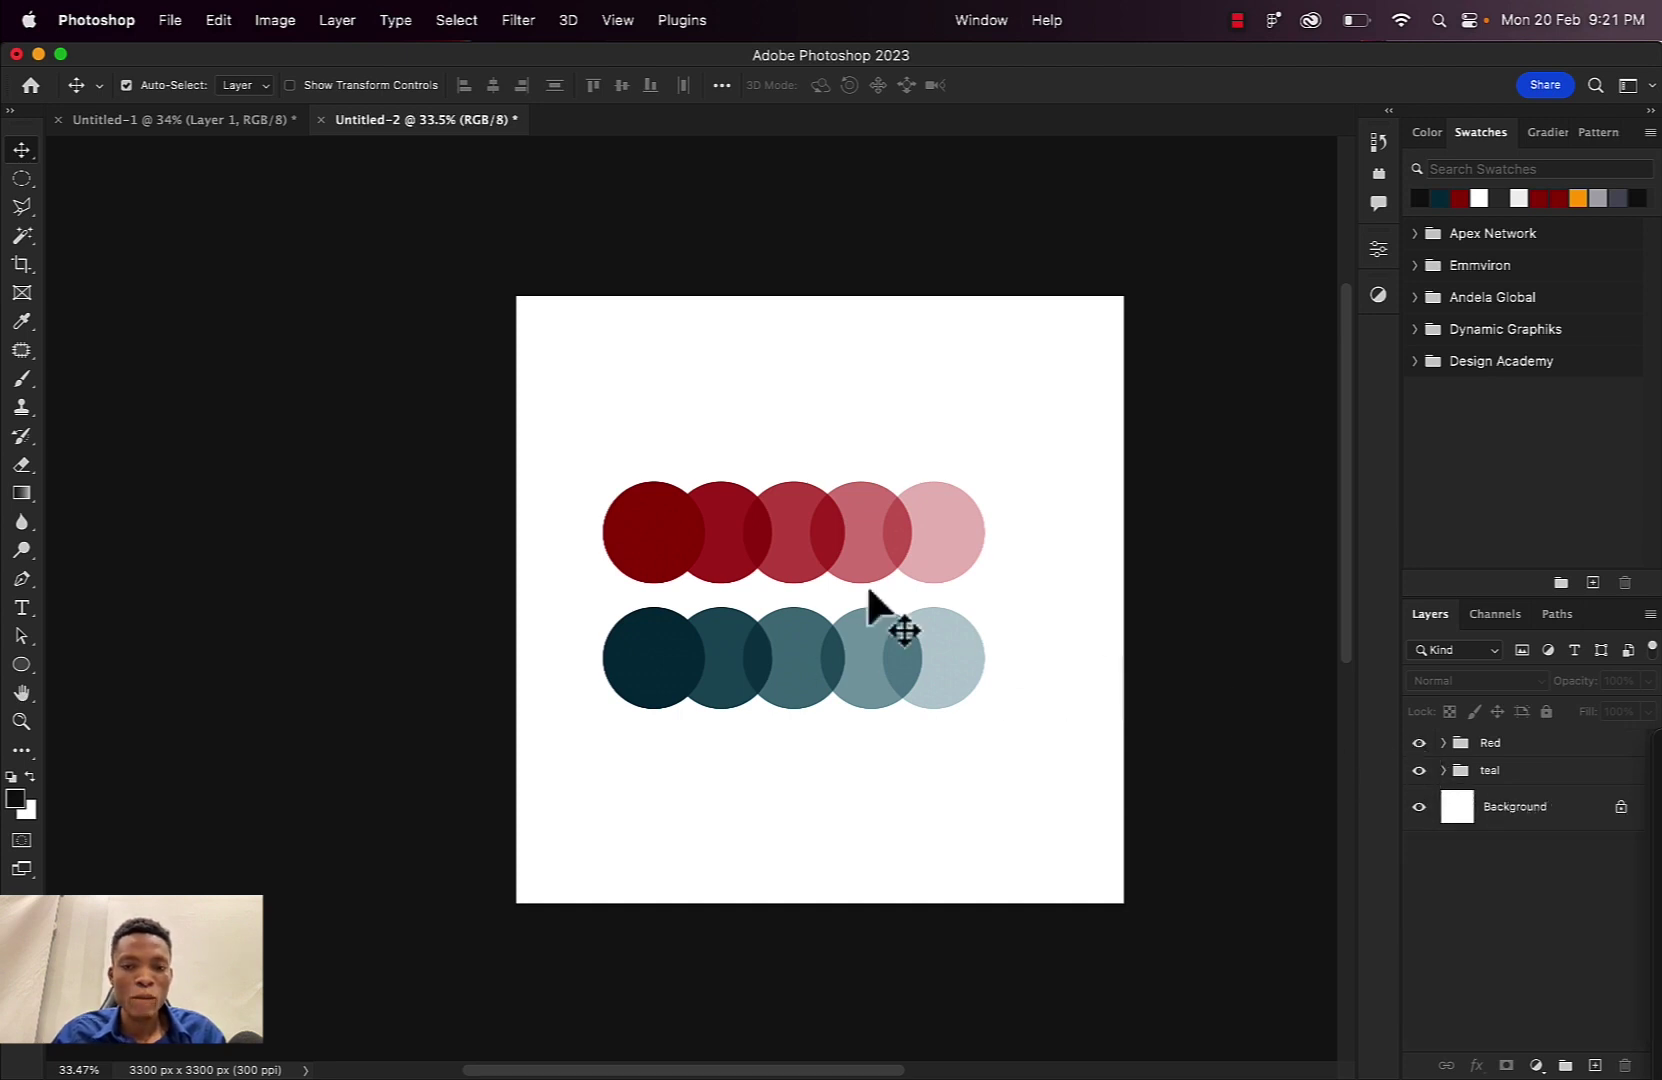
key(z)
drag(686, 568, 723, 582)
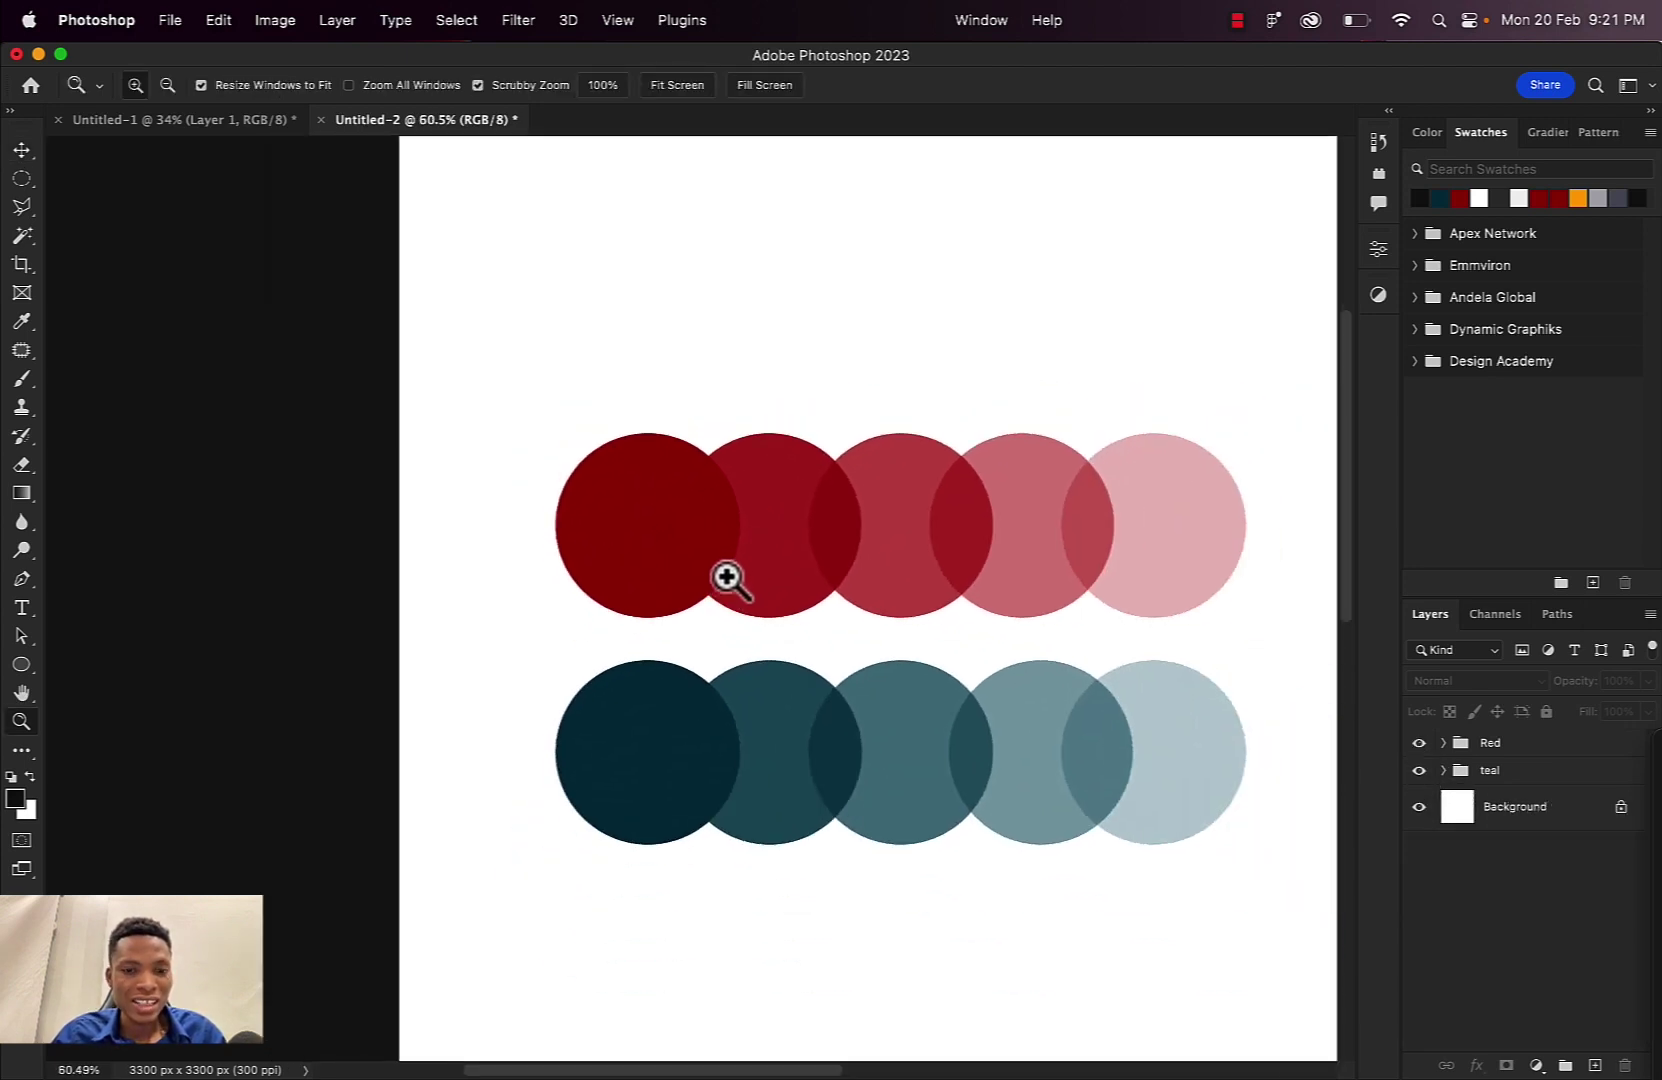
key(v)
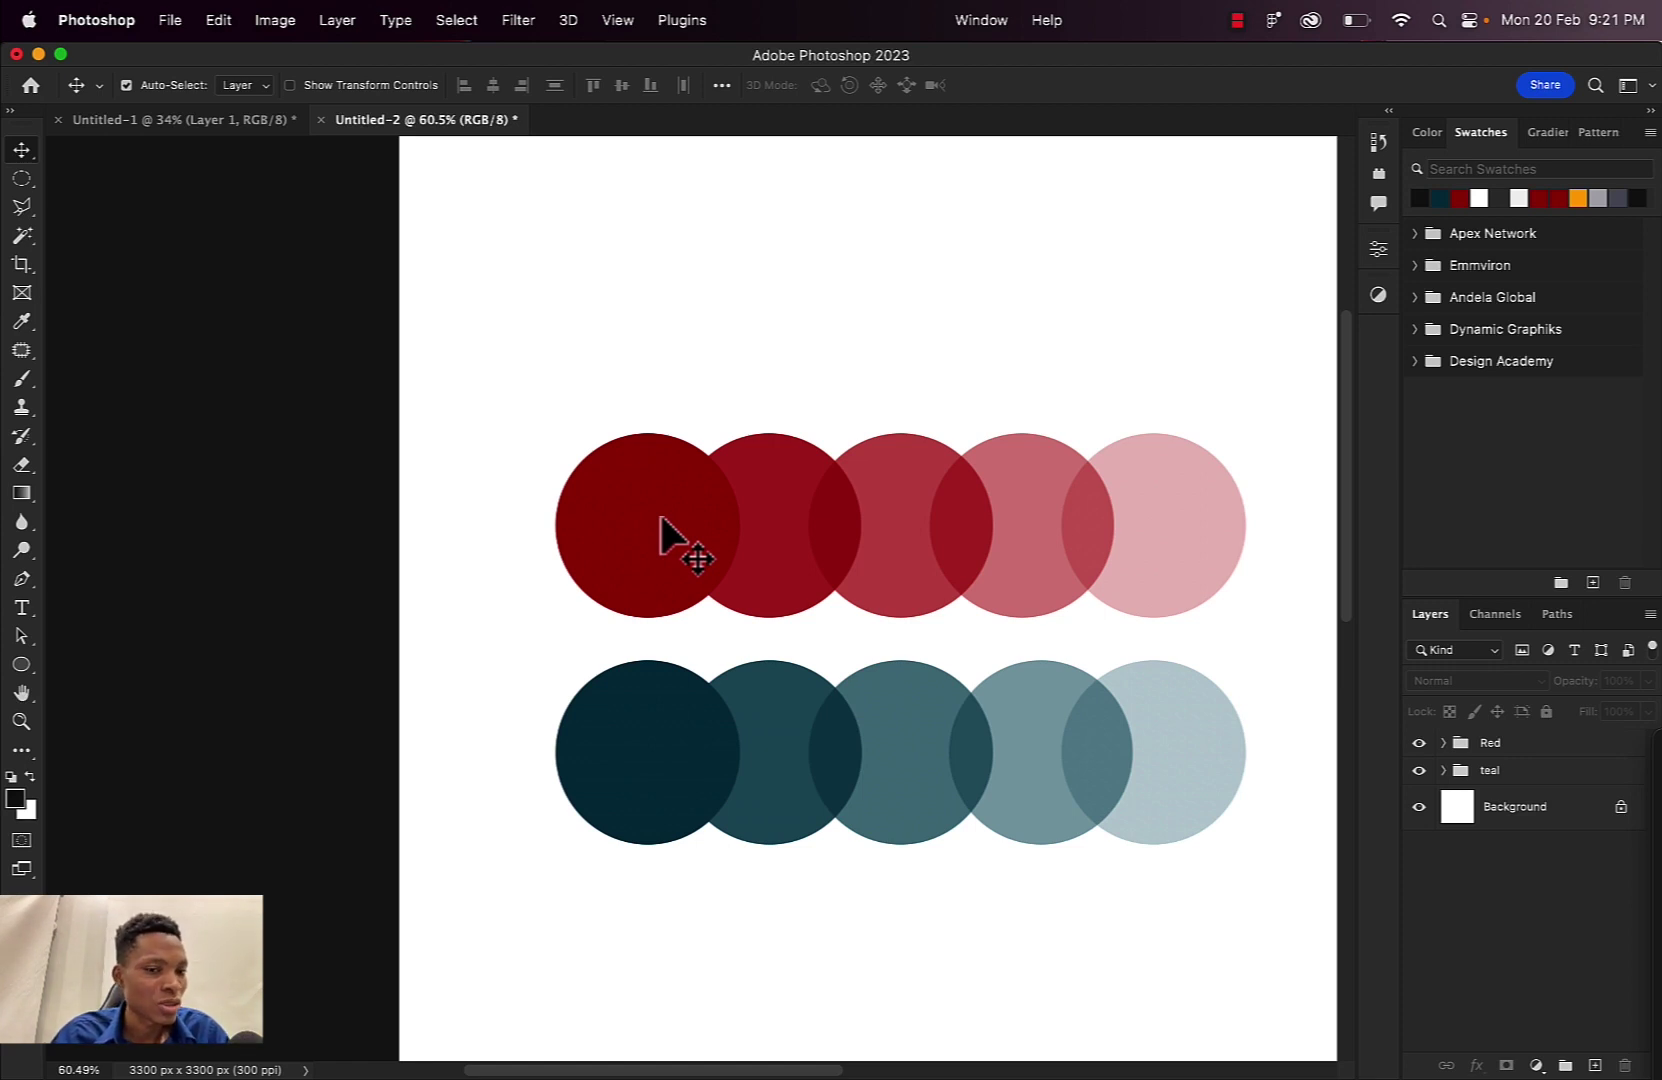
click(660, 540)
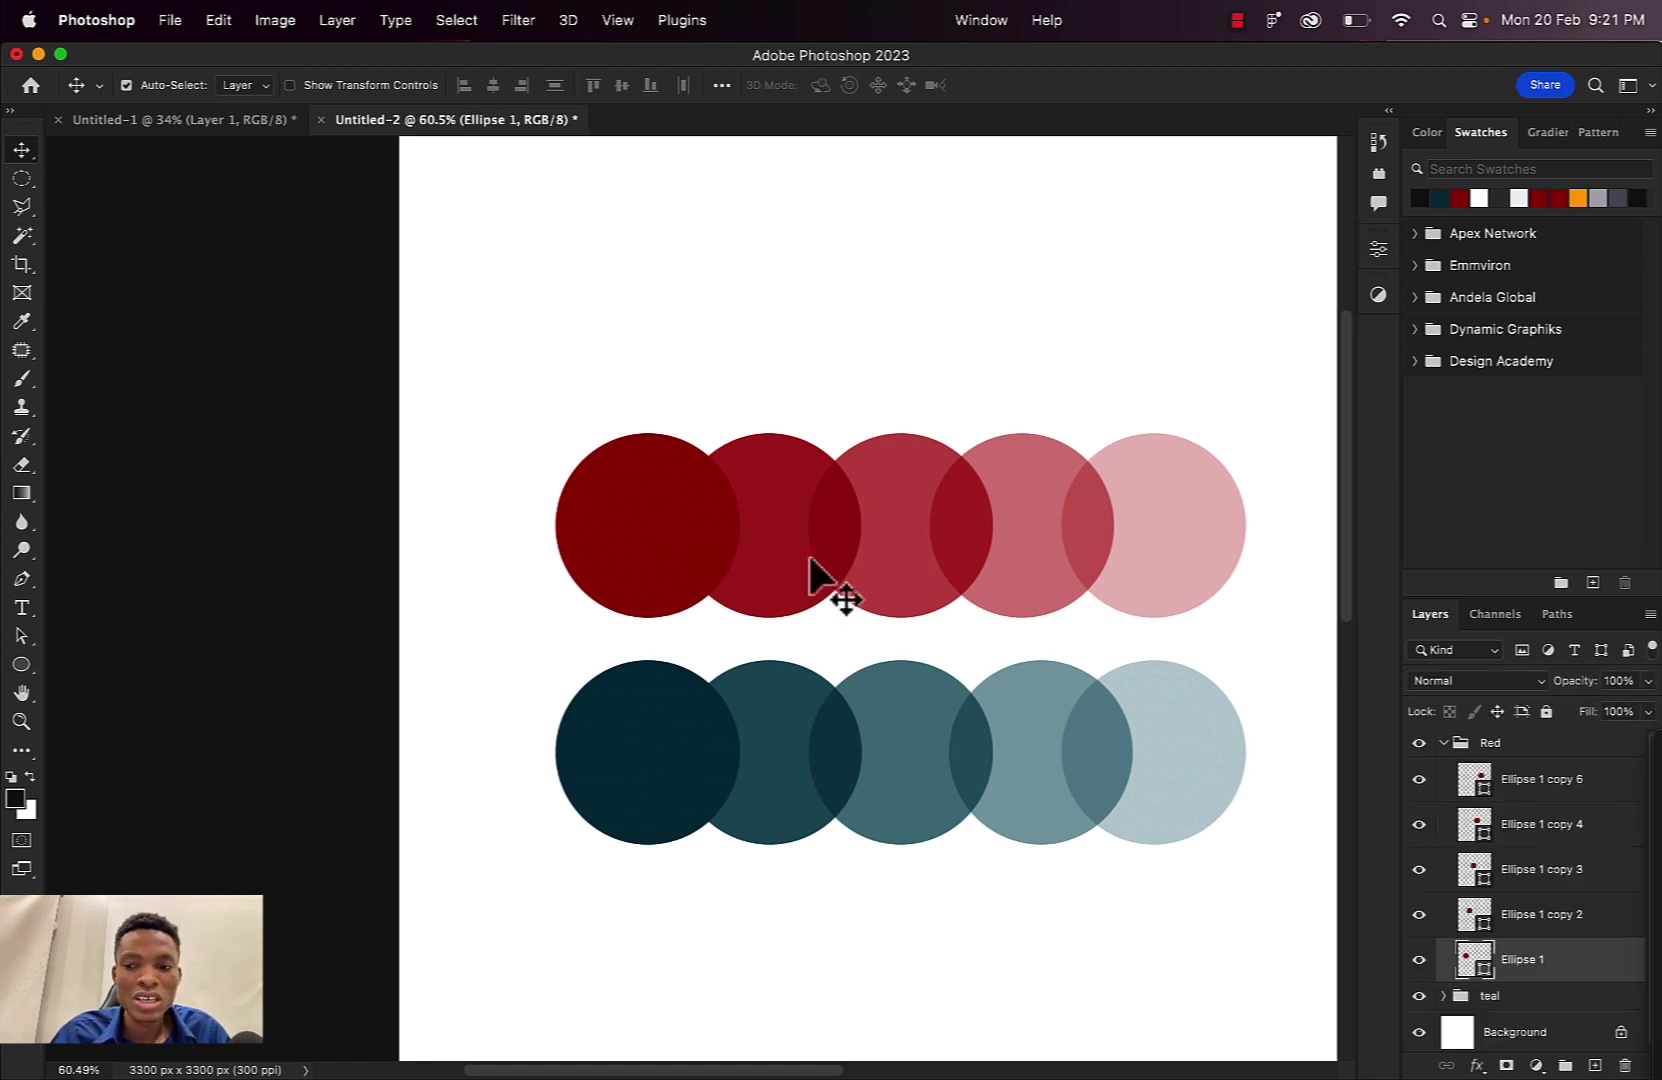
shift+click(1566, 785)
right_click(1634, 798)
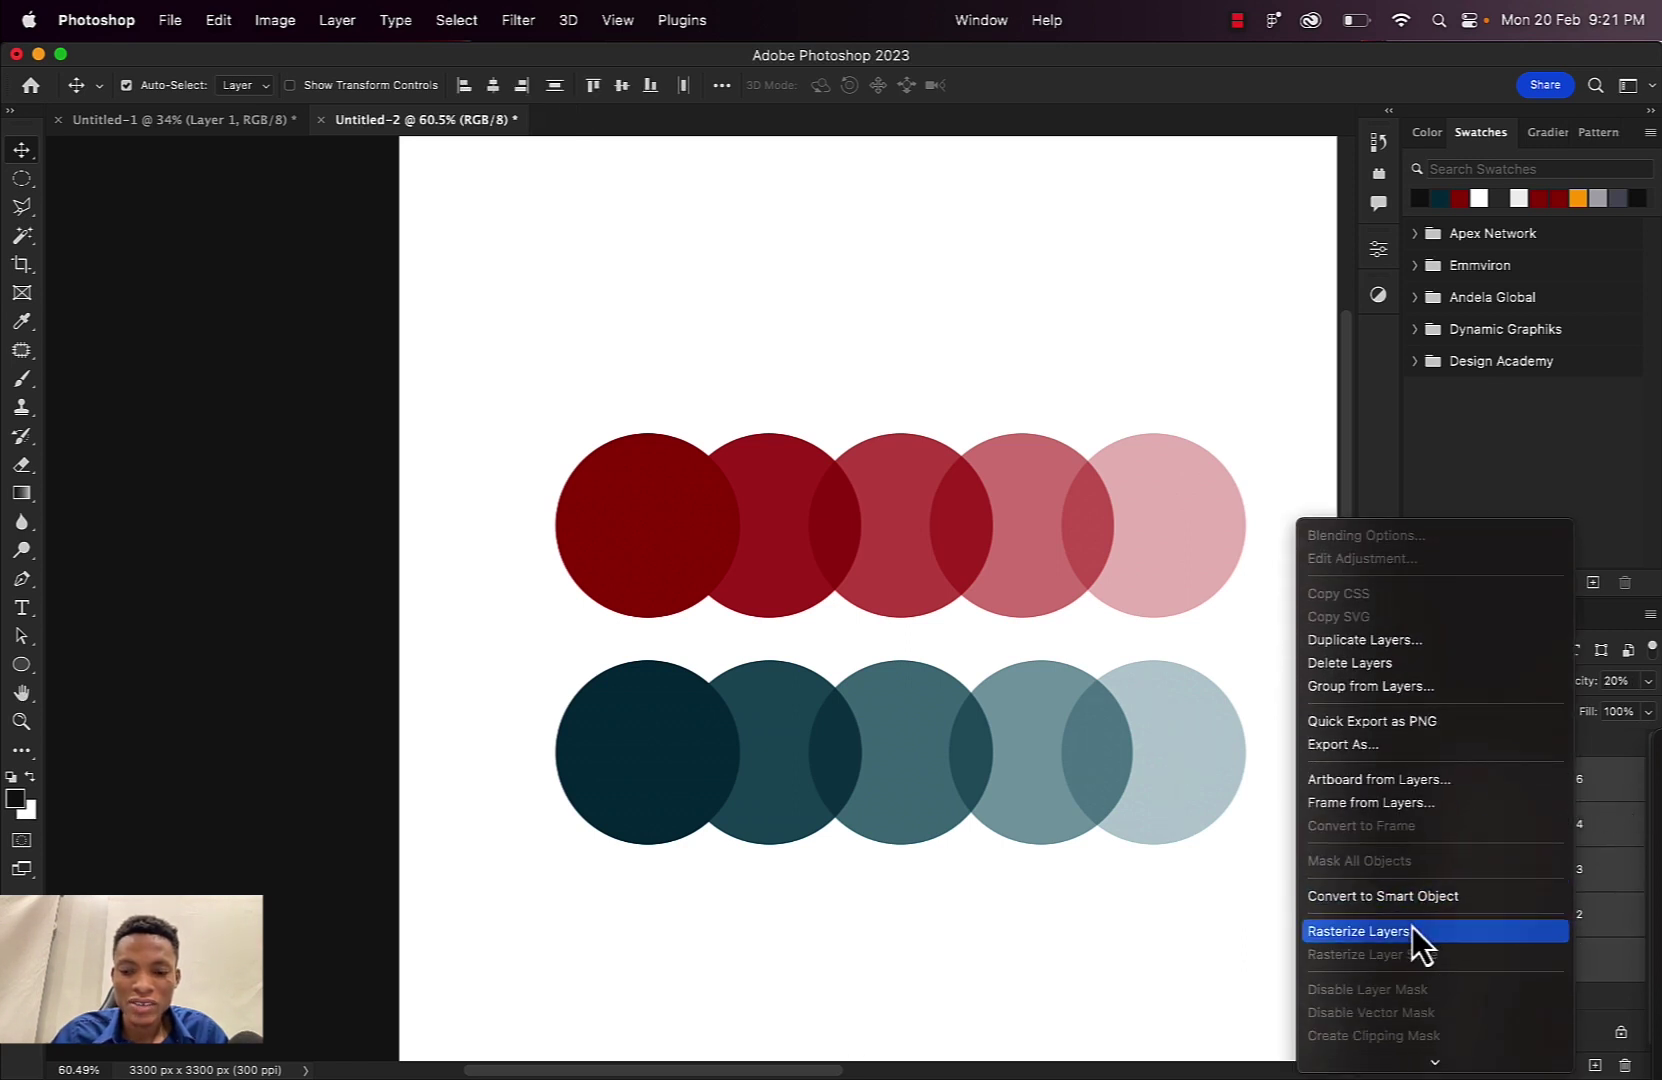
click(1621, 840)
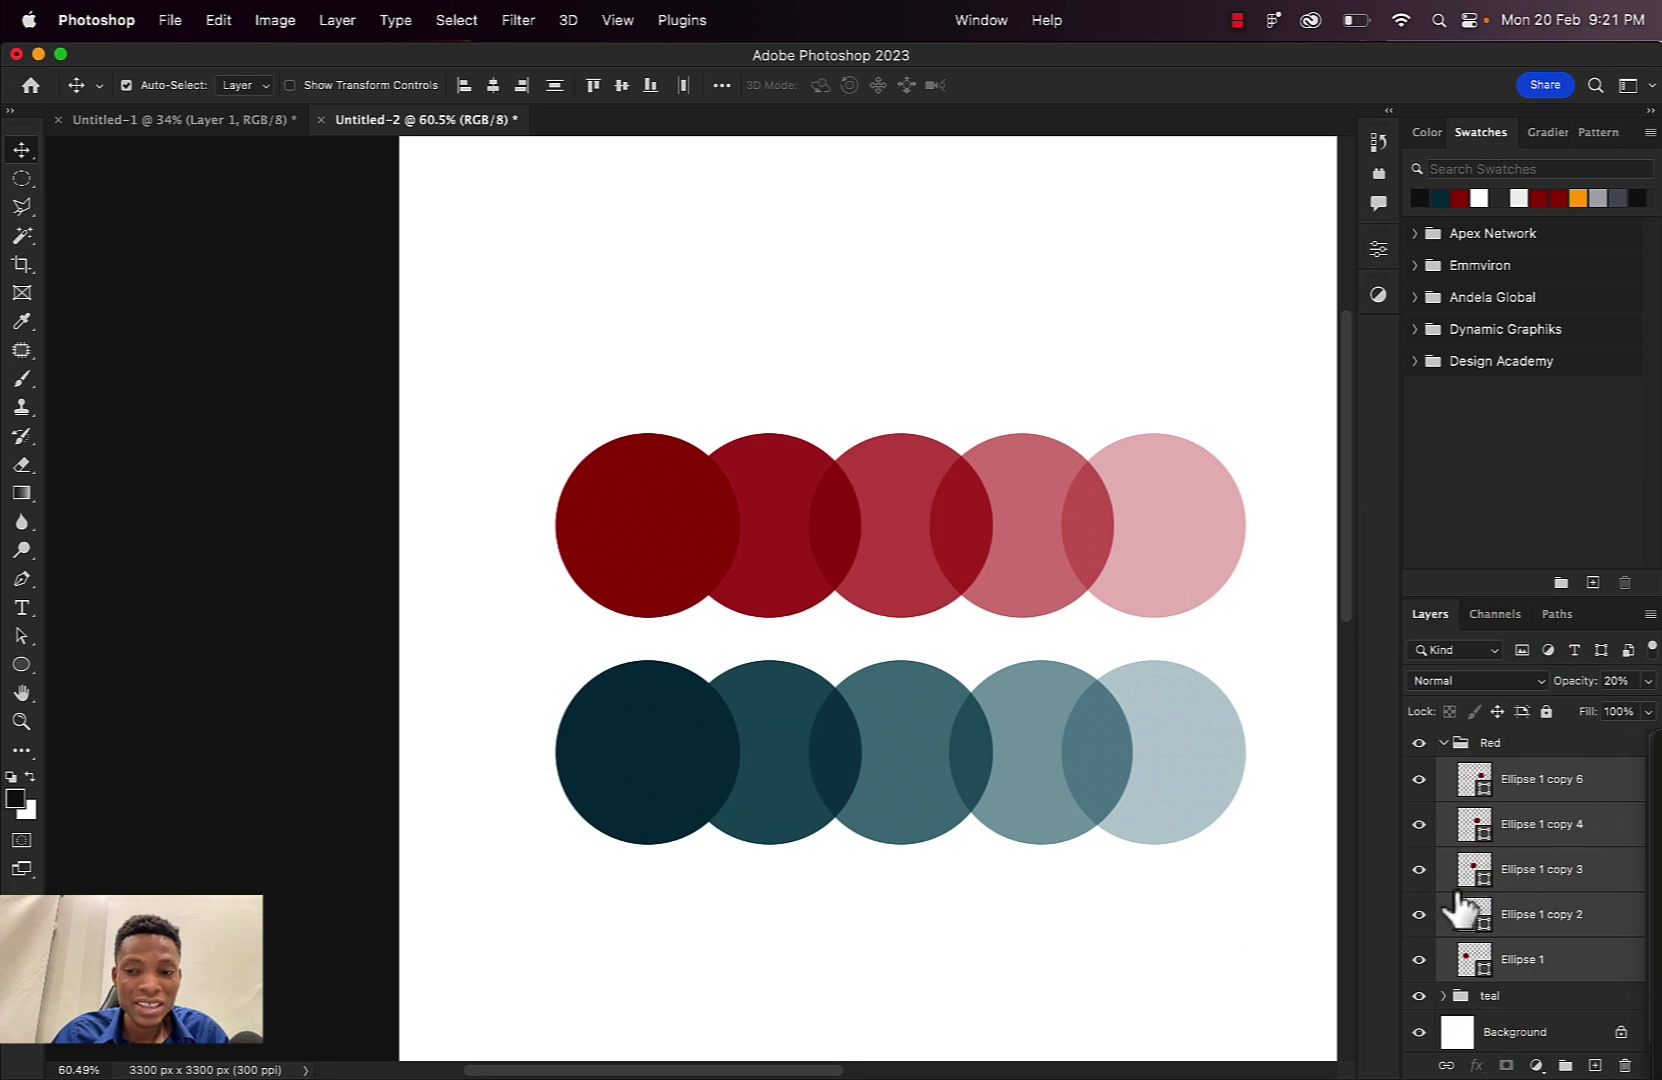
right_click(1543, 792)
mouse_move(1402, 1064)
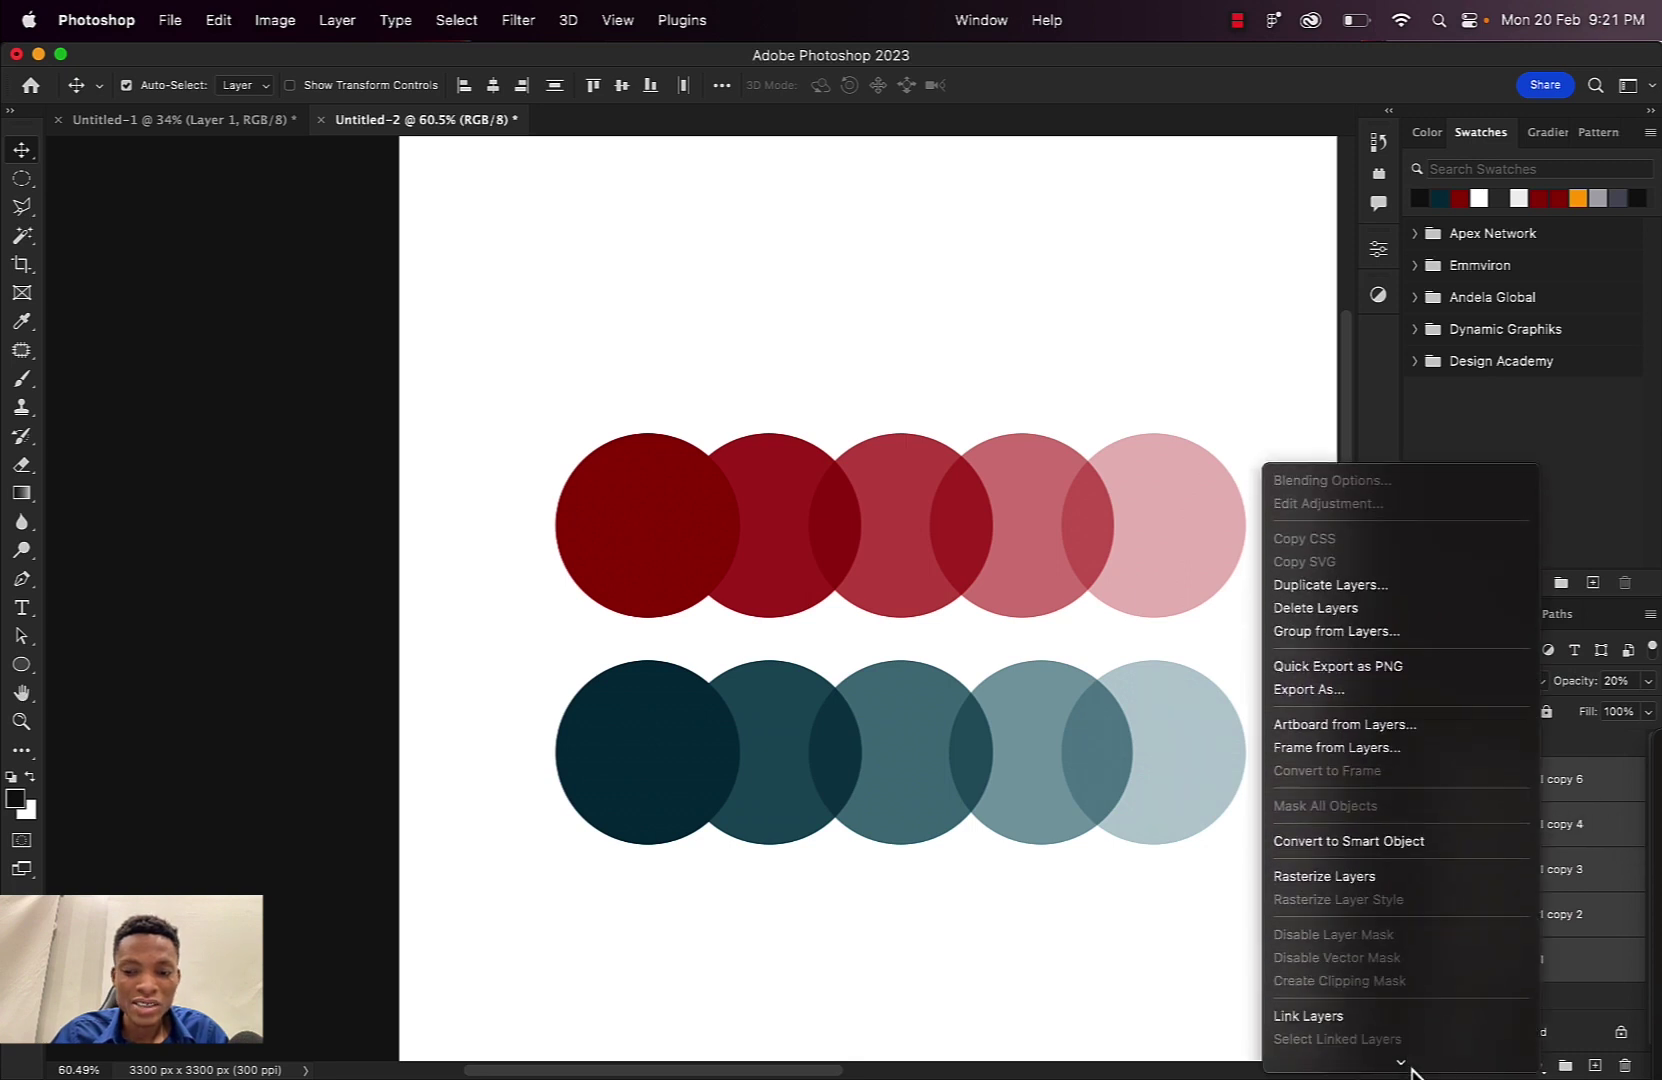
click(1337, 784)
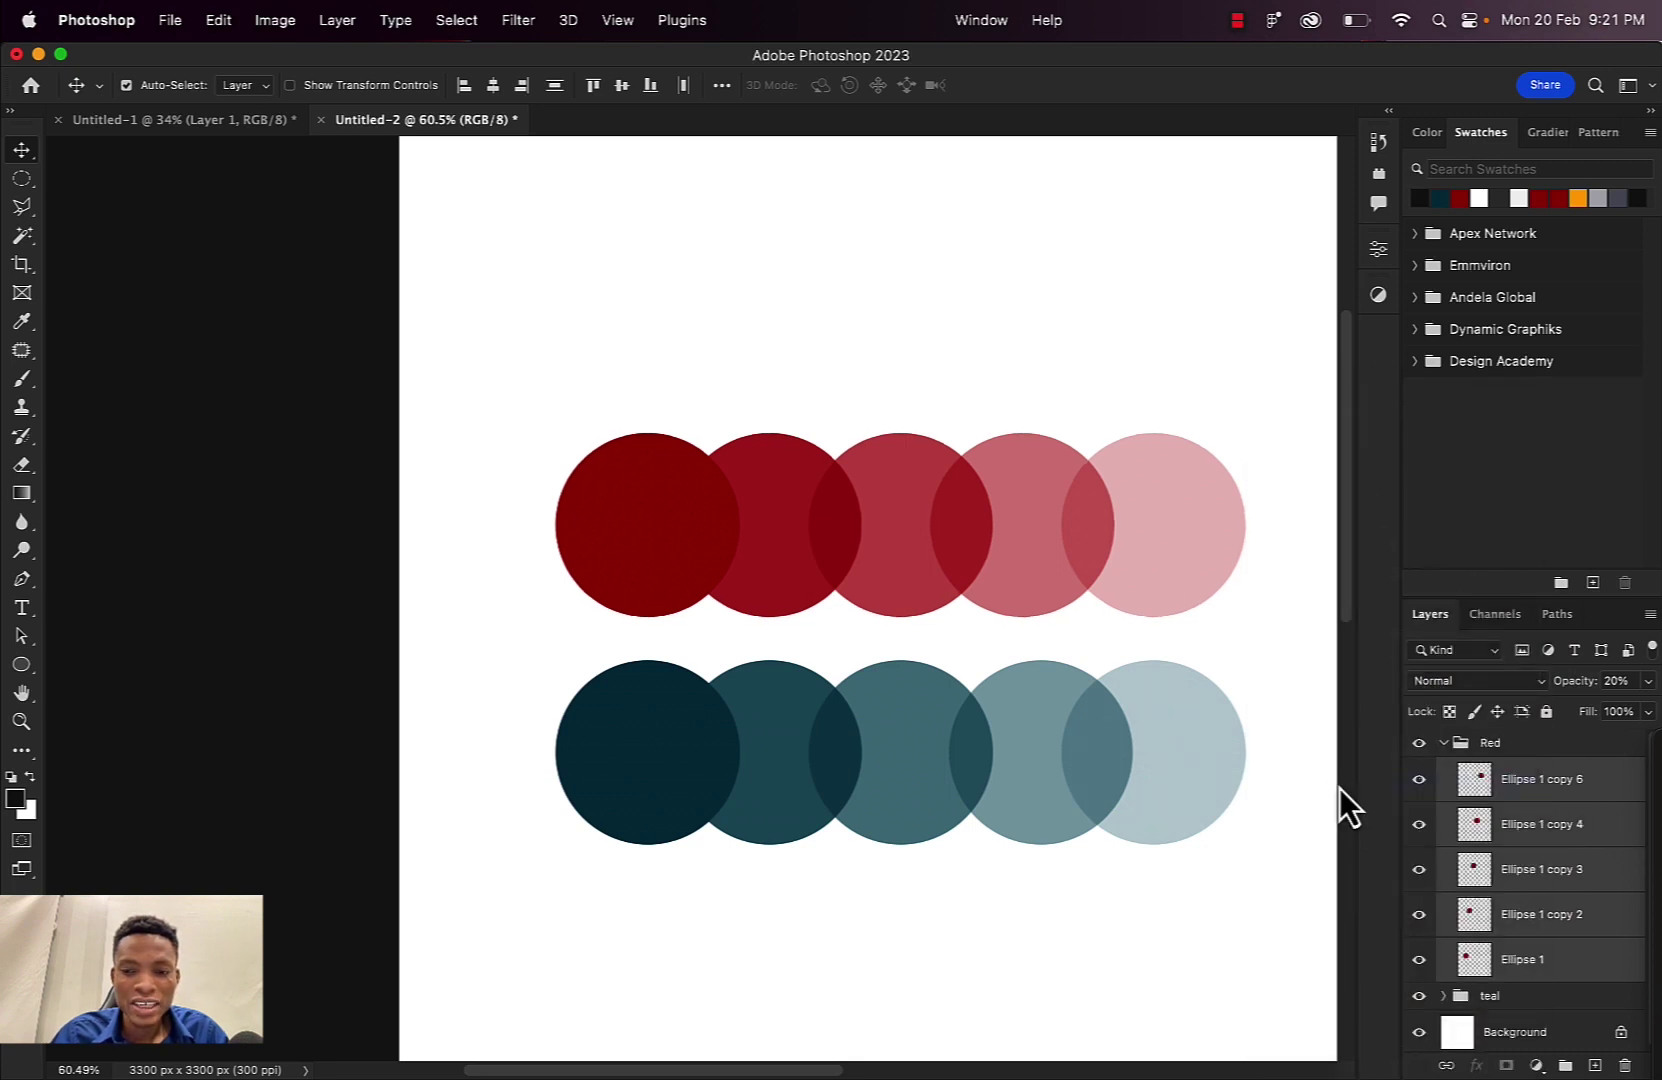
Rasterize the five circle layers of the teal group, Ellipse 1 copy 8 through Ellipse 1 copy 10
click(651, 730)
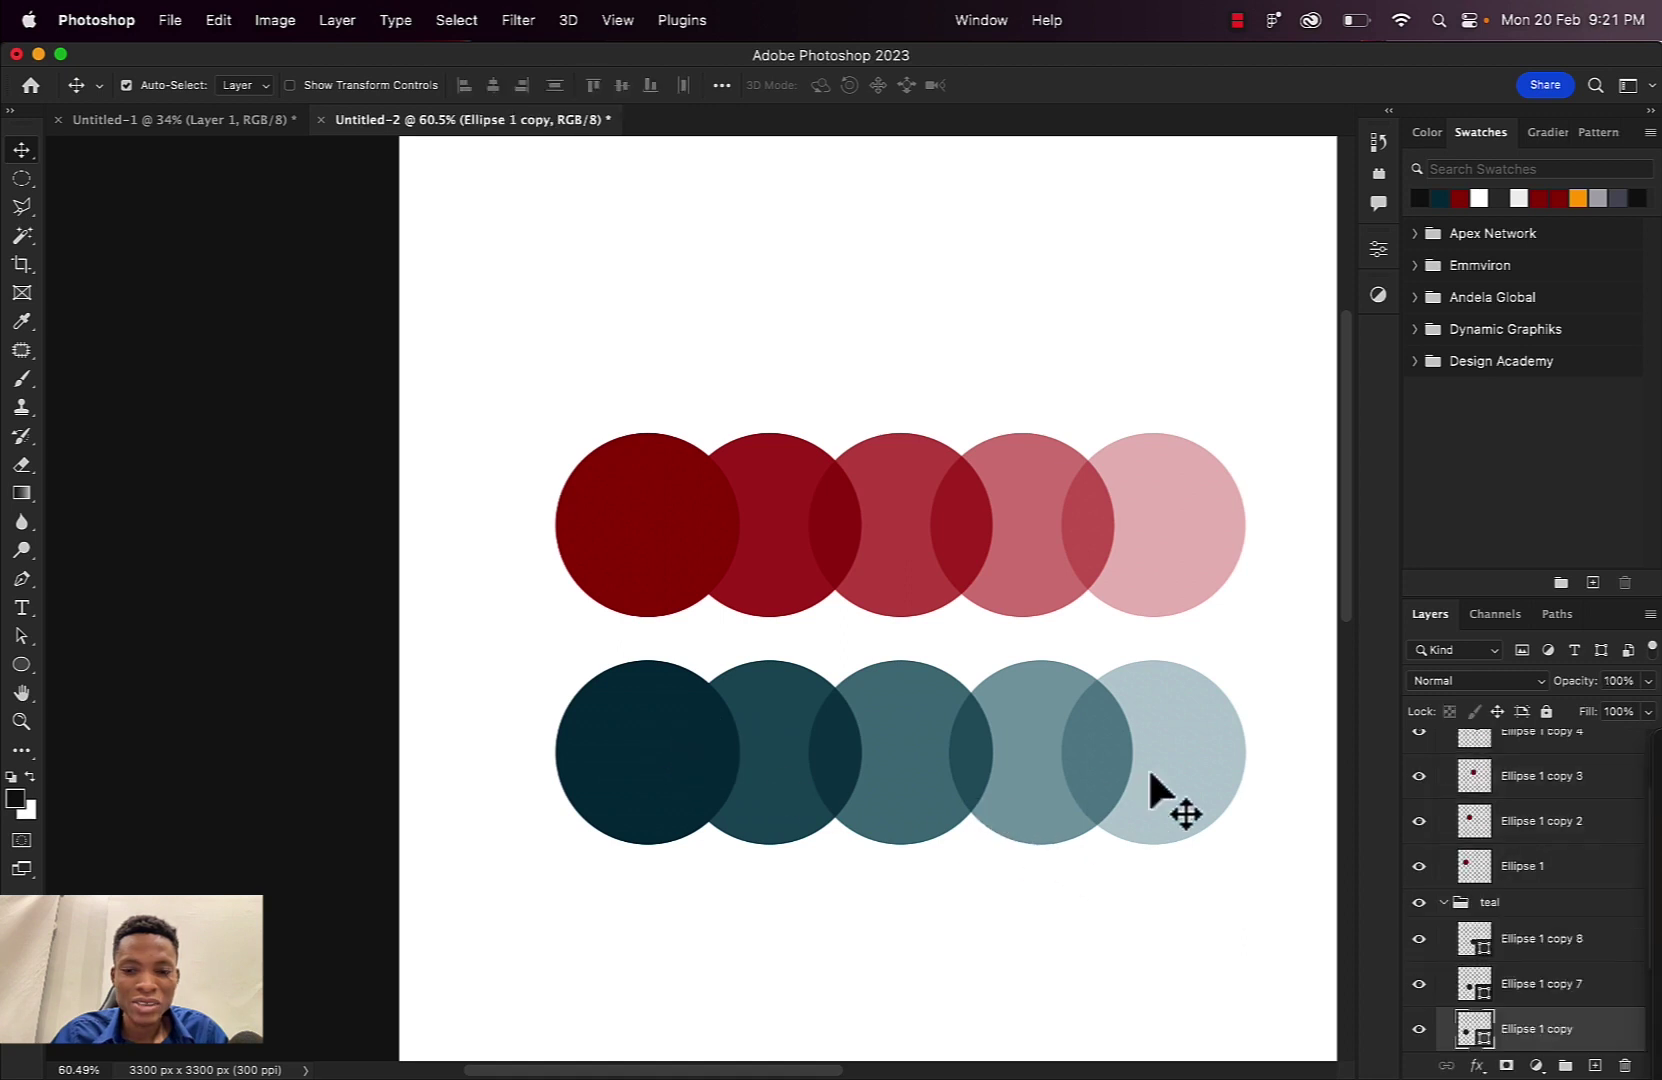
scroll(1510, 930, down, 2)
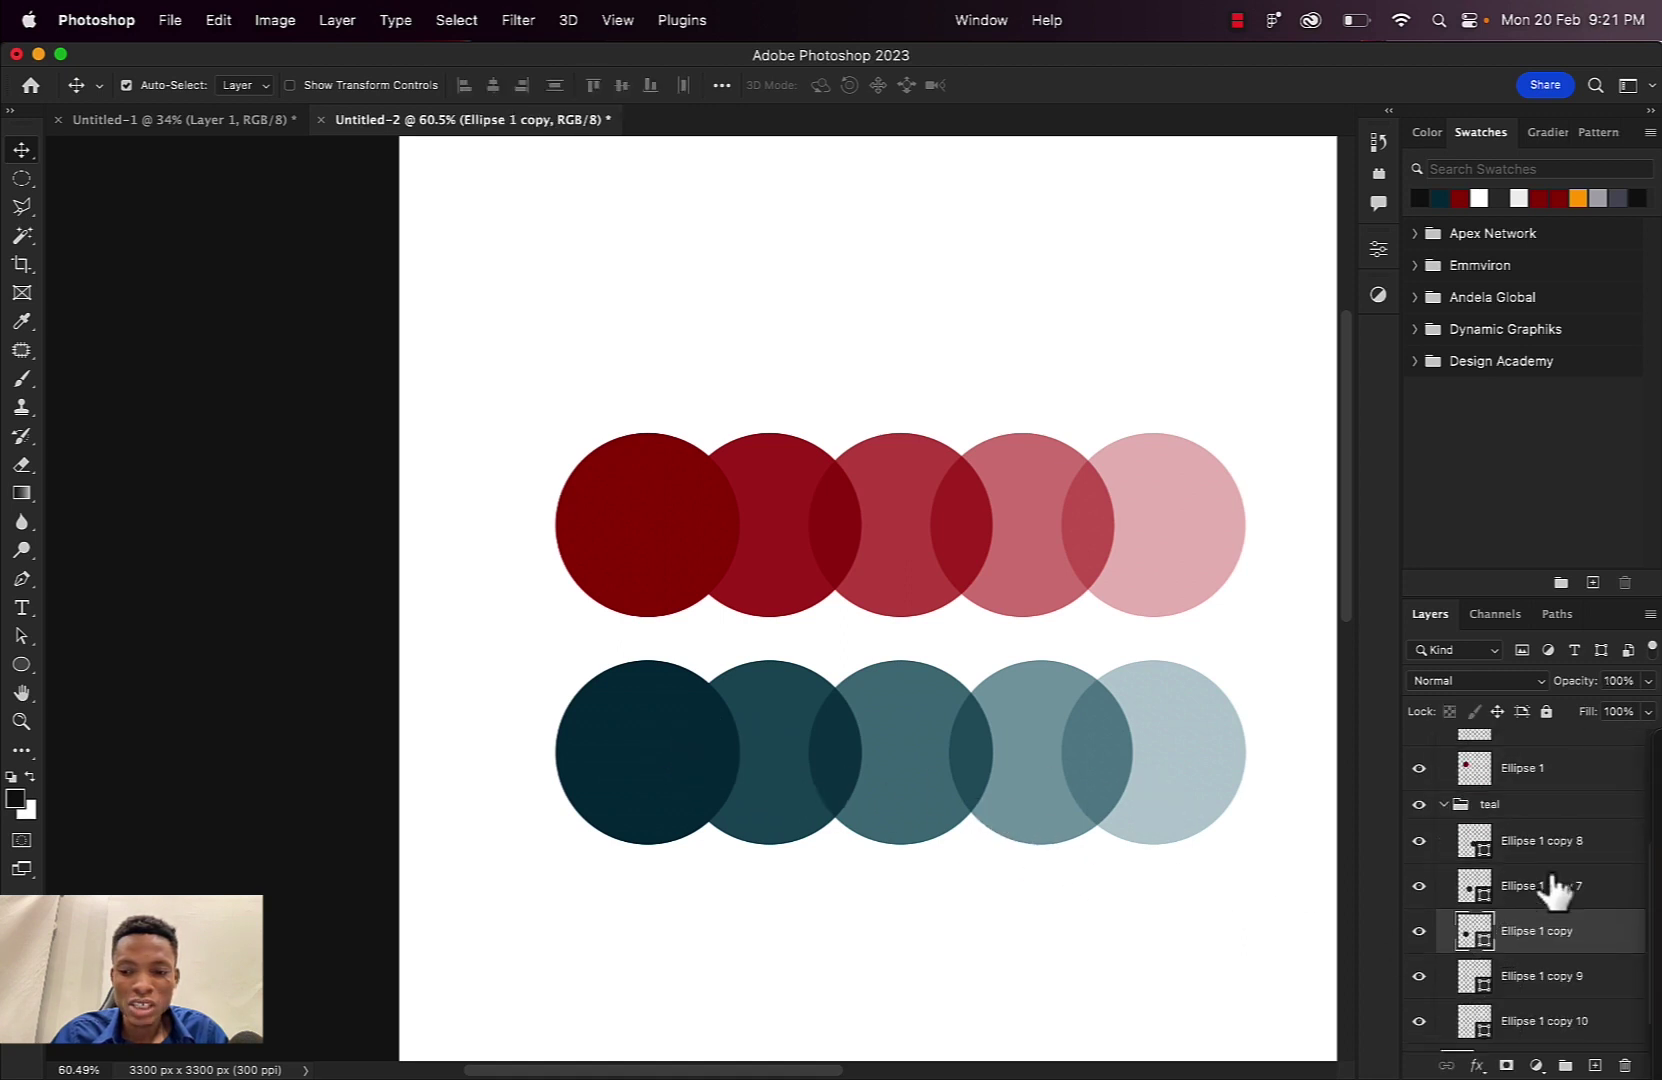
click(1550, 843)
shift+click(1545, 1022)
right_click(1546, 966)
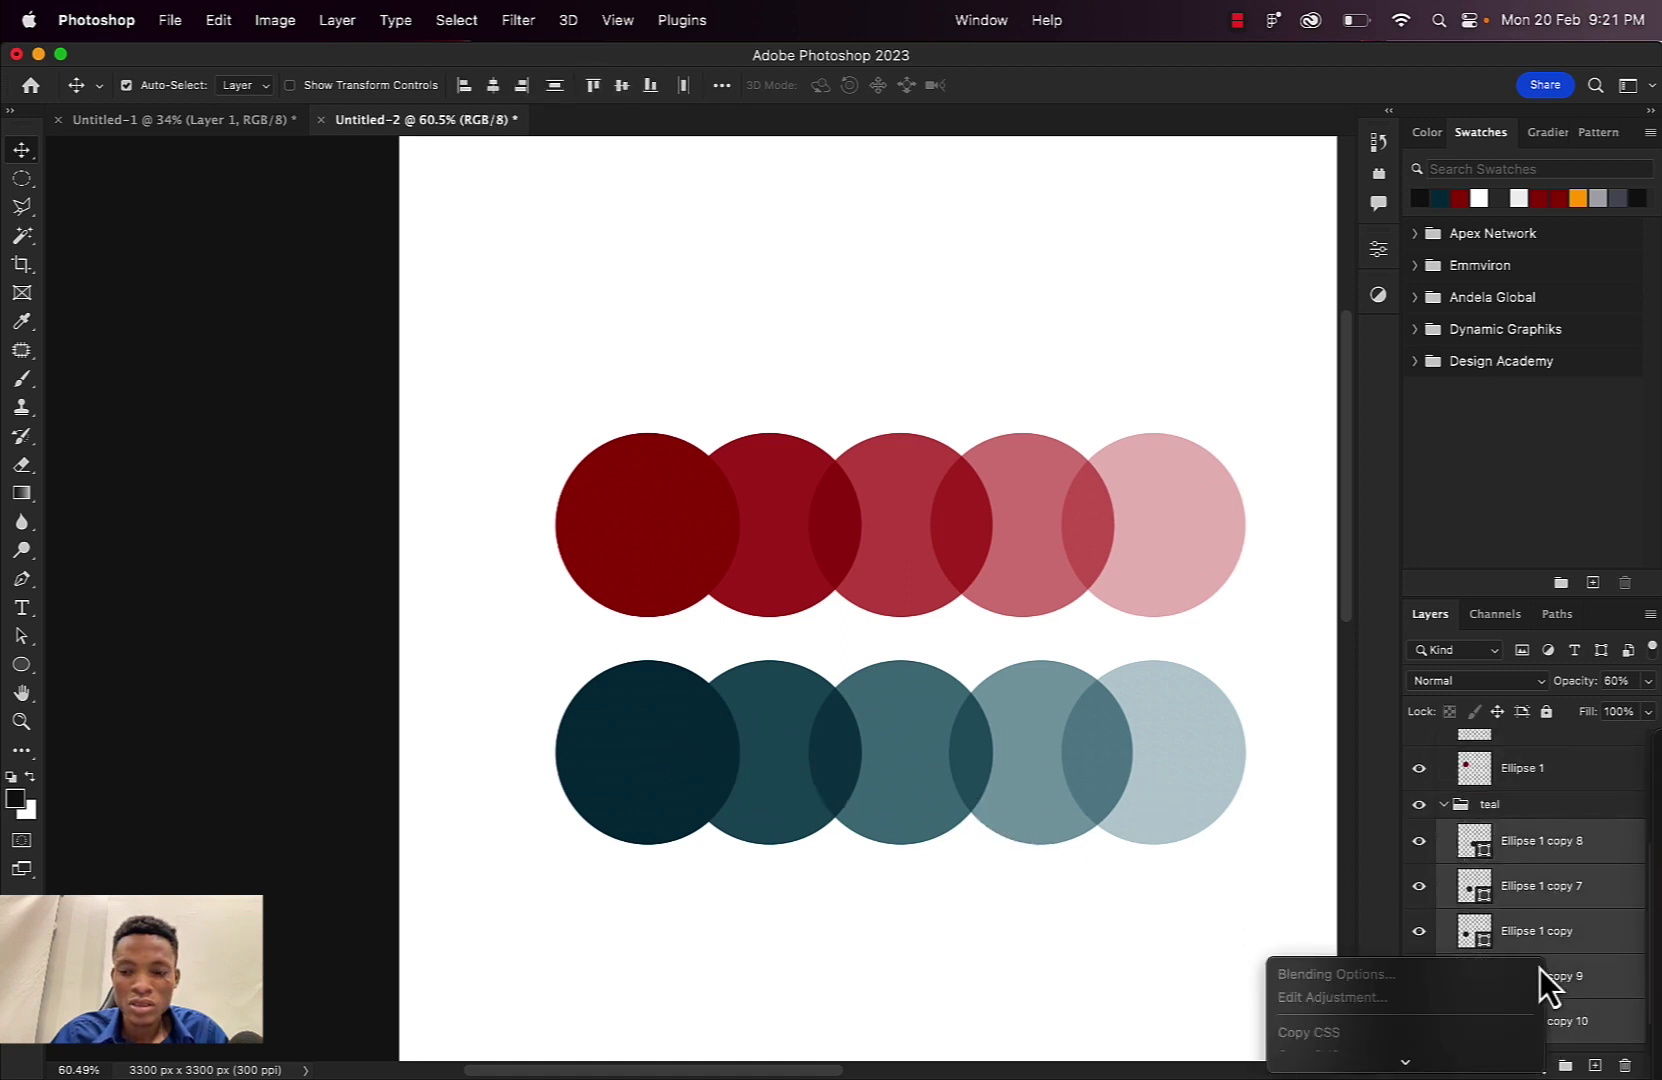
scroll(1266, 560, down, 10)
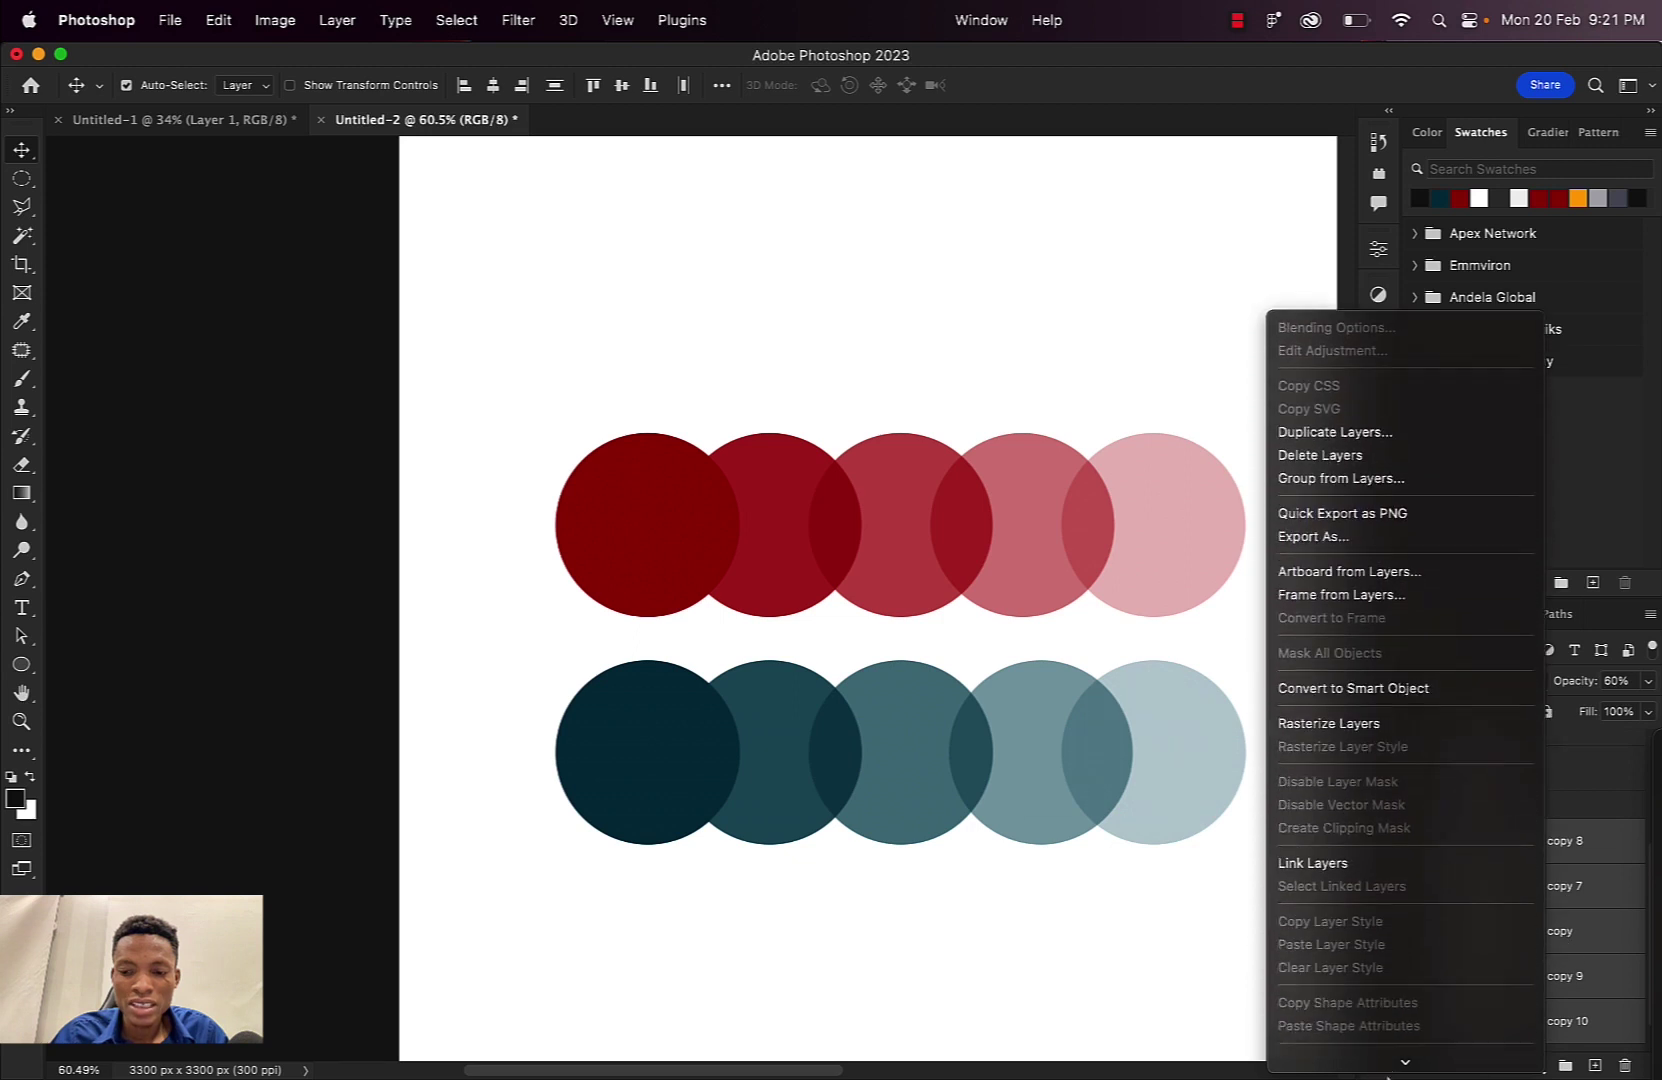
click(1322, 474)
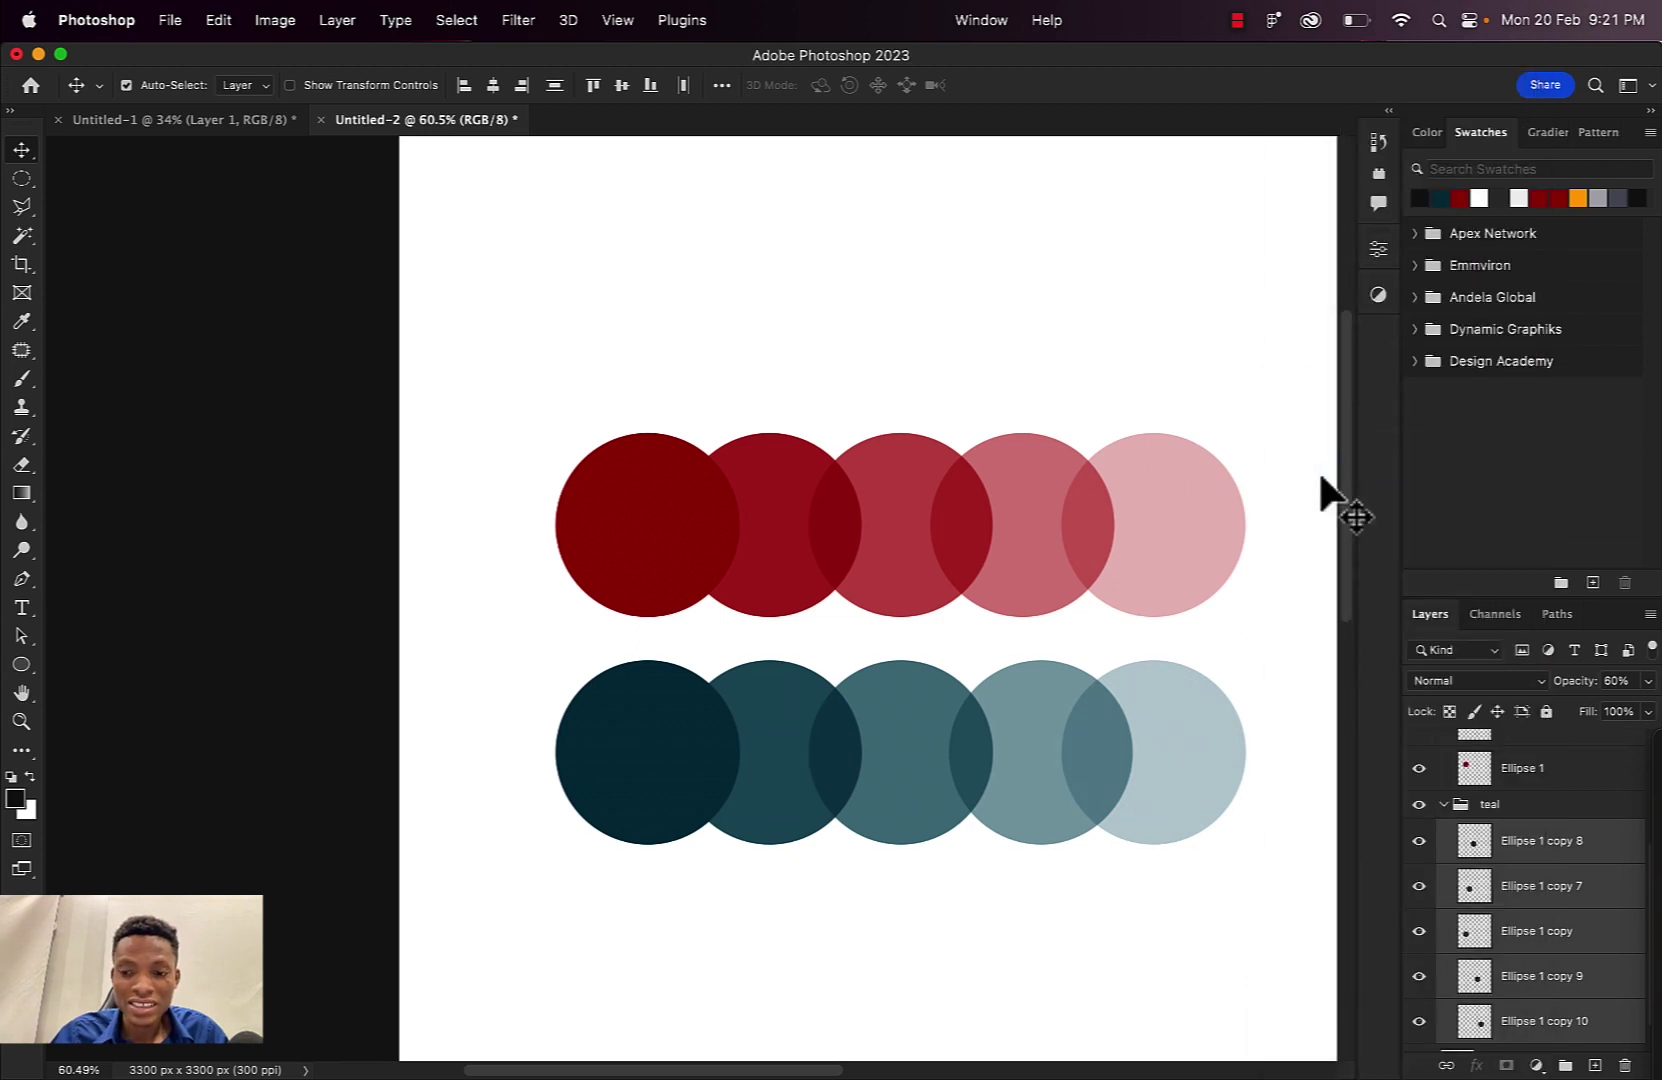
Distribute the five circles of the red row with even horizontal spacing, keeping the alignment relative to the selection, and deselect them
key(z)
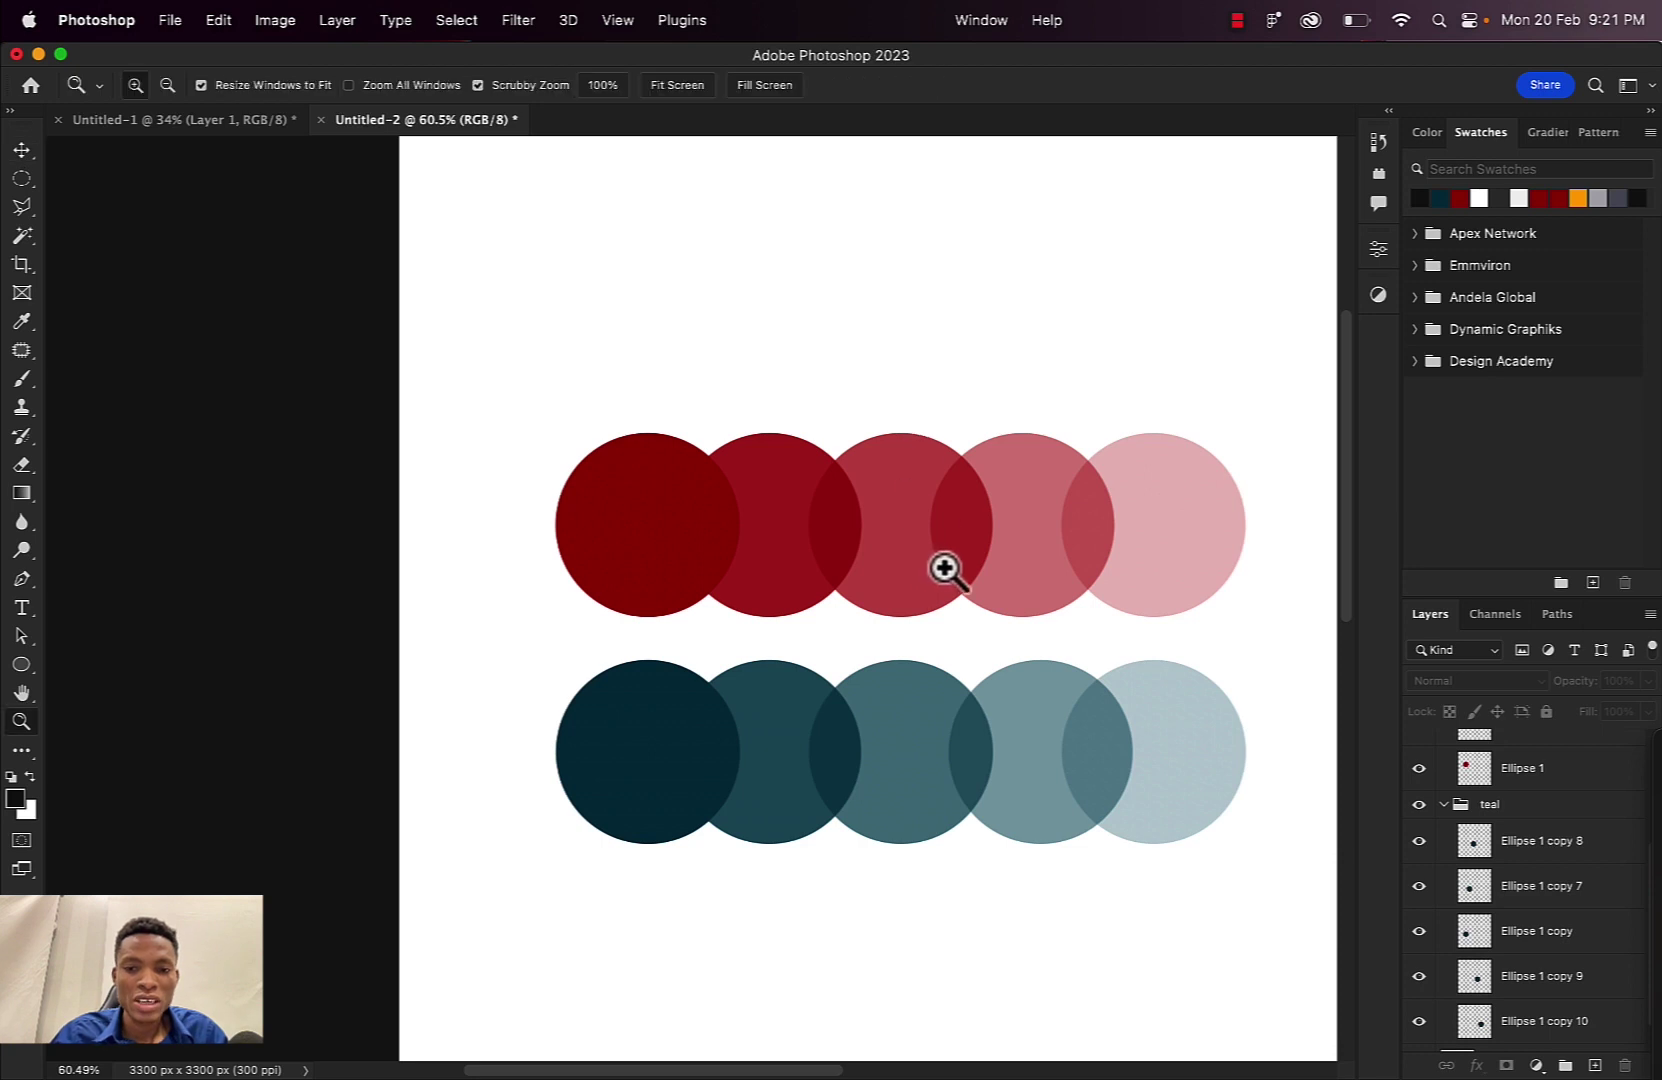
drag(946, 567, 957, 515)
key(v)
key(super+j)
key(4)
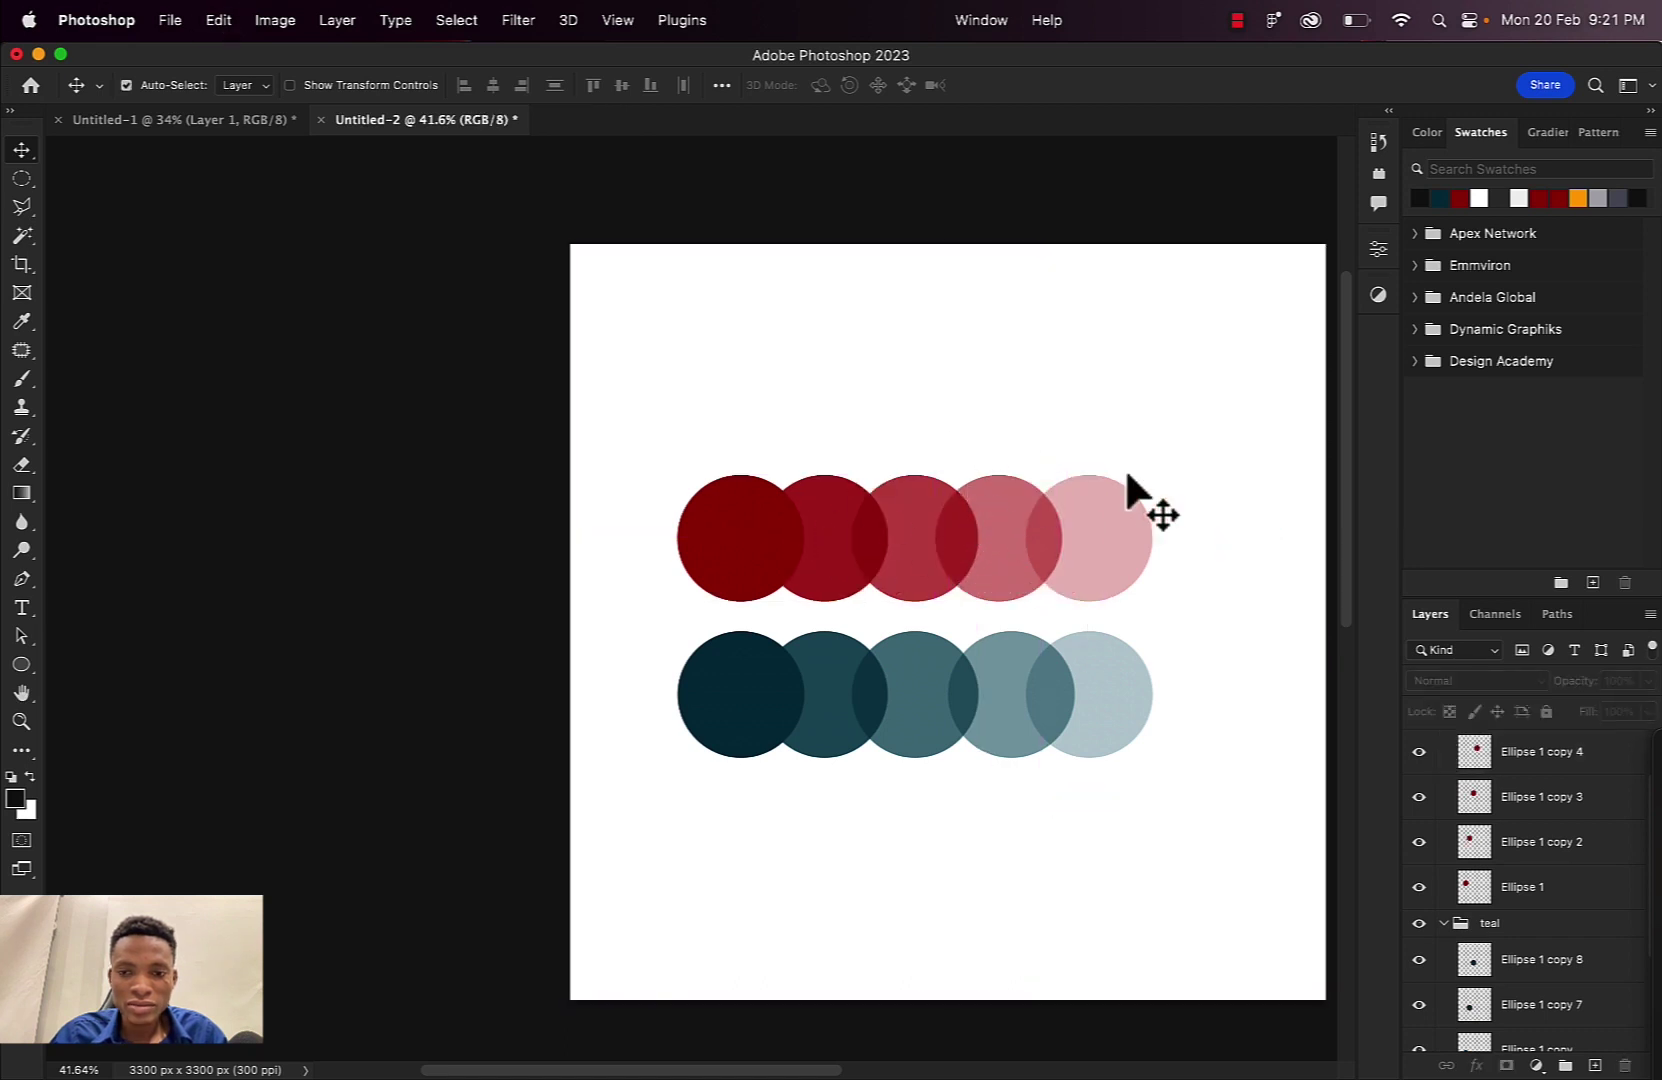
key(2)
shift+click(985, 545)
shift+click(920, 547)
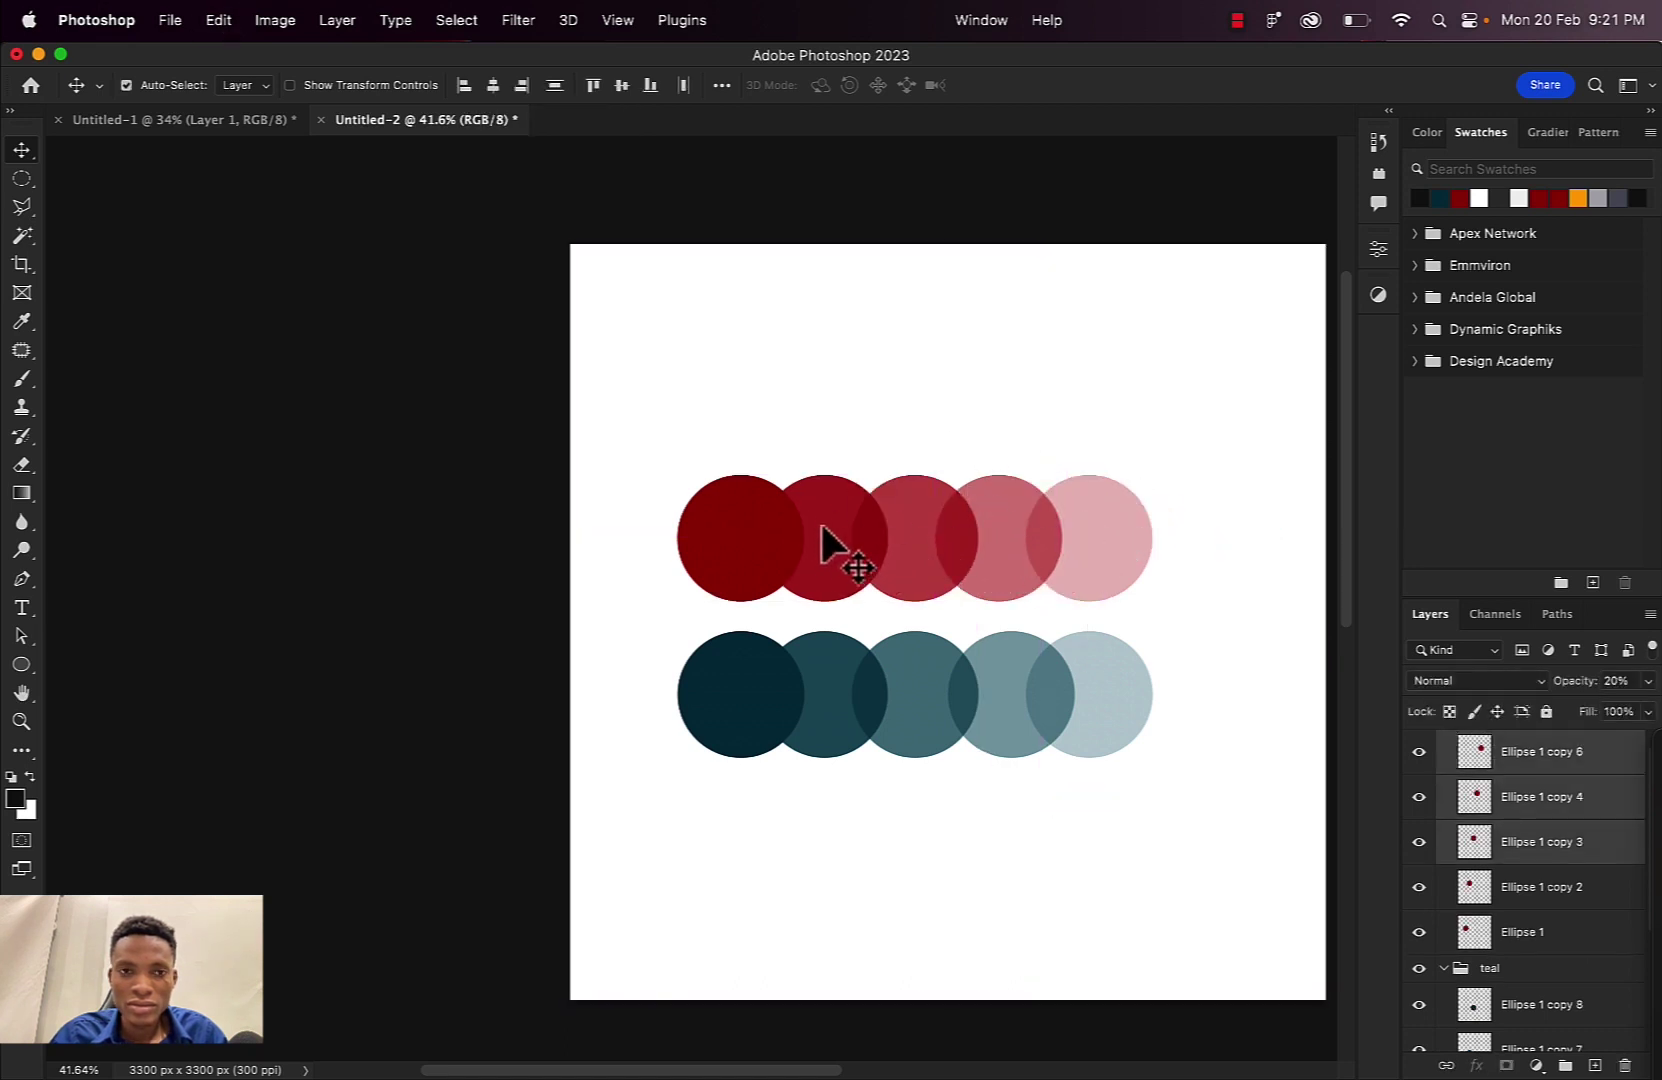
shift+click(824, 545)
shift+click(760, 548)
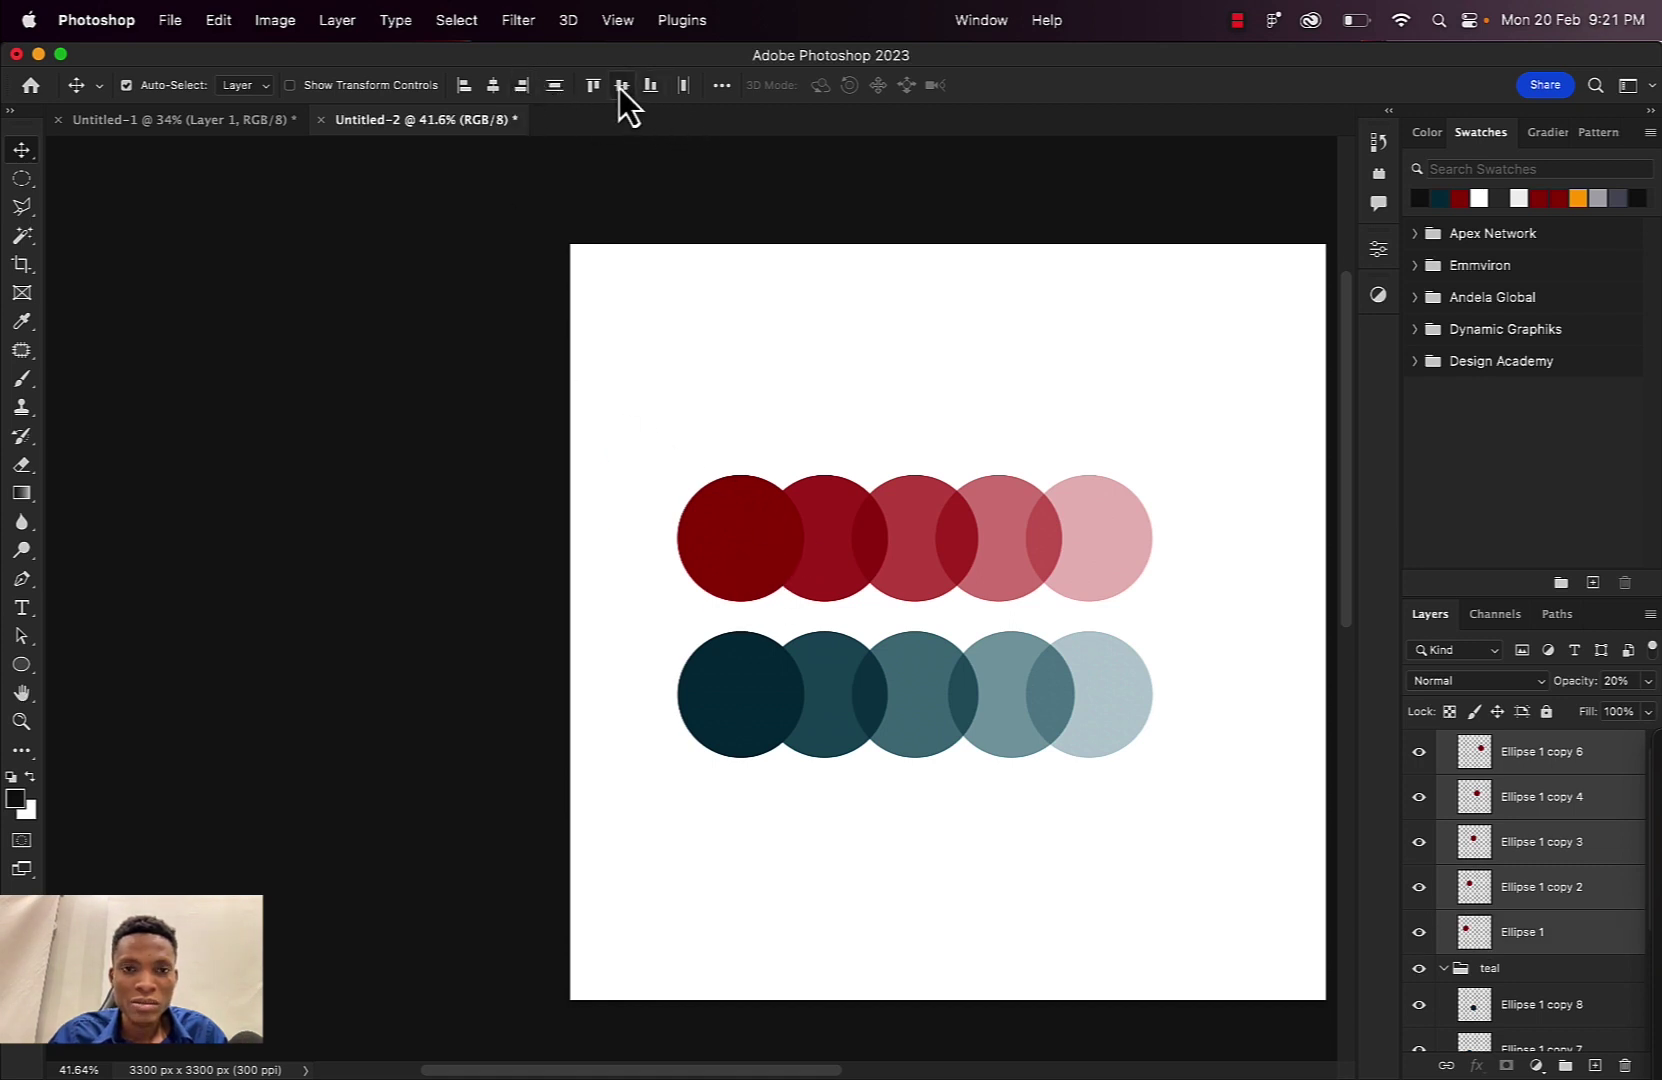
click(686, 85)
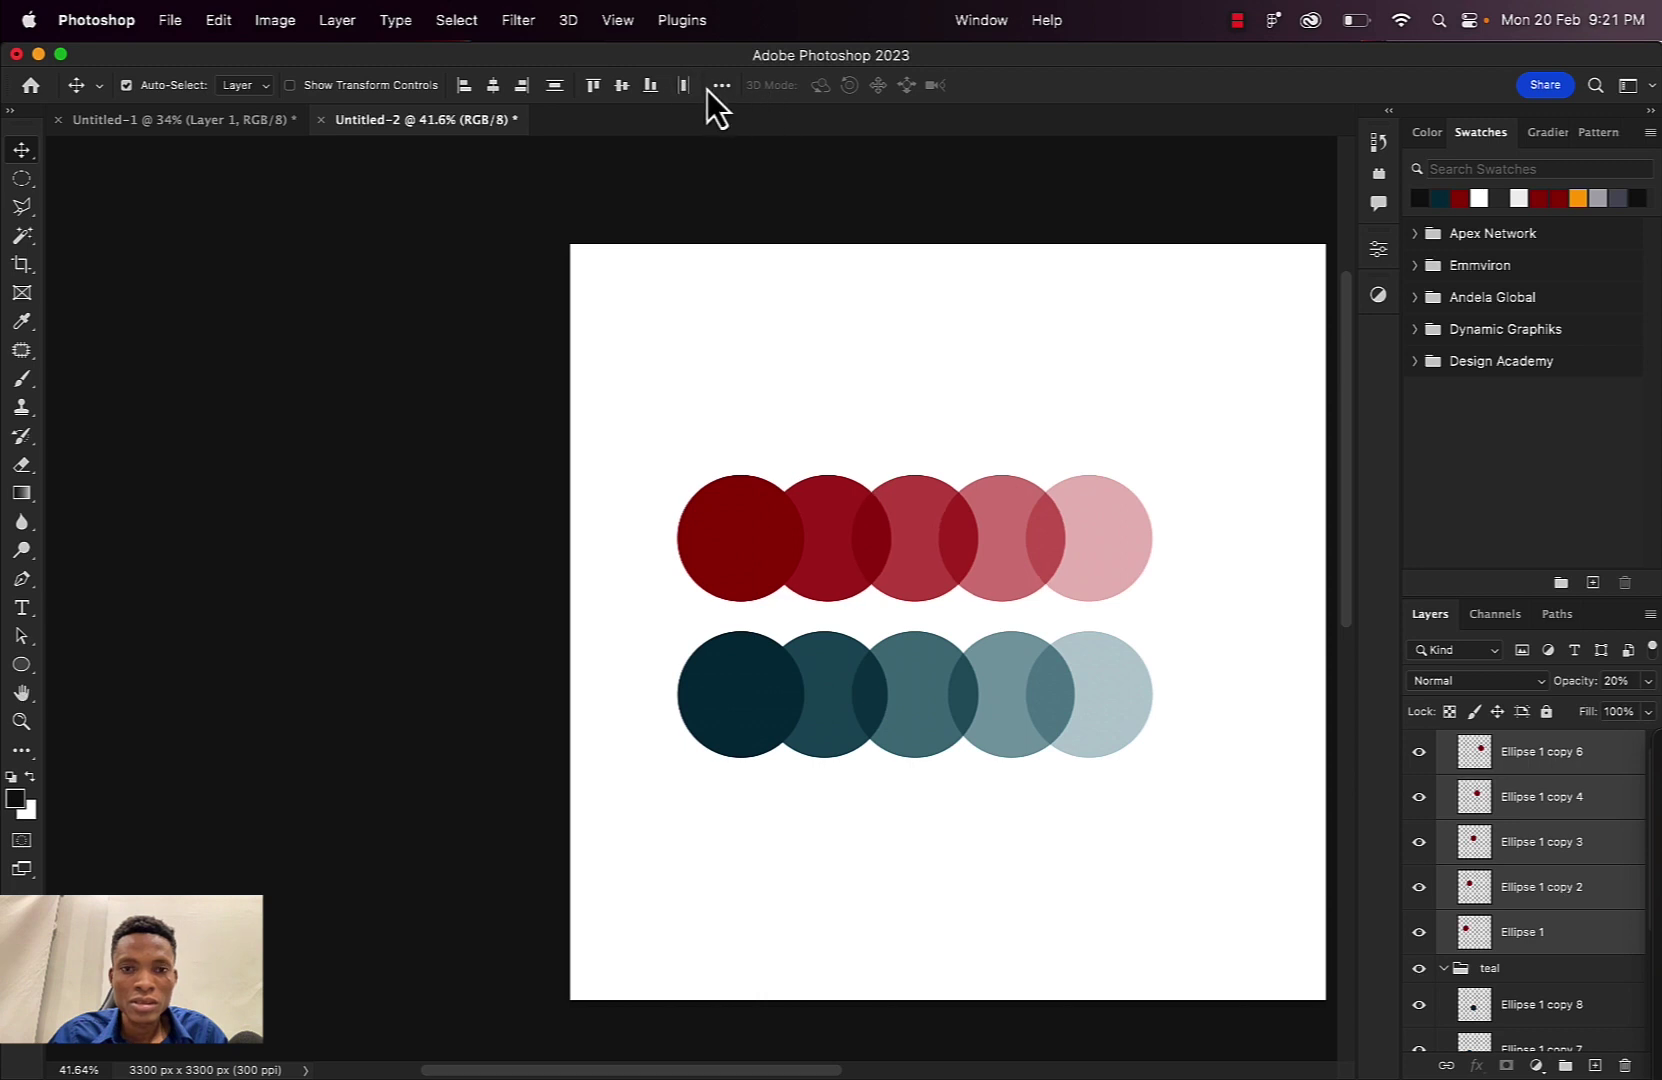
click(721, 86)
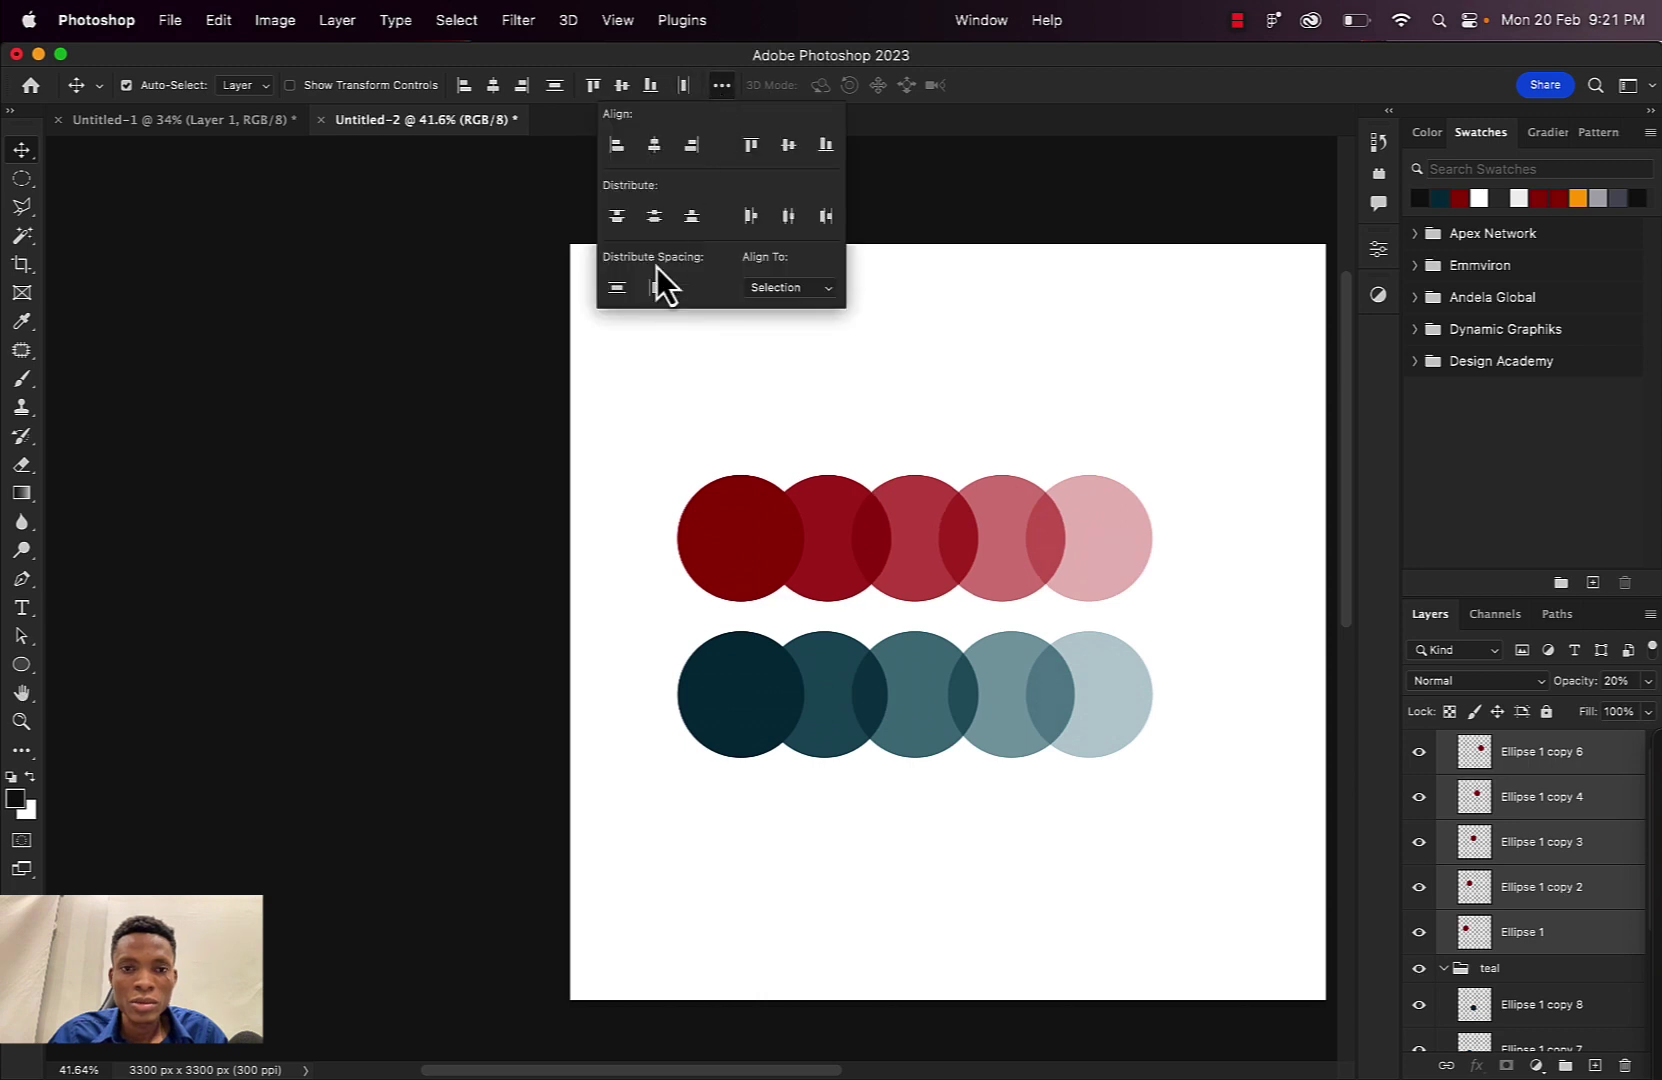
click(905, 285)
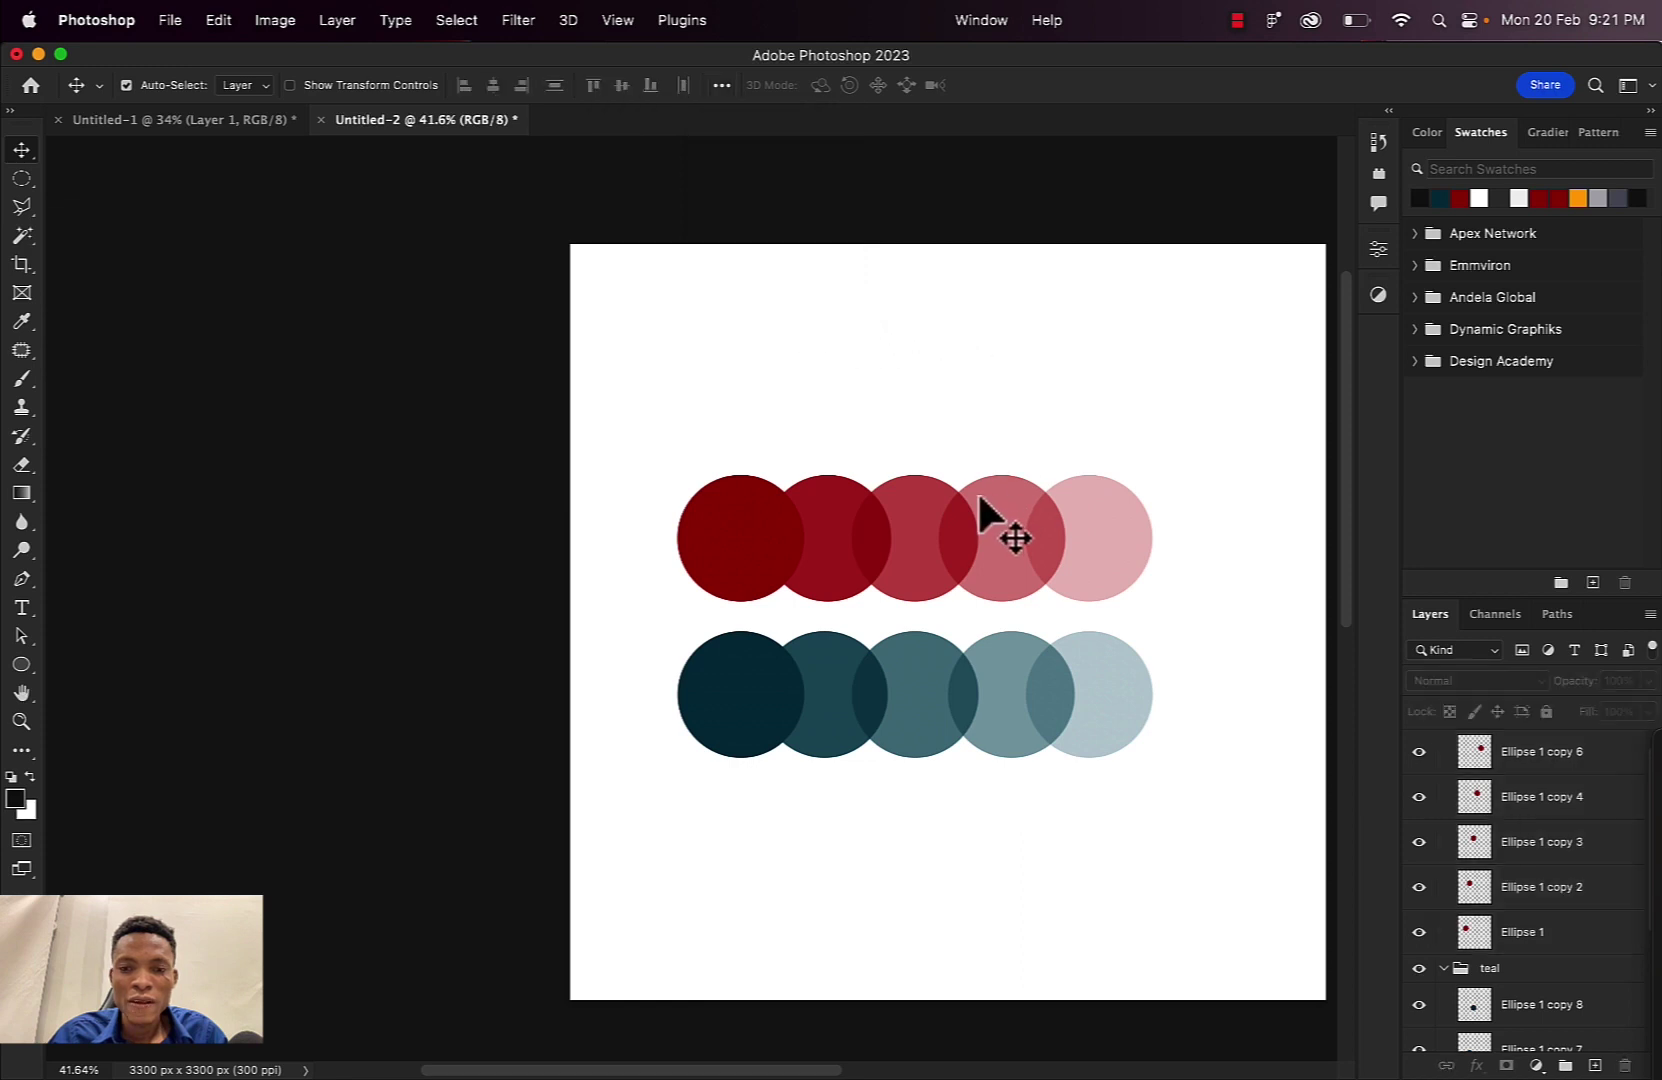
Spread the five red circles apart along their row so they sit side by side without overlapping
key(space)
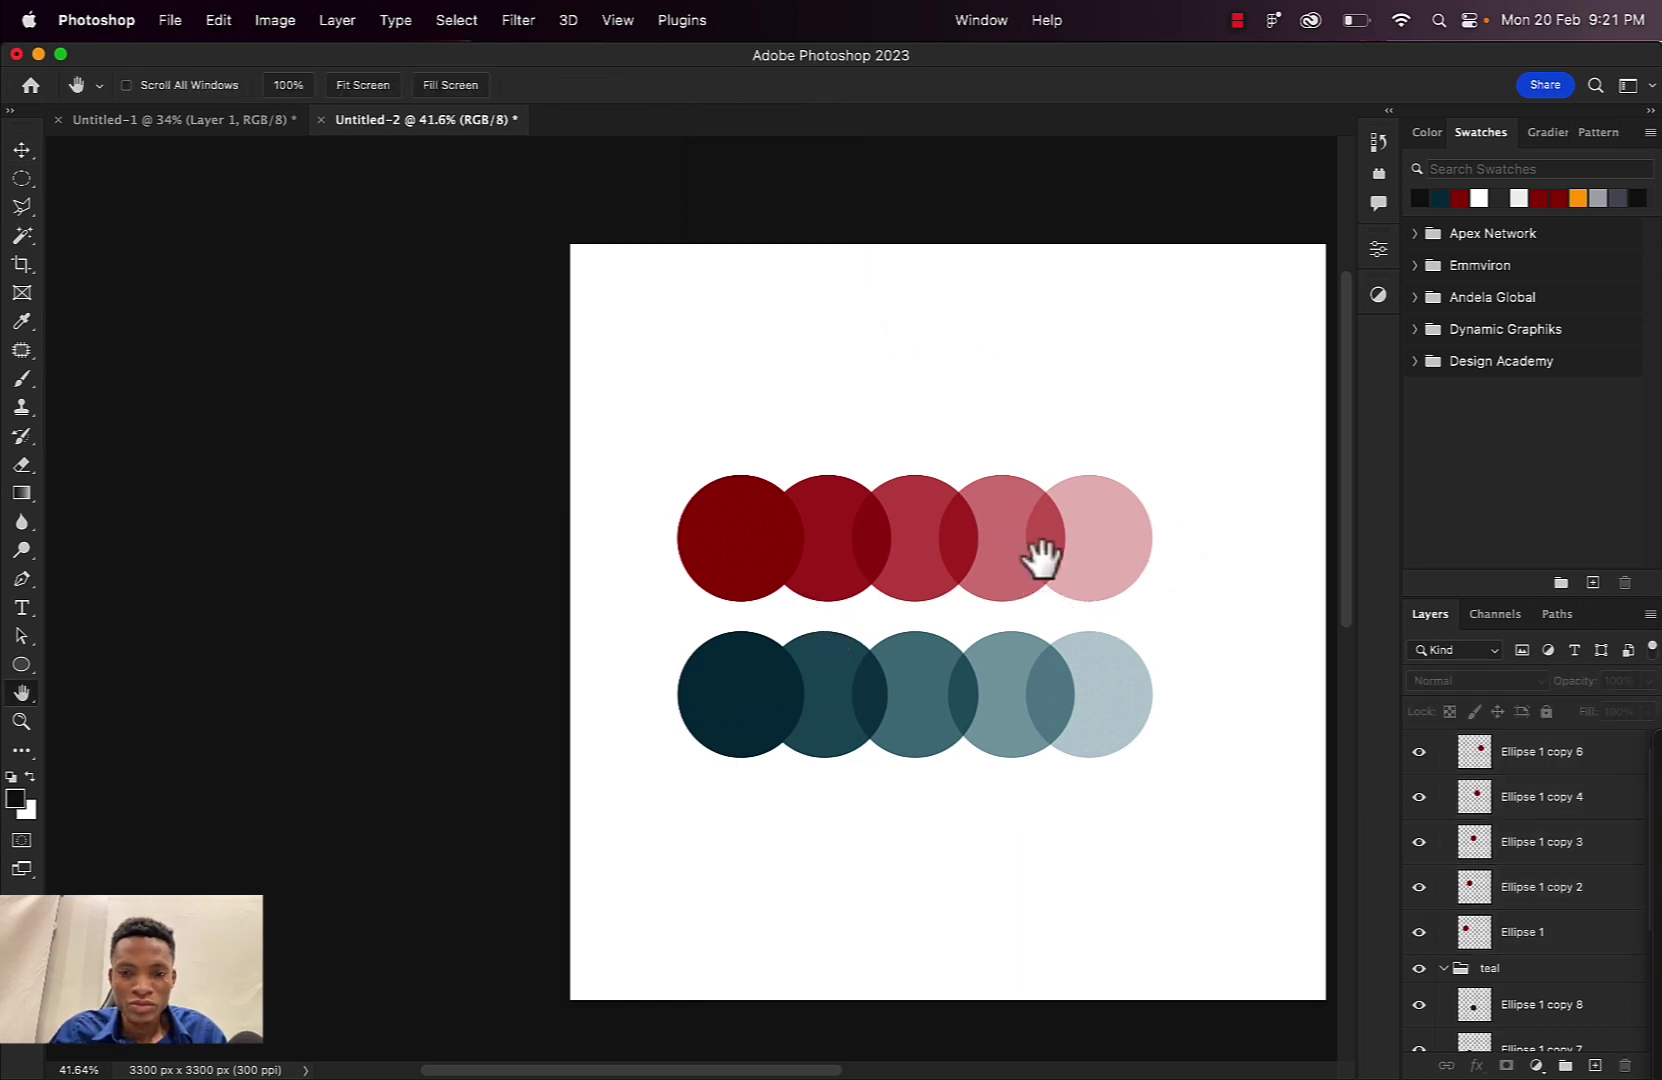
drag(1043, 556, 897, 555)
click(597, 538)
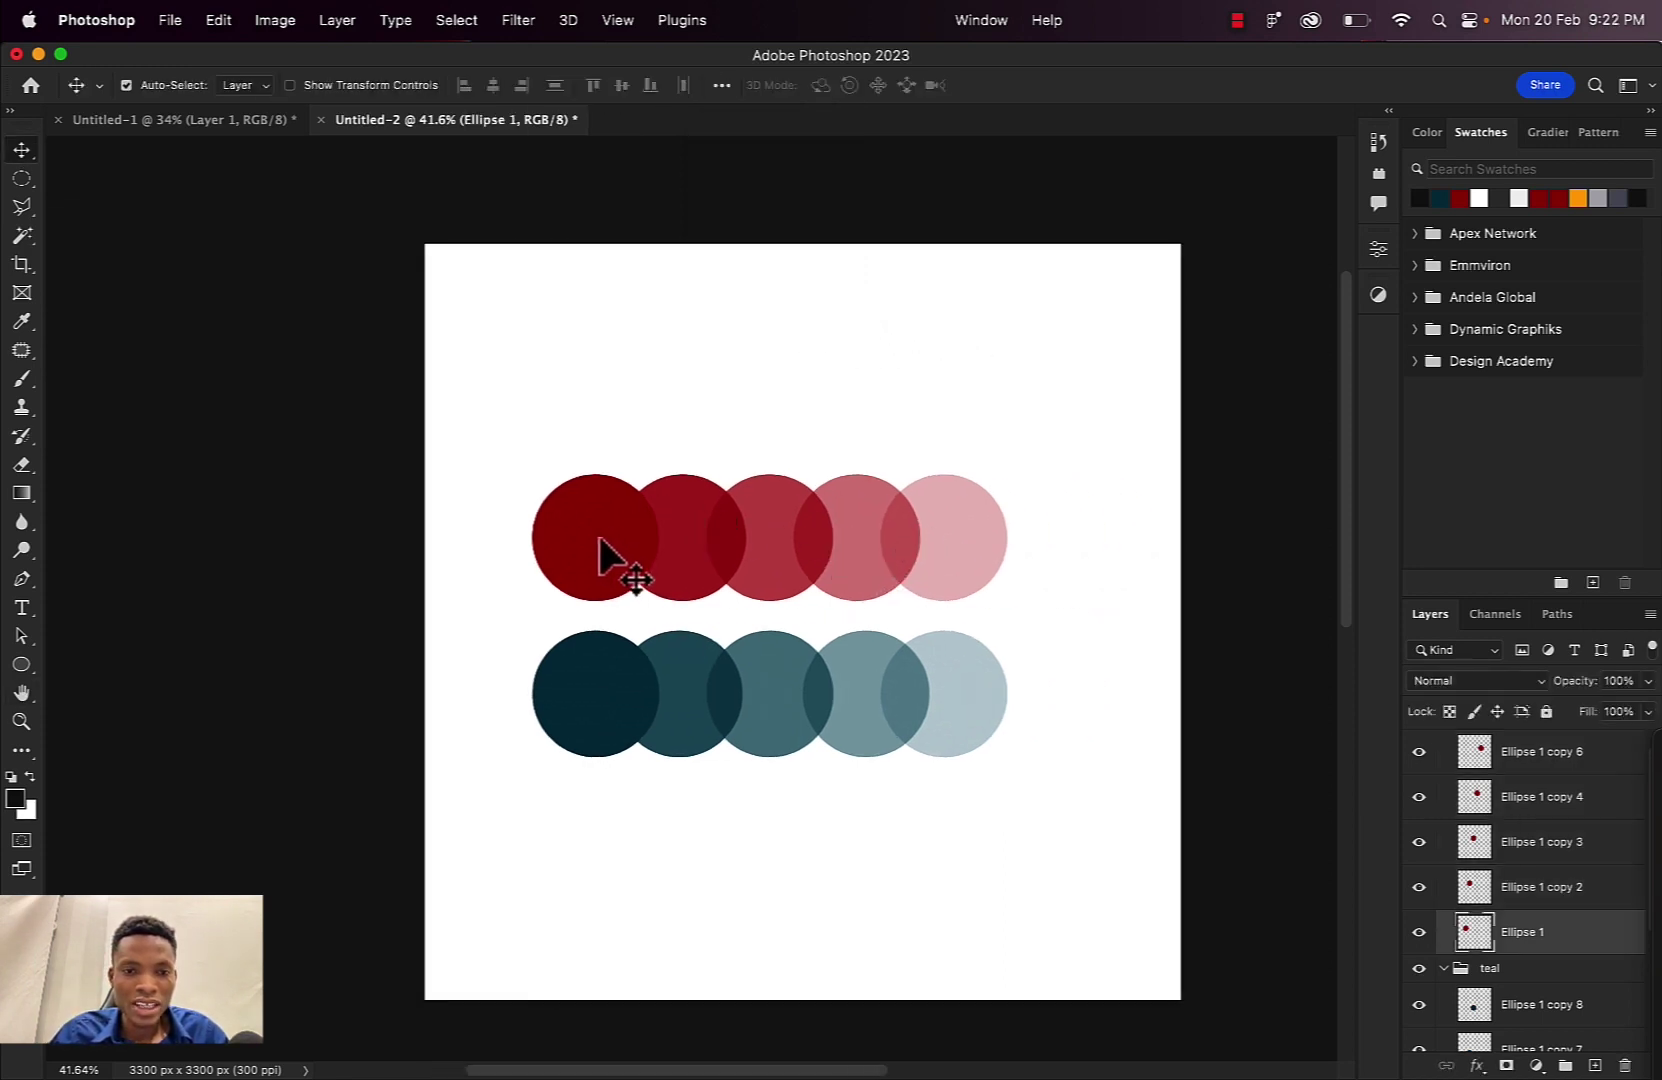
drag(596, 535, 556, 535)
mouse_move(762, 542)
mouse_down()
mouse_move(1001, 549)
mouse_move(779, 535)
mouse_up()
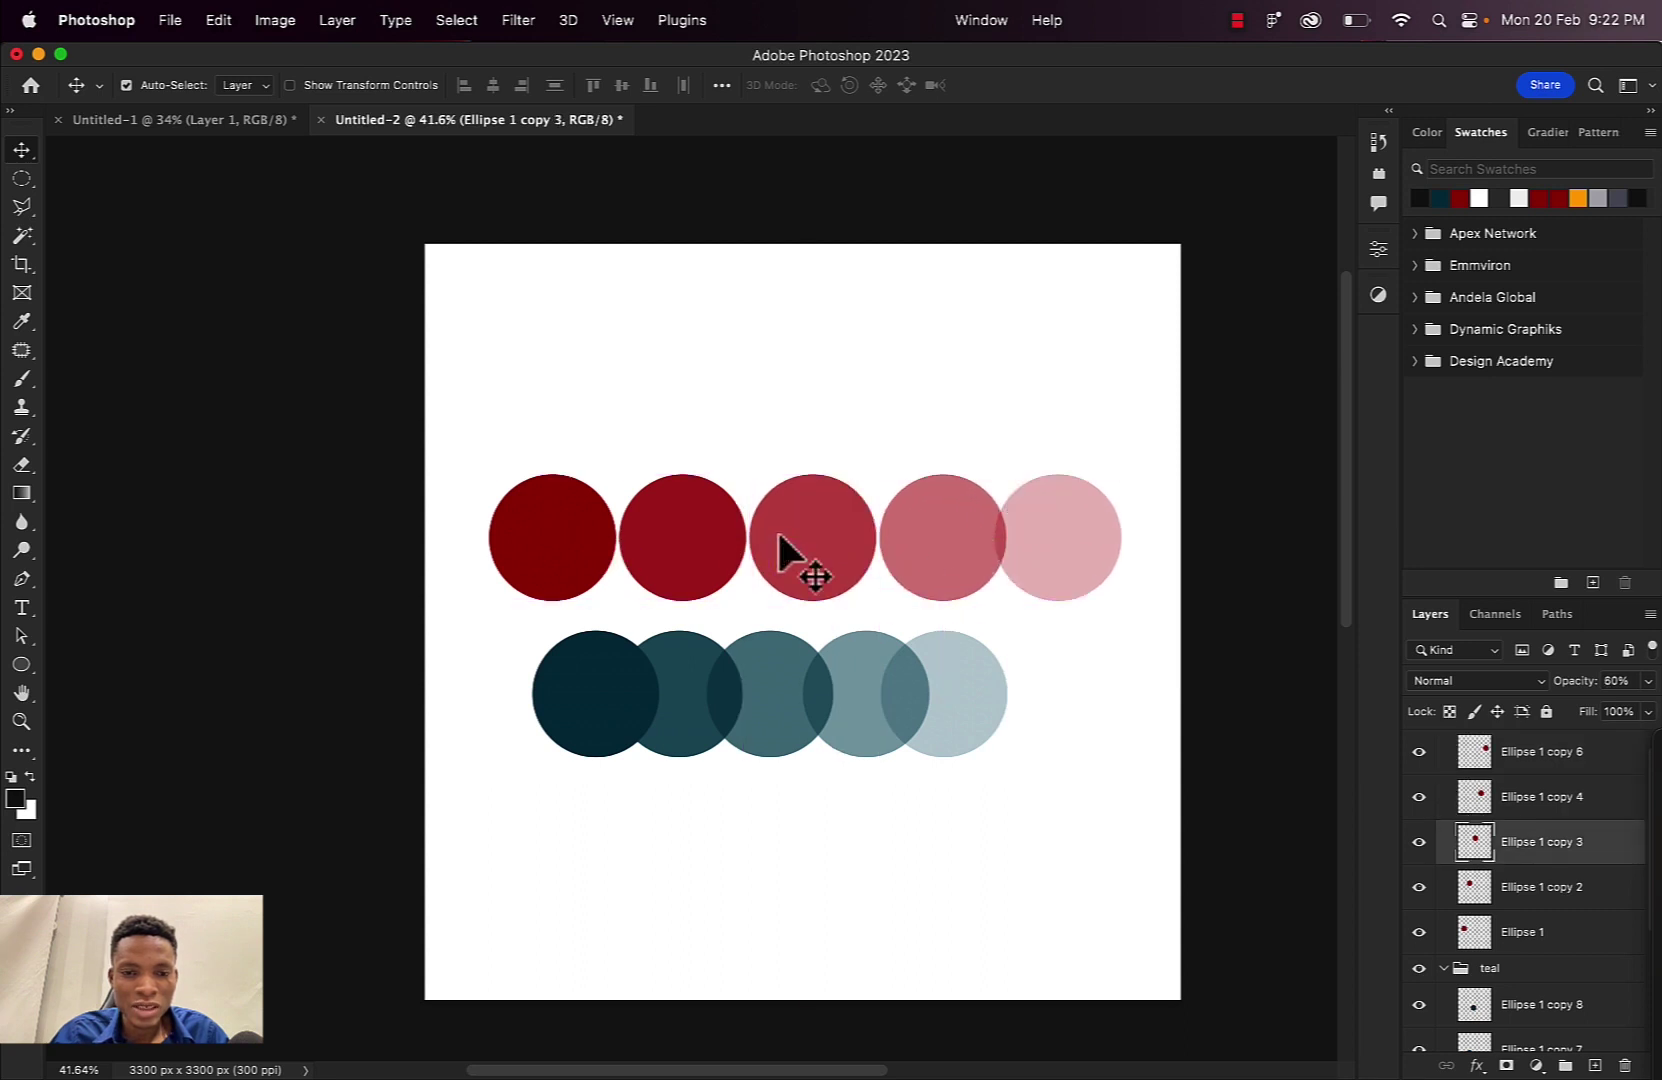
click(946, 538)
drag(1073, 536, 1084, 537)
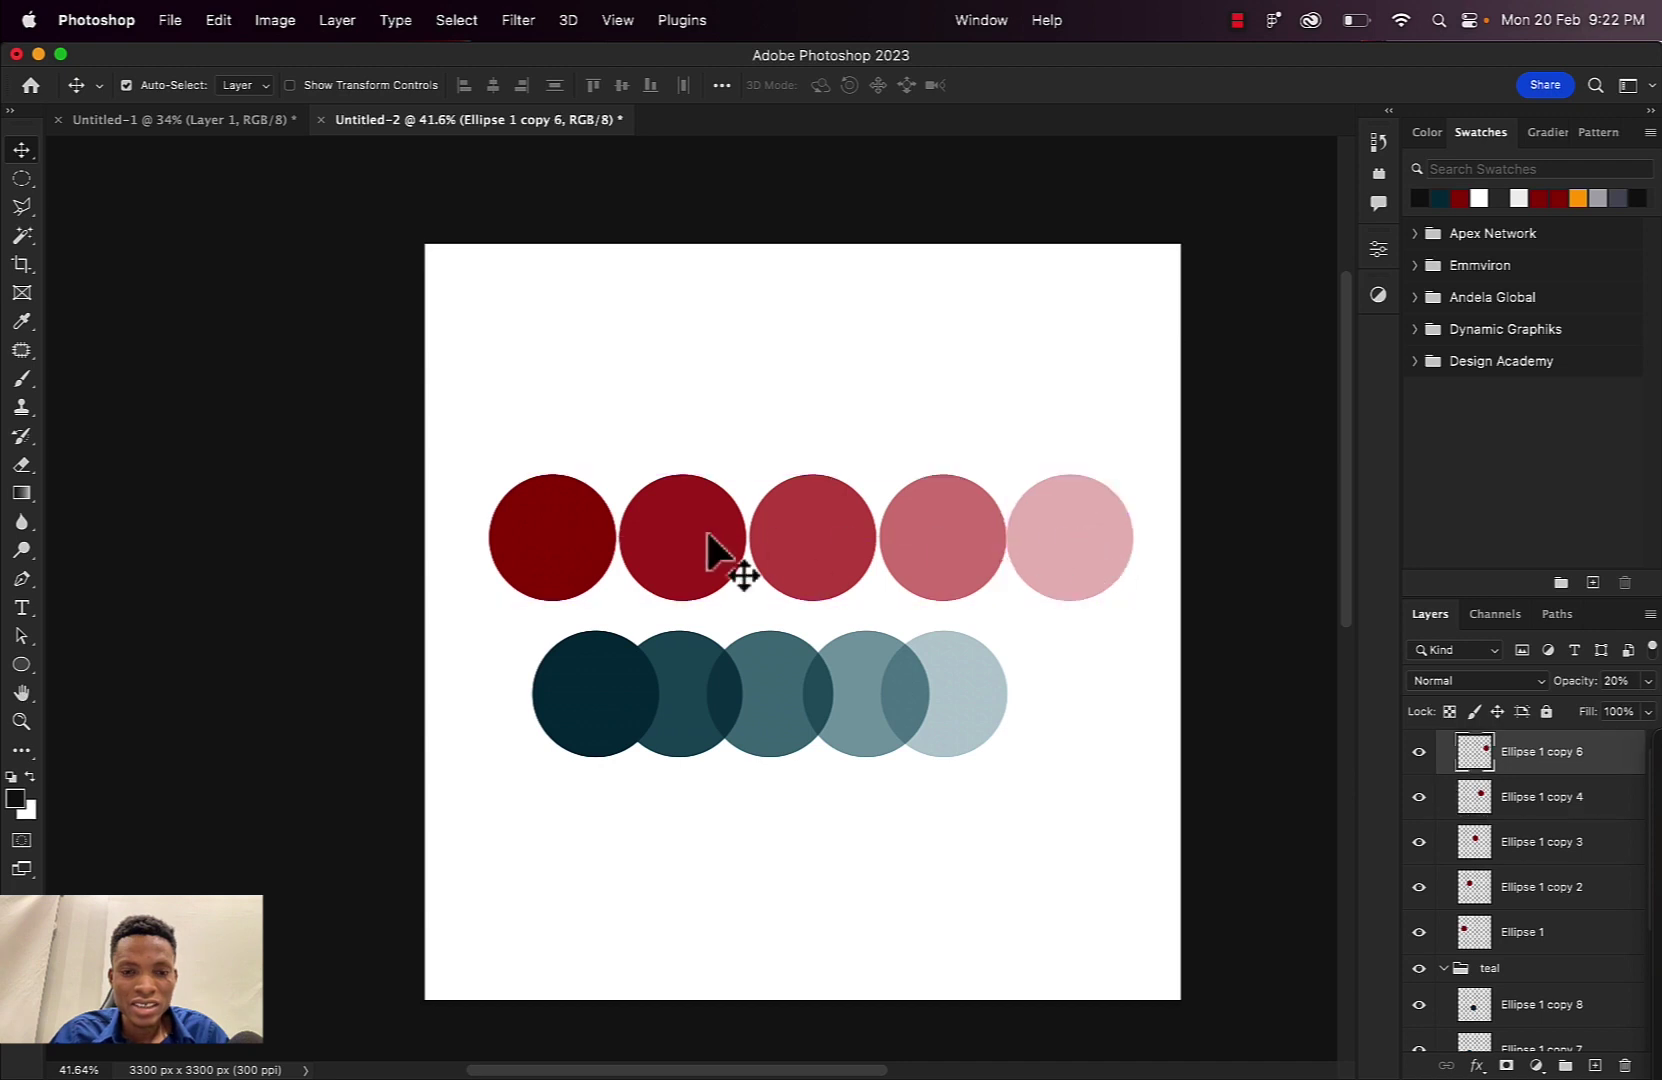
Select all five circles of the red row and collapse the Red layer group
click(556, 545)
shift+click(680, 565)
shift+click(792, 565)
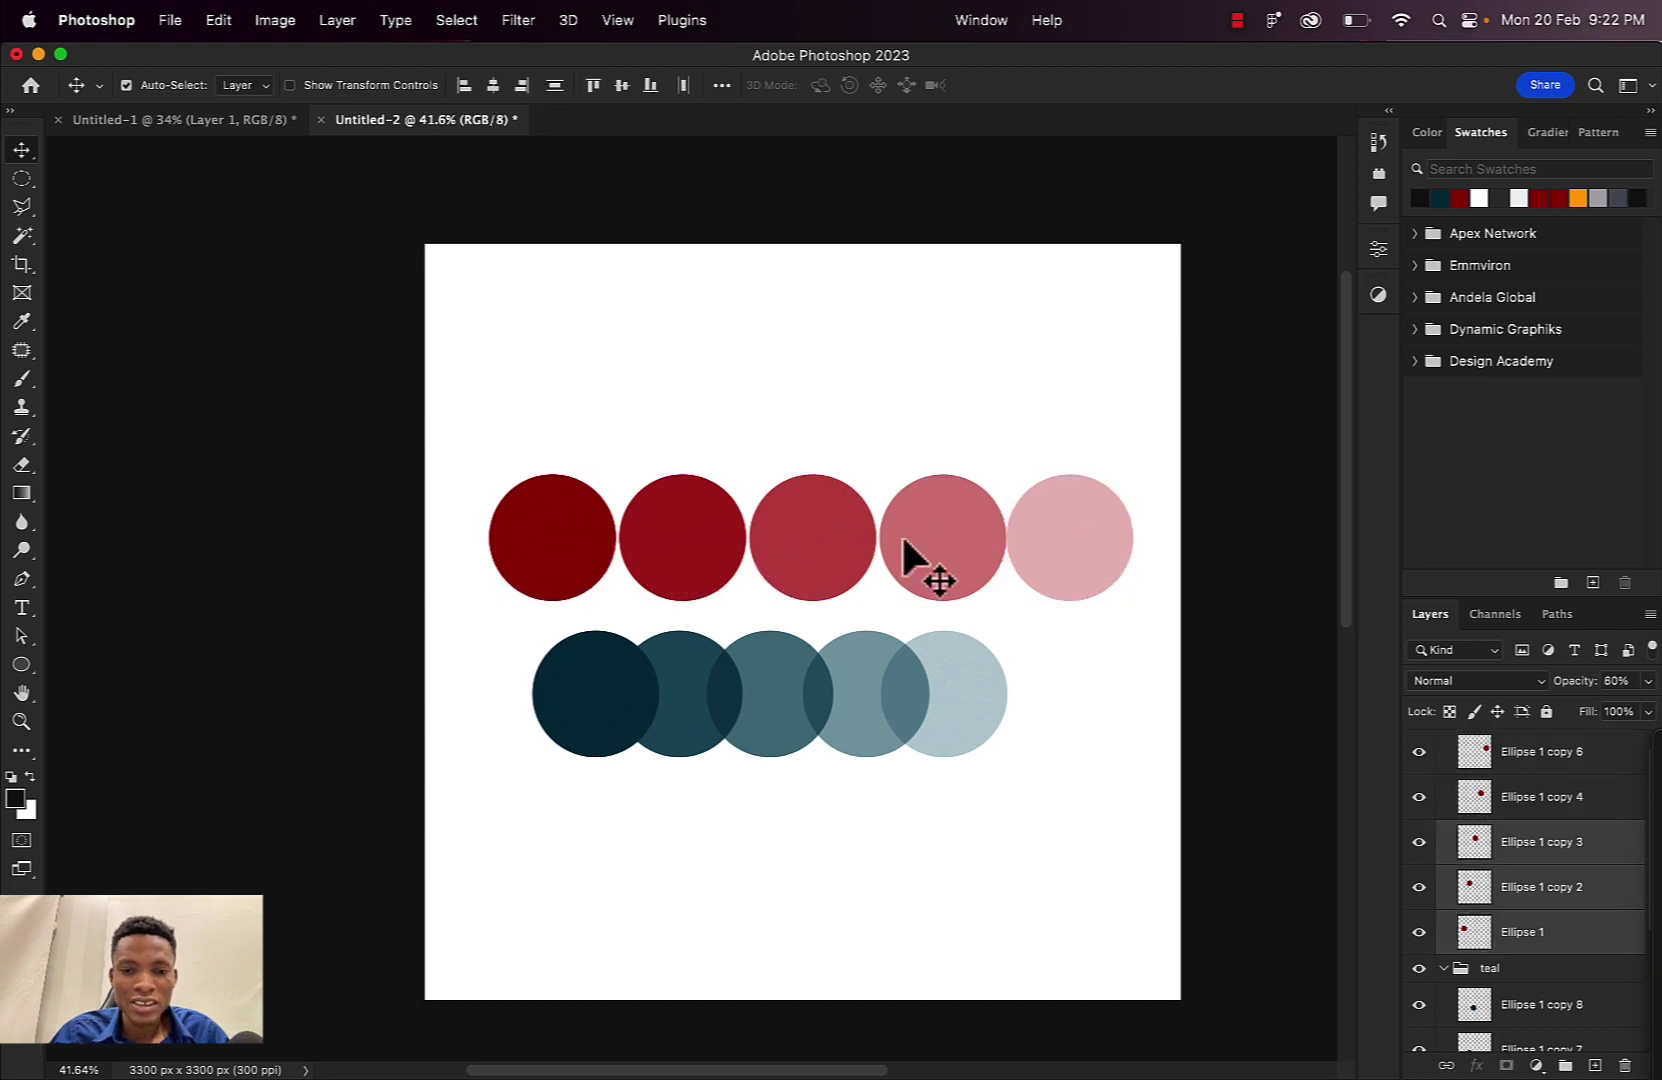
shift+click(901, 532)
shift+click(1040, 540)
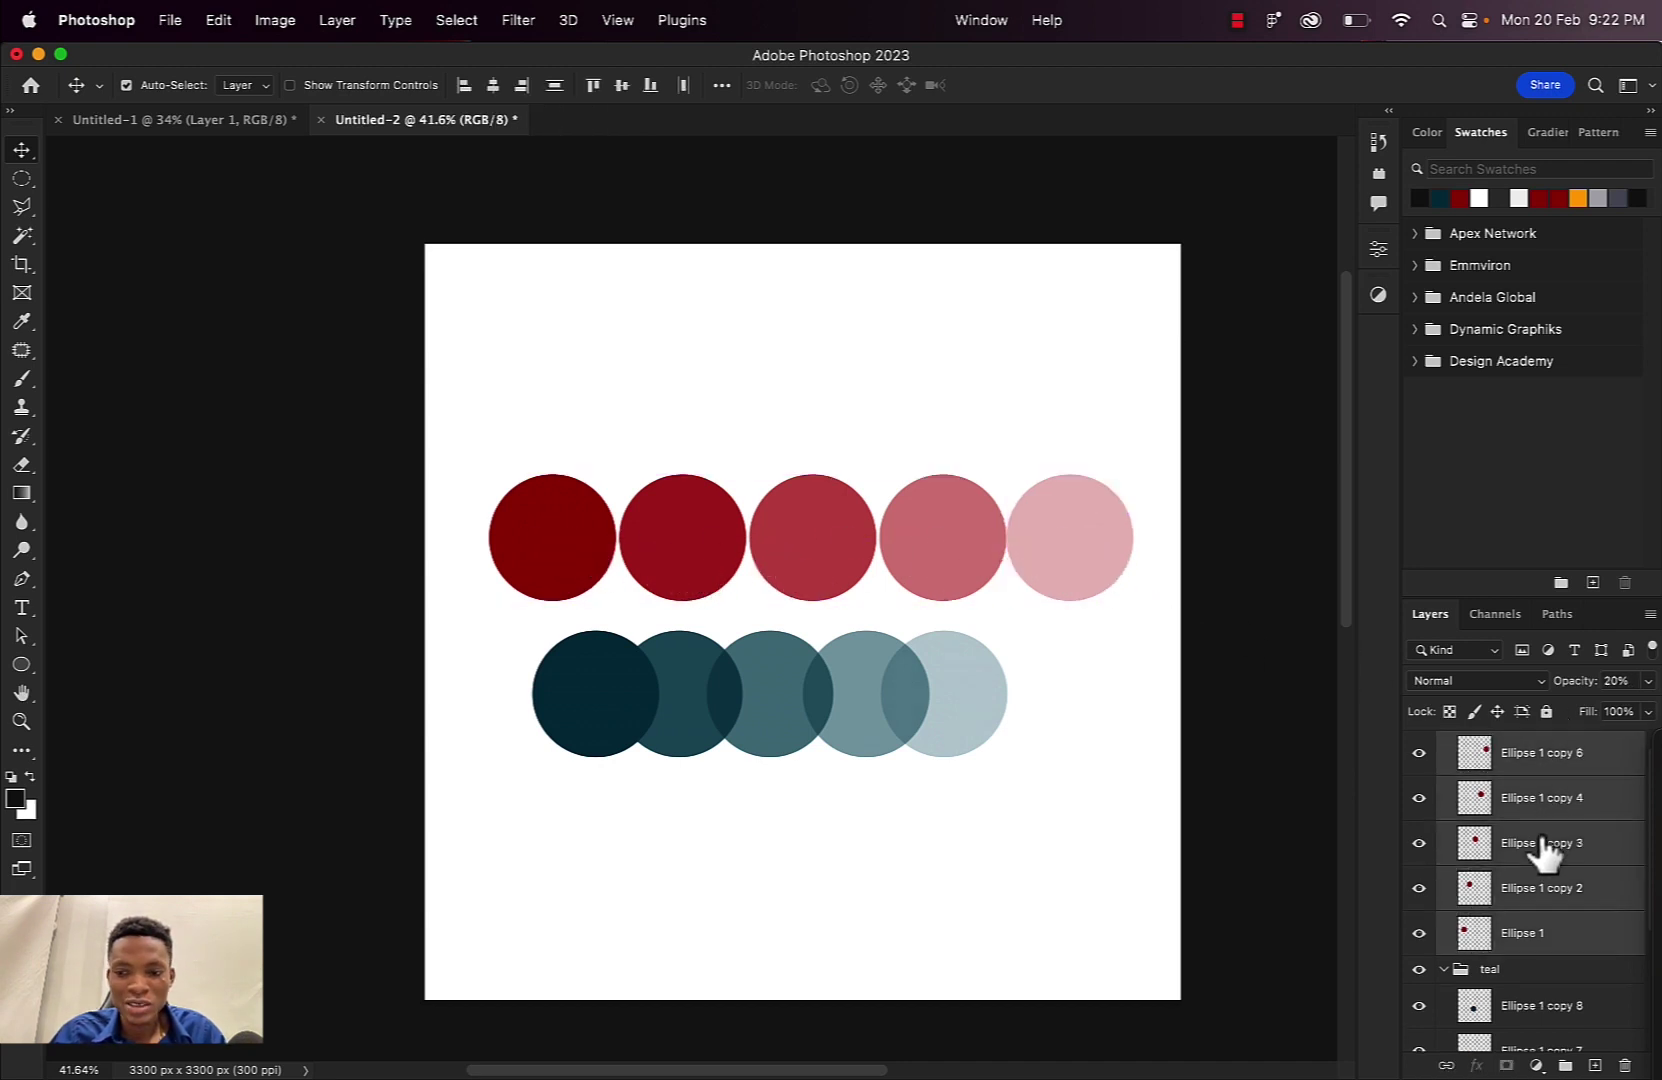
scroll(1543, 850, up, 1)
click(1462, 748)
click(1443, 743)
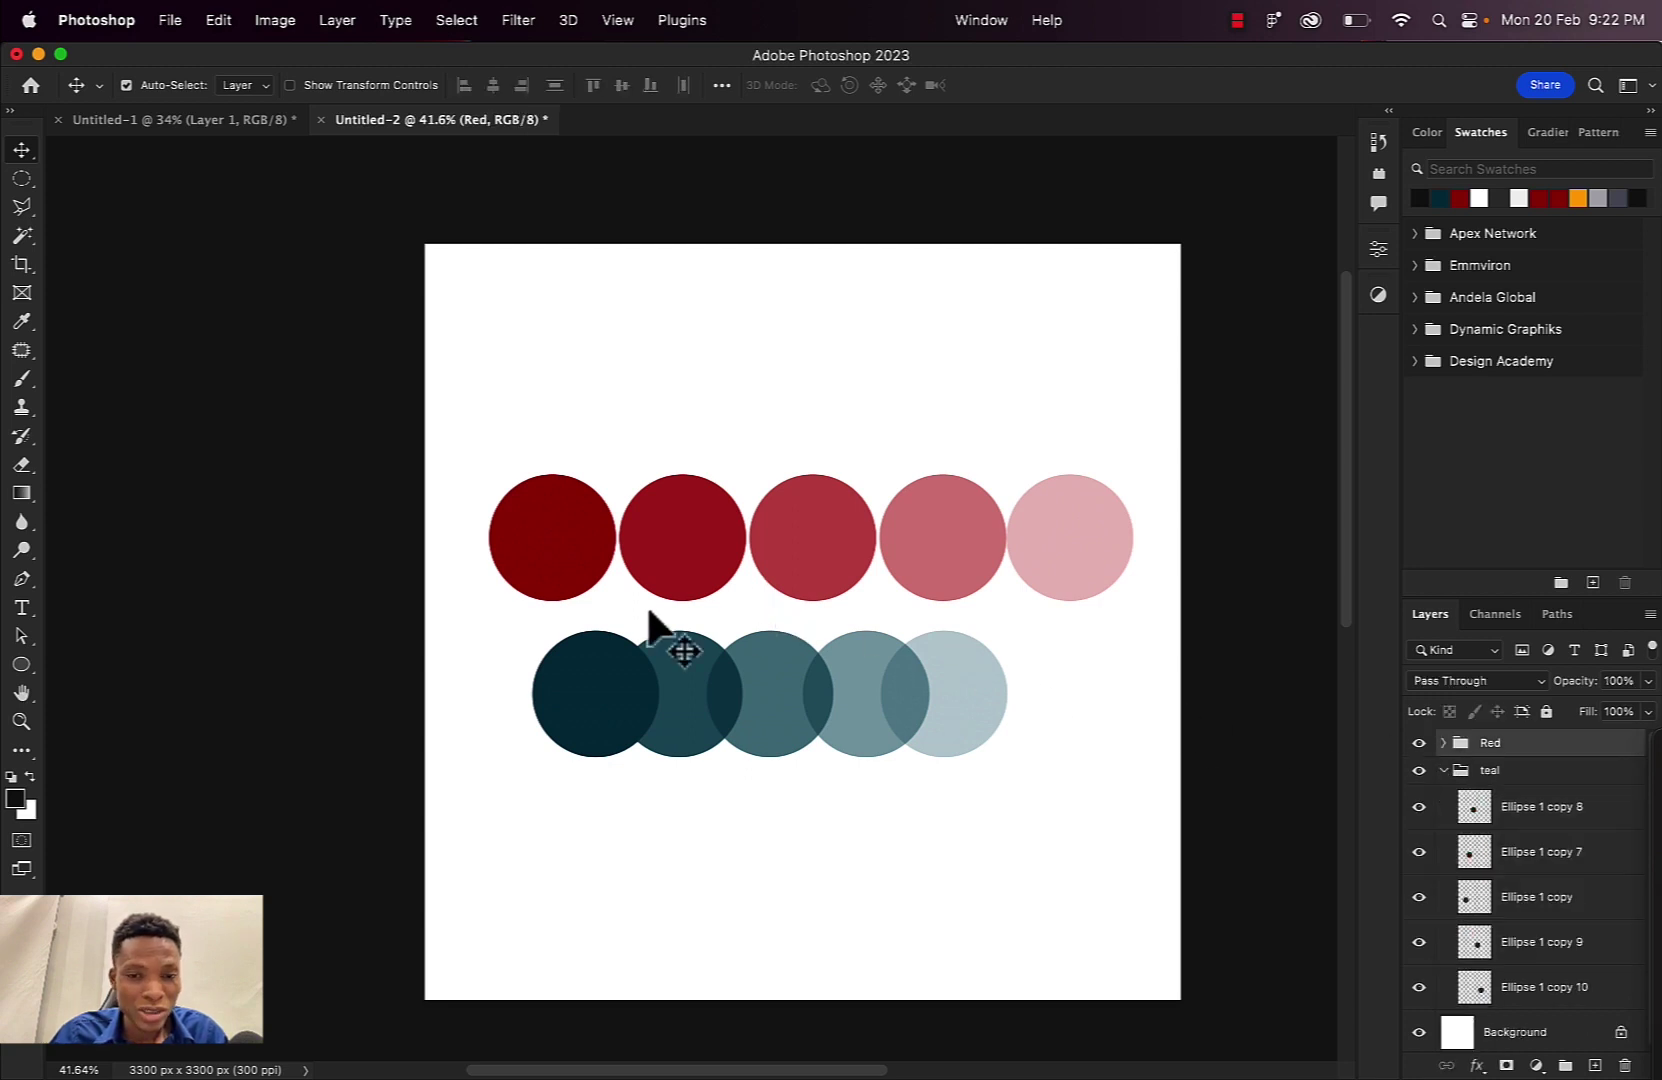
Spread the five teal circles apart along their row so they sit side by side beneath the red circles
drag(586, 682, 546, 691)
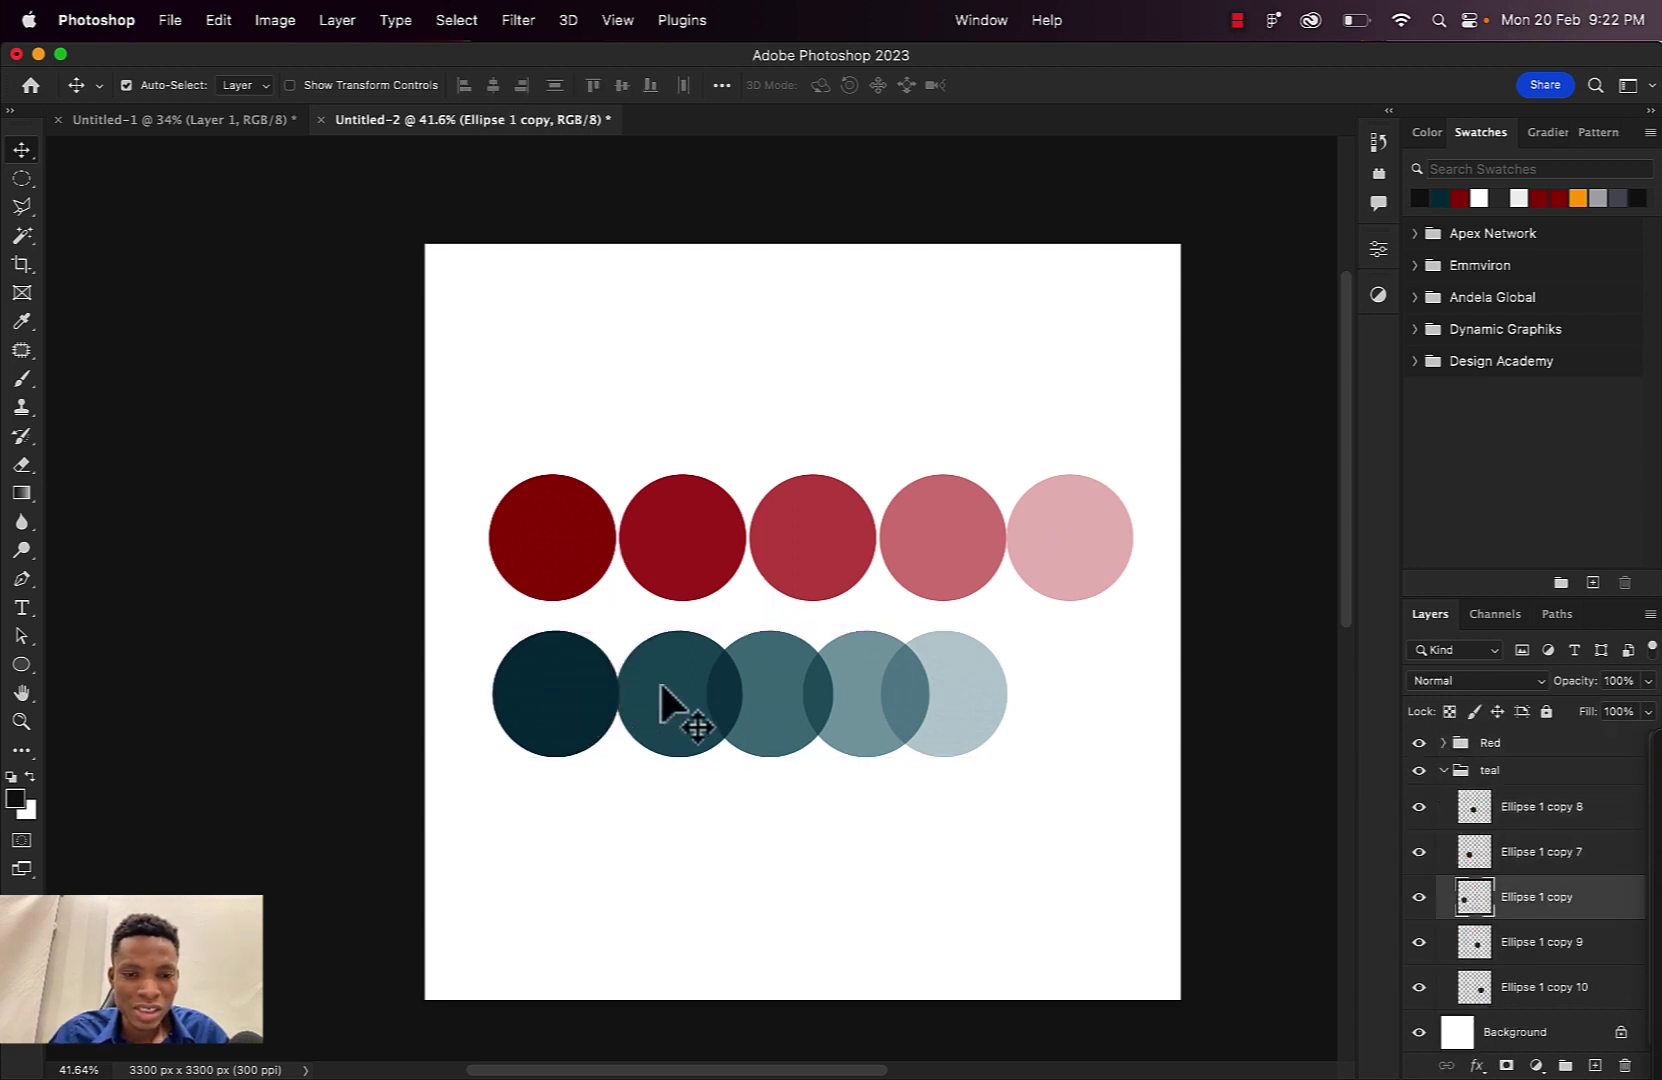
drag(661, 685, 1053, 698)
click(1545, 987)
click(1110, 82)
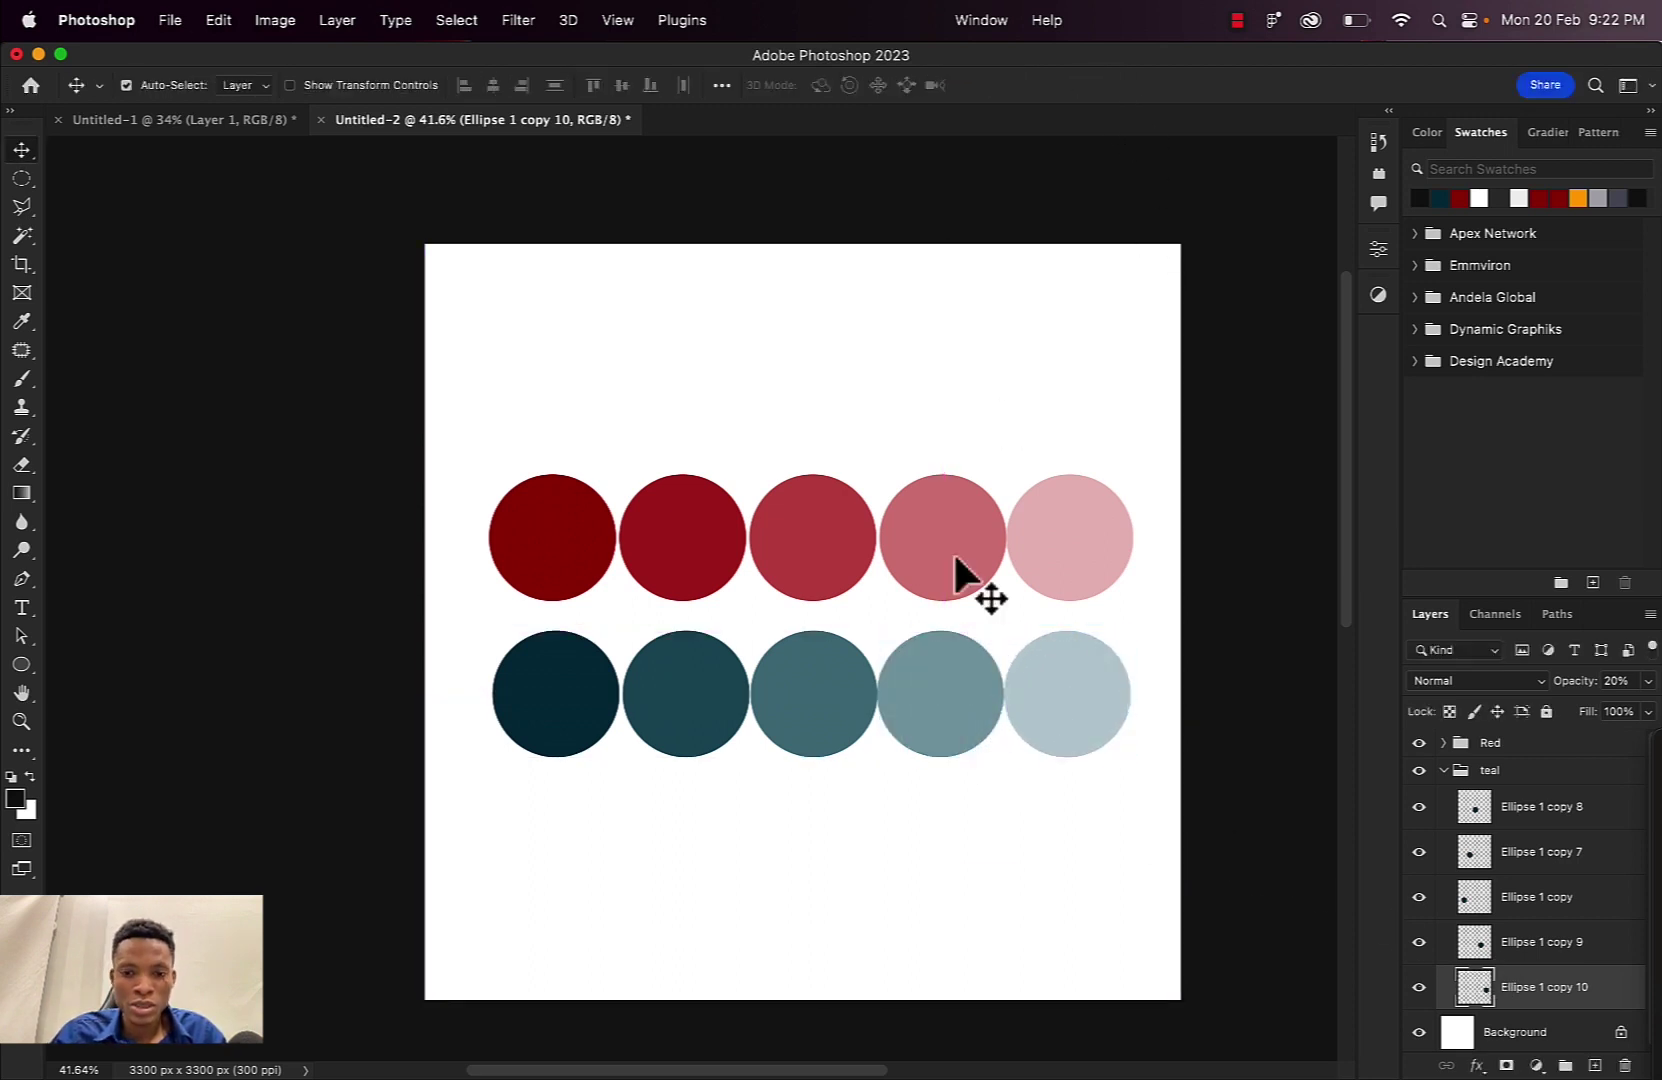
key(z)
drag(929, 715, 877, 633)
key(h)
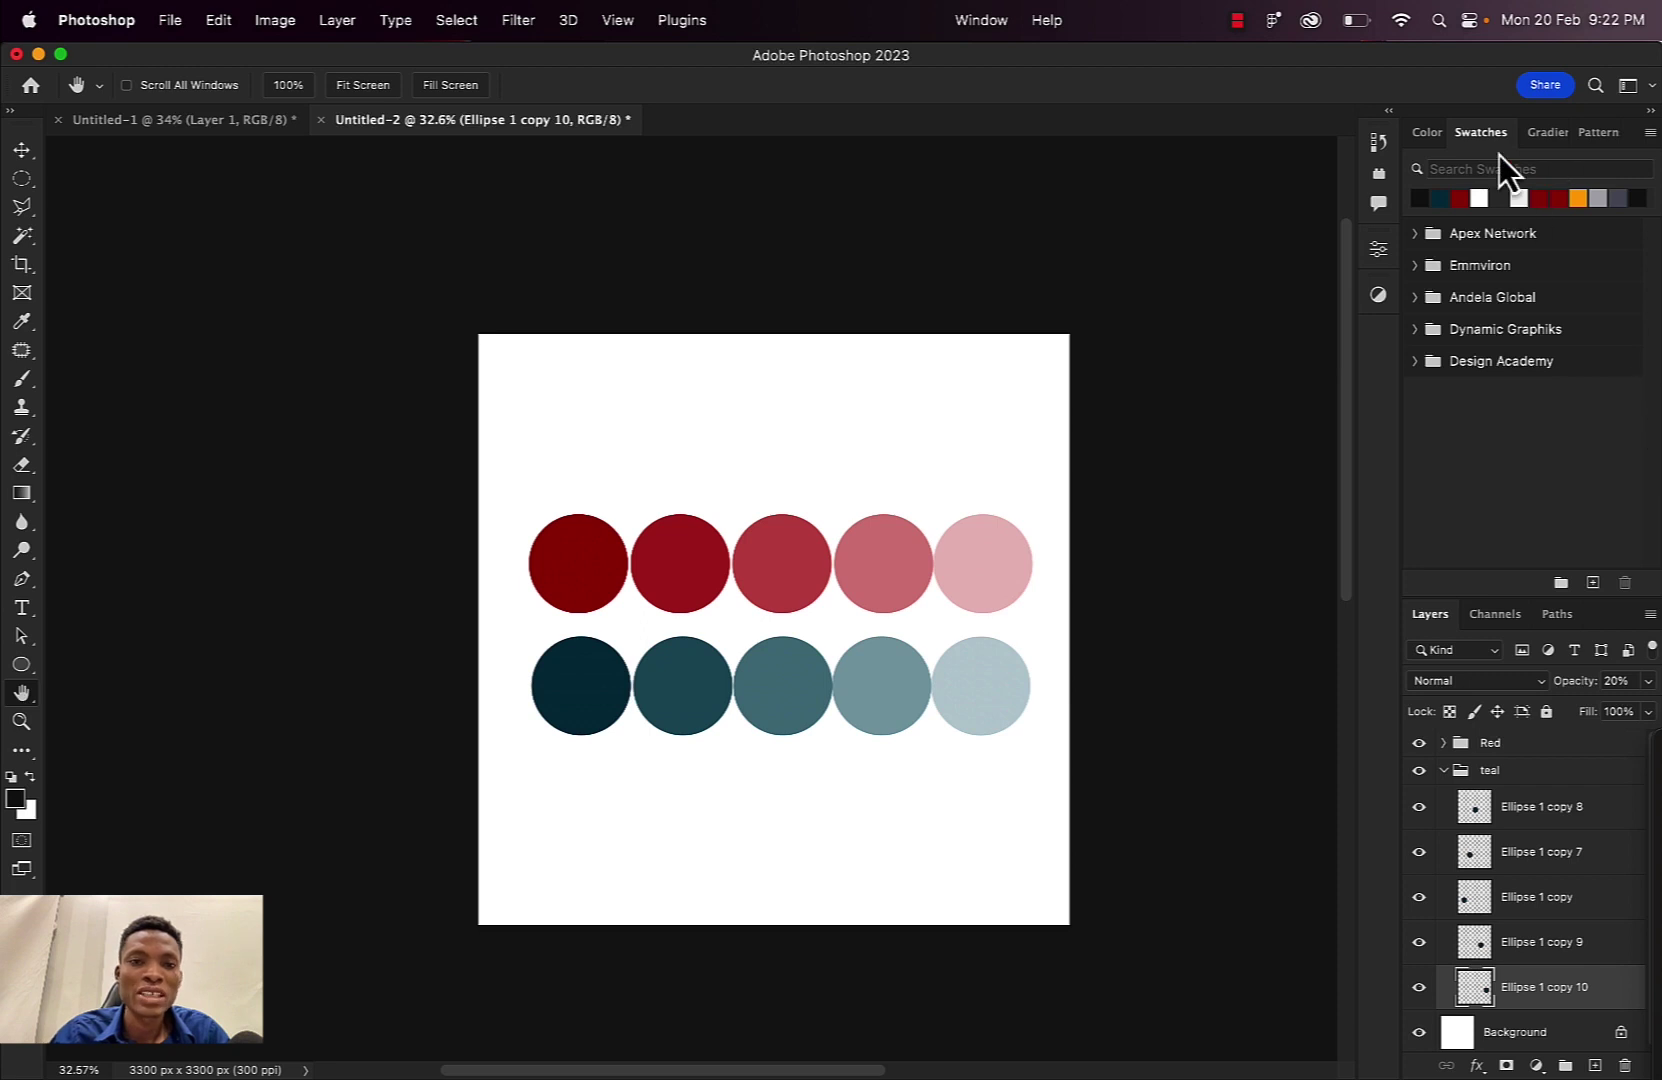
Hide the Swatches panel and show it again
click(978, 21)
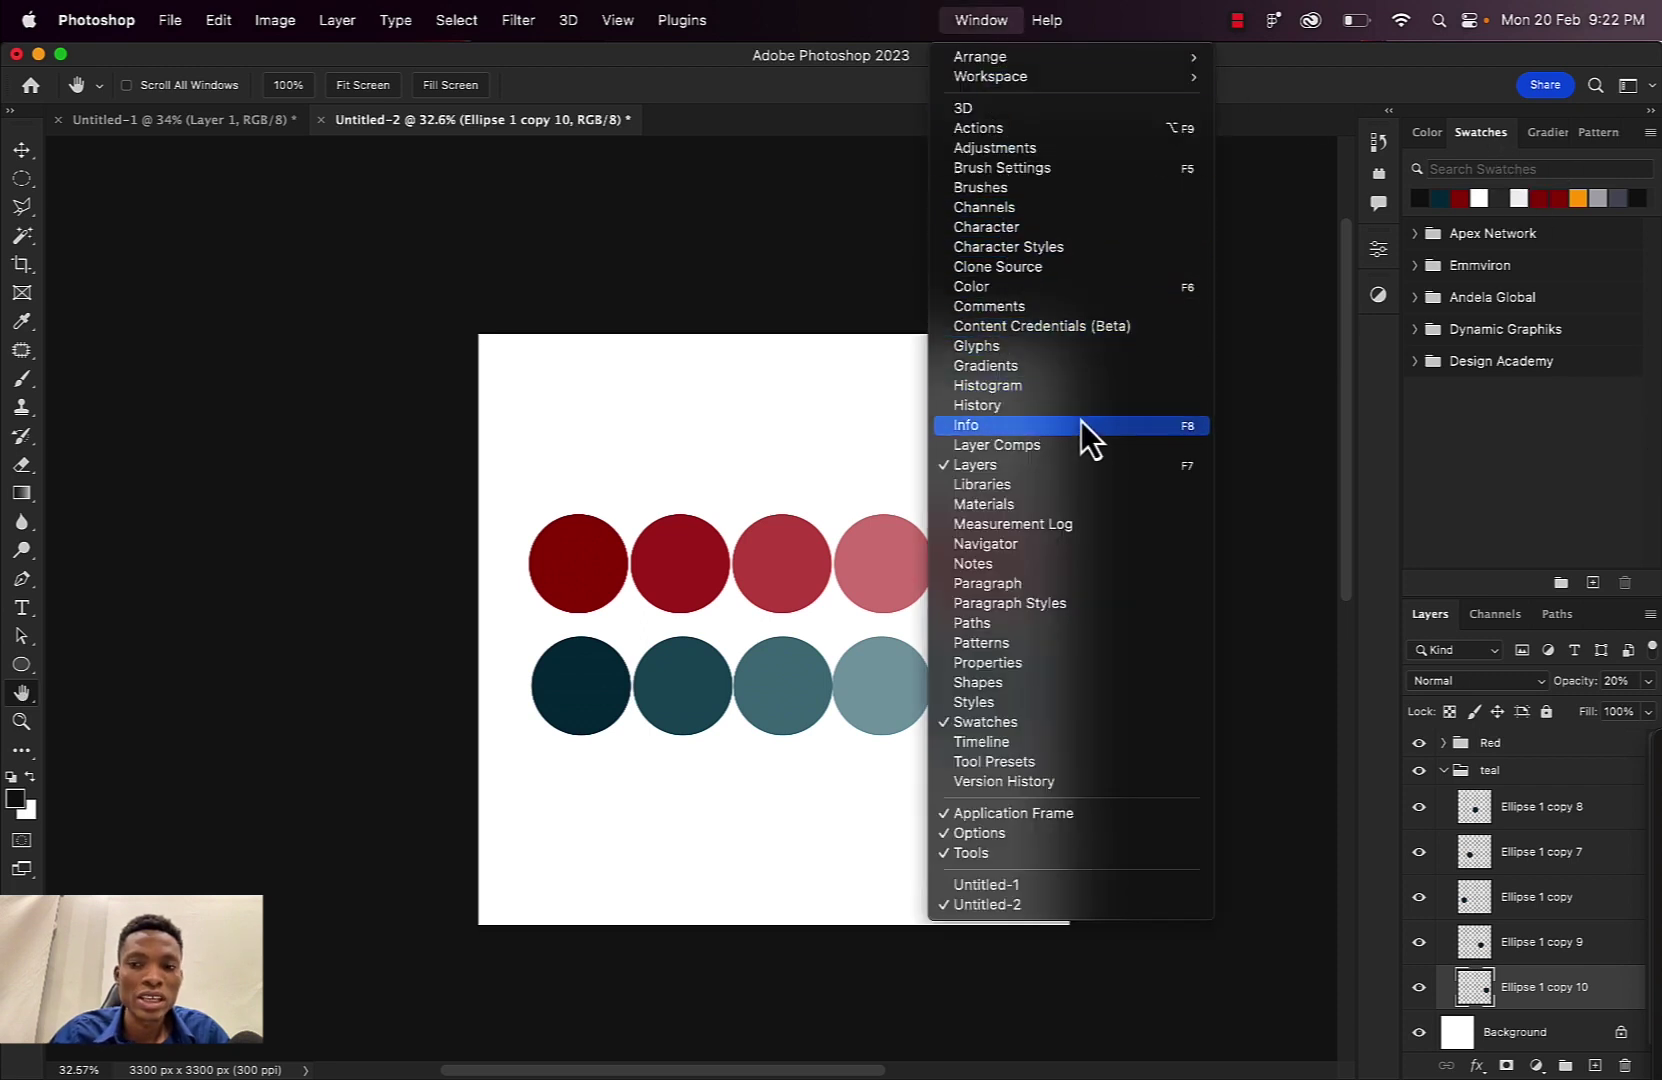
click(1015, 724)
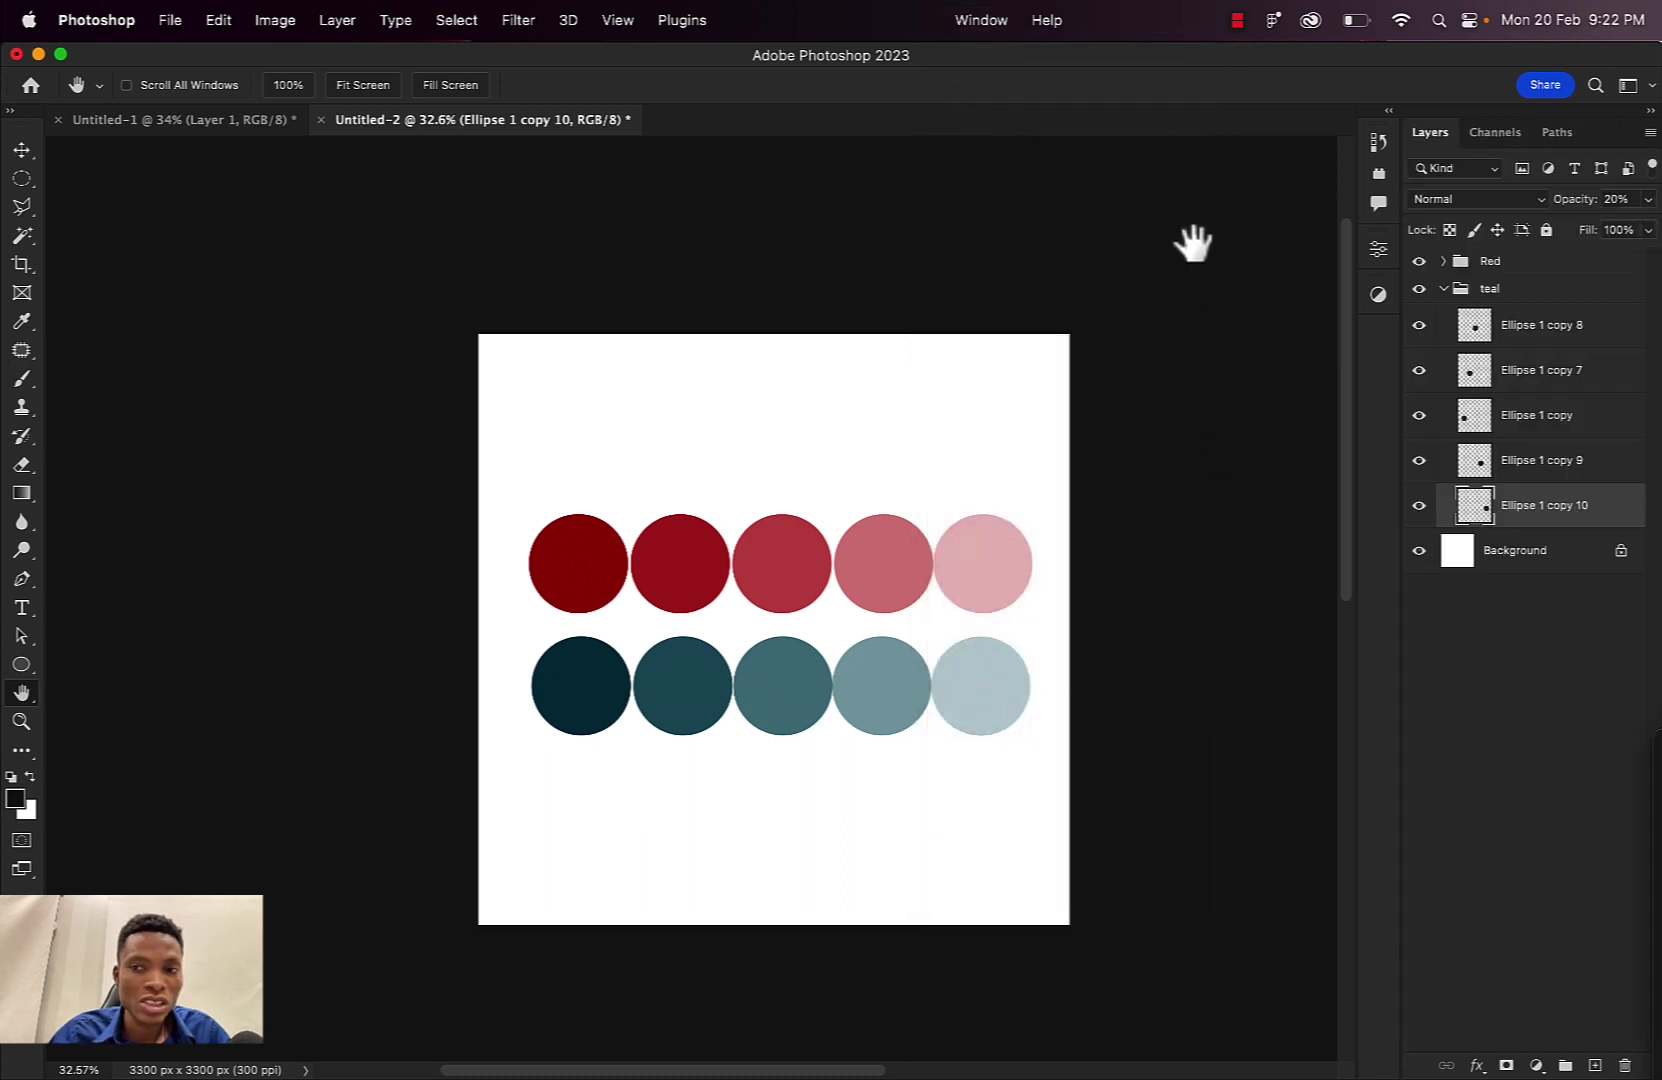
click(978, 21)
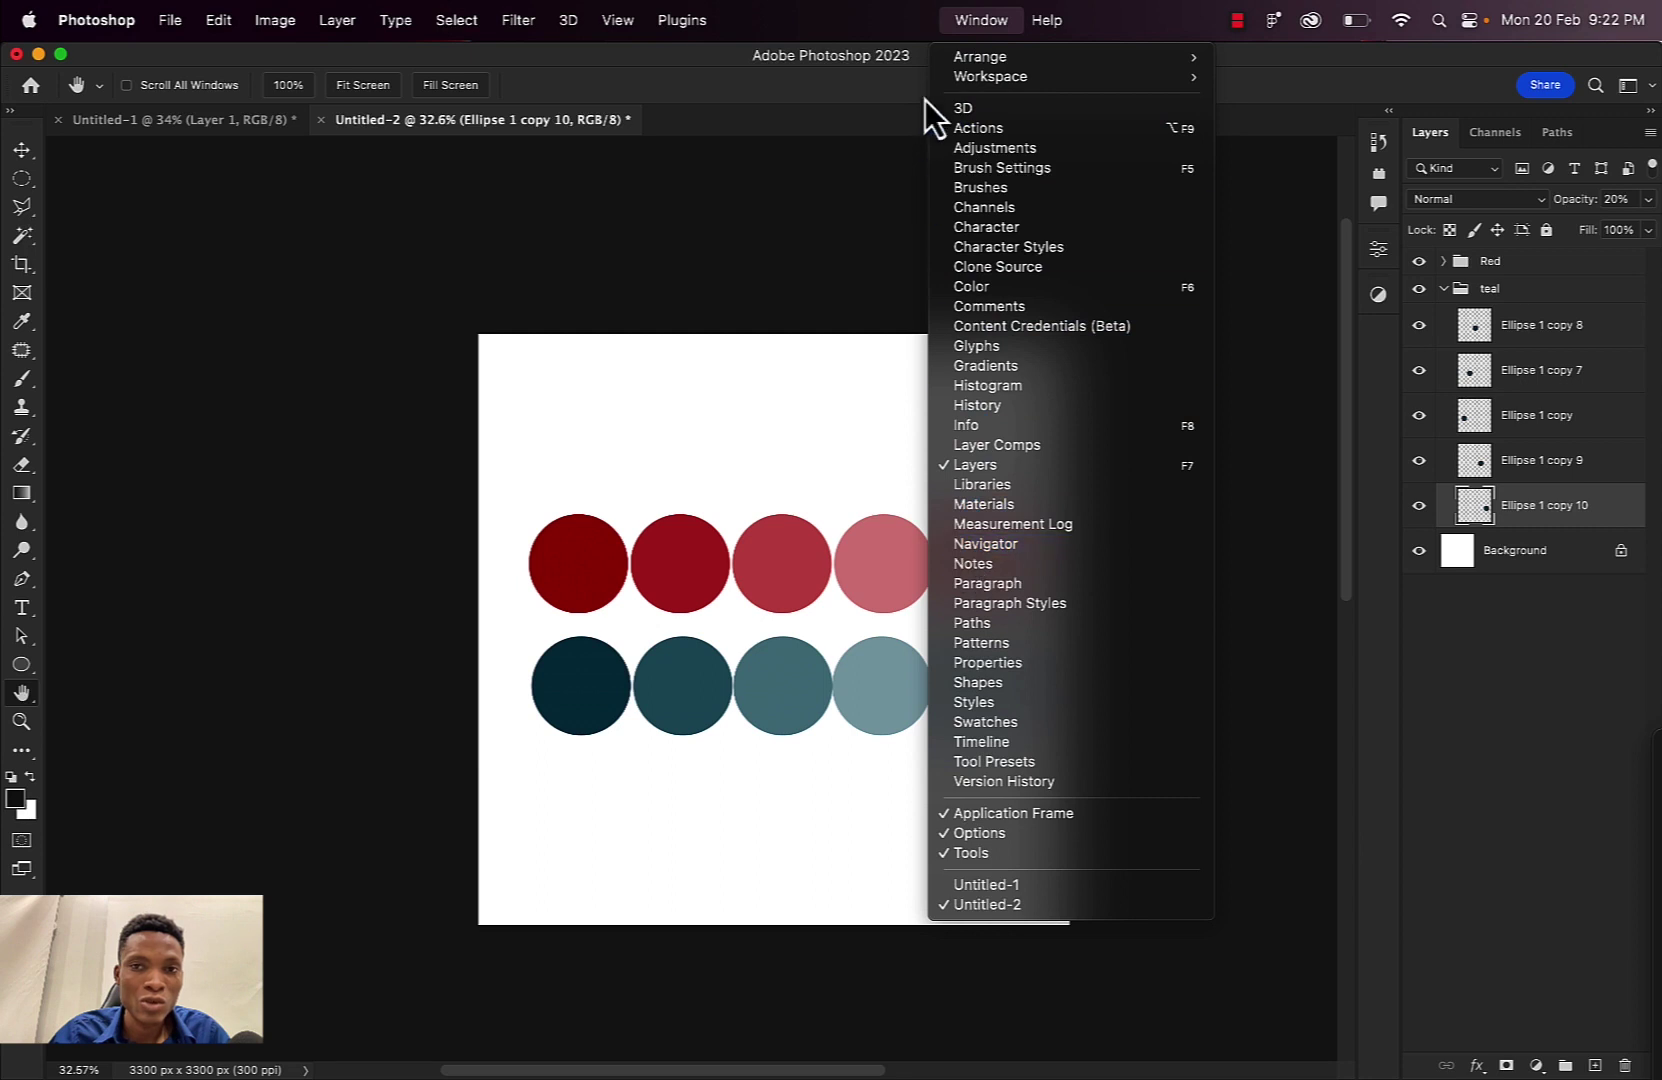
click(988, 728)
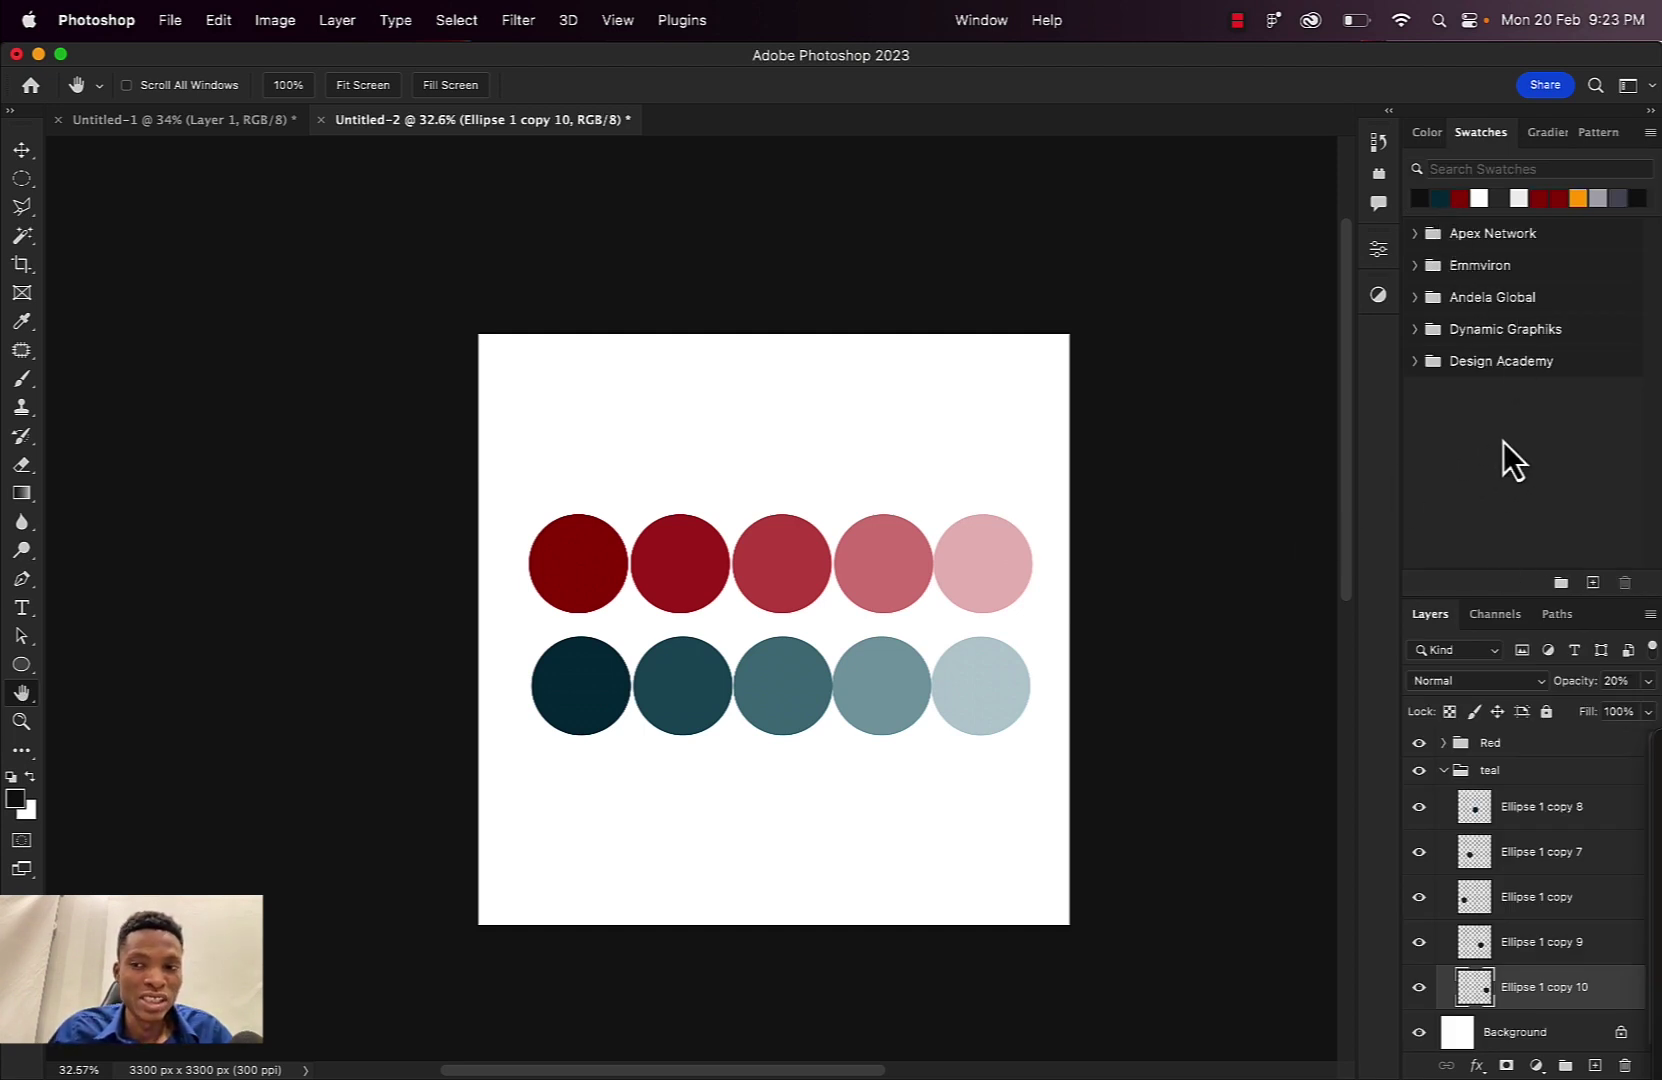
Create a new swatch group named Testing brand
click(1561, 584)
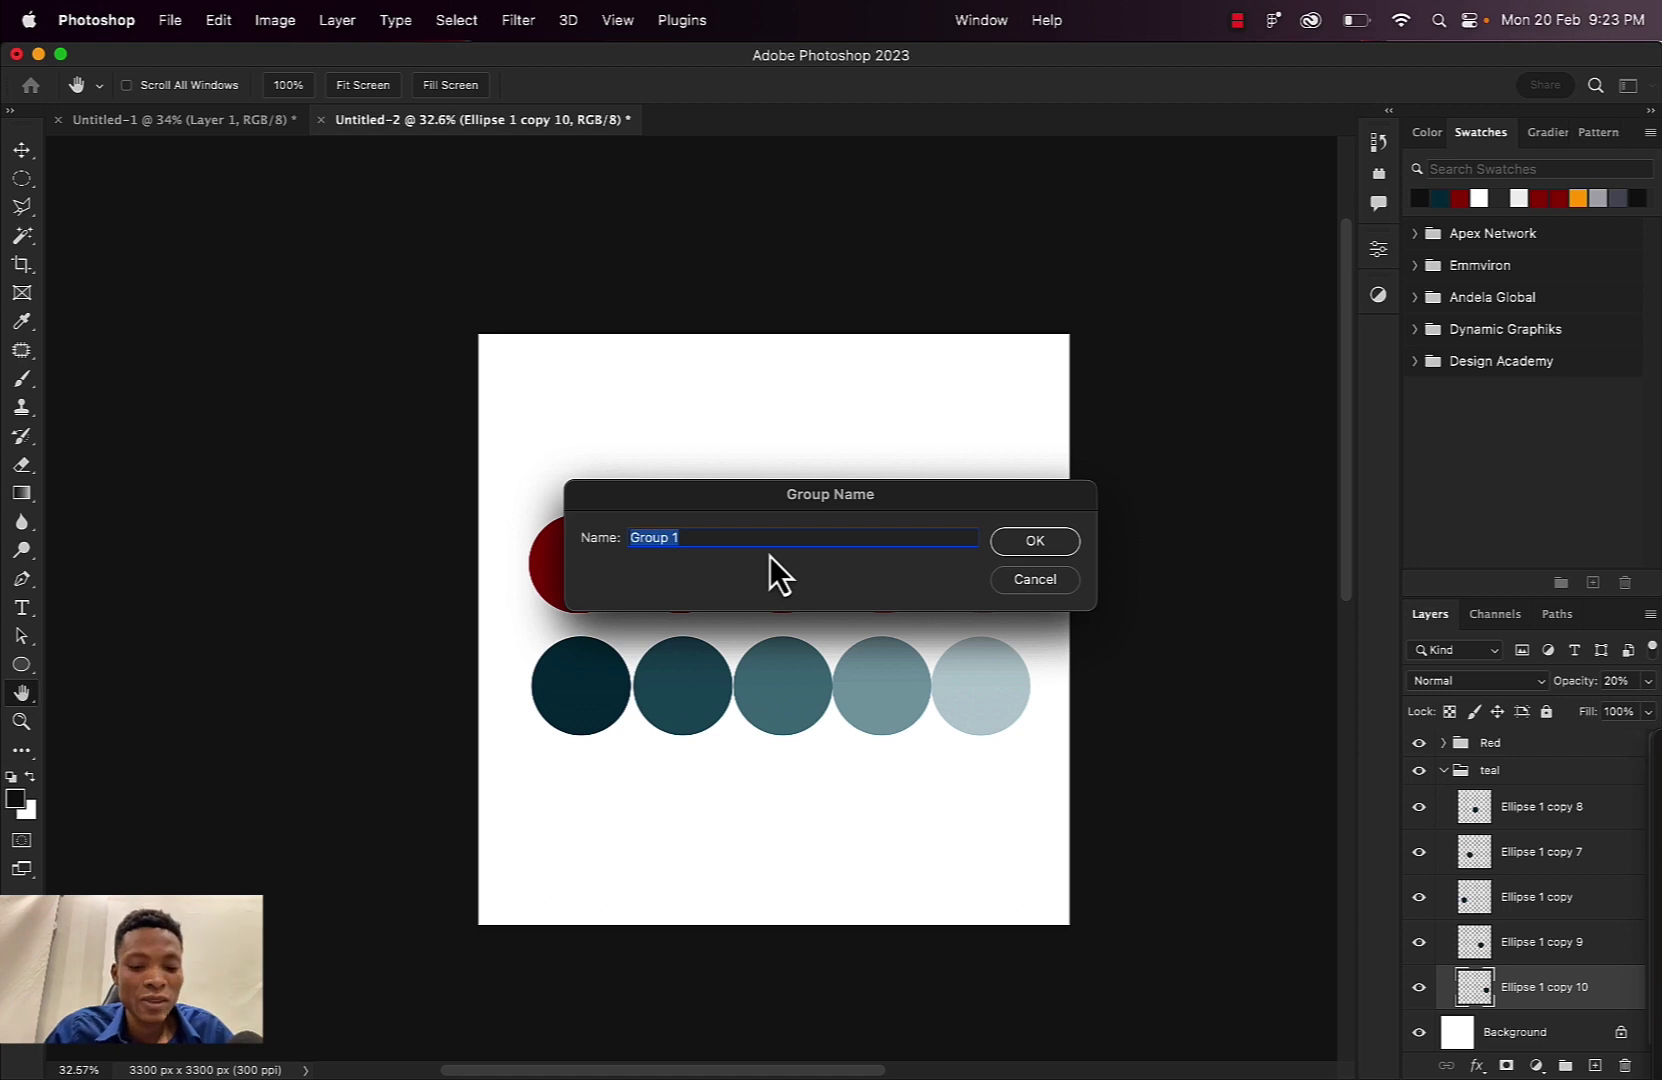
text(Testing brand)
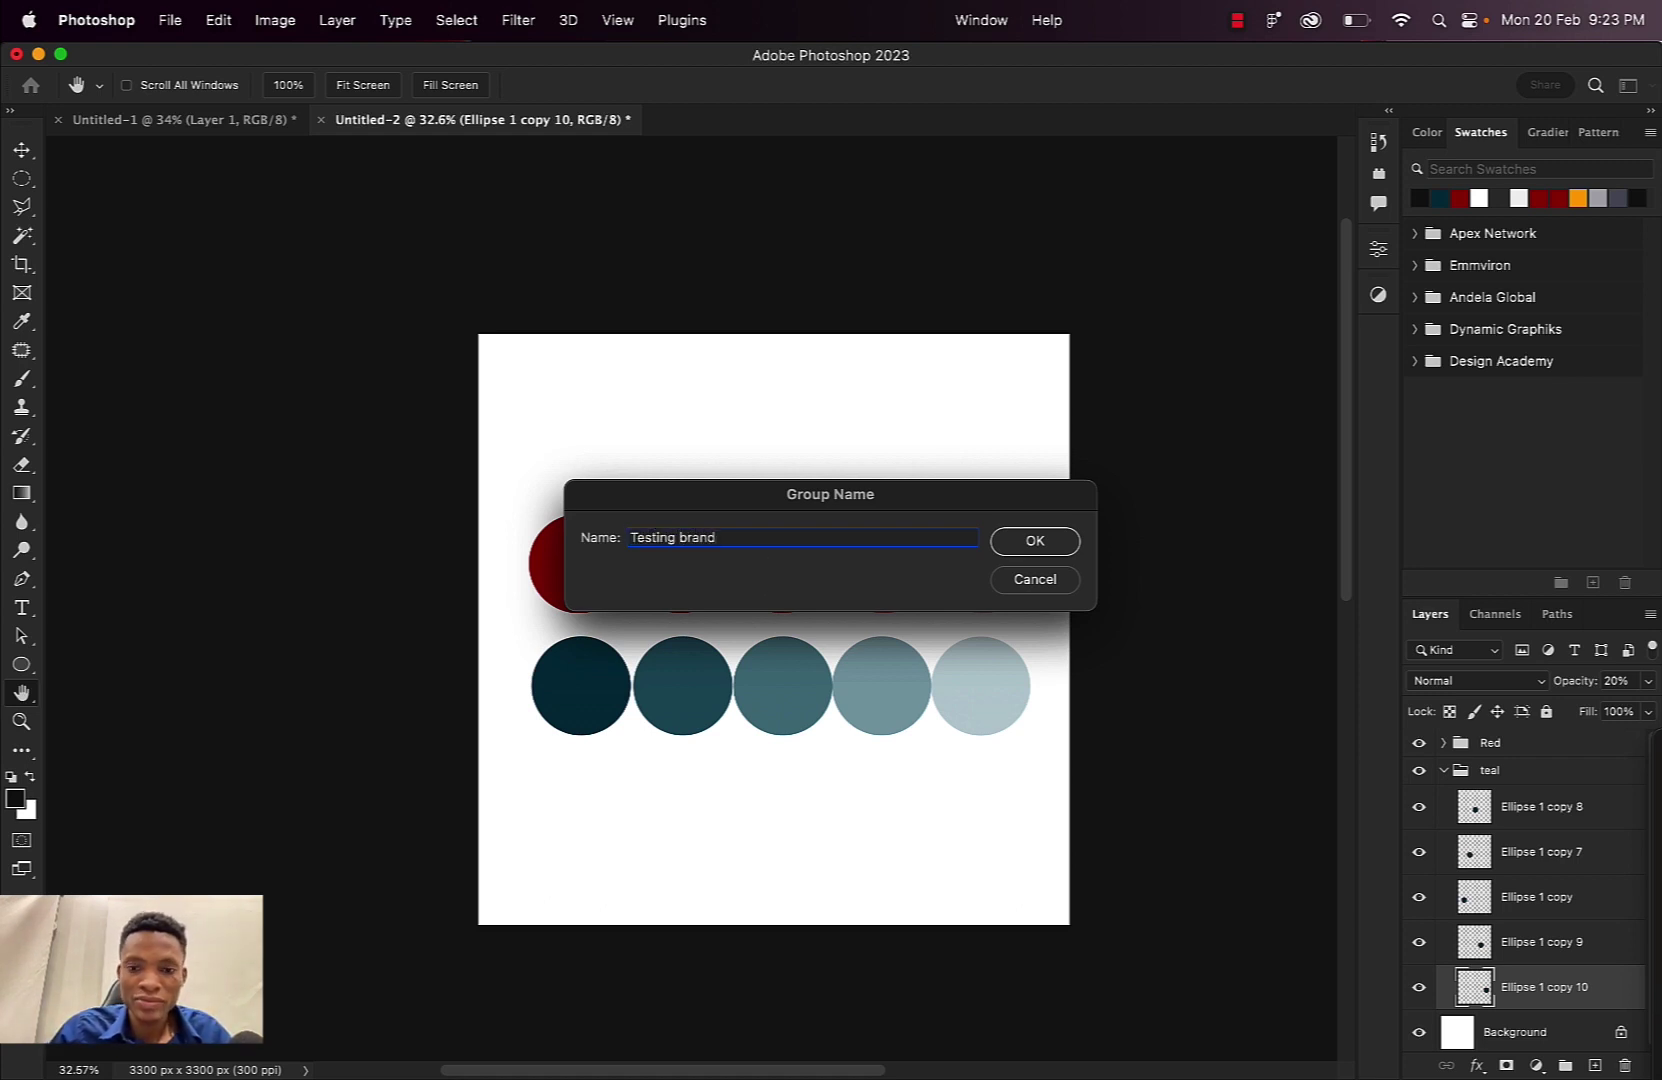
key(Return)
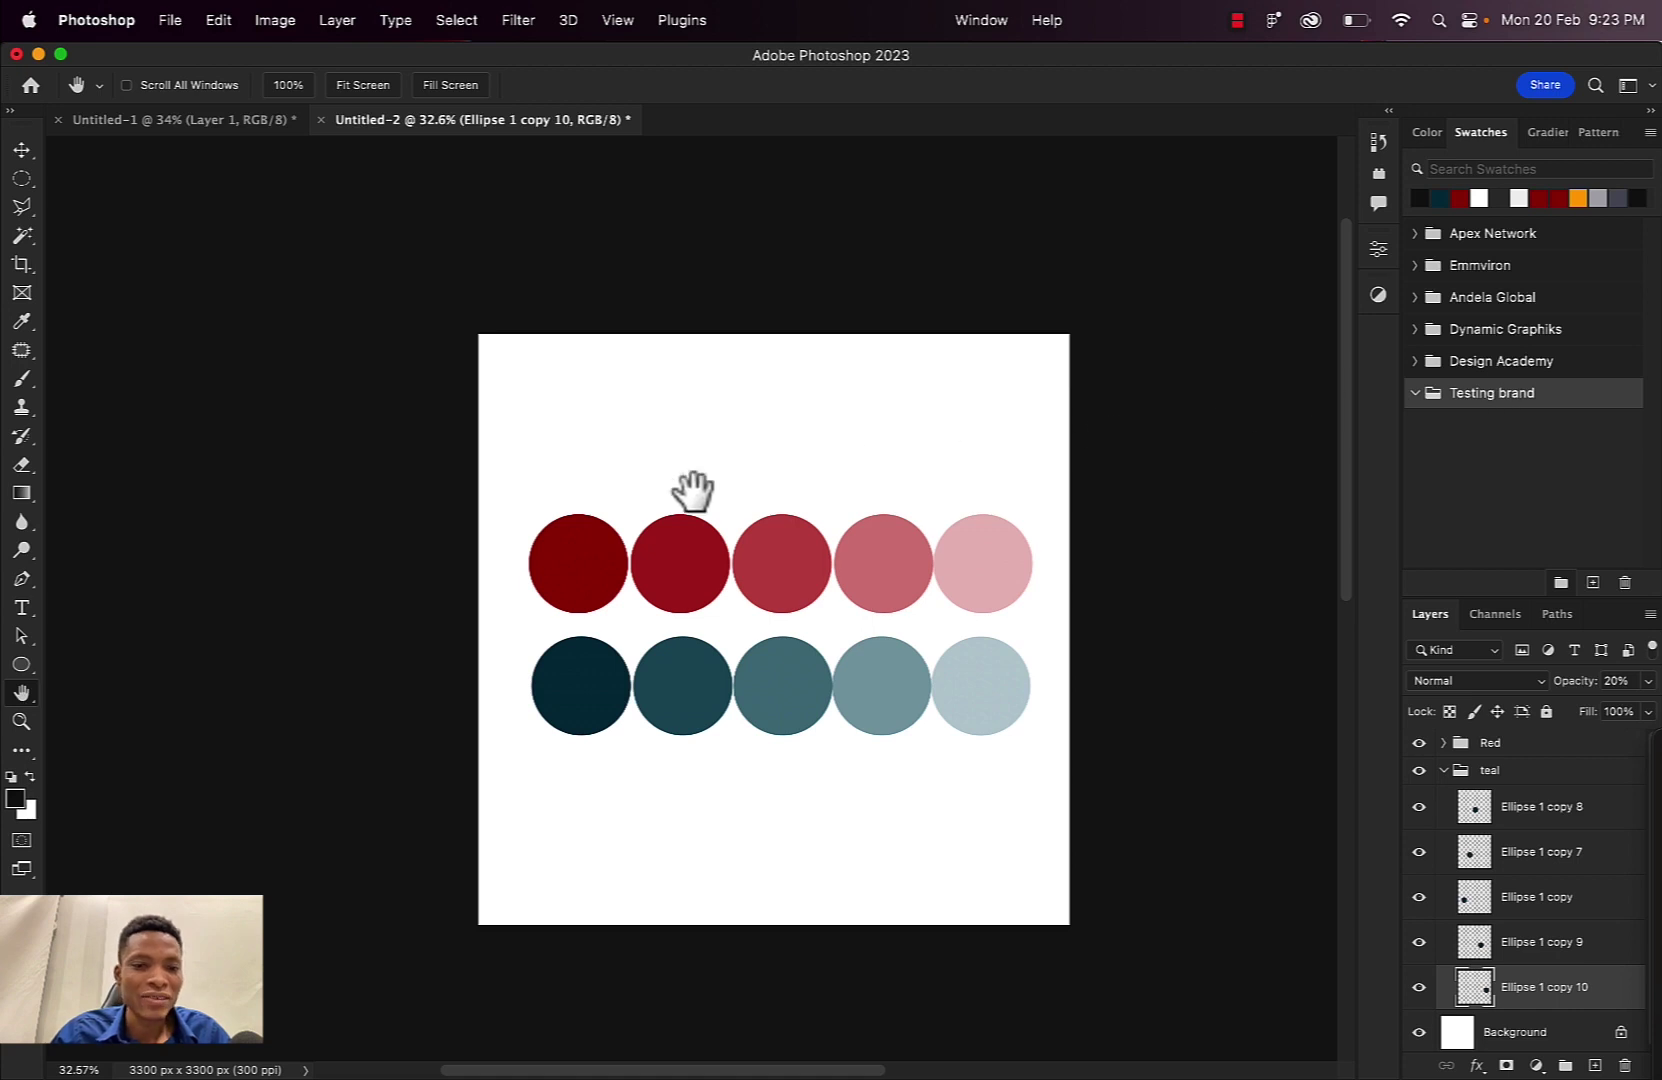
Sample the darkest red circle as the foreground color and save it in the Testing brand group as a swatch named b00505
click(14, 801)
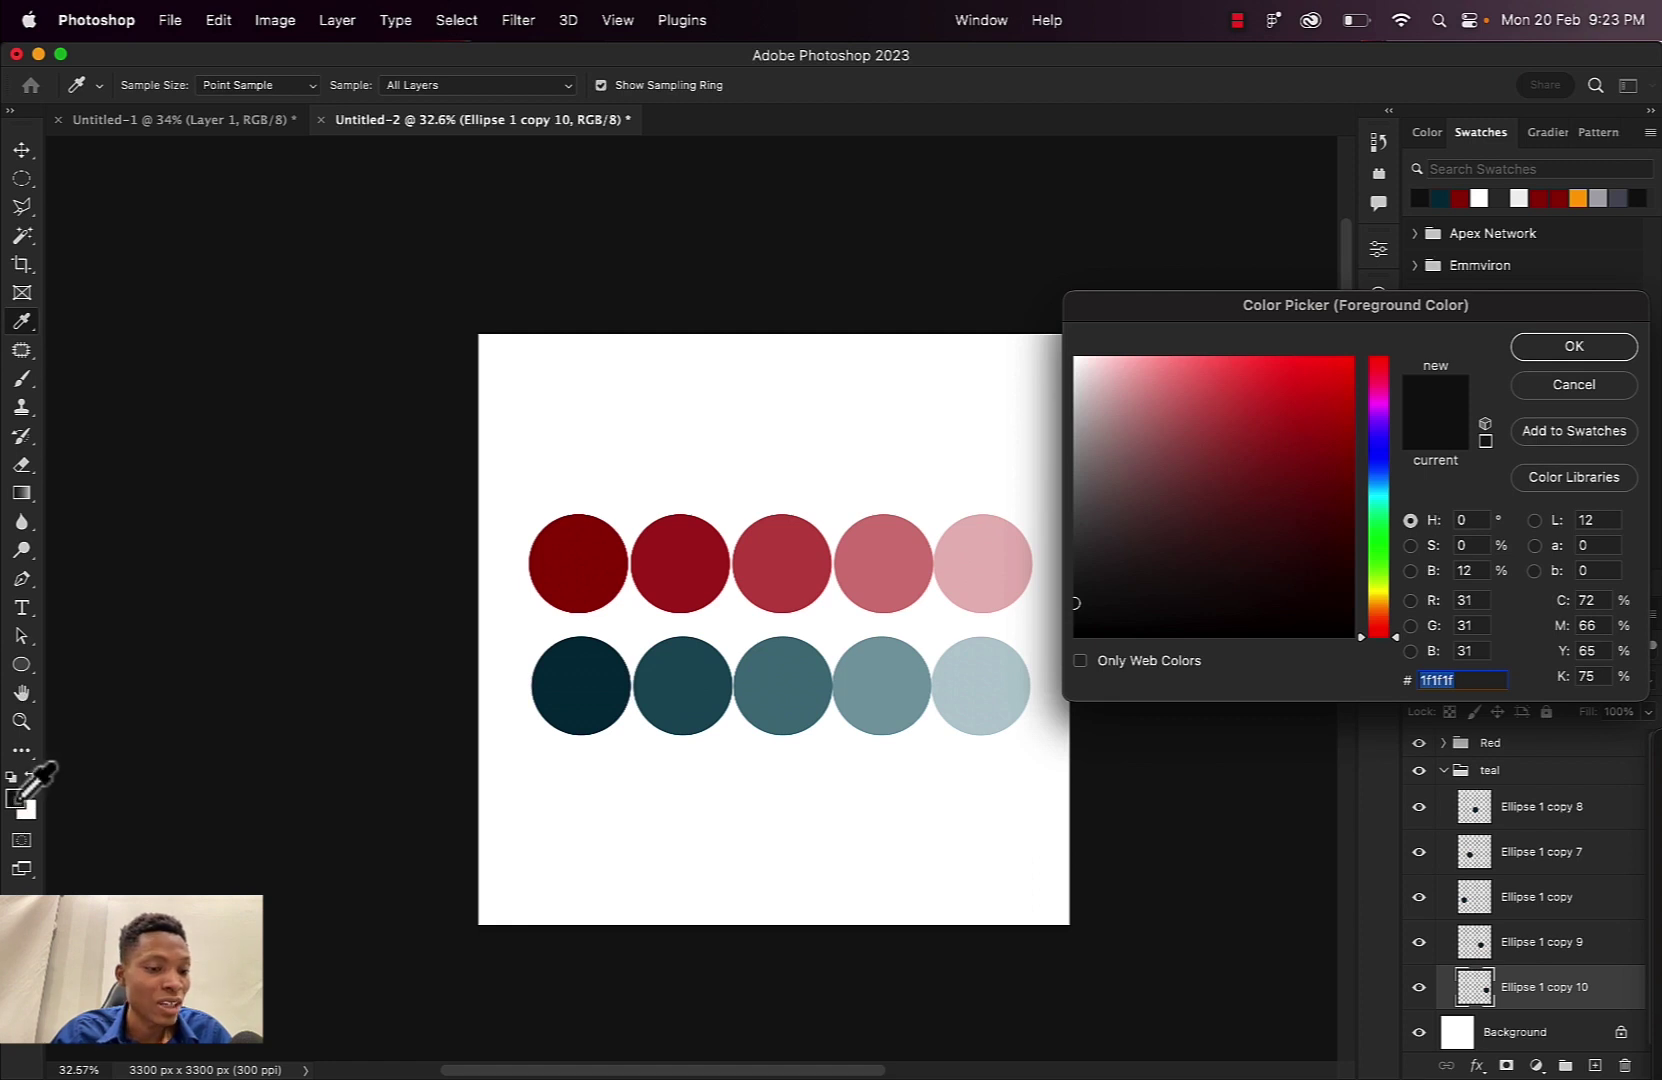
click(580, 552)
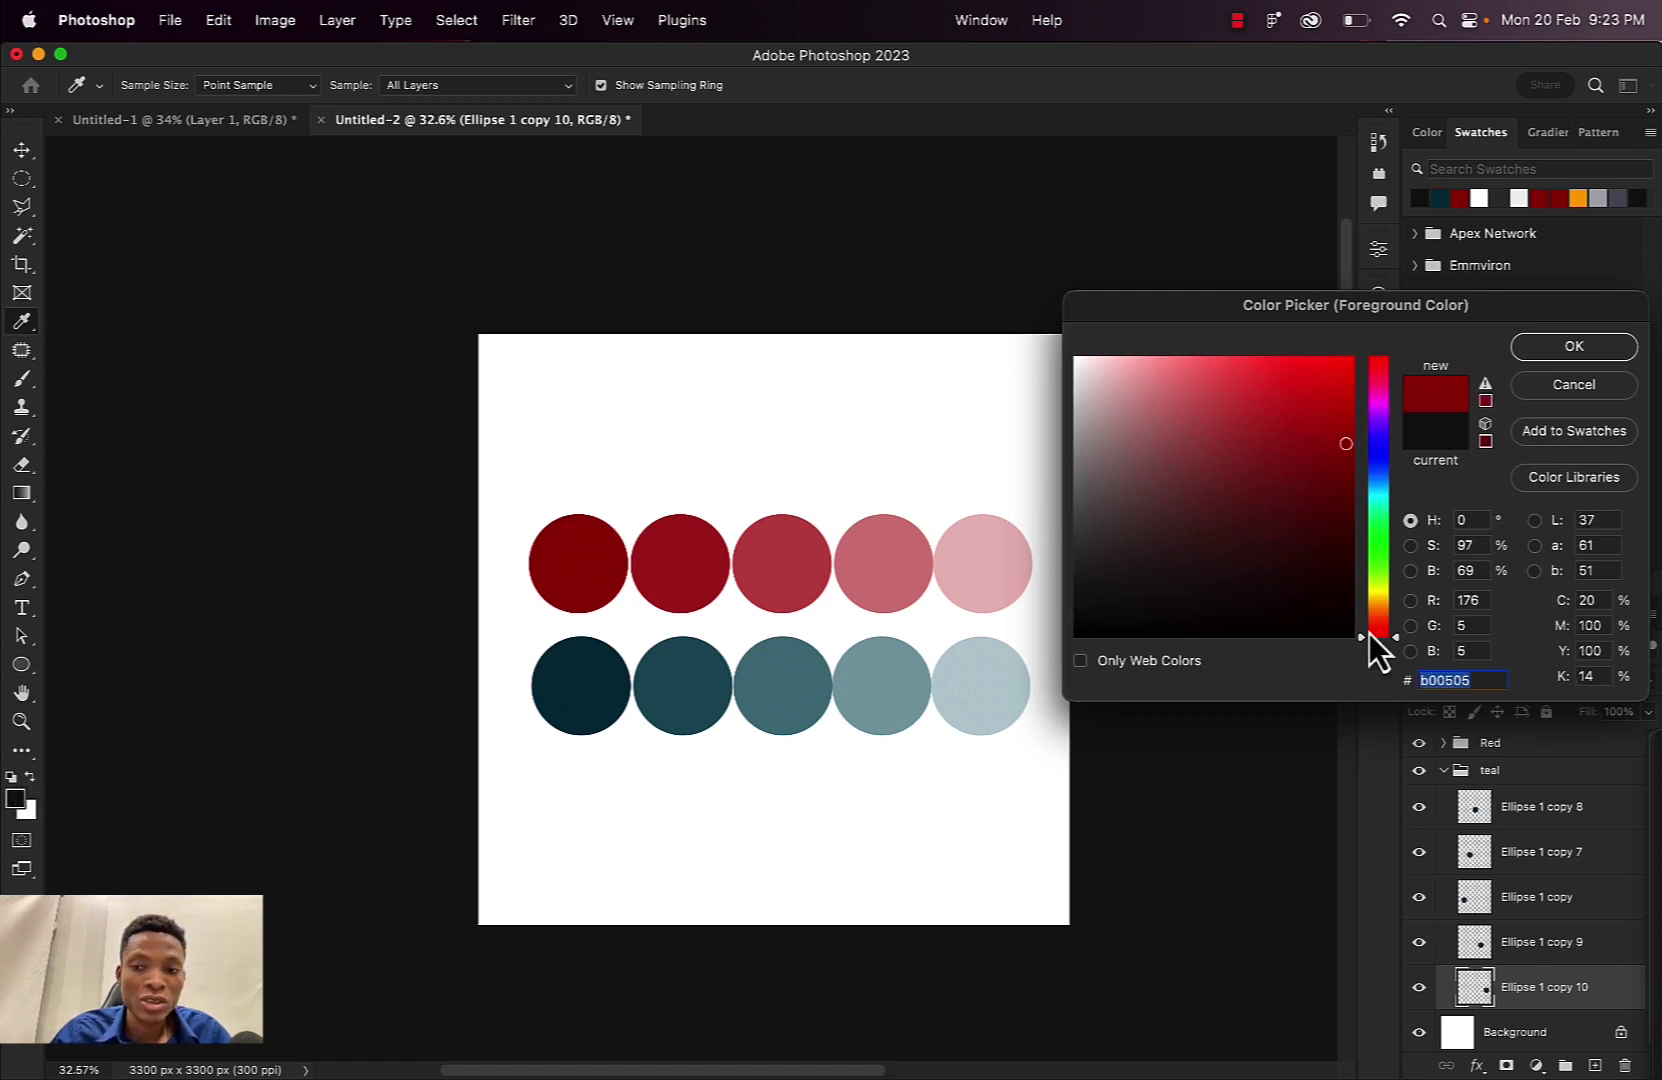
drag(1483, 688, 1369, 675)
key(super+c)
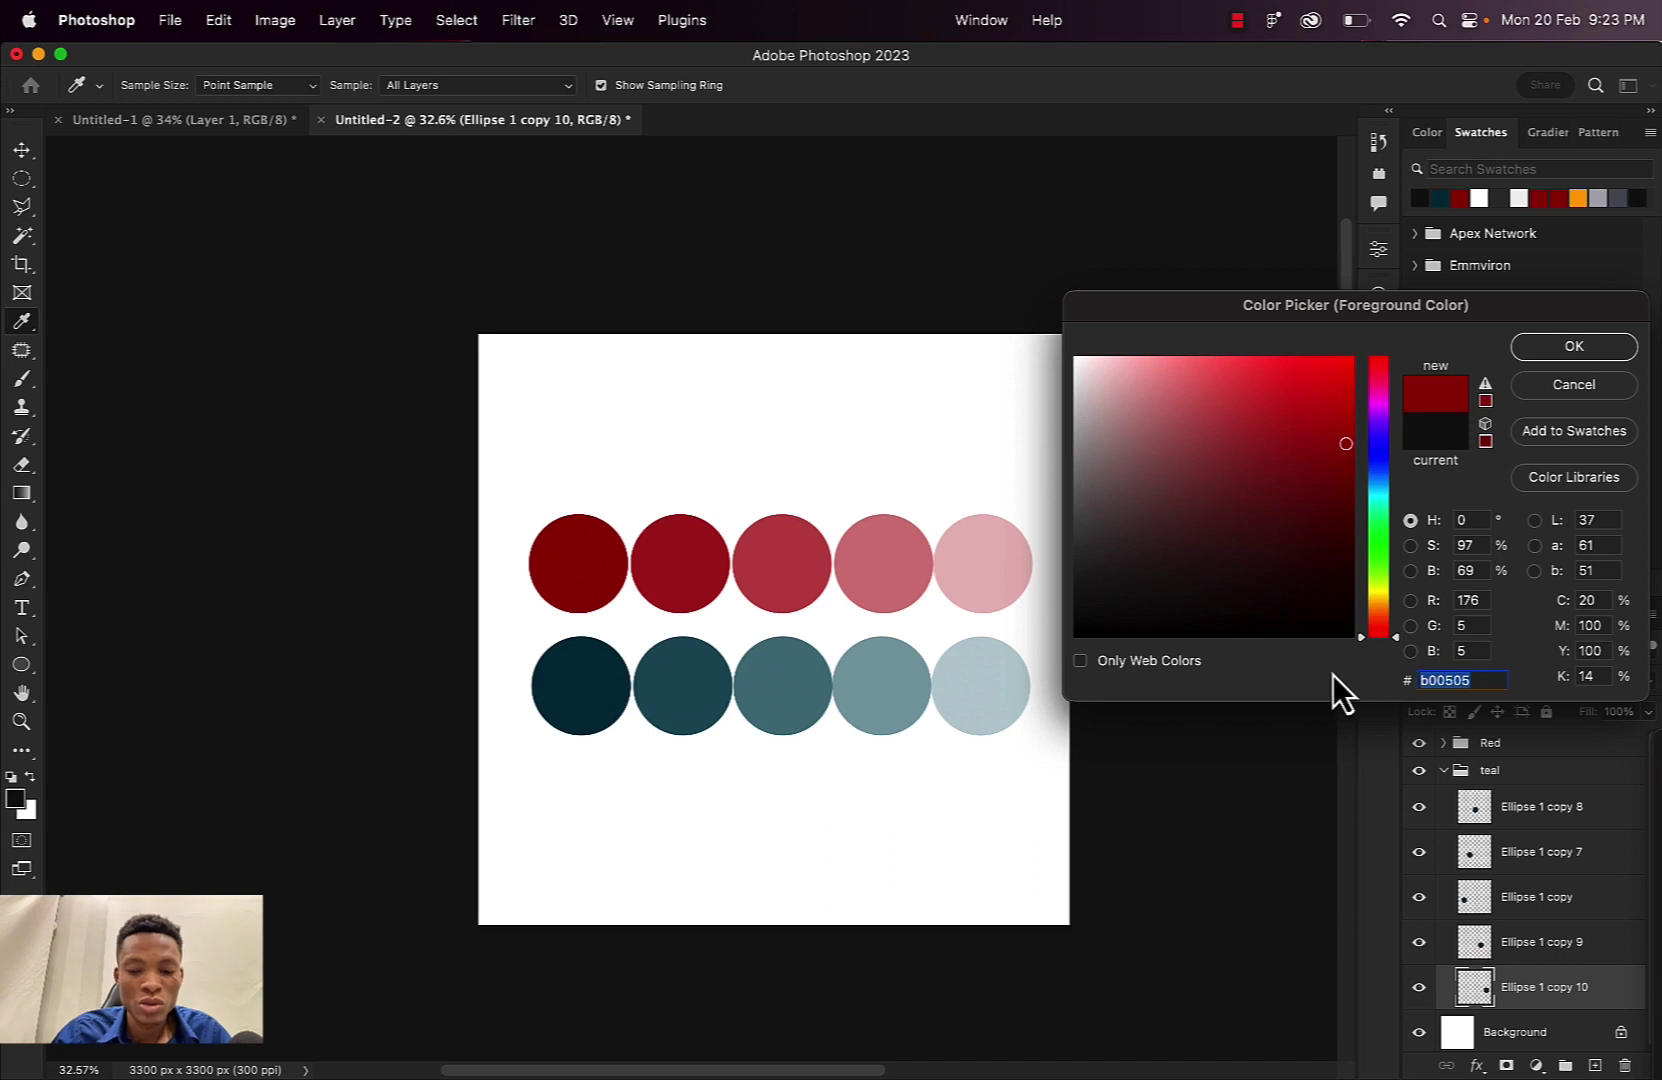
click(1574, 346)
key(h)
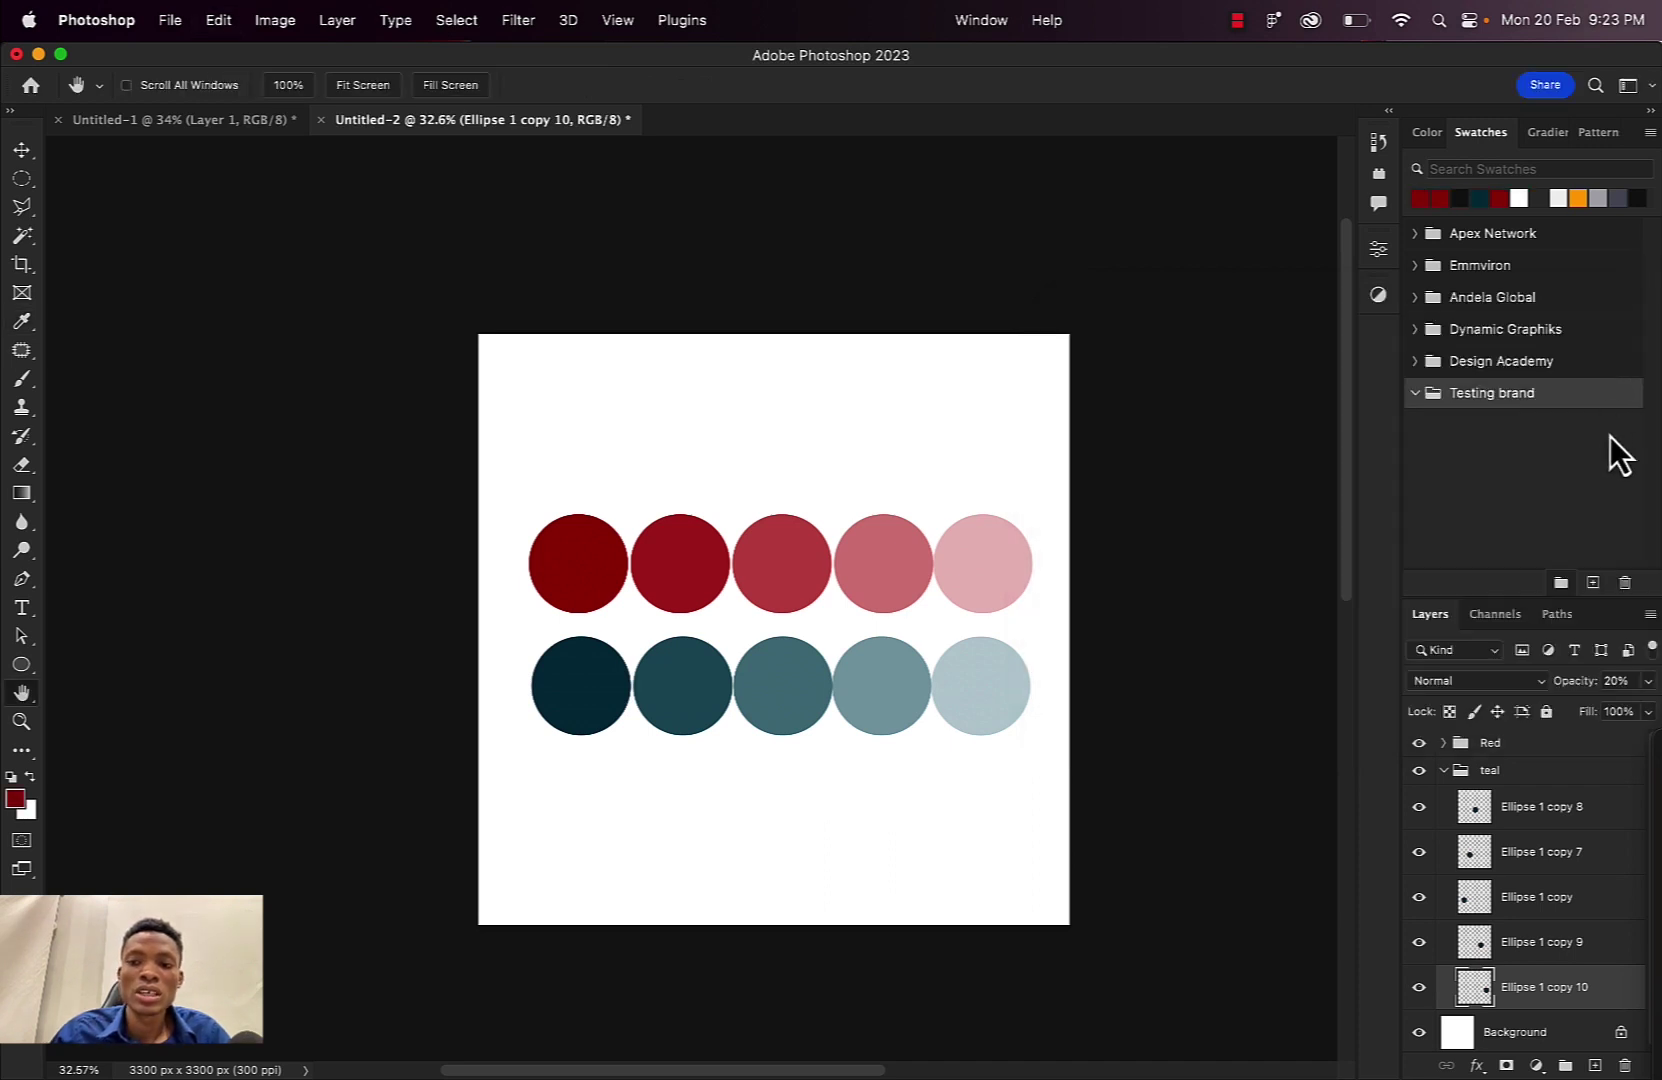
click(1593, 585)
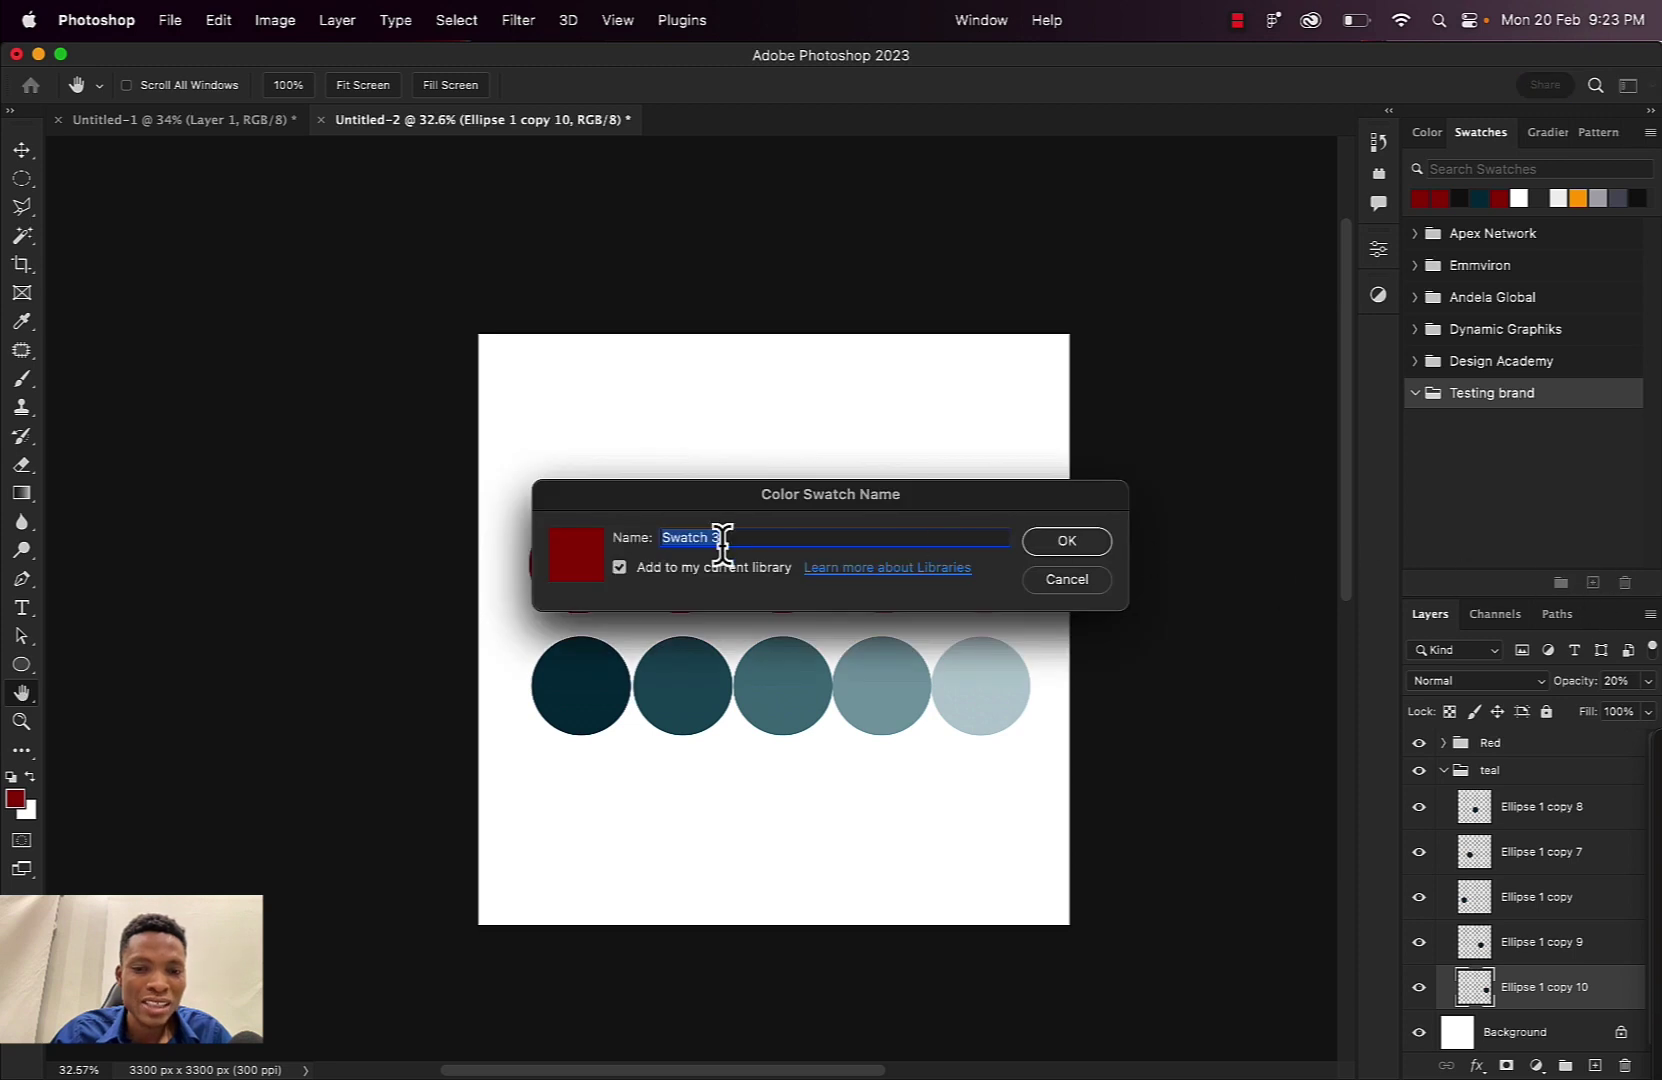
key(super+v)
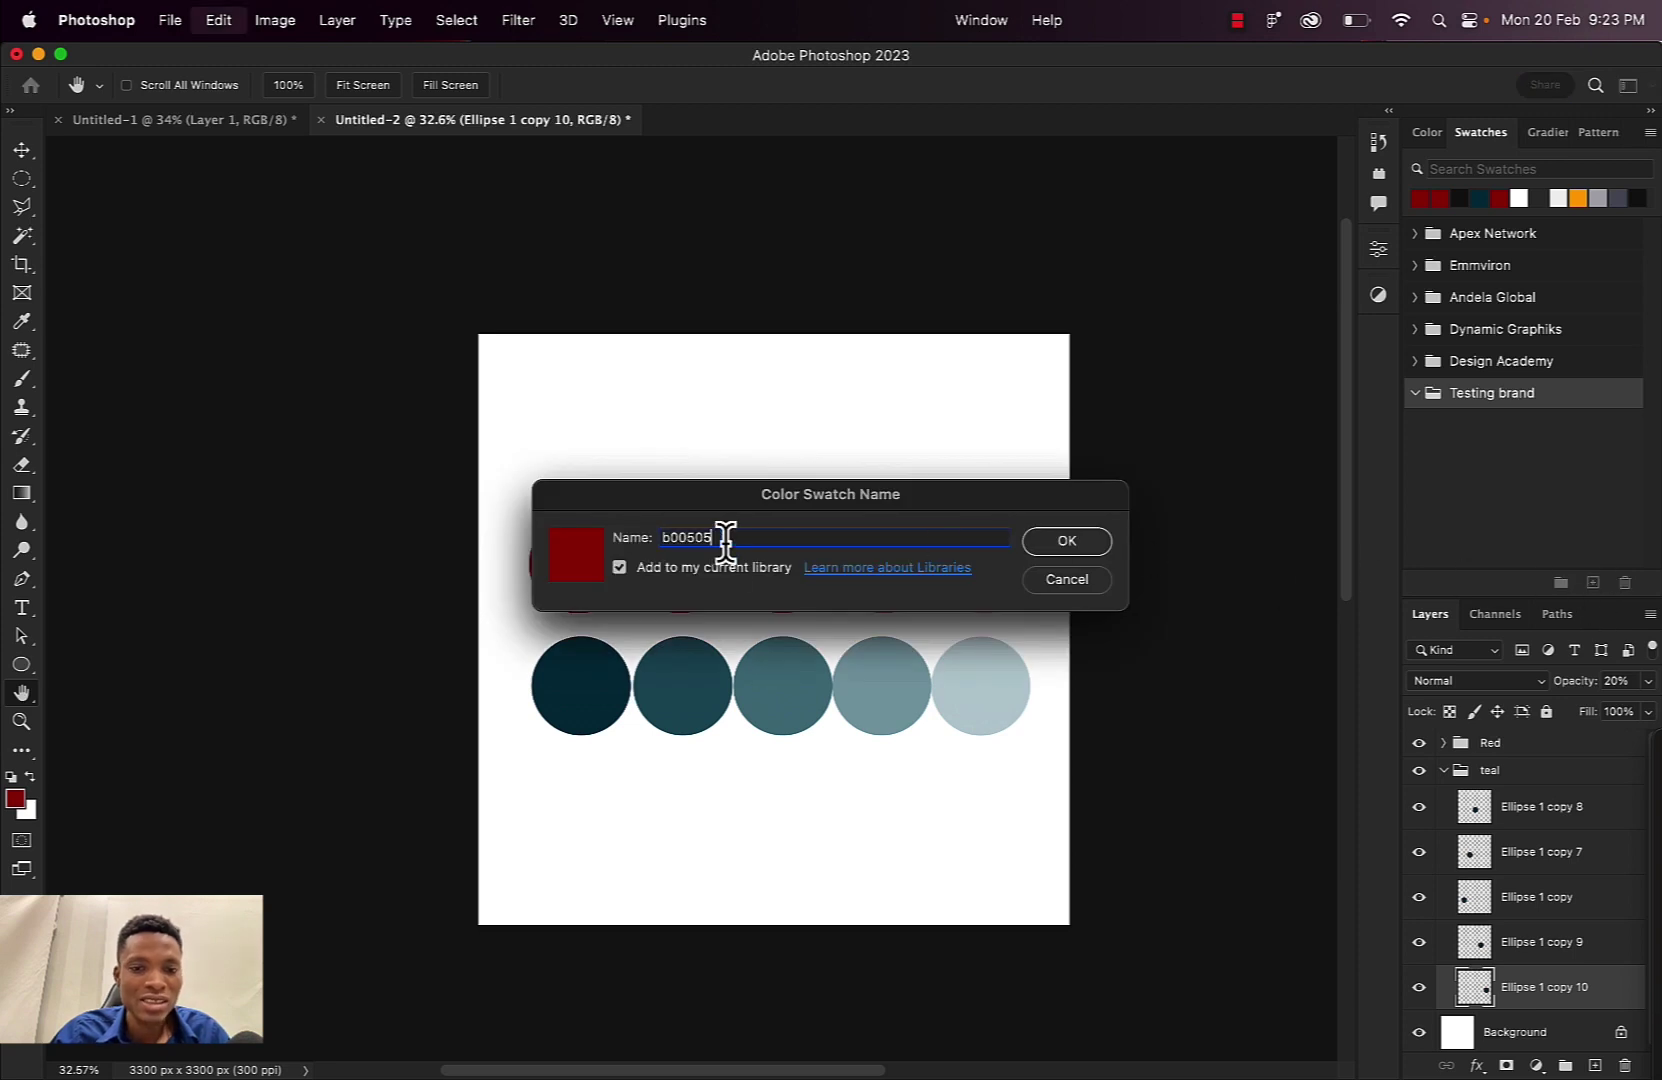
click(1084, 545)
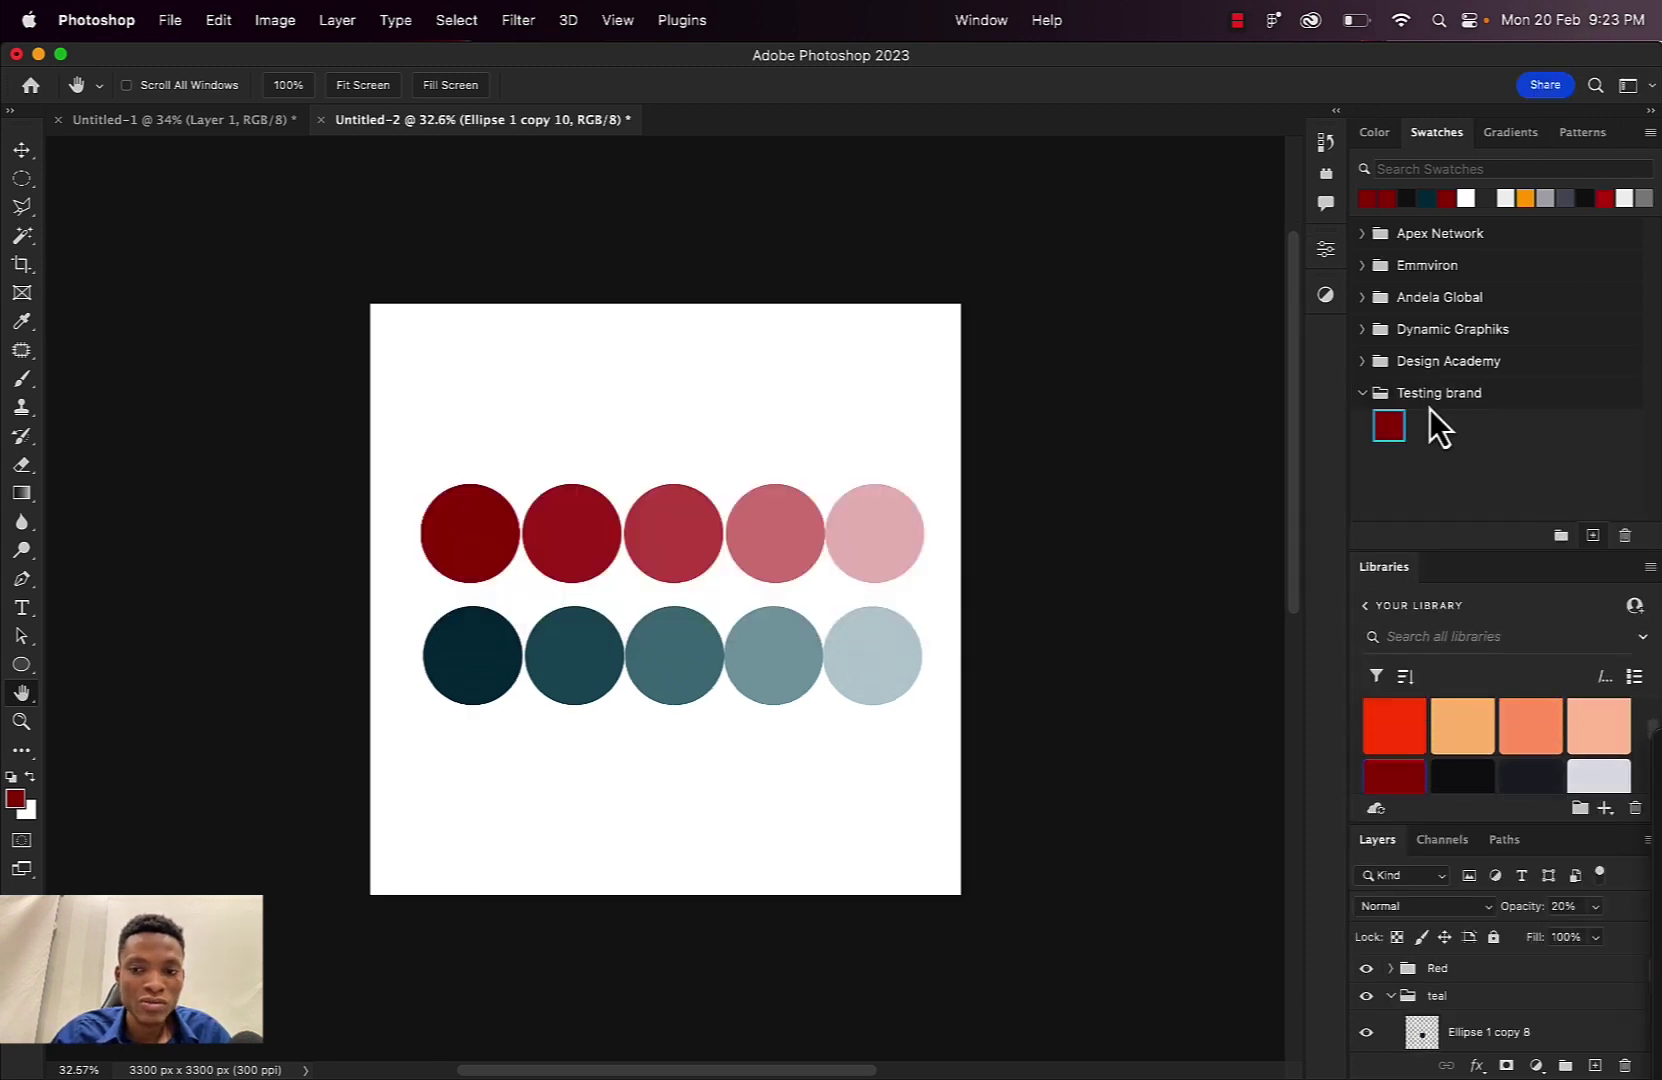
Sample the second red circle's color and save it in the Testing brand group as a swatch named c03737
click(17, 800)
click(568, 546)
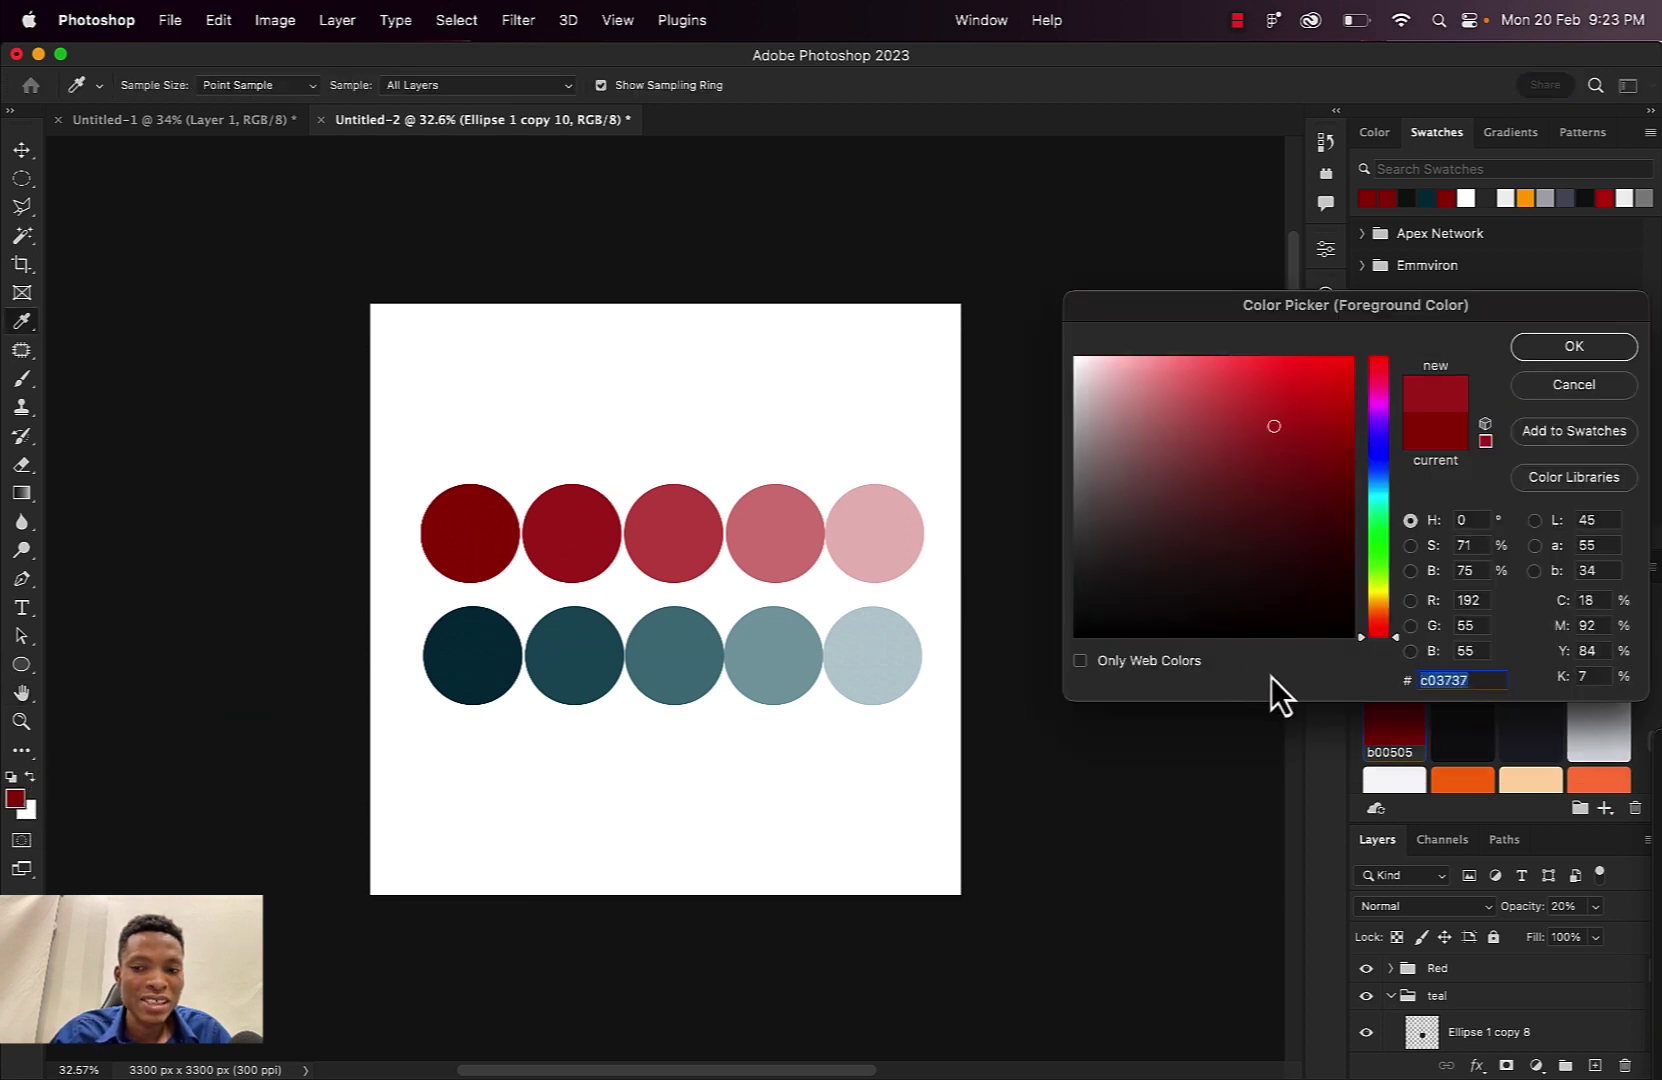
drag(1491, 686, 1318, 700)
key(super+c)
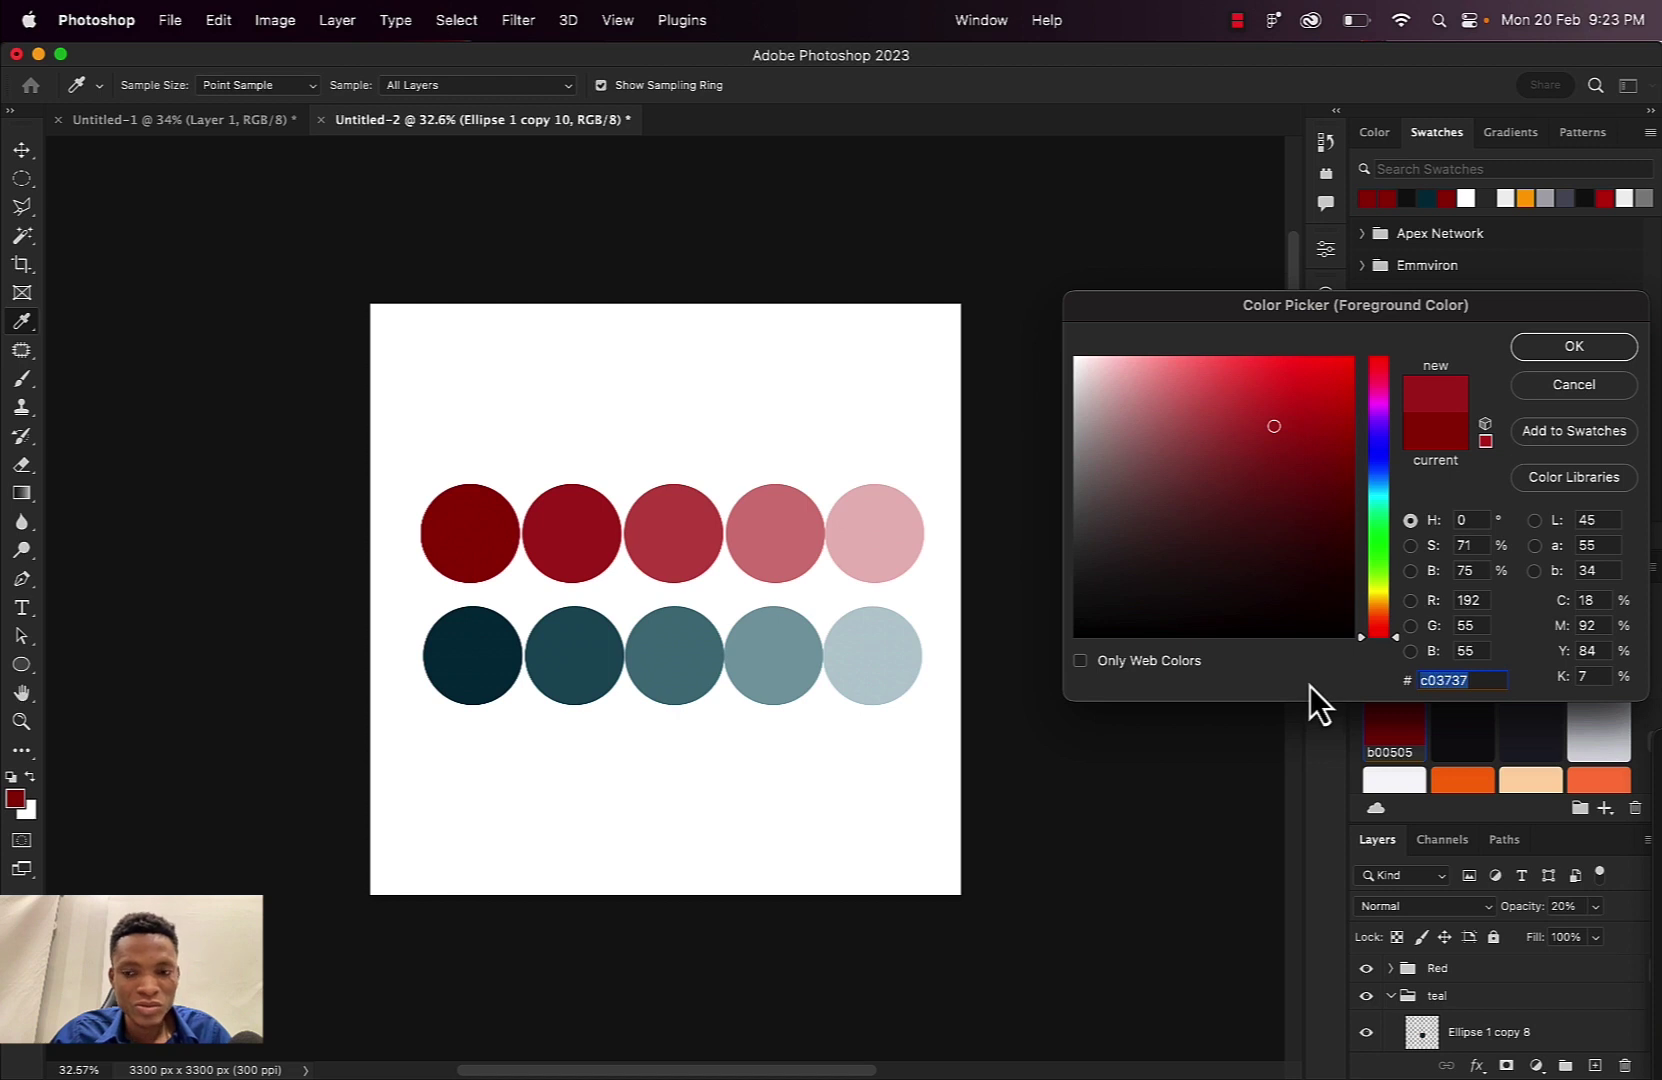
click(1569, 348)
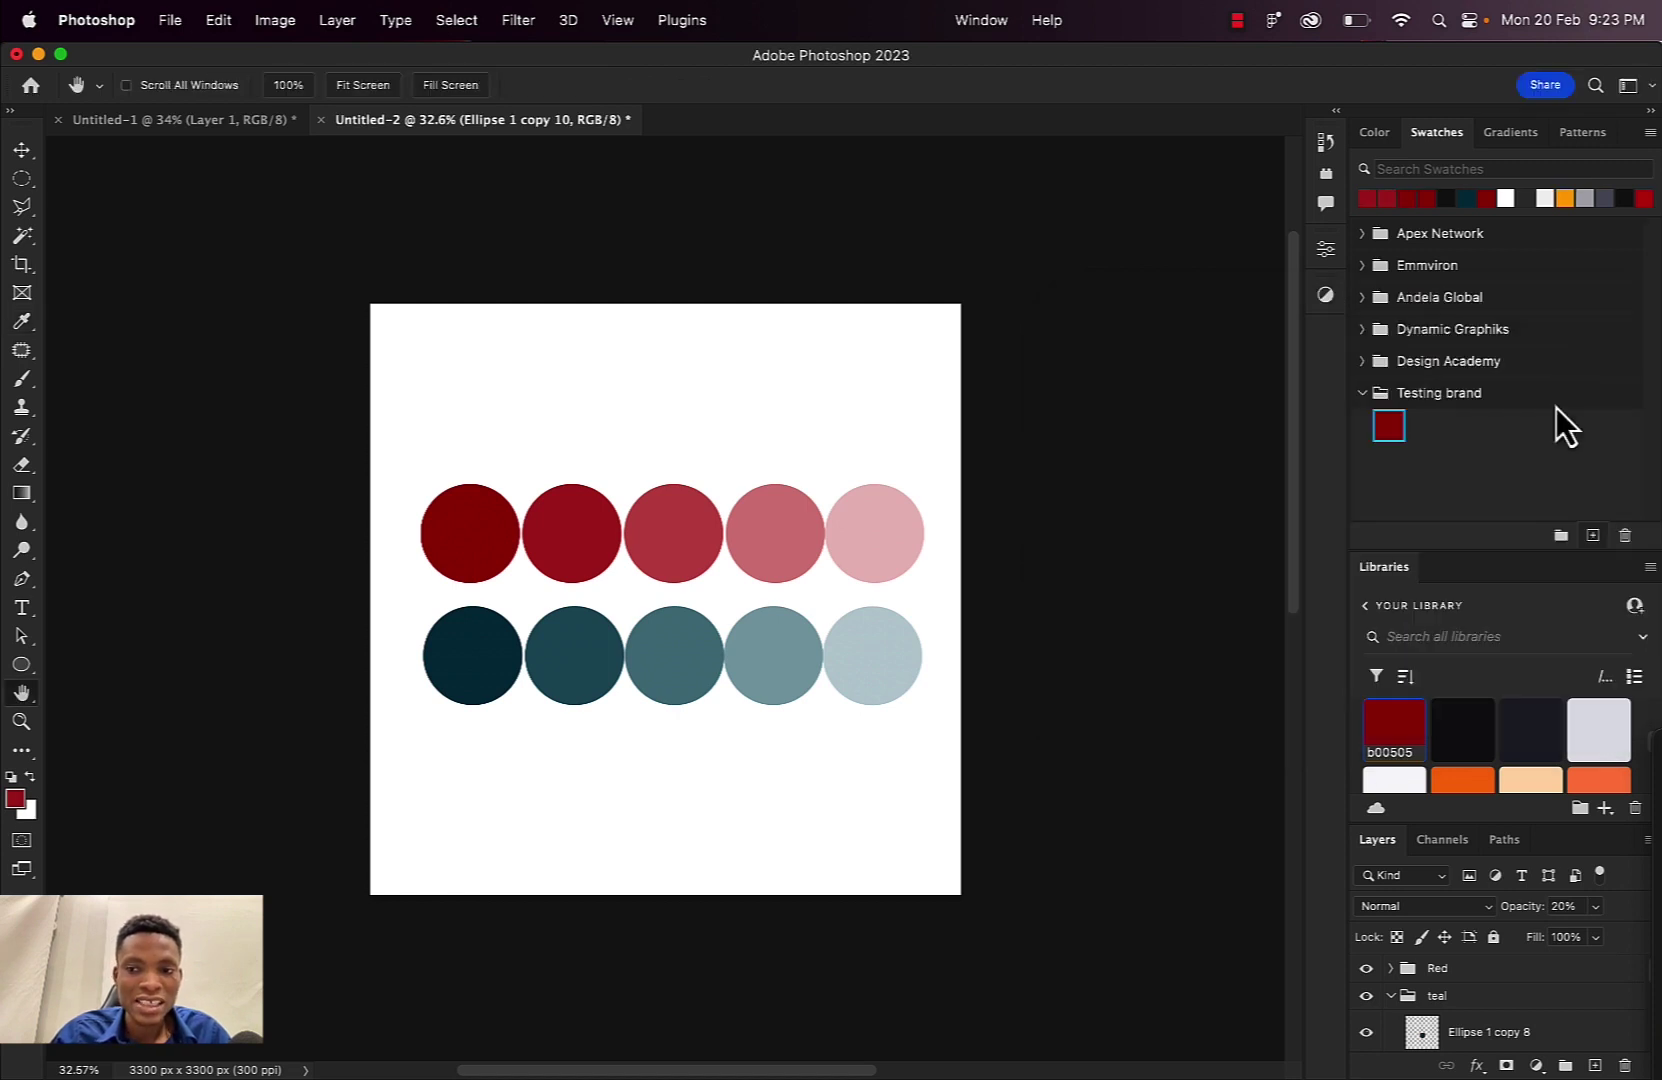
click(1593, 535)
key(super+v)
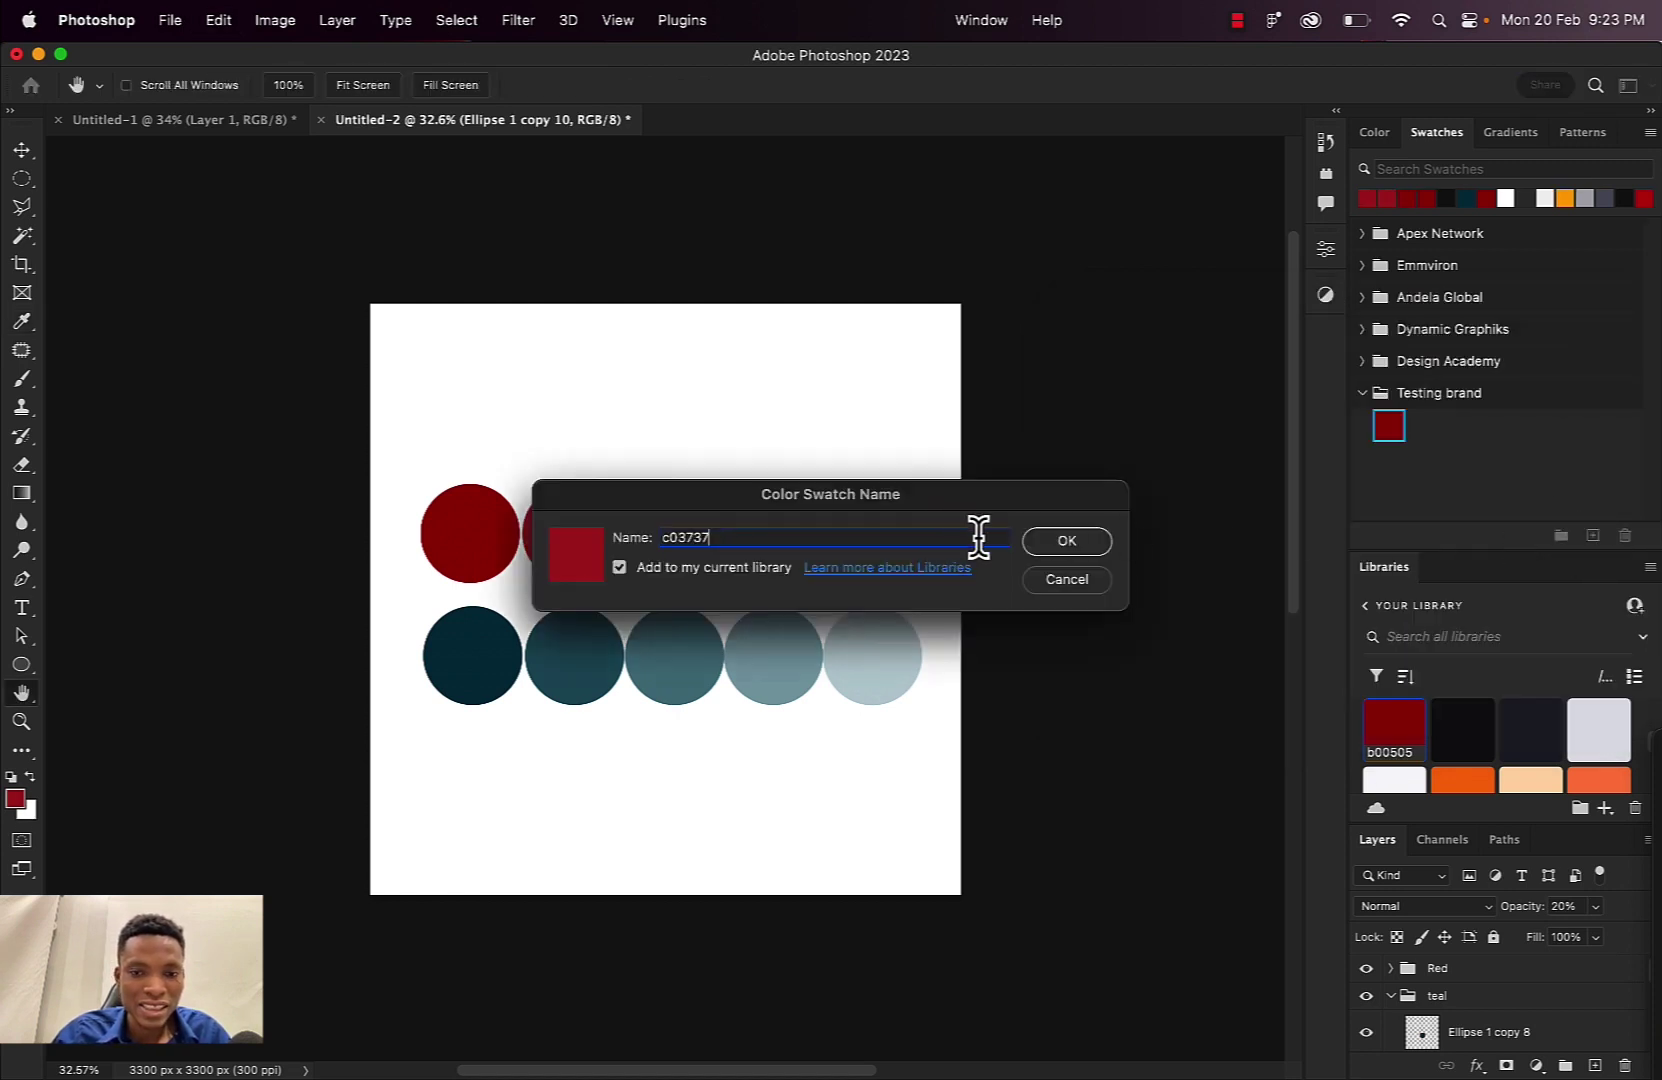
click(1075, 549)
Sample the third red circle's color and save it in the Testing brand group as a swatch named d06969
click(15, 798)
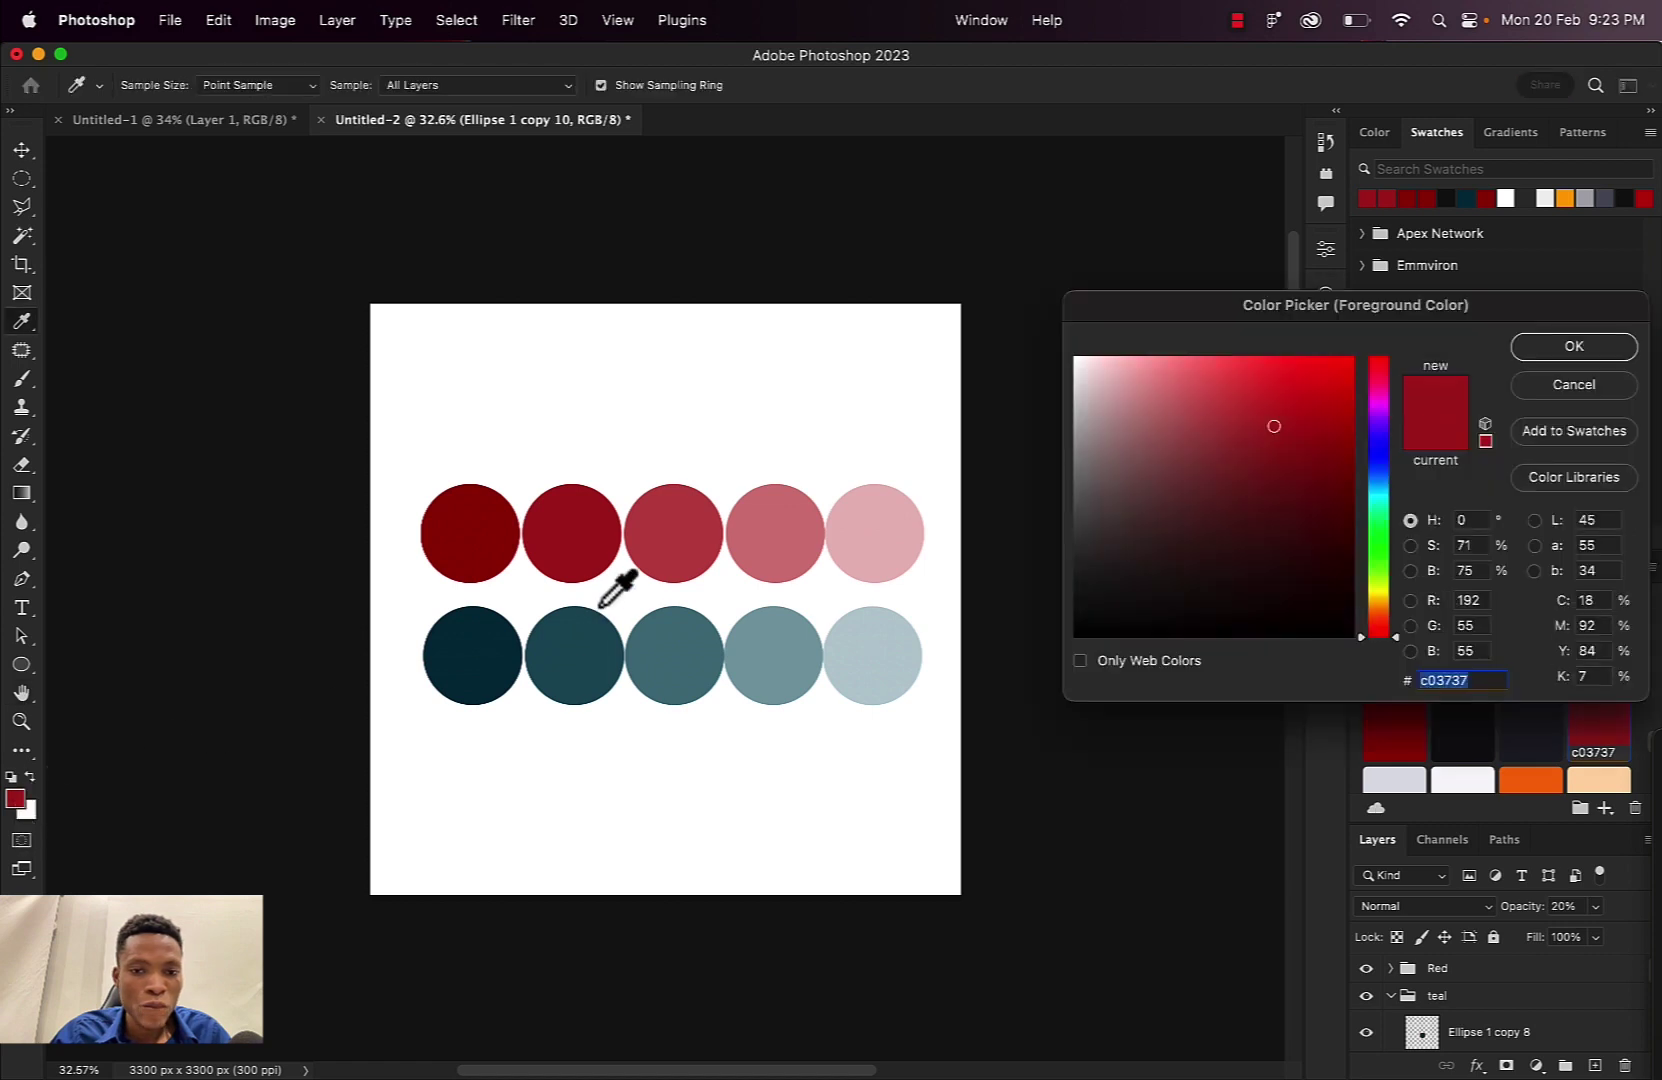
click(661, 542)
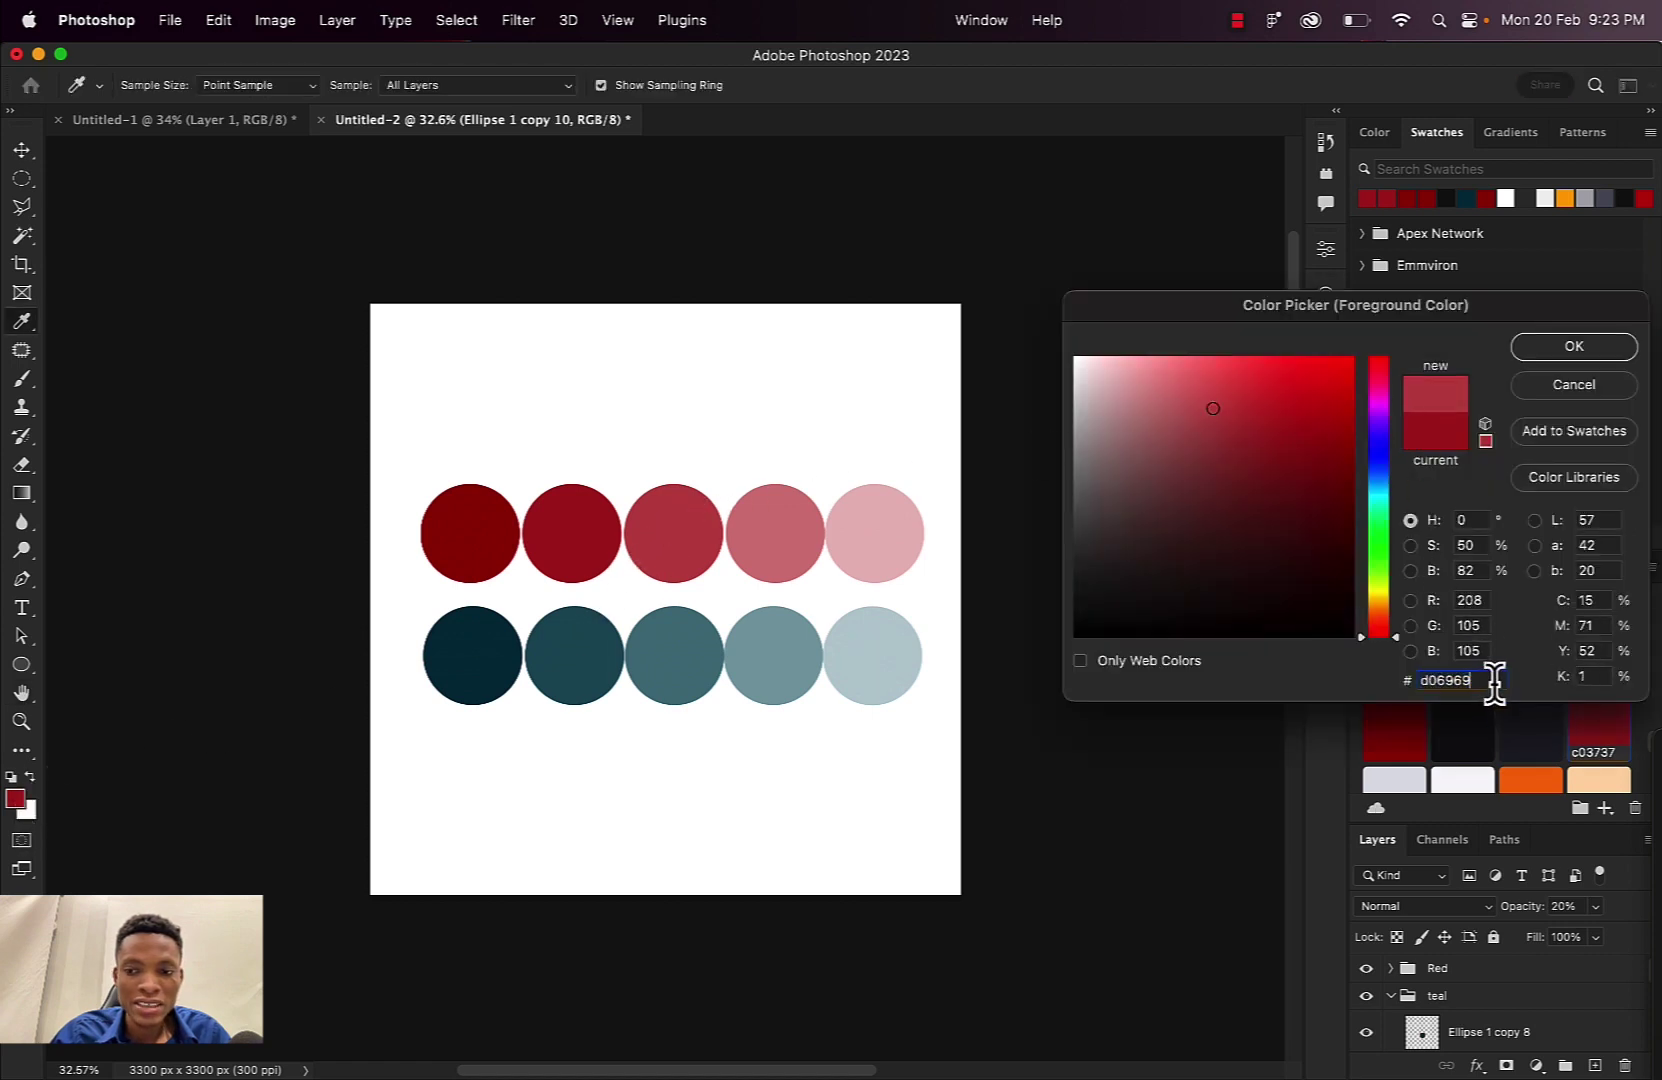
click(1572, 348)
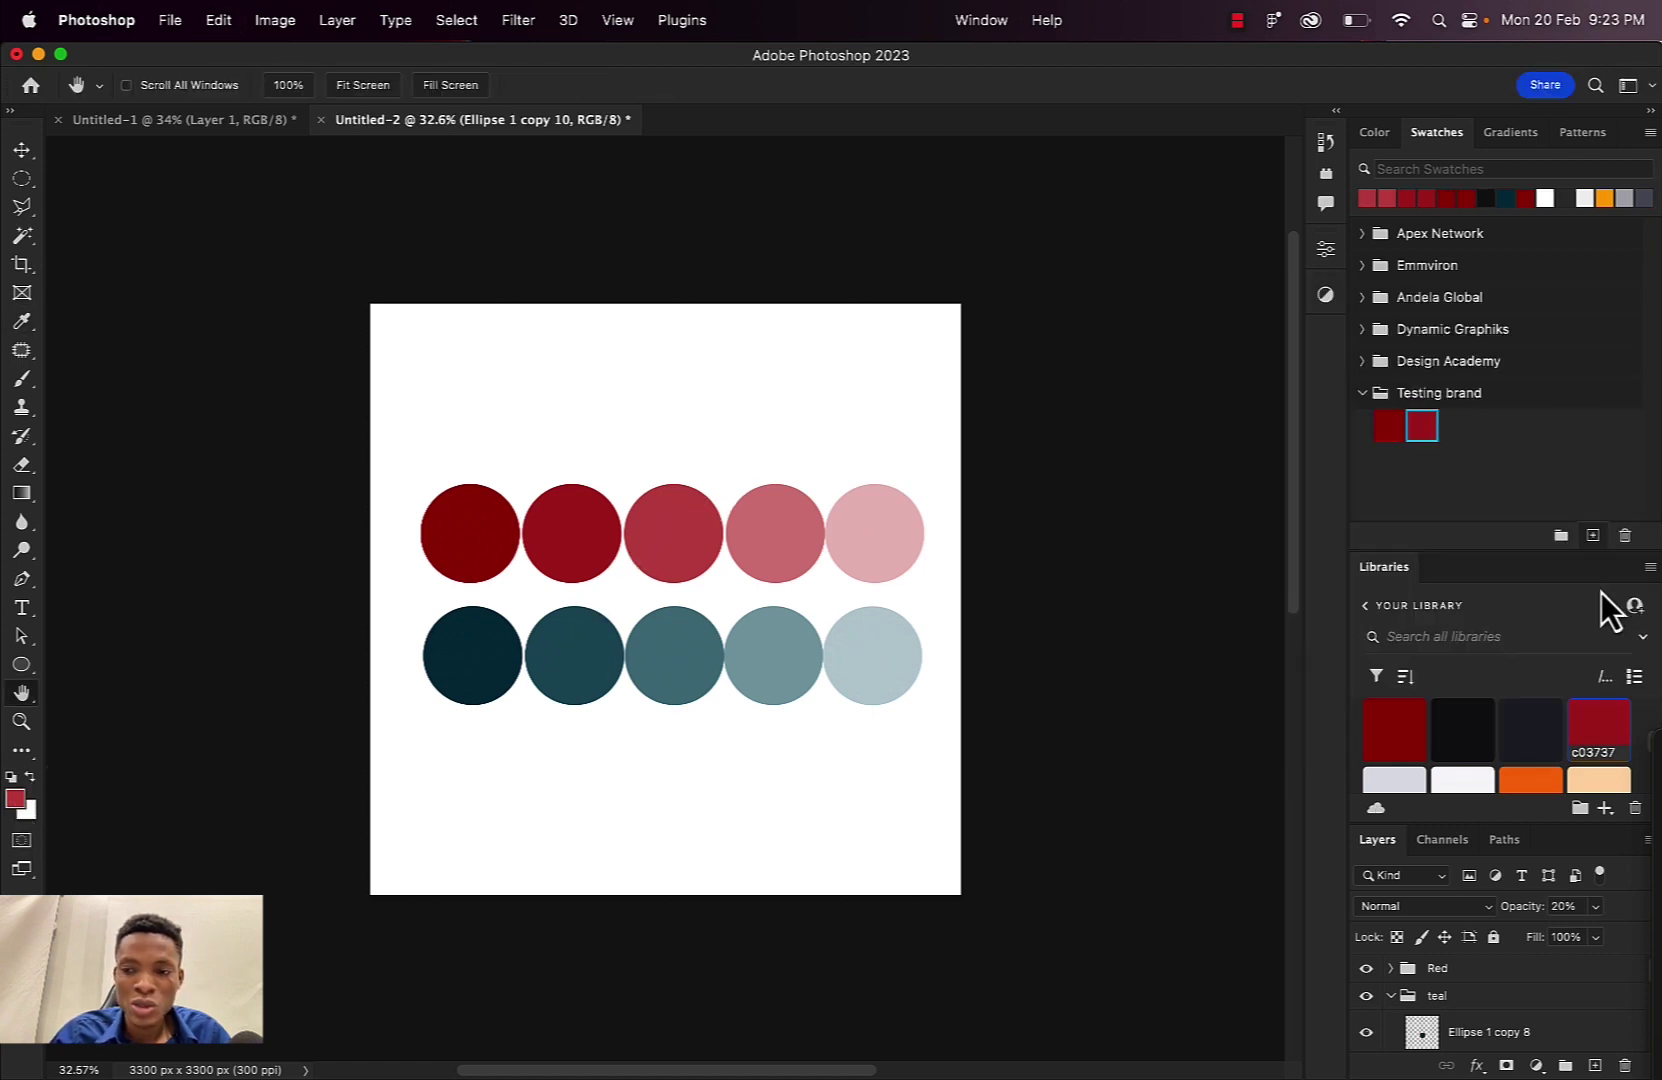
click(1593, 535)
text(d06969)
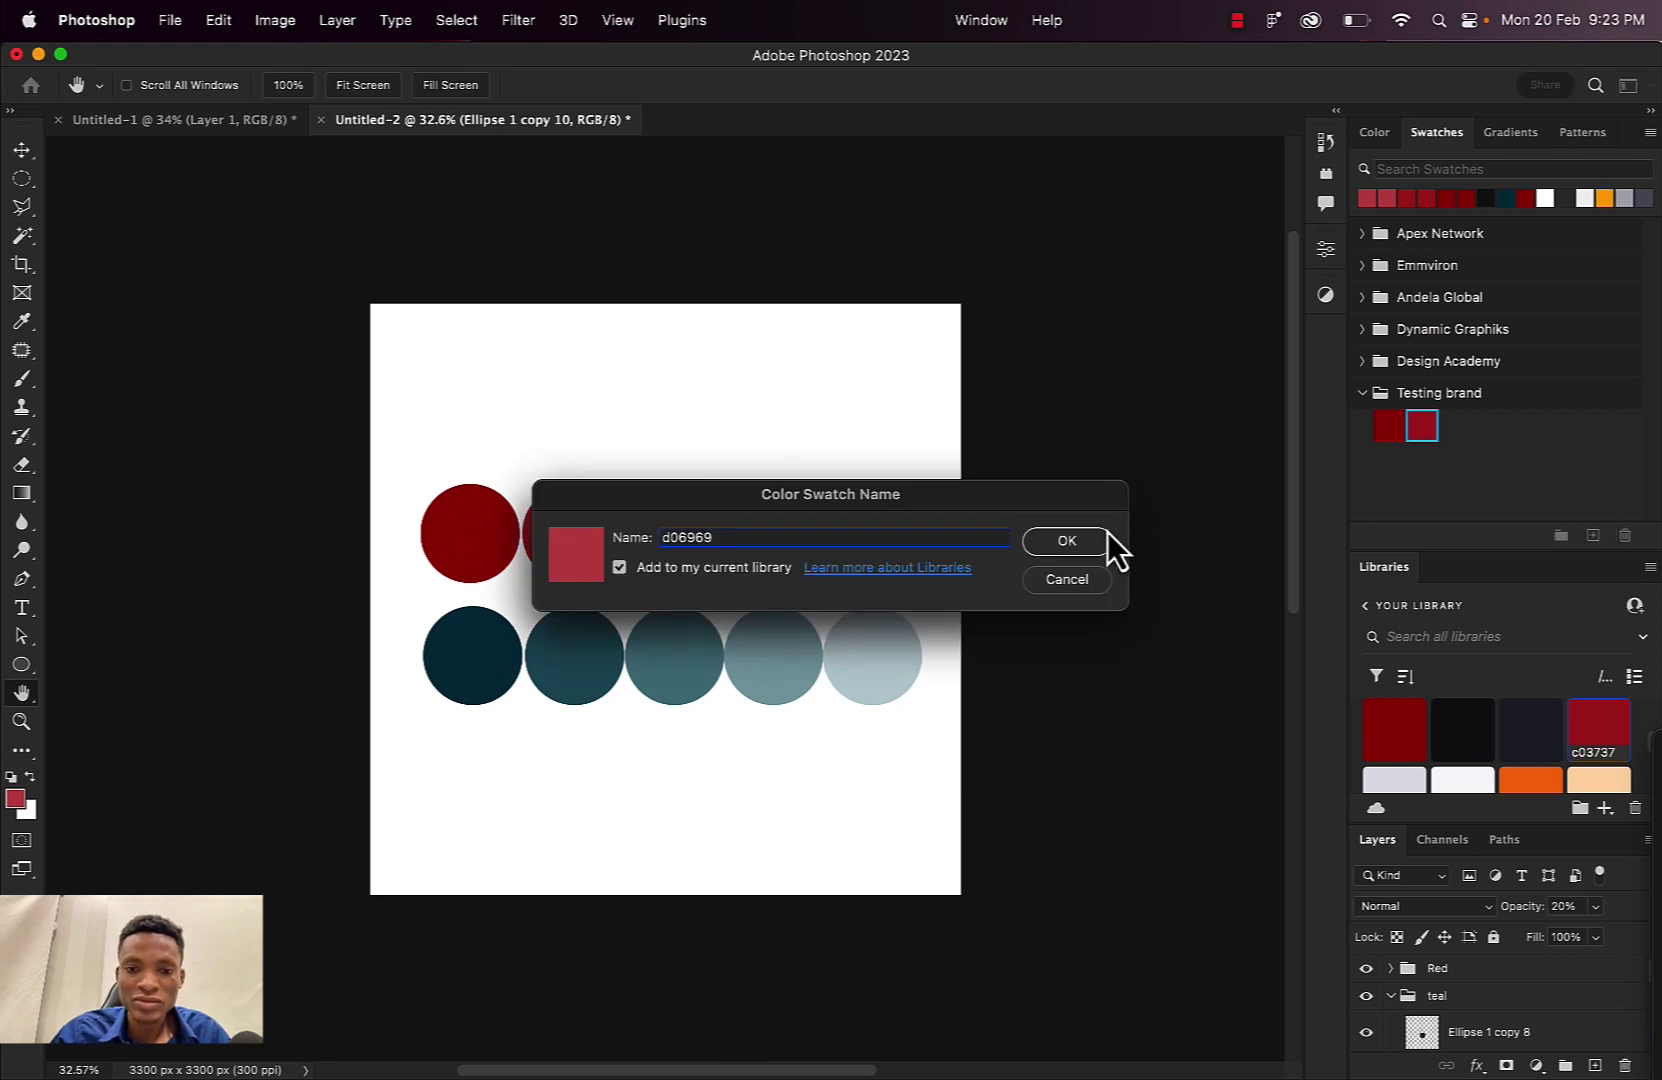
click(1106, 535)
Sample the fourth red circle's color and save it in the Testing brand group as a swatch named df9b9b
click(15, 798)
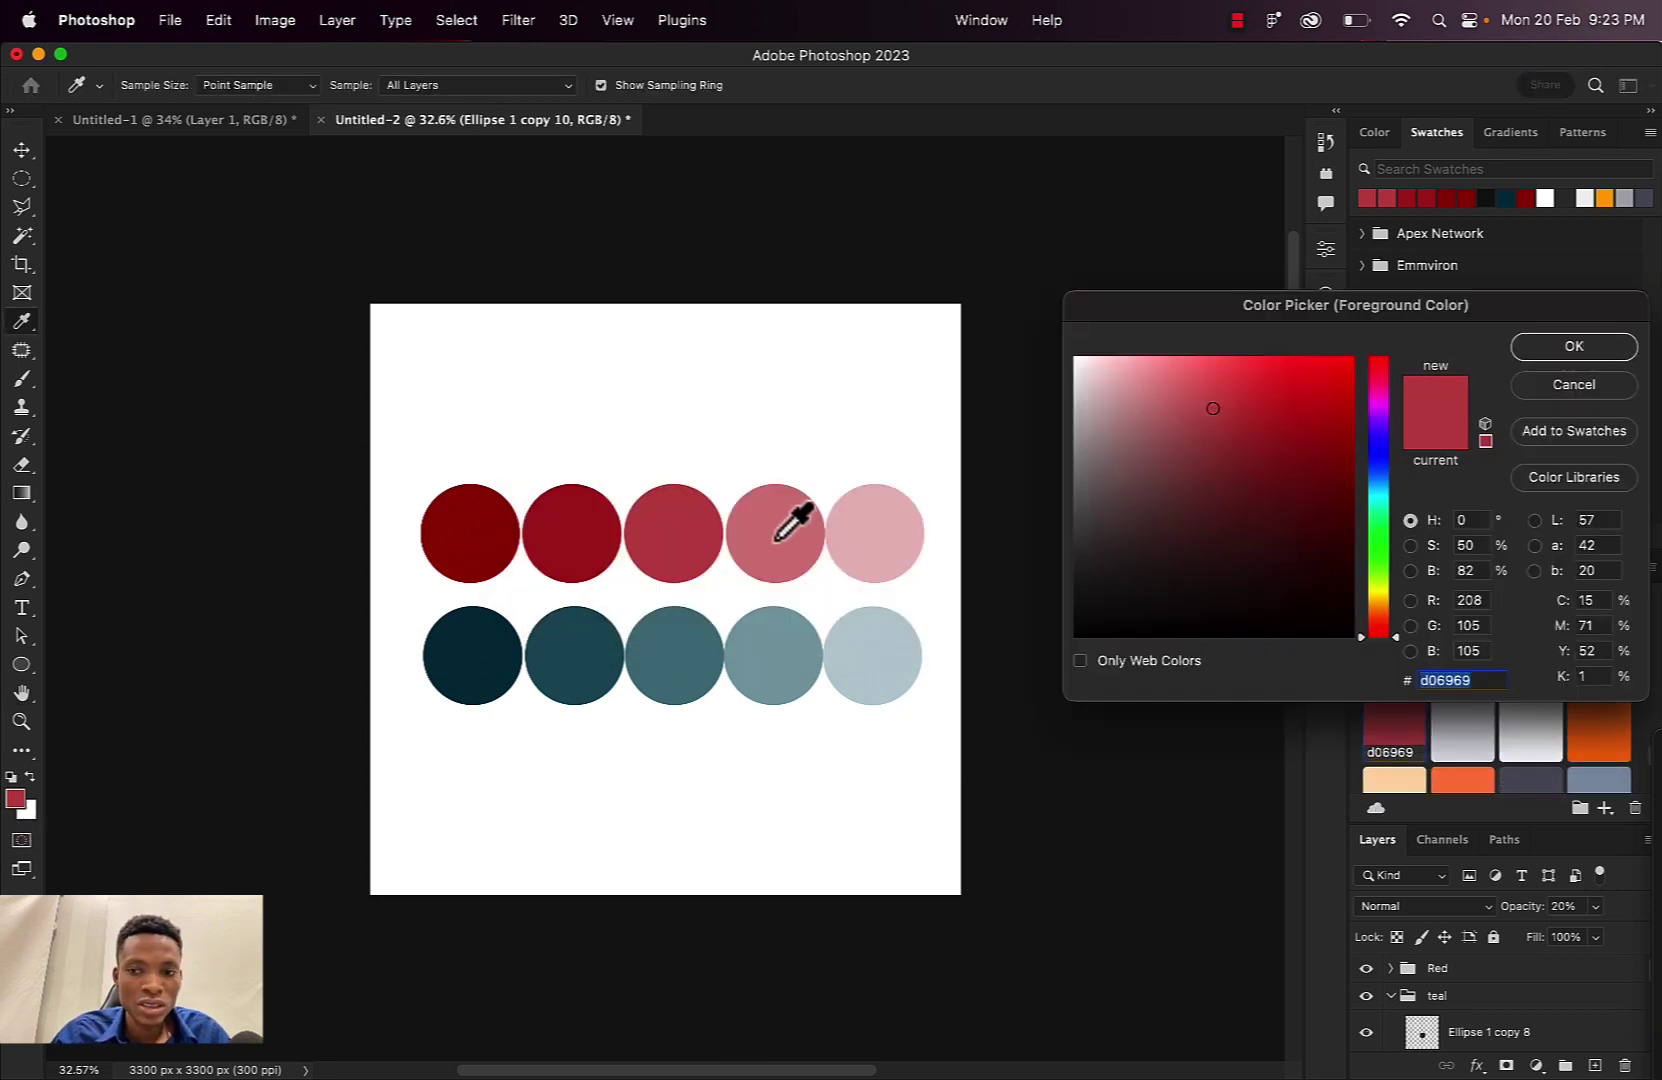
click(774, 543)
click(1468, 681)
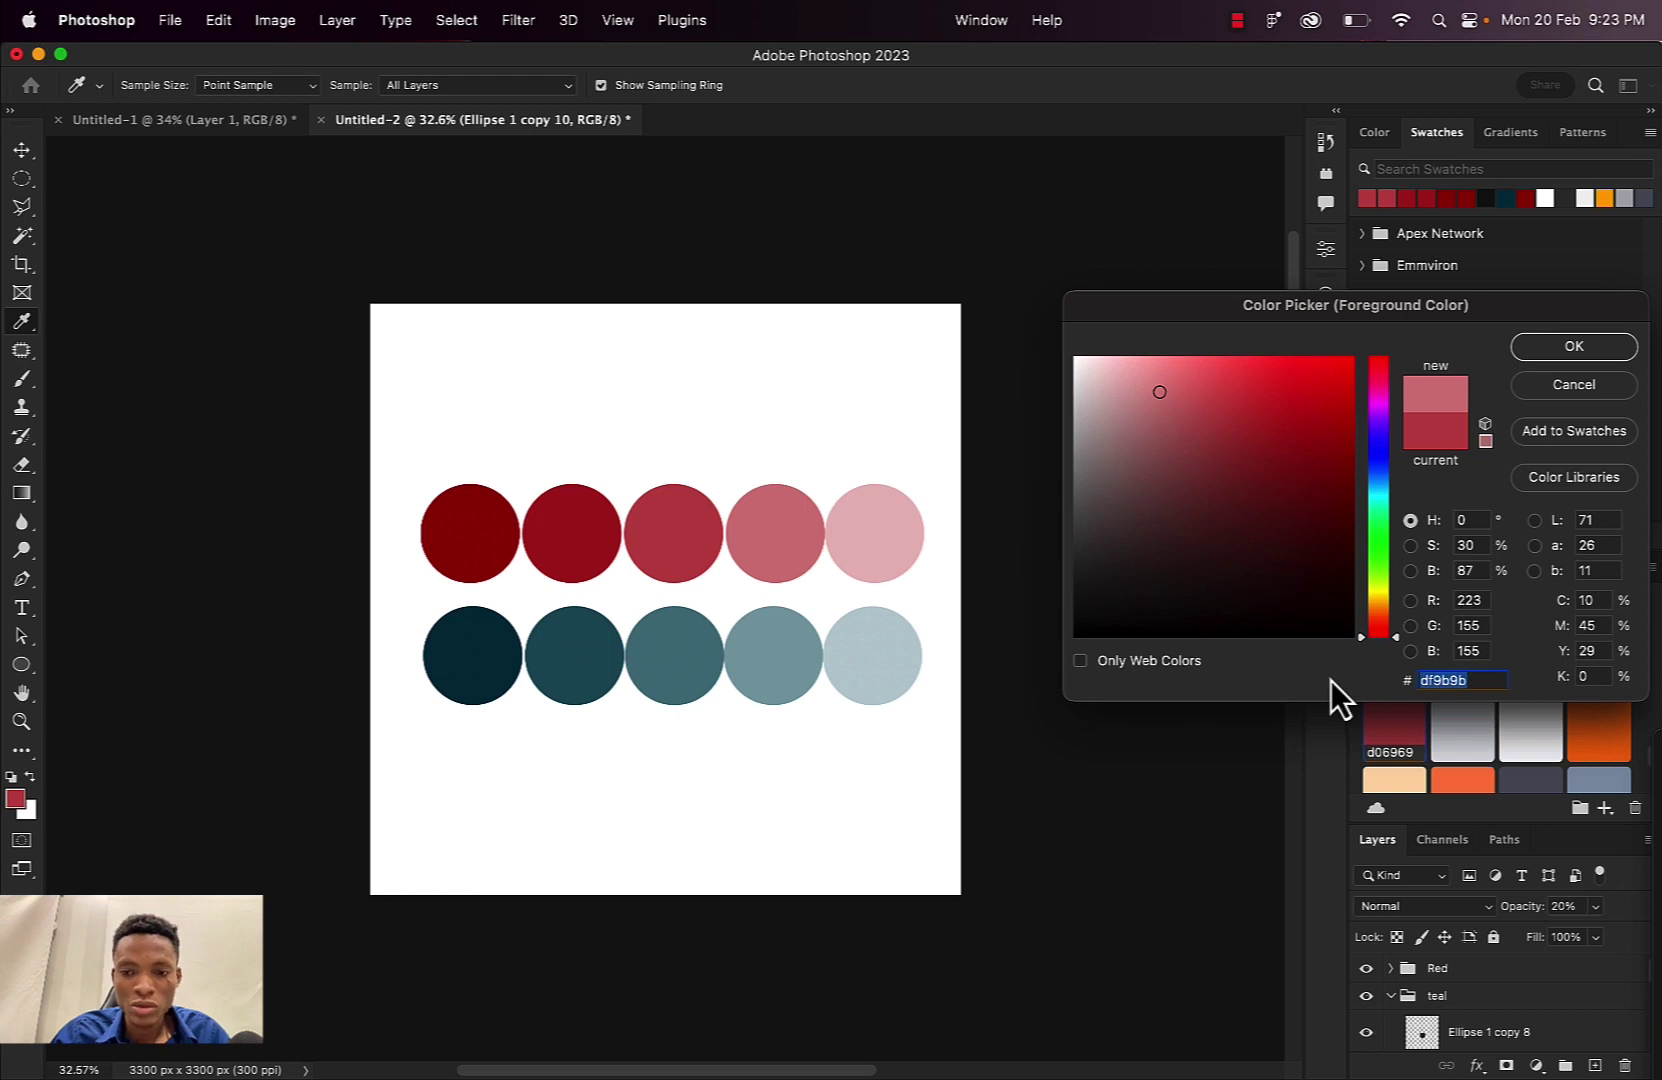
click(1566, 354)
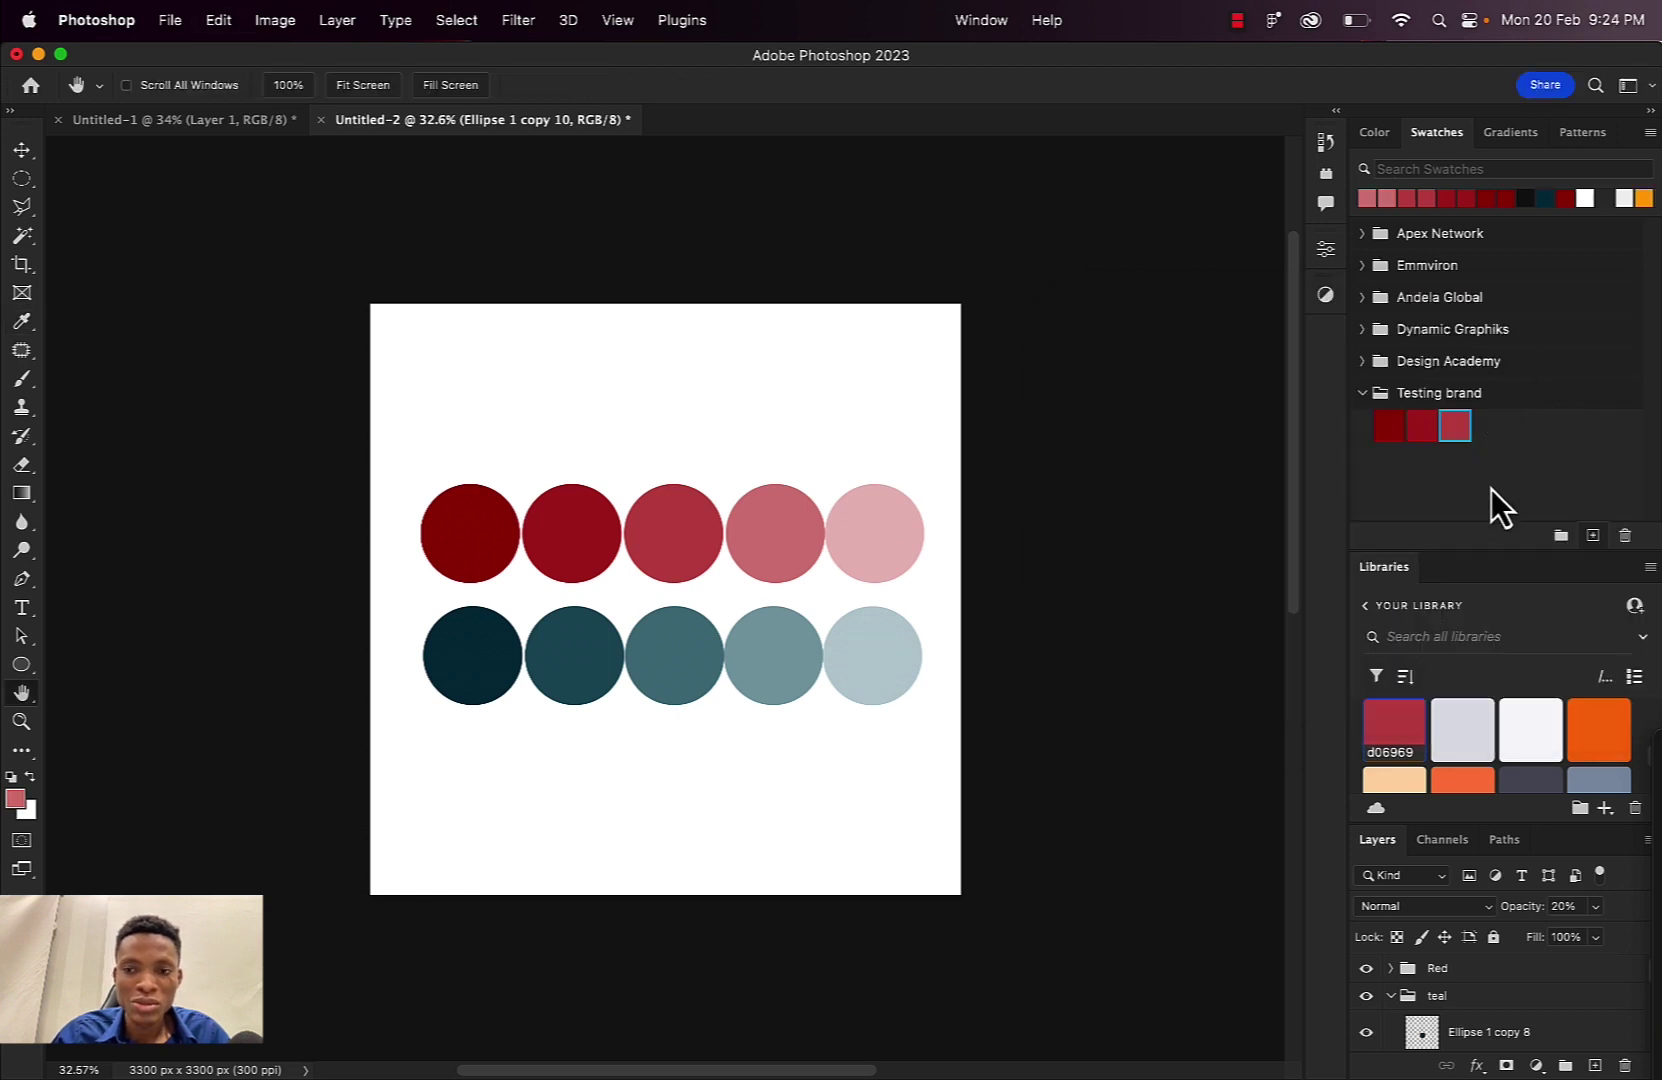
click(1593, 535)
text(df9b9b)
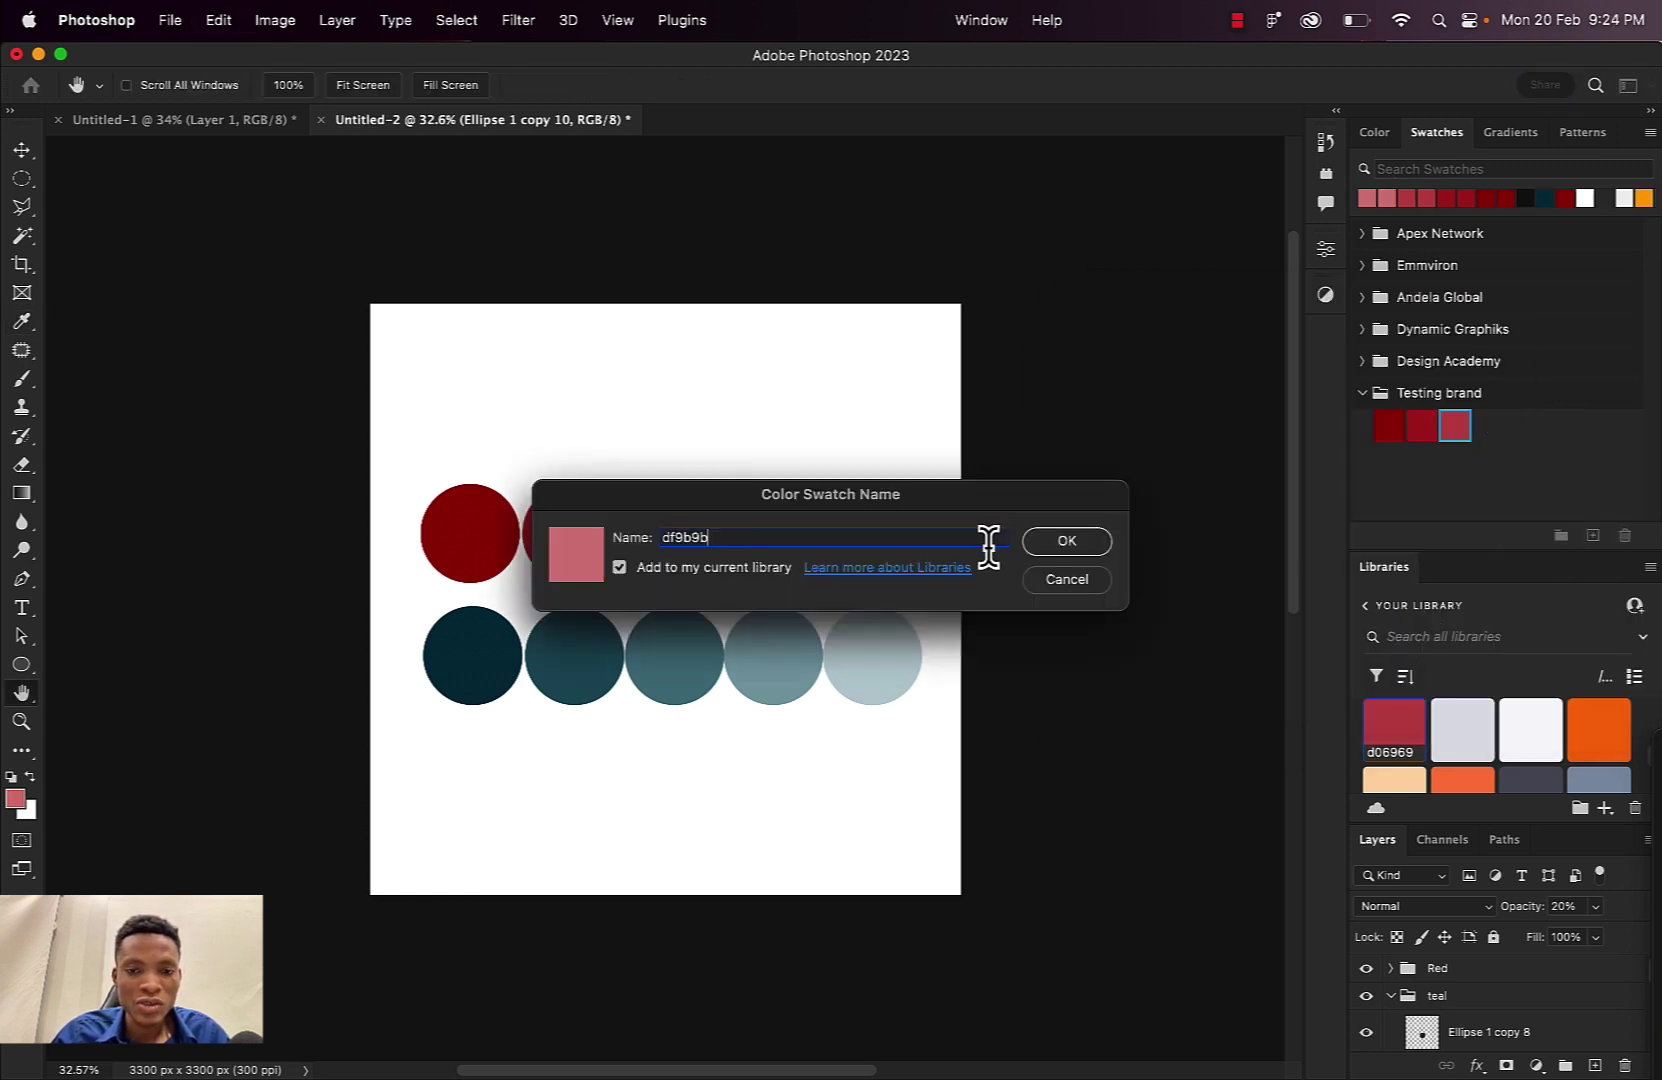
click(1085, 543)
Sample the lightest red circle's color and save it in the Testing brand group as a swatch named efcdcd
click(14, 799)
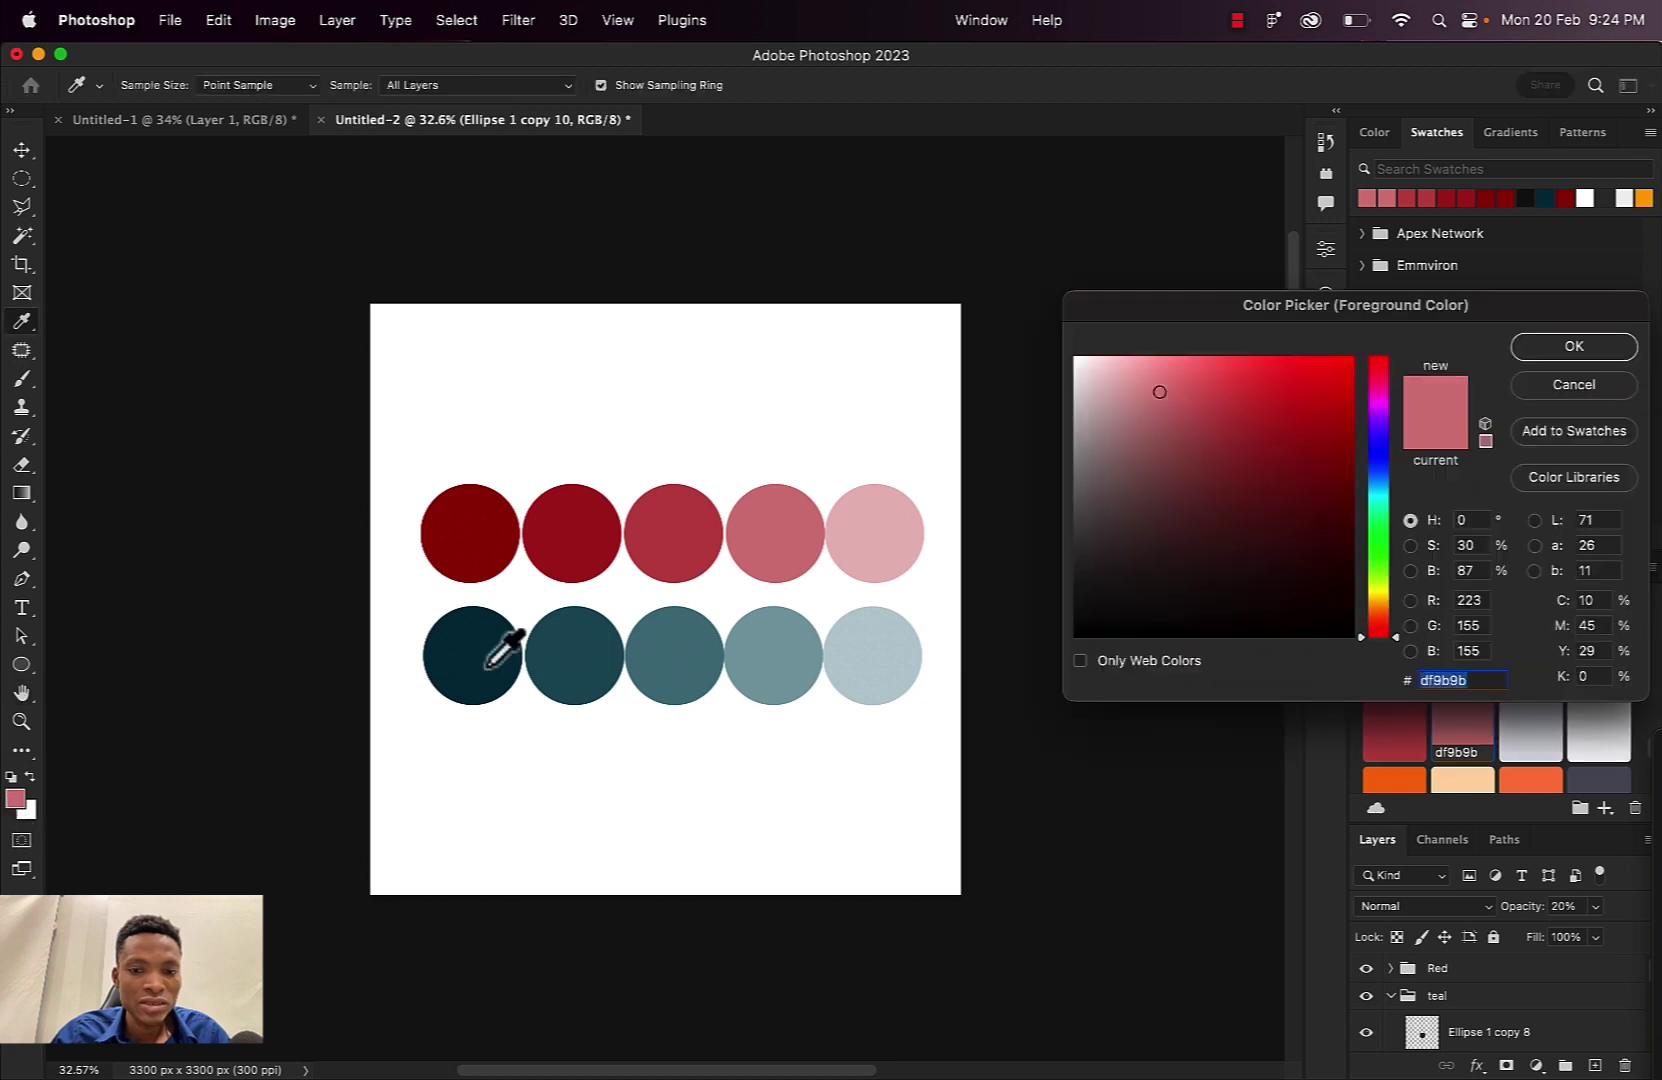
click(870, 534)
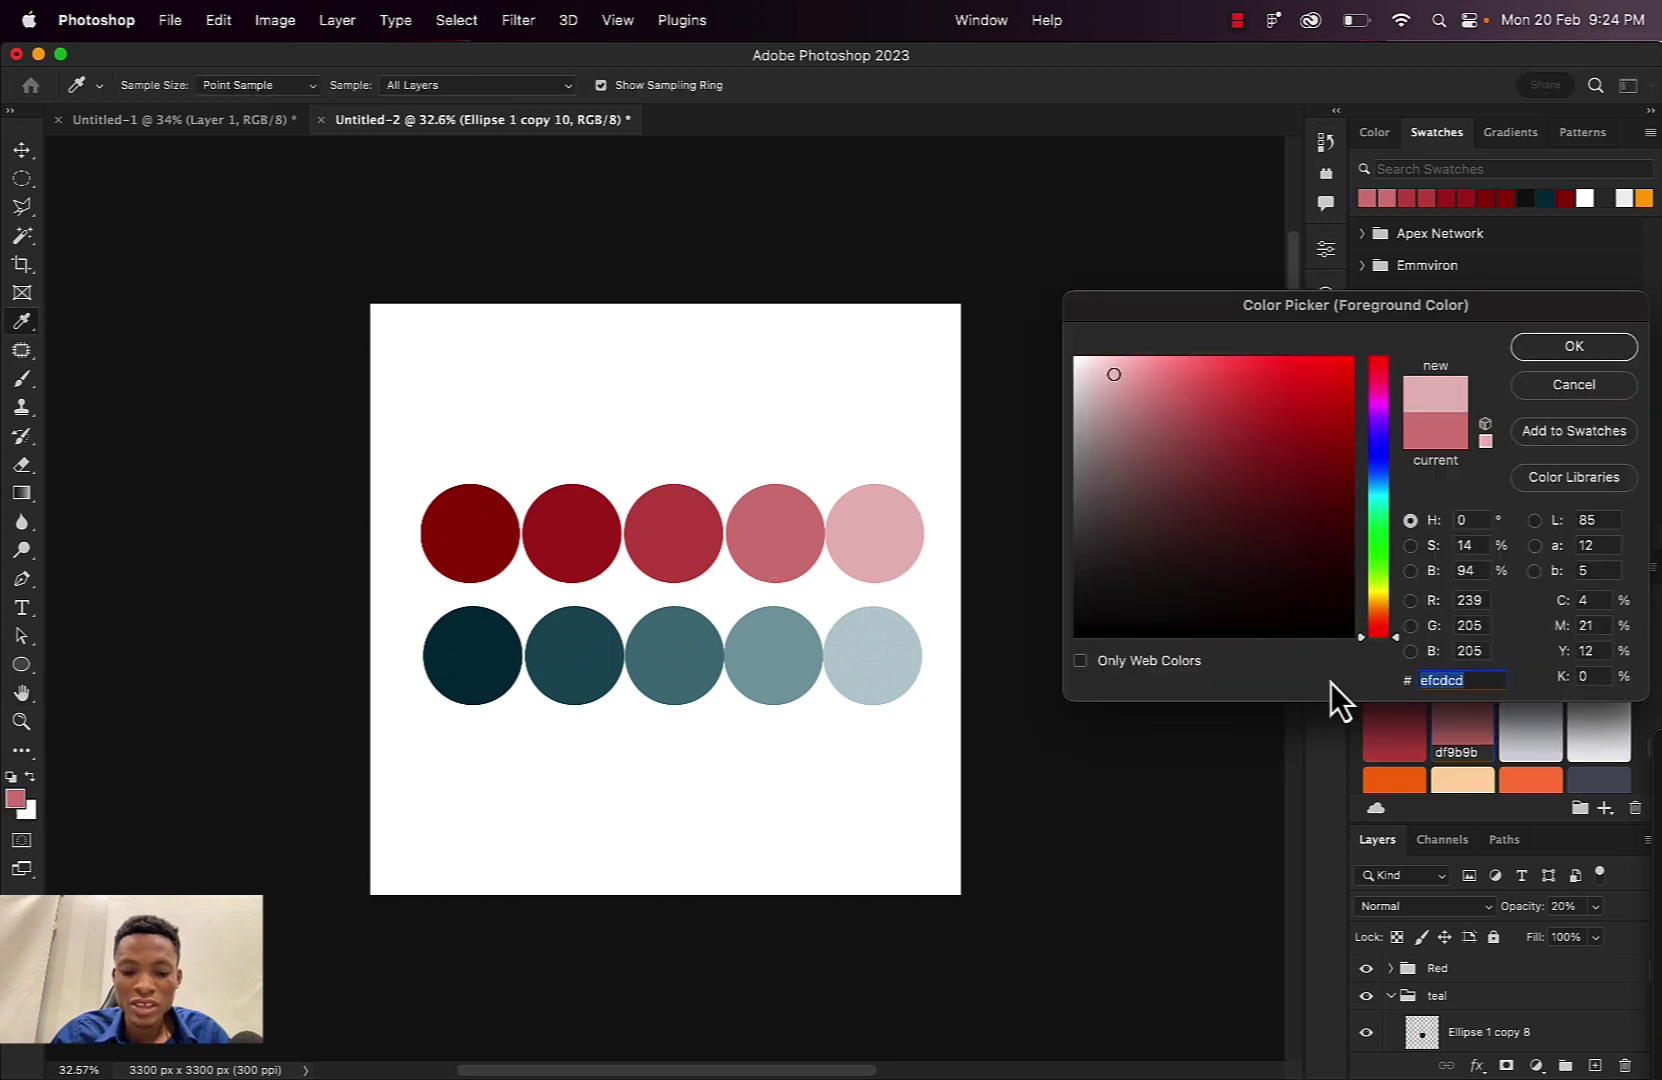
key(super+c)
click(1566, 347)
key(h)
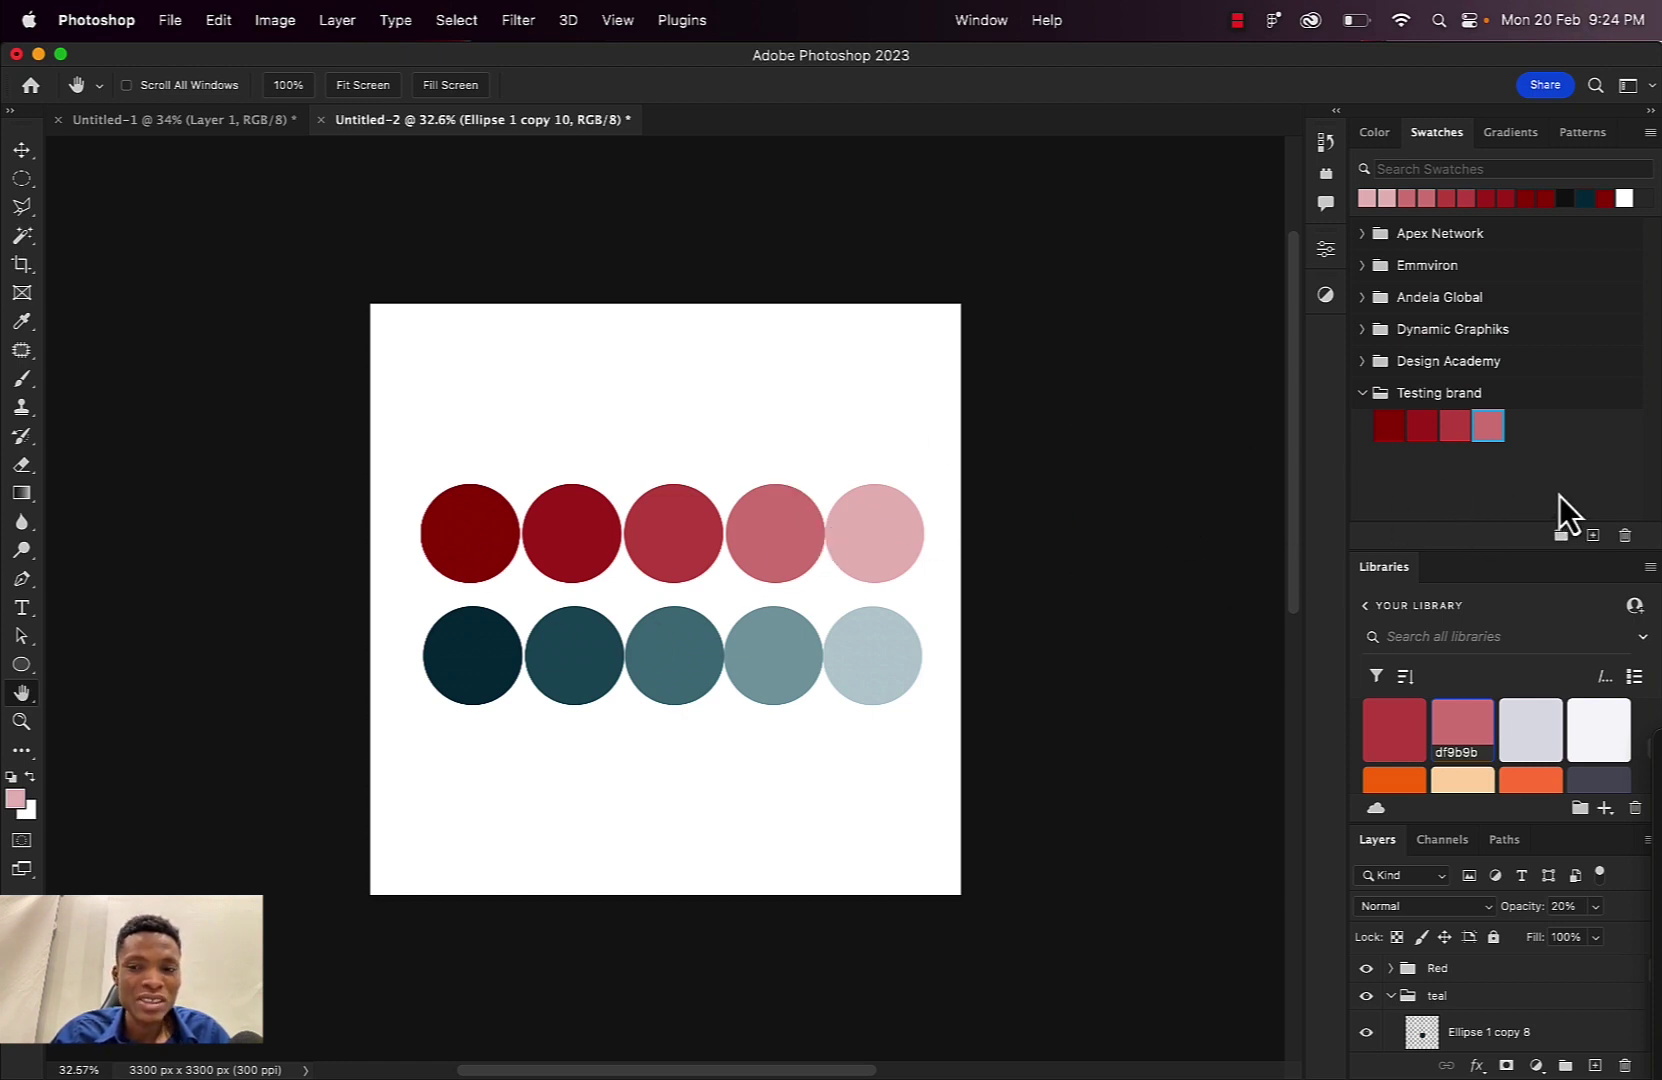
click(1593, 537)
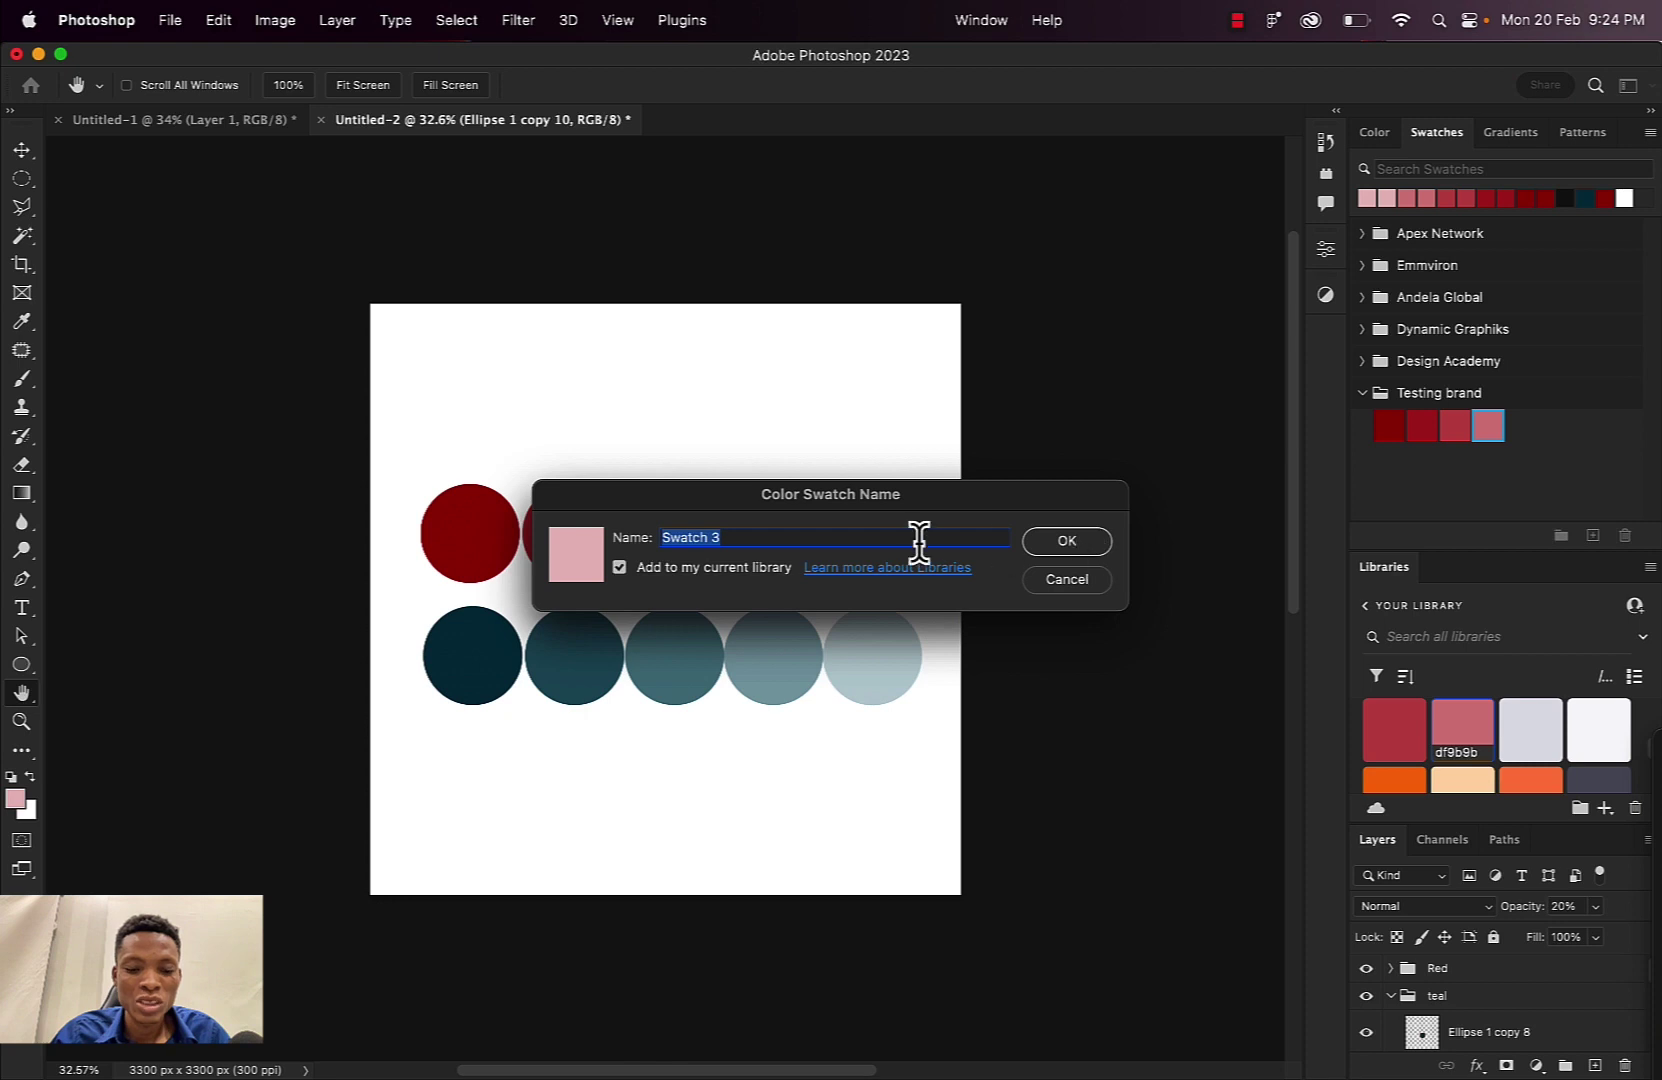
text(ahbdsd)
click(1065, 540)
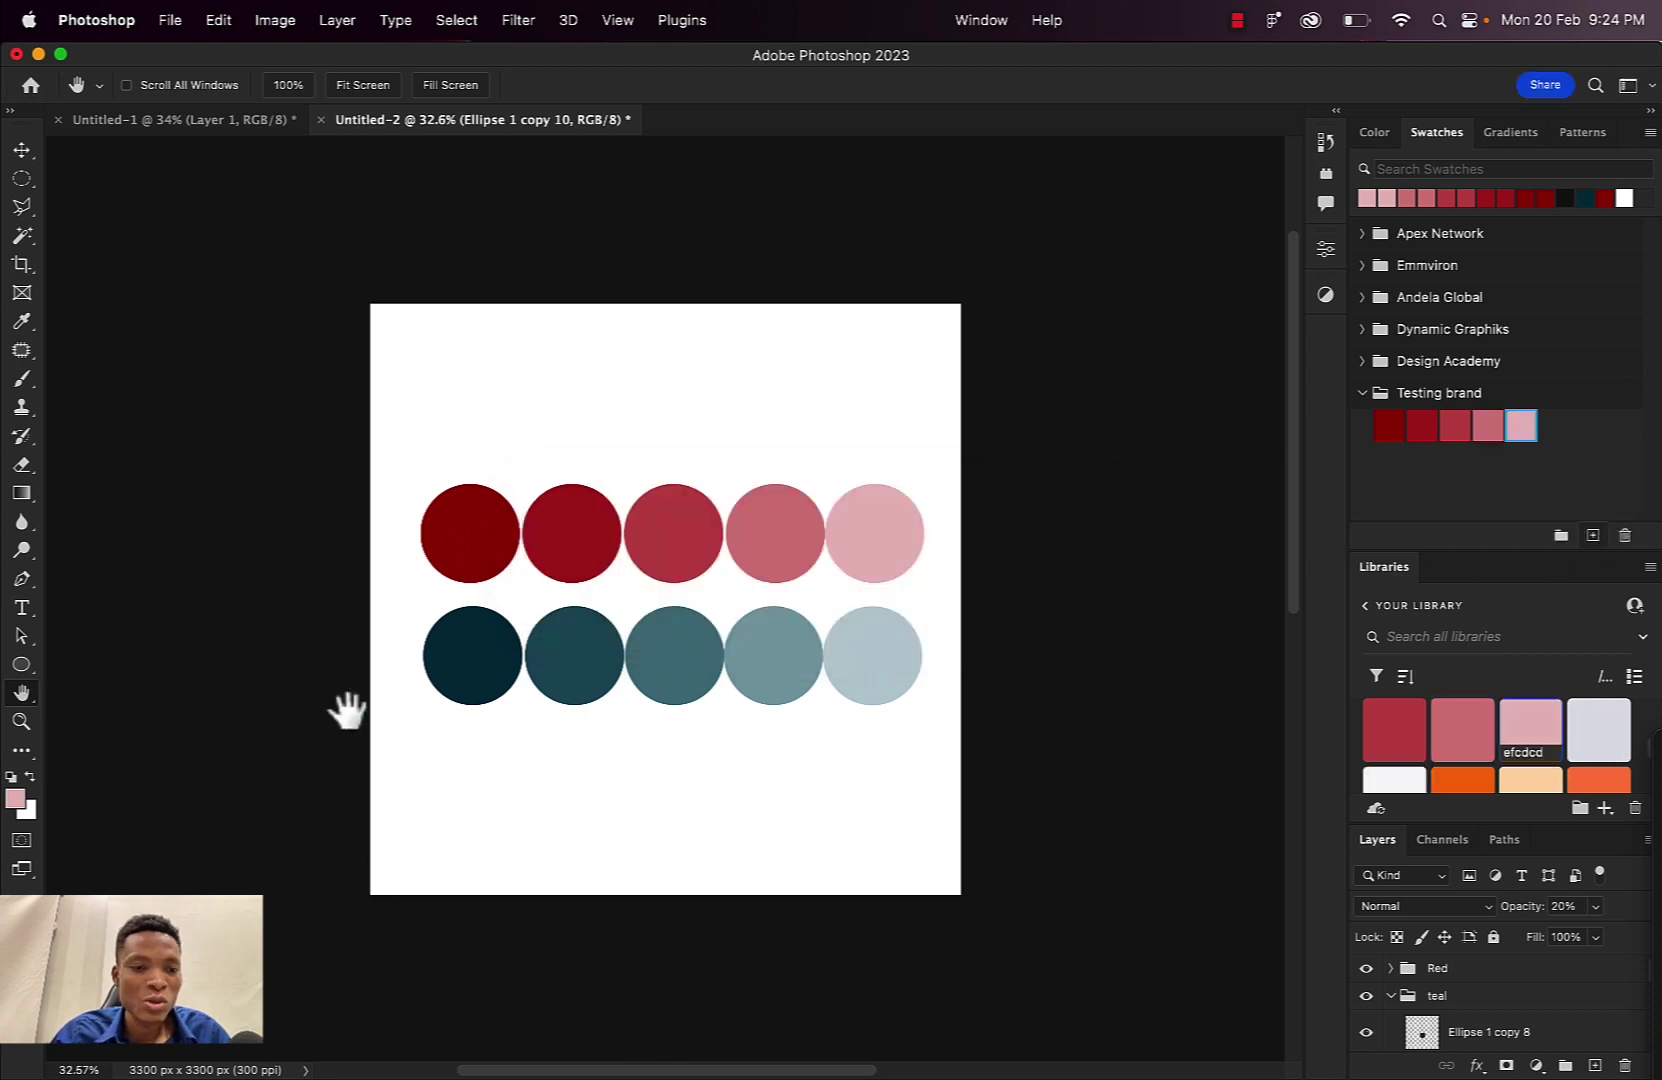
Sample the darkest teal circle's color and save it in the Testing brand group as a swatch named 024c5f
click(15, 797)
click(465, 680)
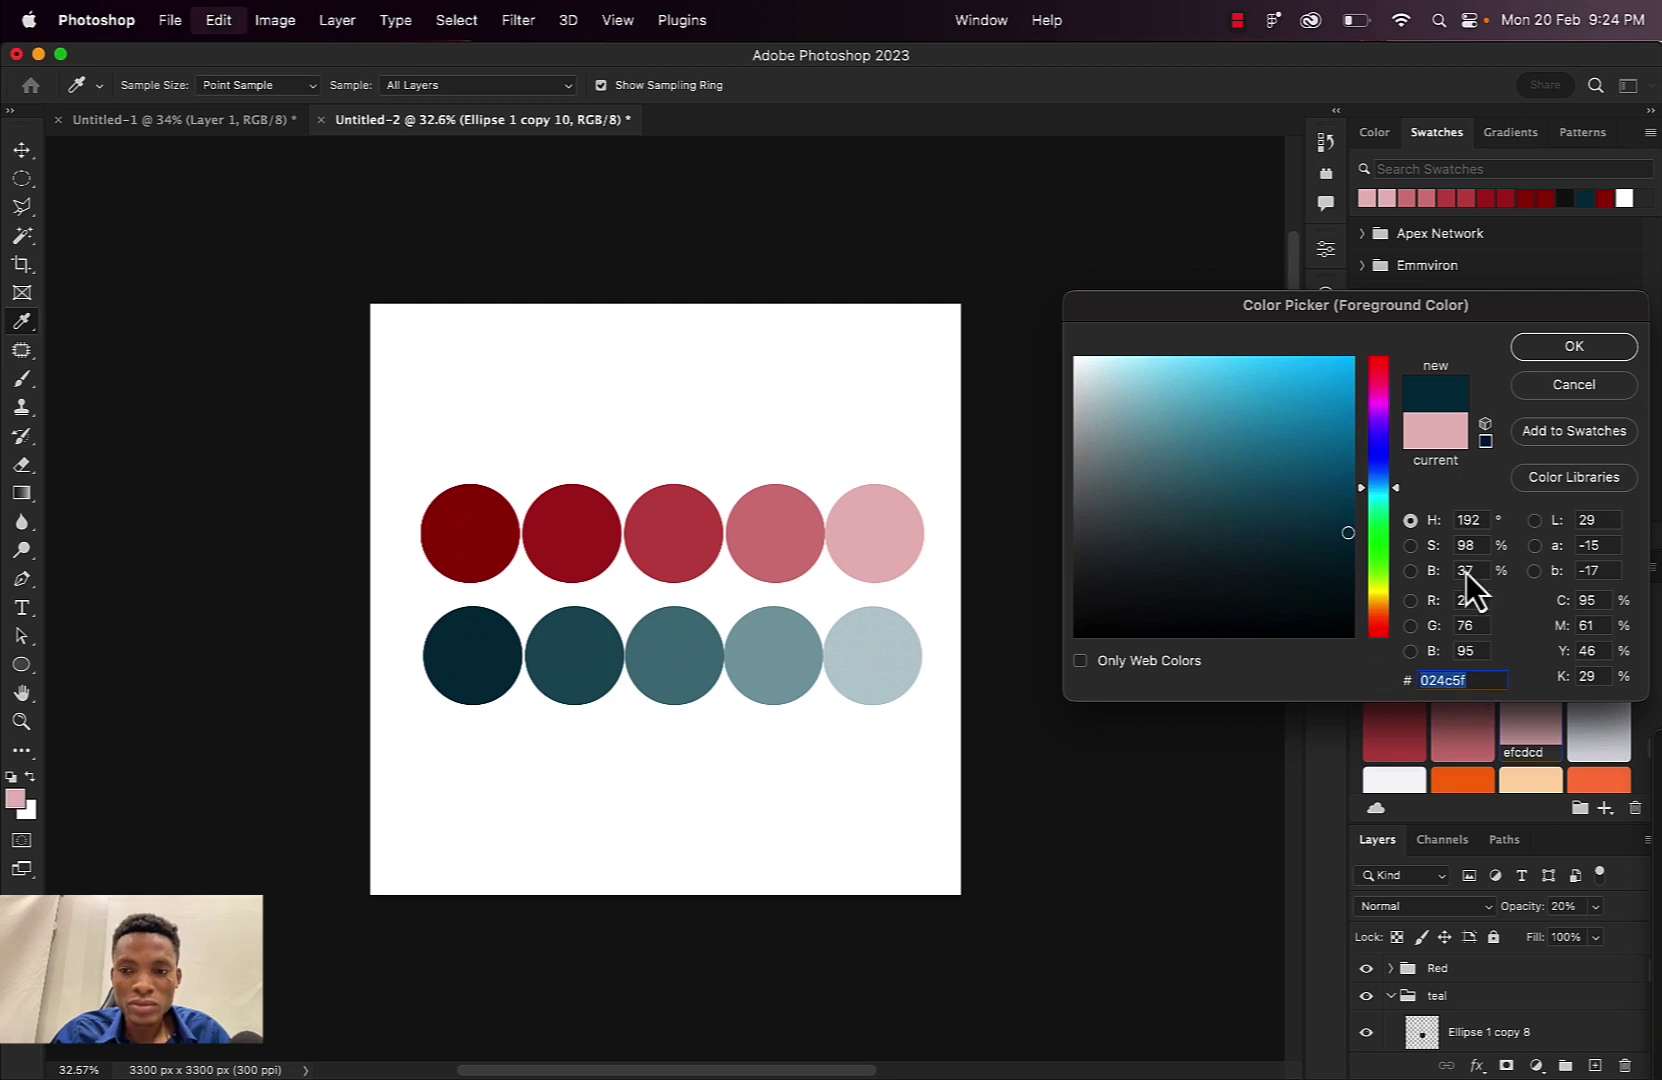
click(1574, 346)
key(h)
click(1593, 537)
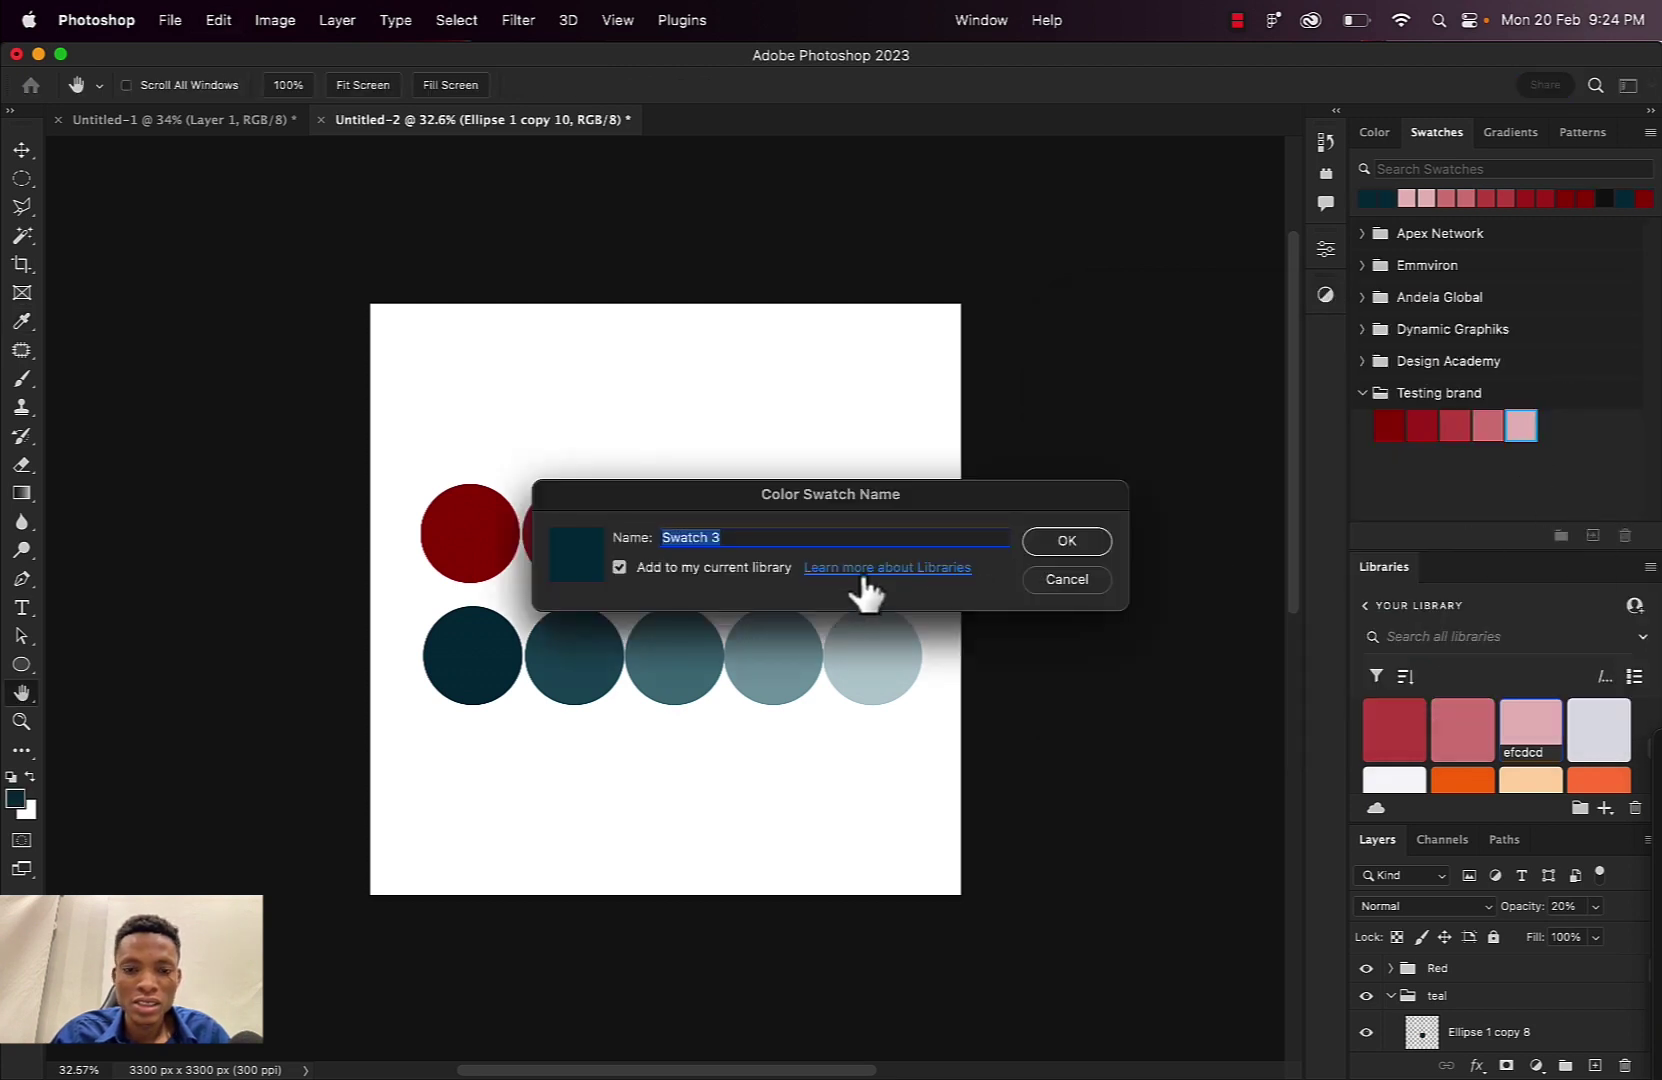
key(super+v)
click(1069, 540)
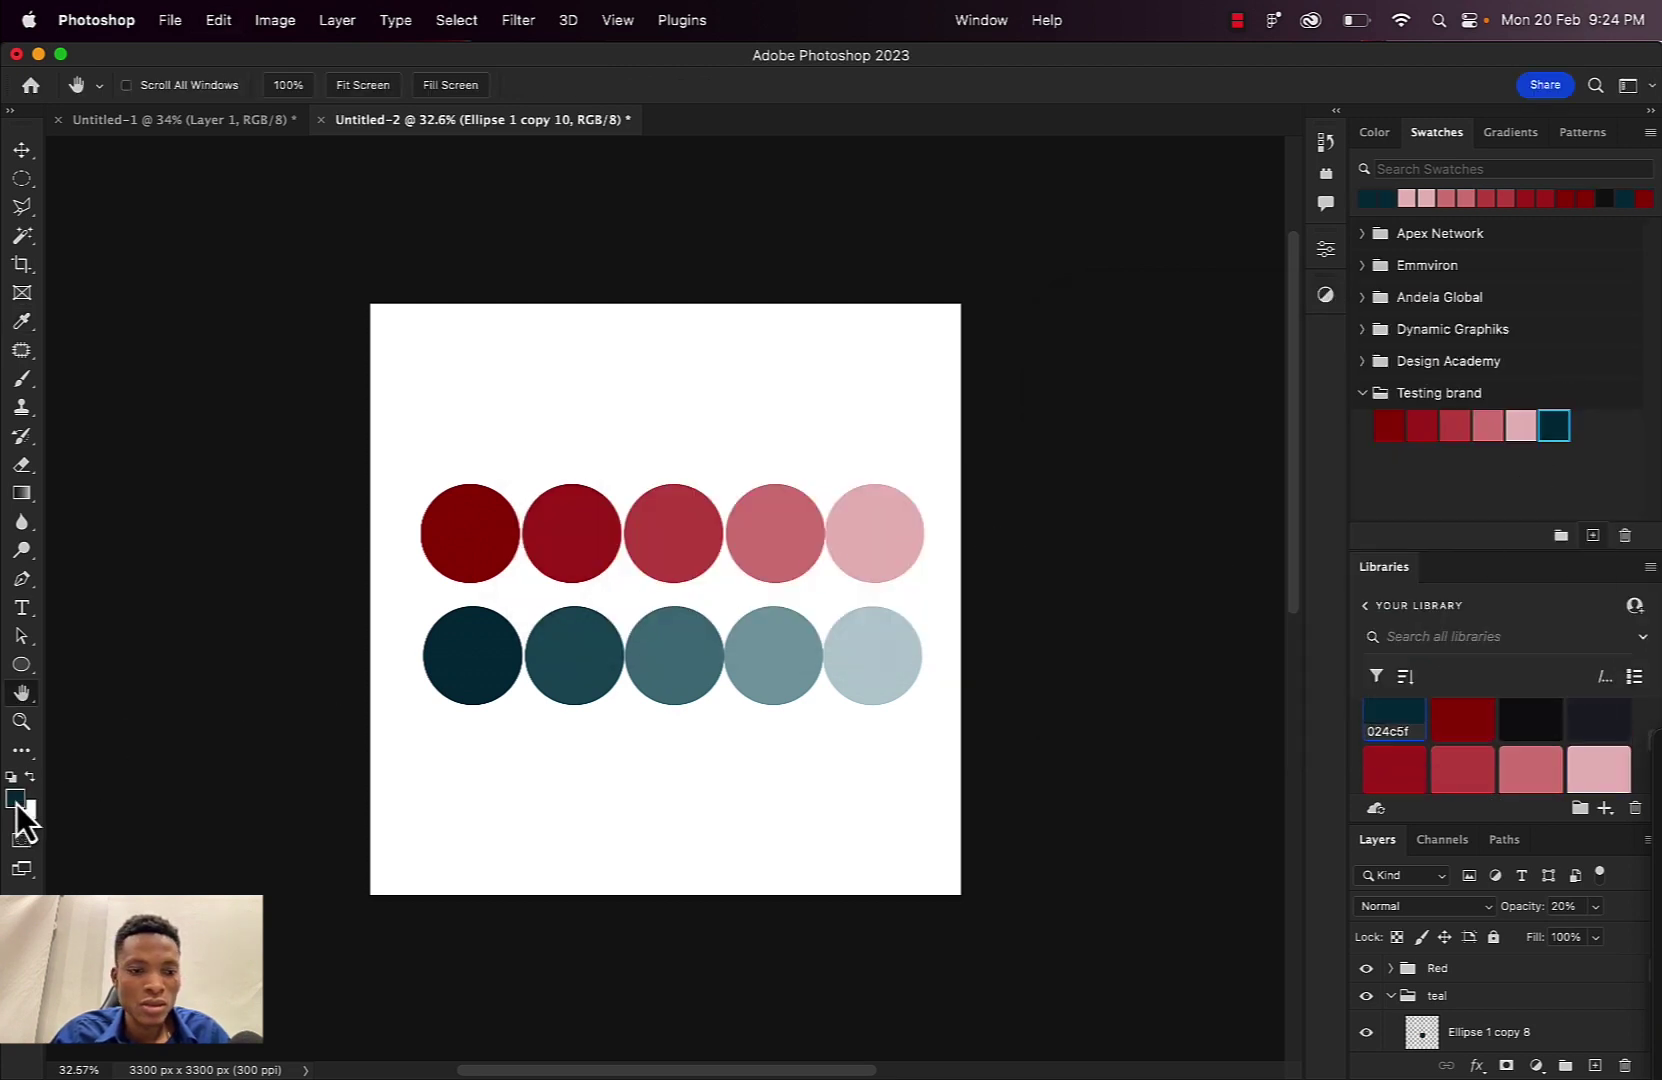
Sample the second teal circle's color and save it in the Testing brand group as a swatch named 35707f
click(15, 798)
click(556, 655)
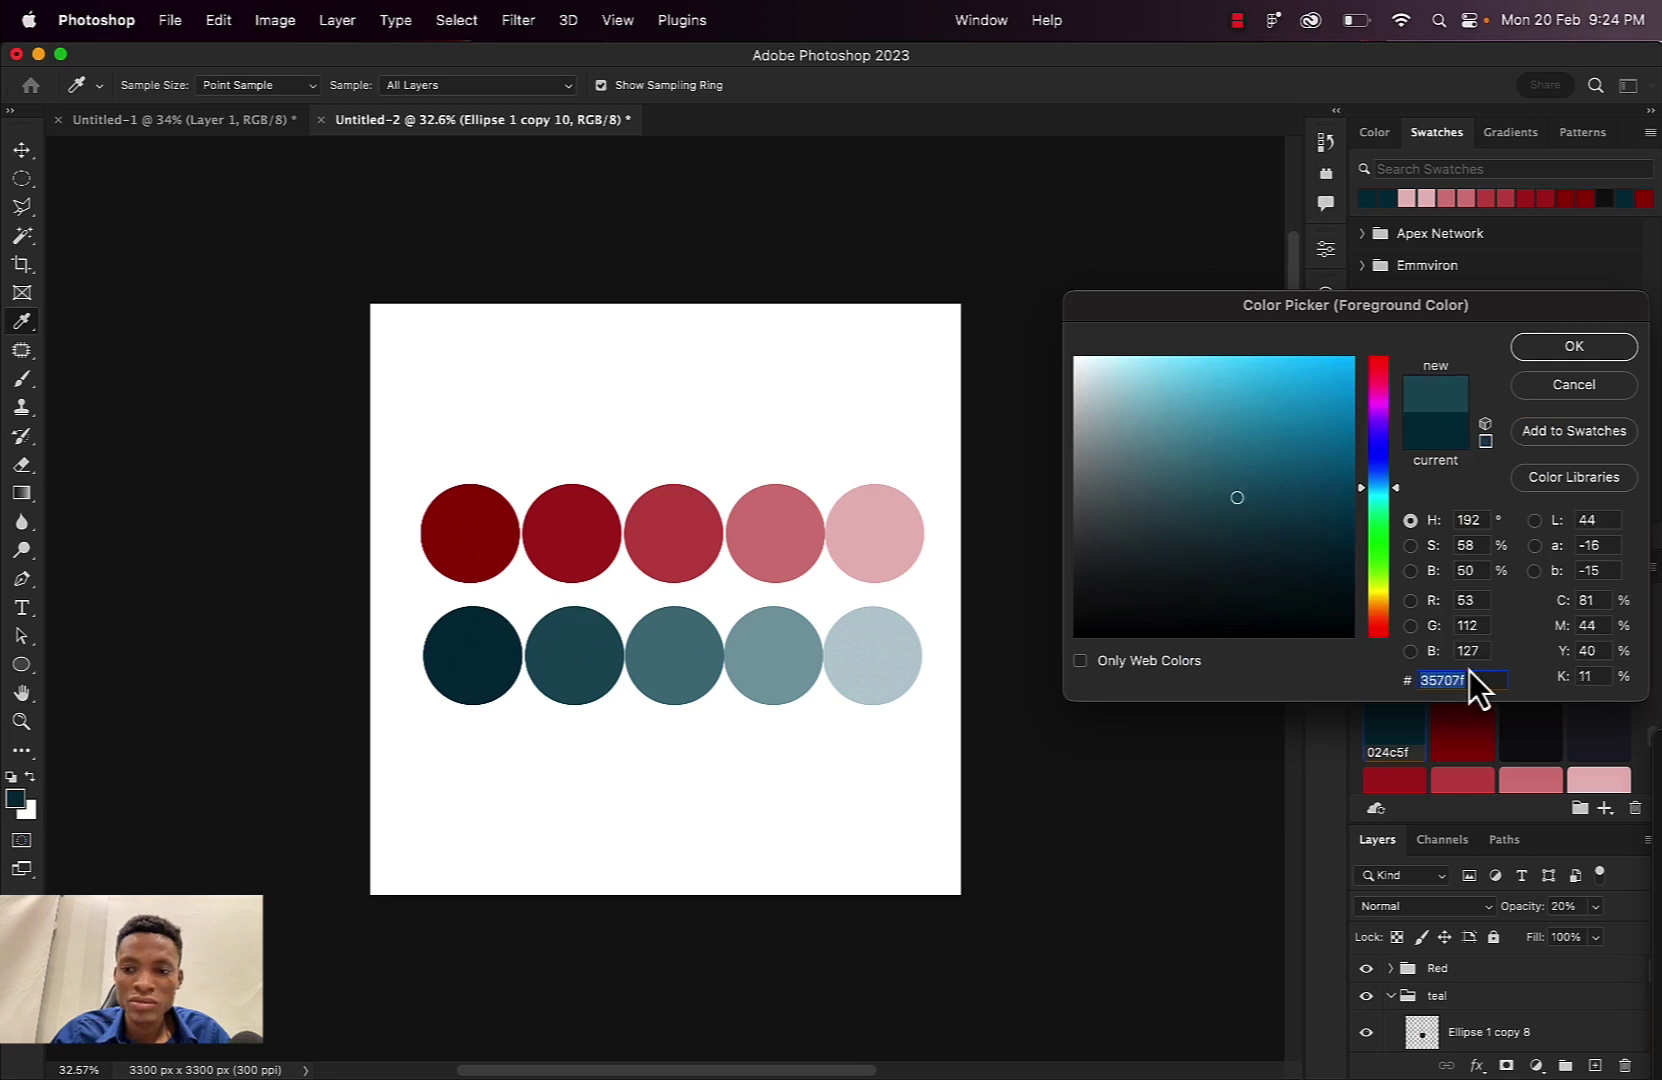
click(1572, 348)
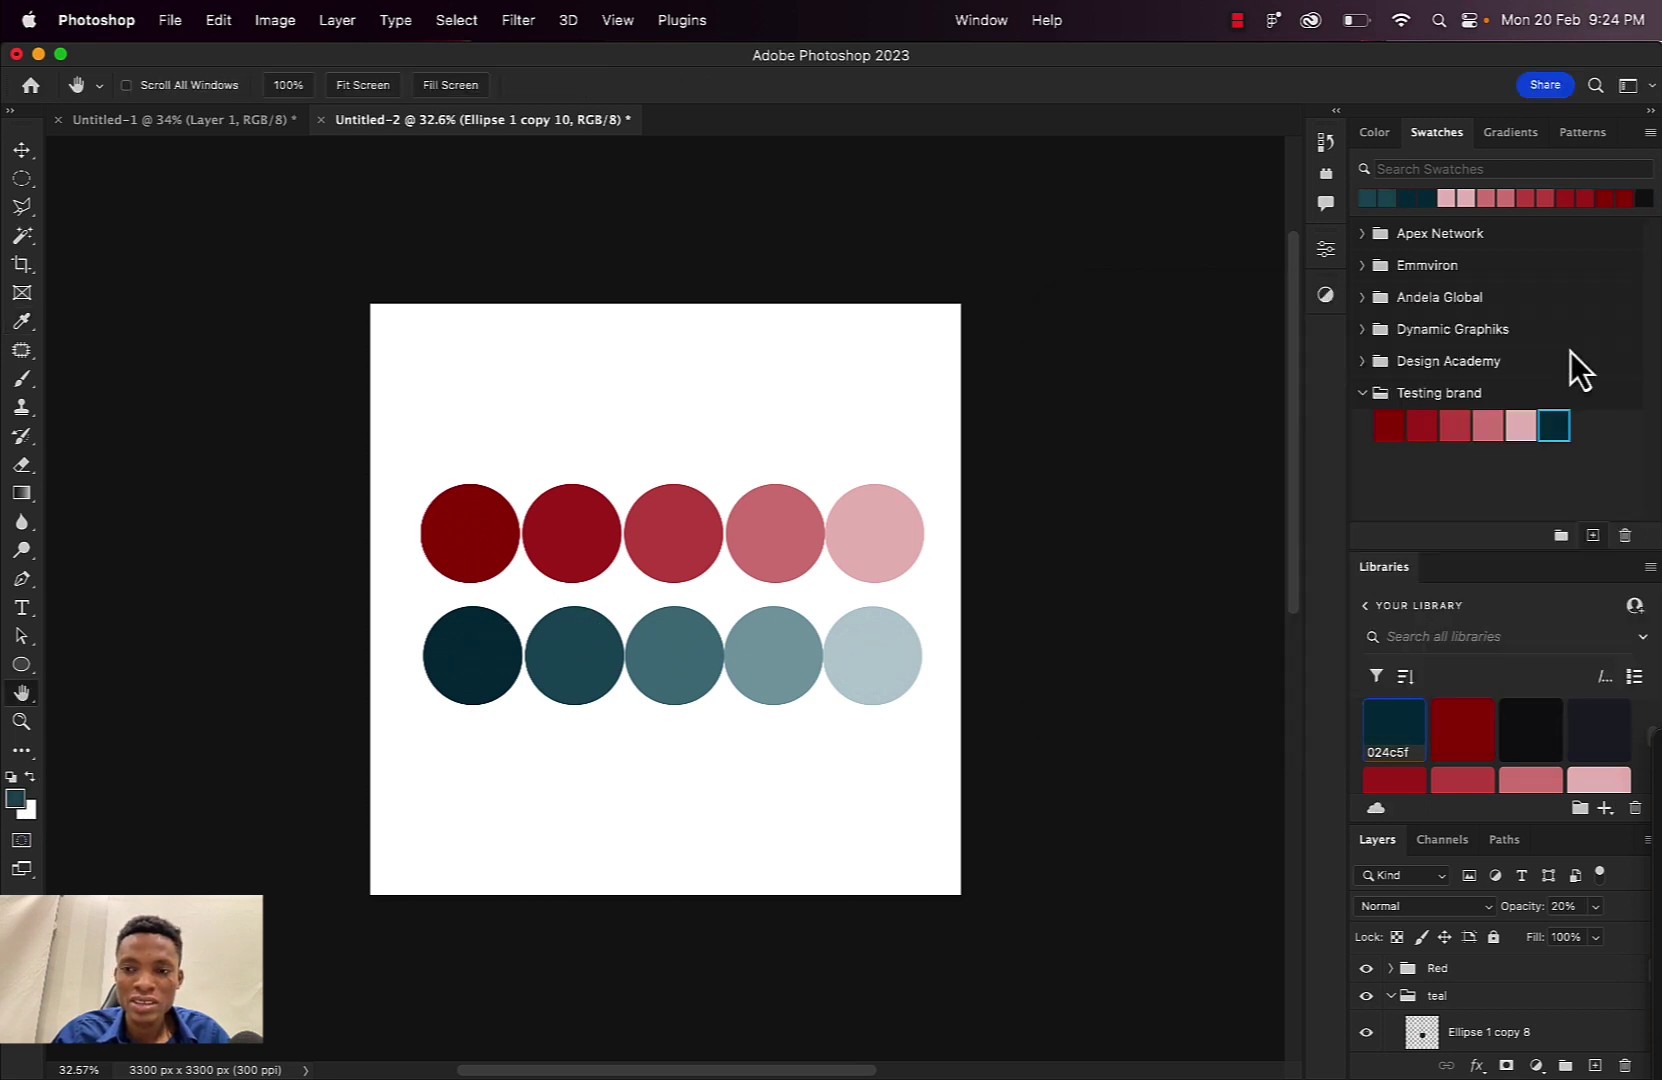
click(1593, 536)
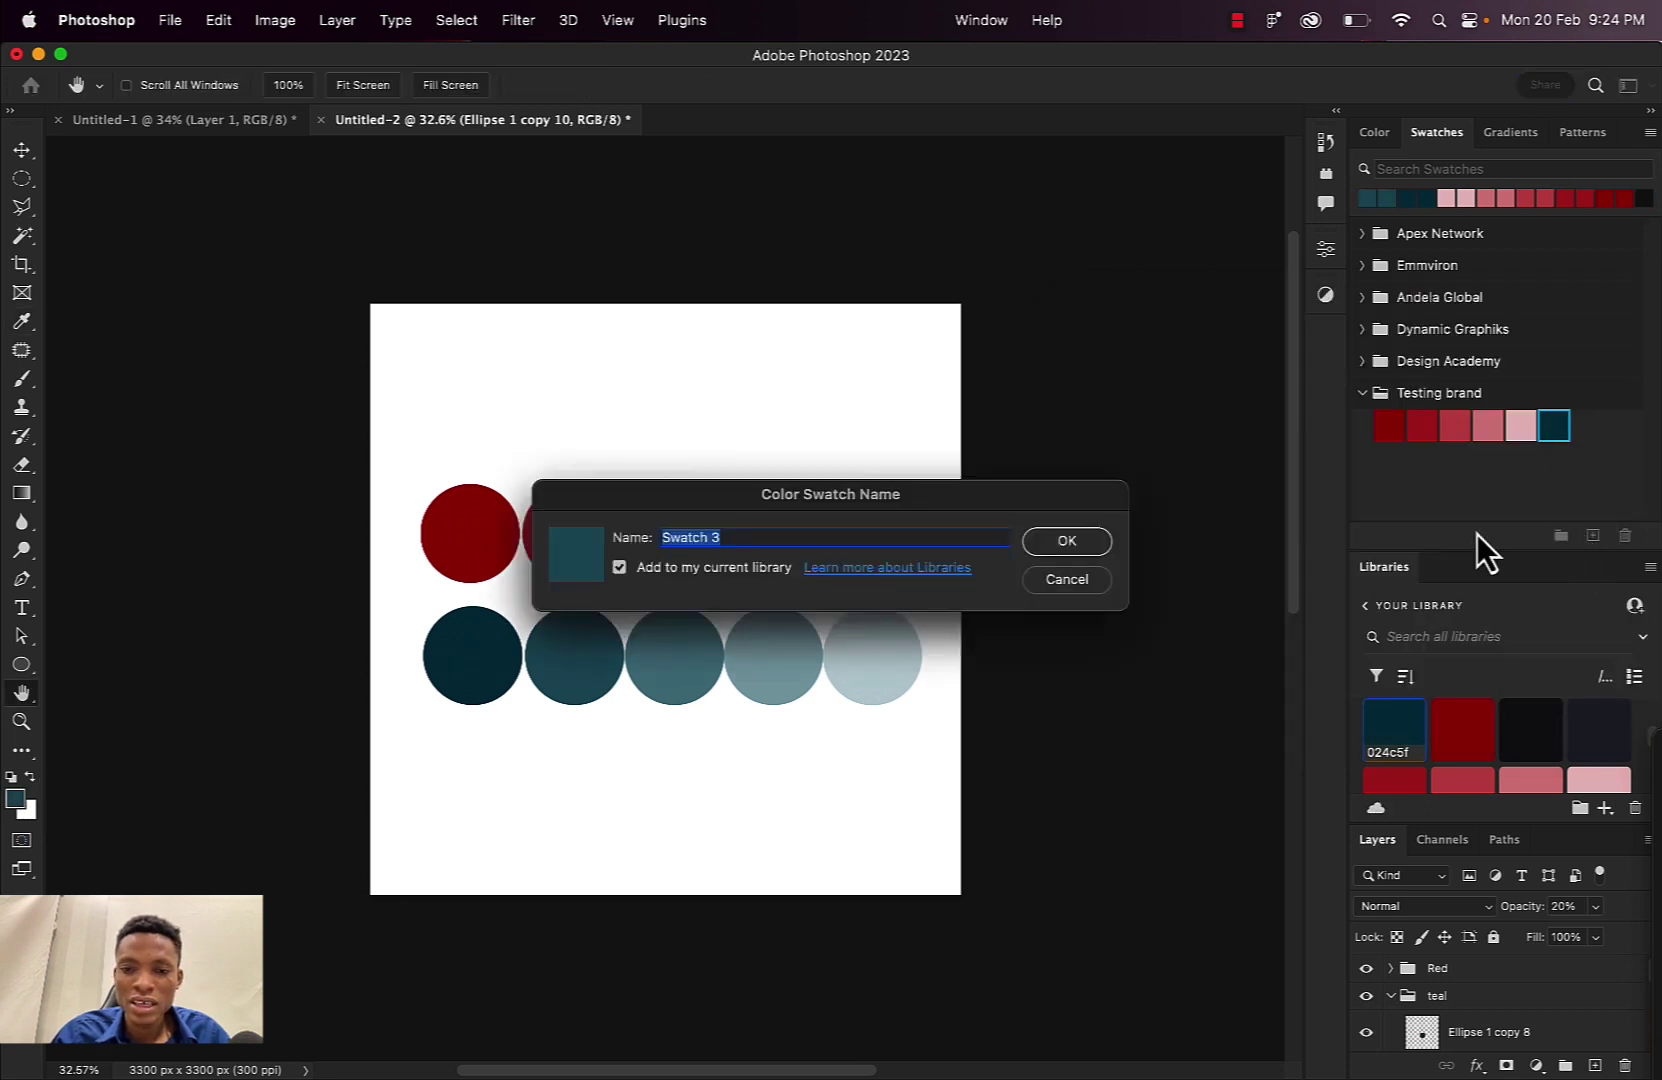
click(1060, 542)
Sample the third teal circle's color and save it in the Testing brand group as a swatch named 67949f
click(16, 796)
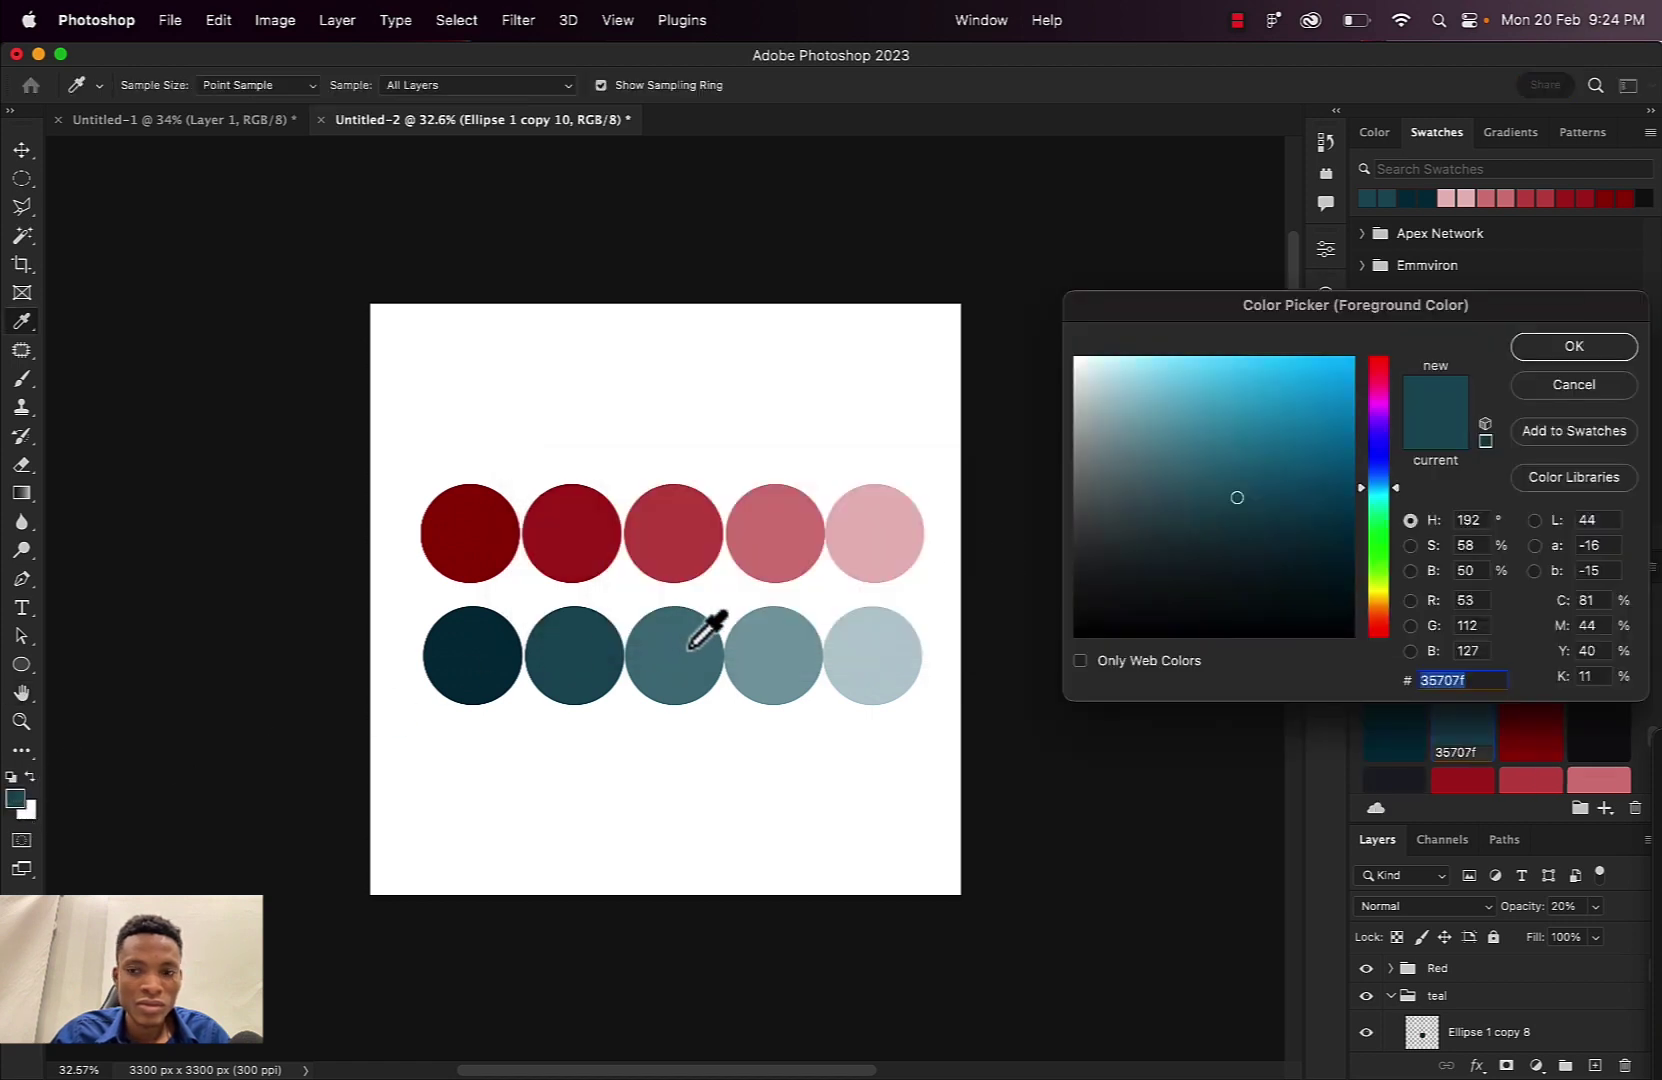
click(700, 645)
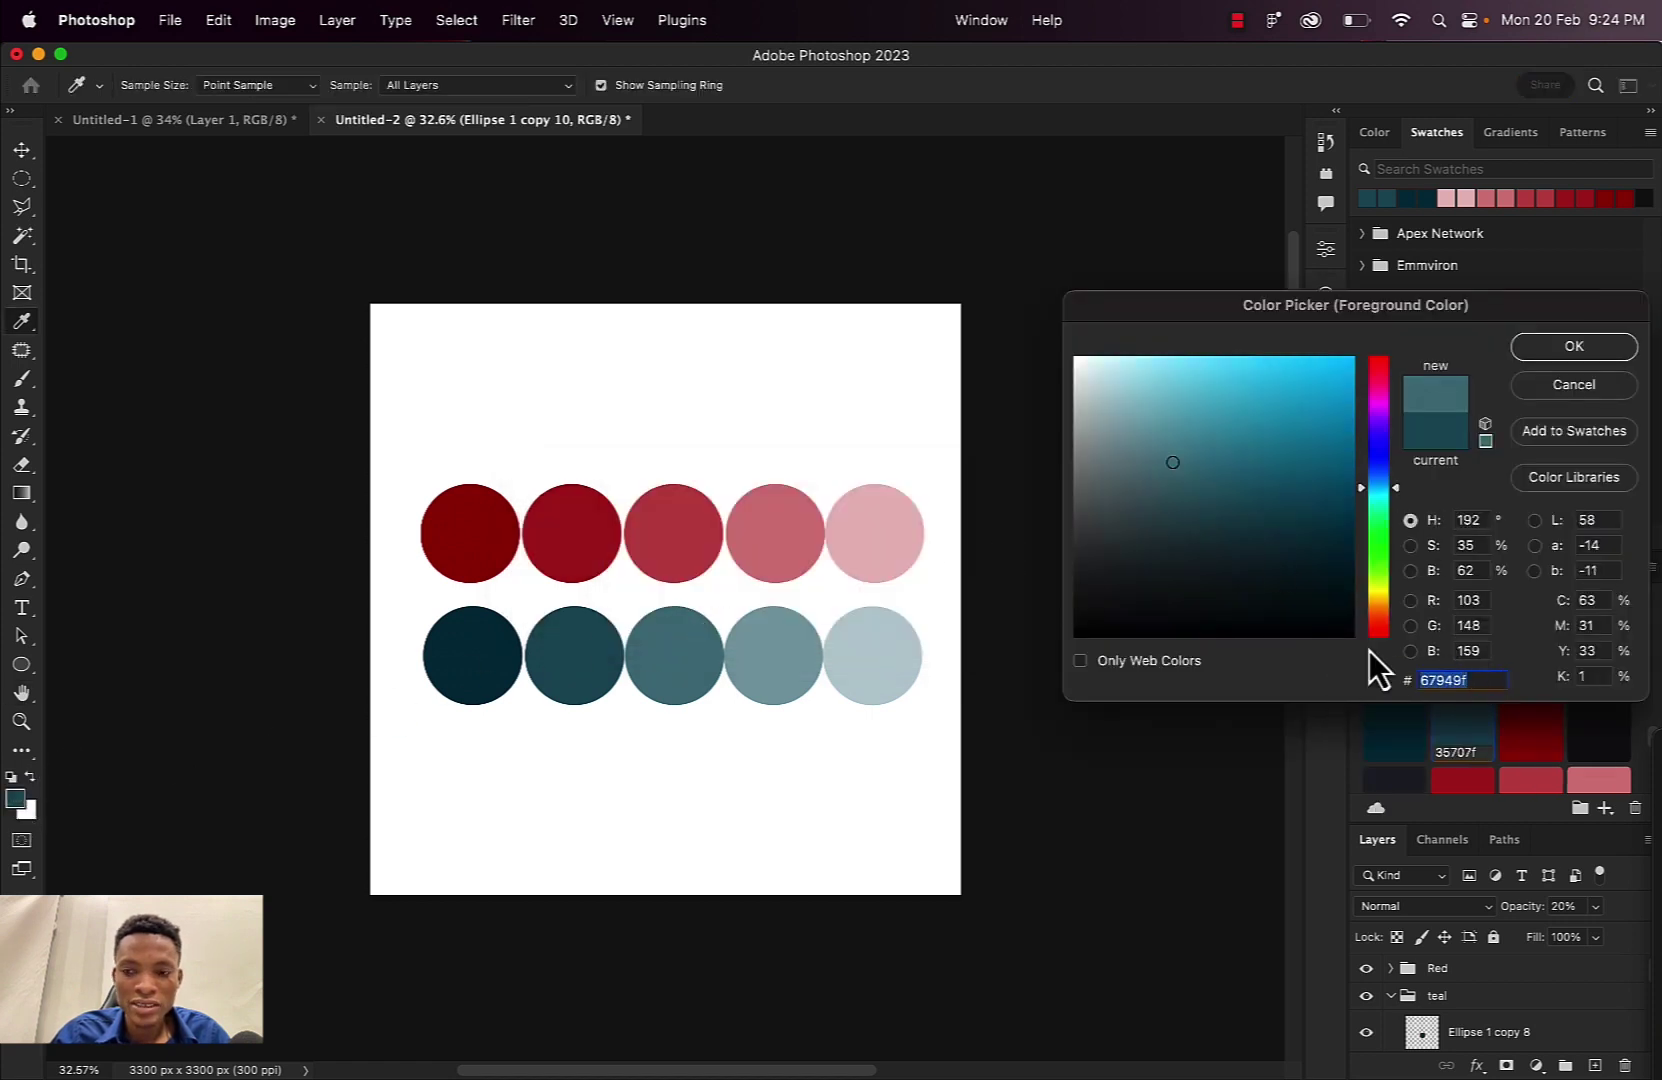
click(1570, 350)
click(1593, 535)
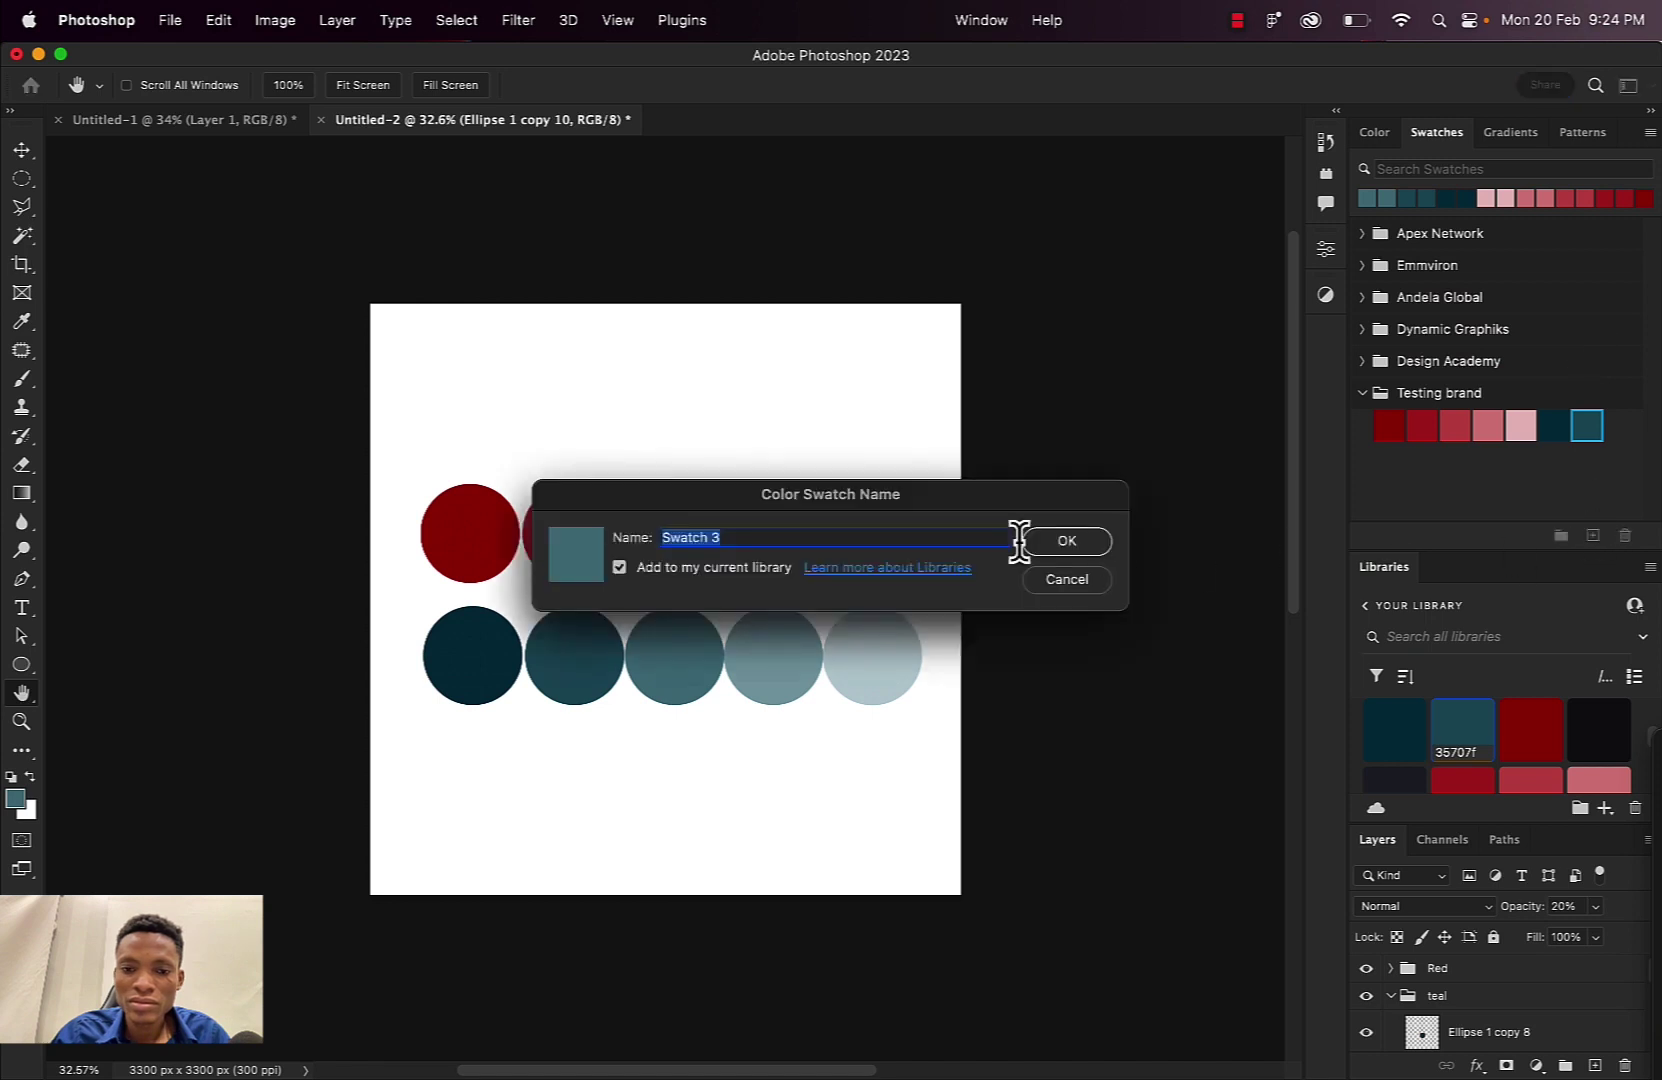
key(super+v)
click(1067, 541)
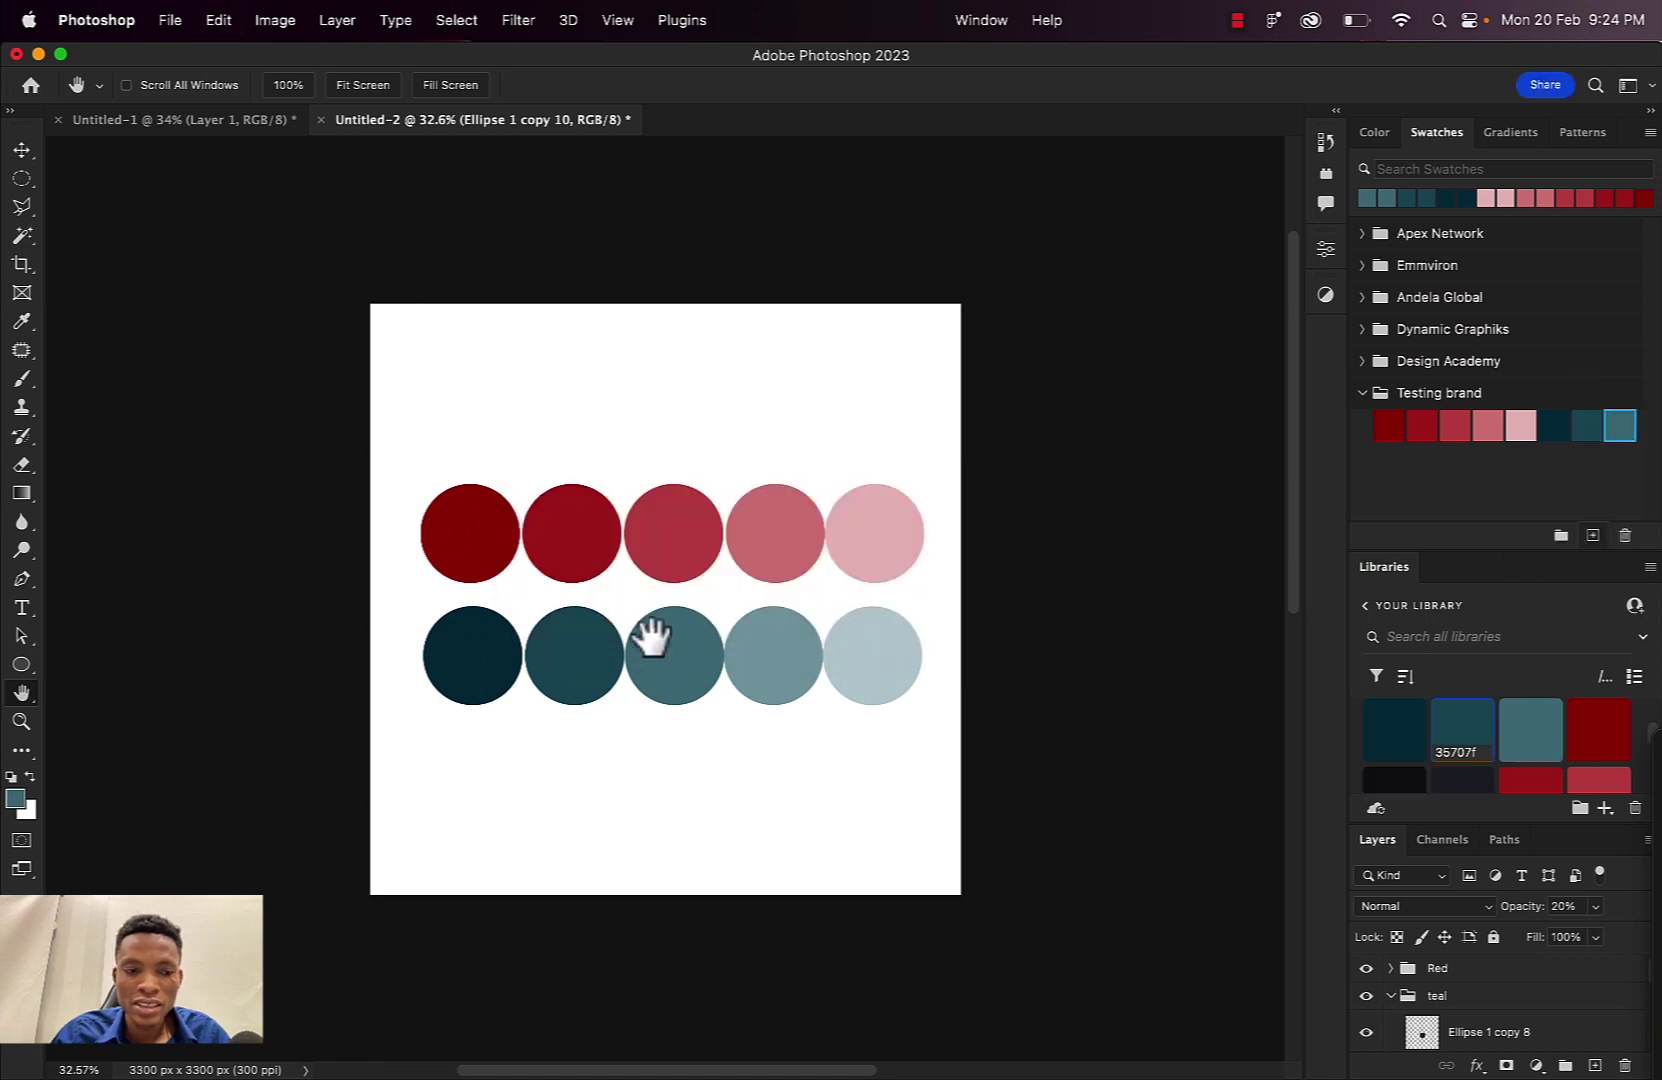
Sample the fourth teal circle's color and save it in the Testing brand group as a swatch named 9ab7bf
click(15, 797)
click(770, 655)
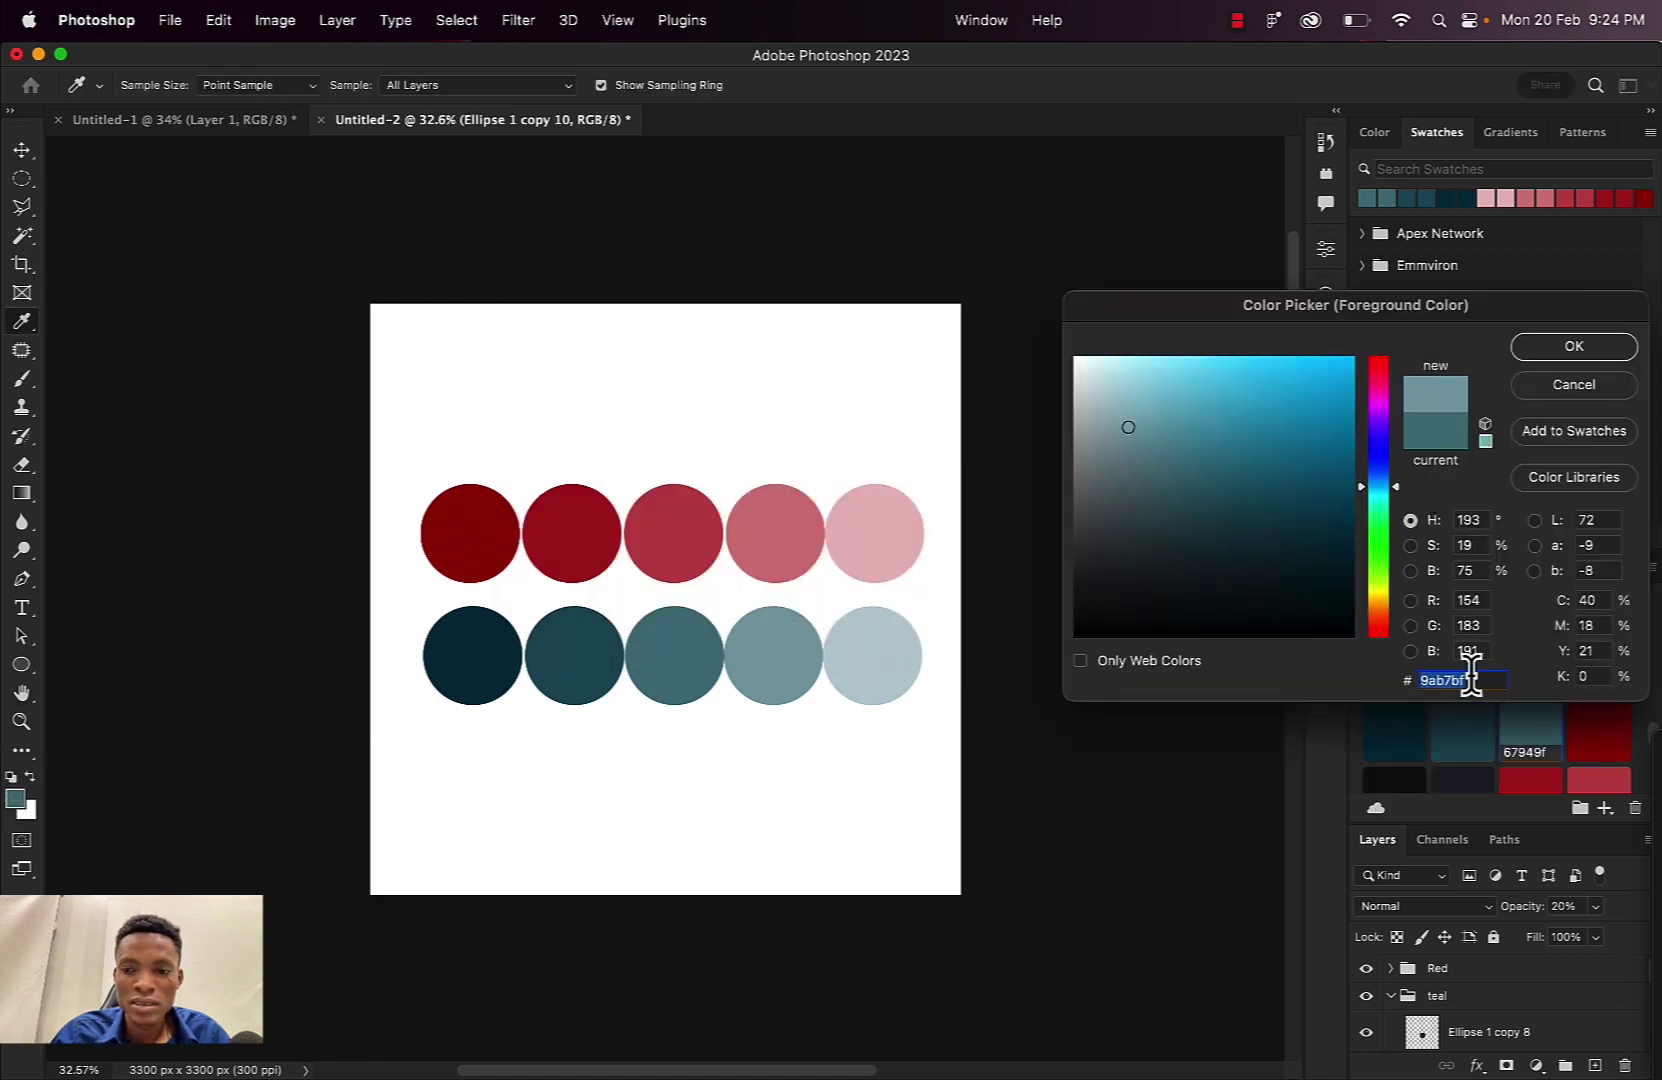
click(1590, 345)
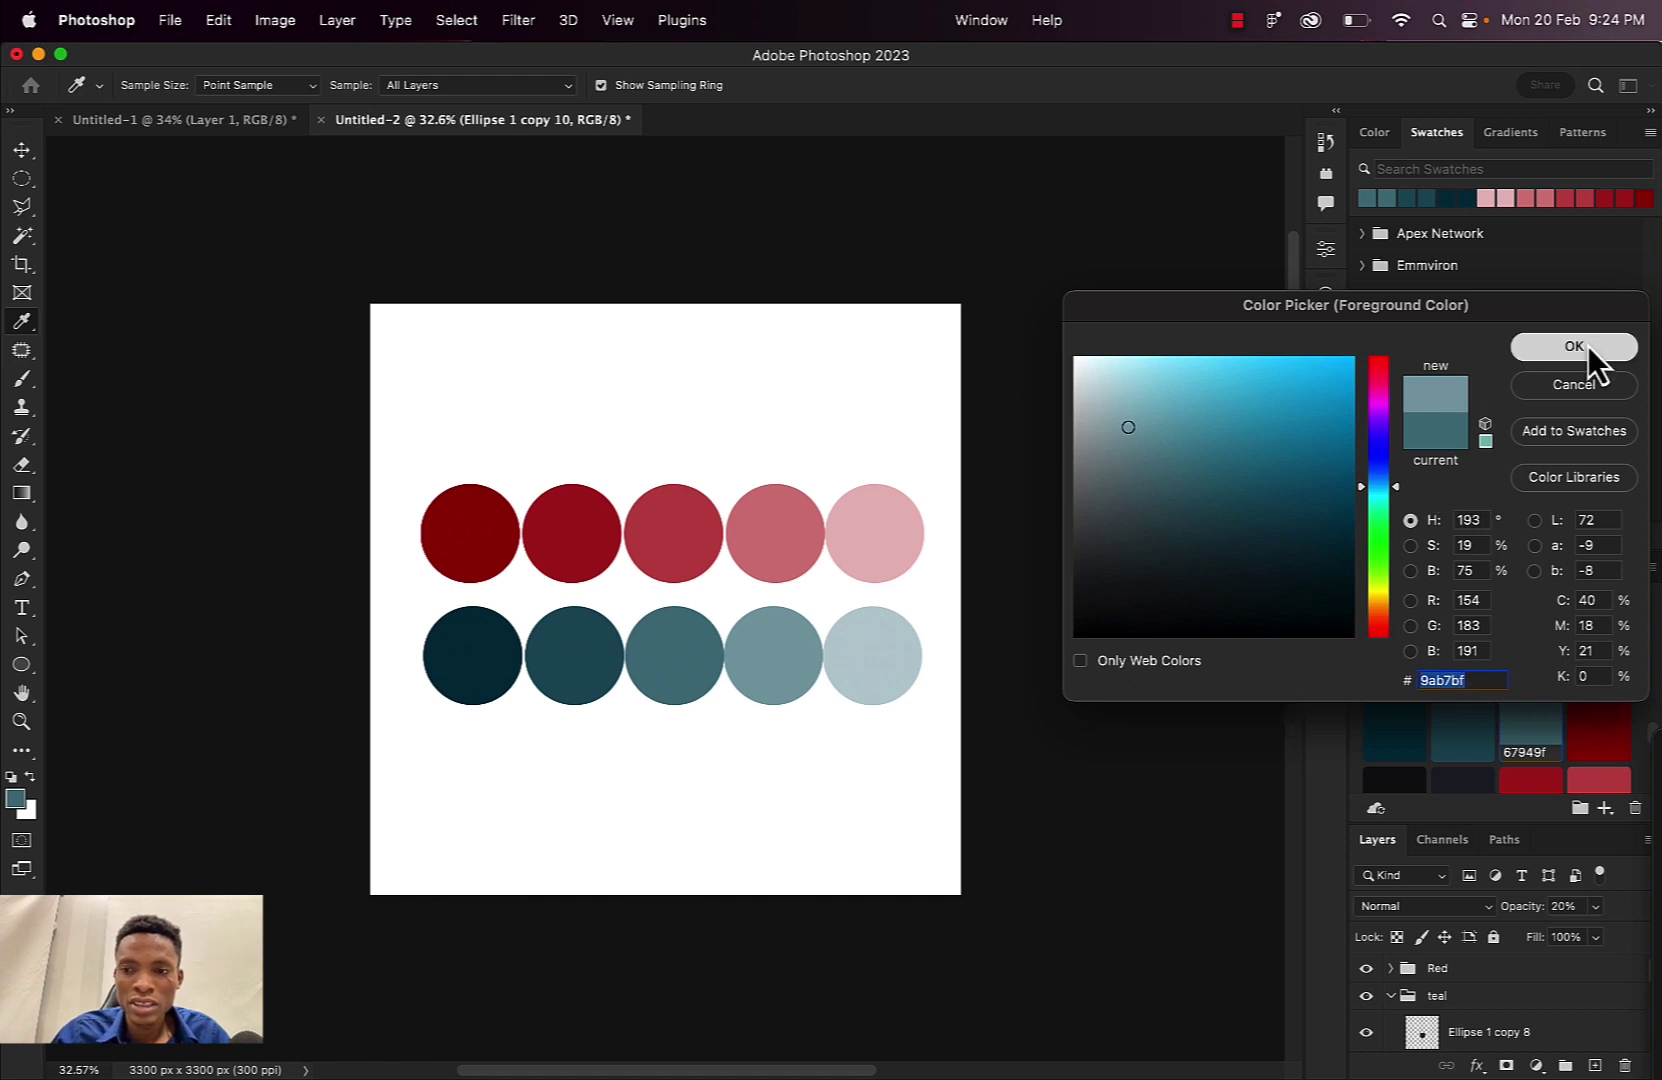
click(1591, 535)
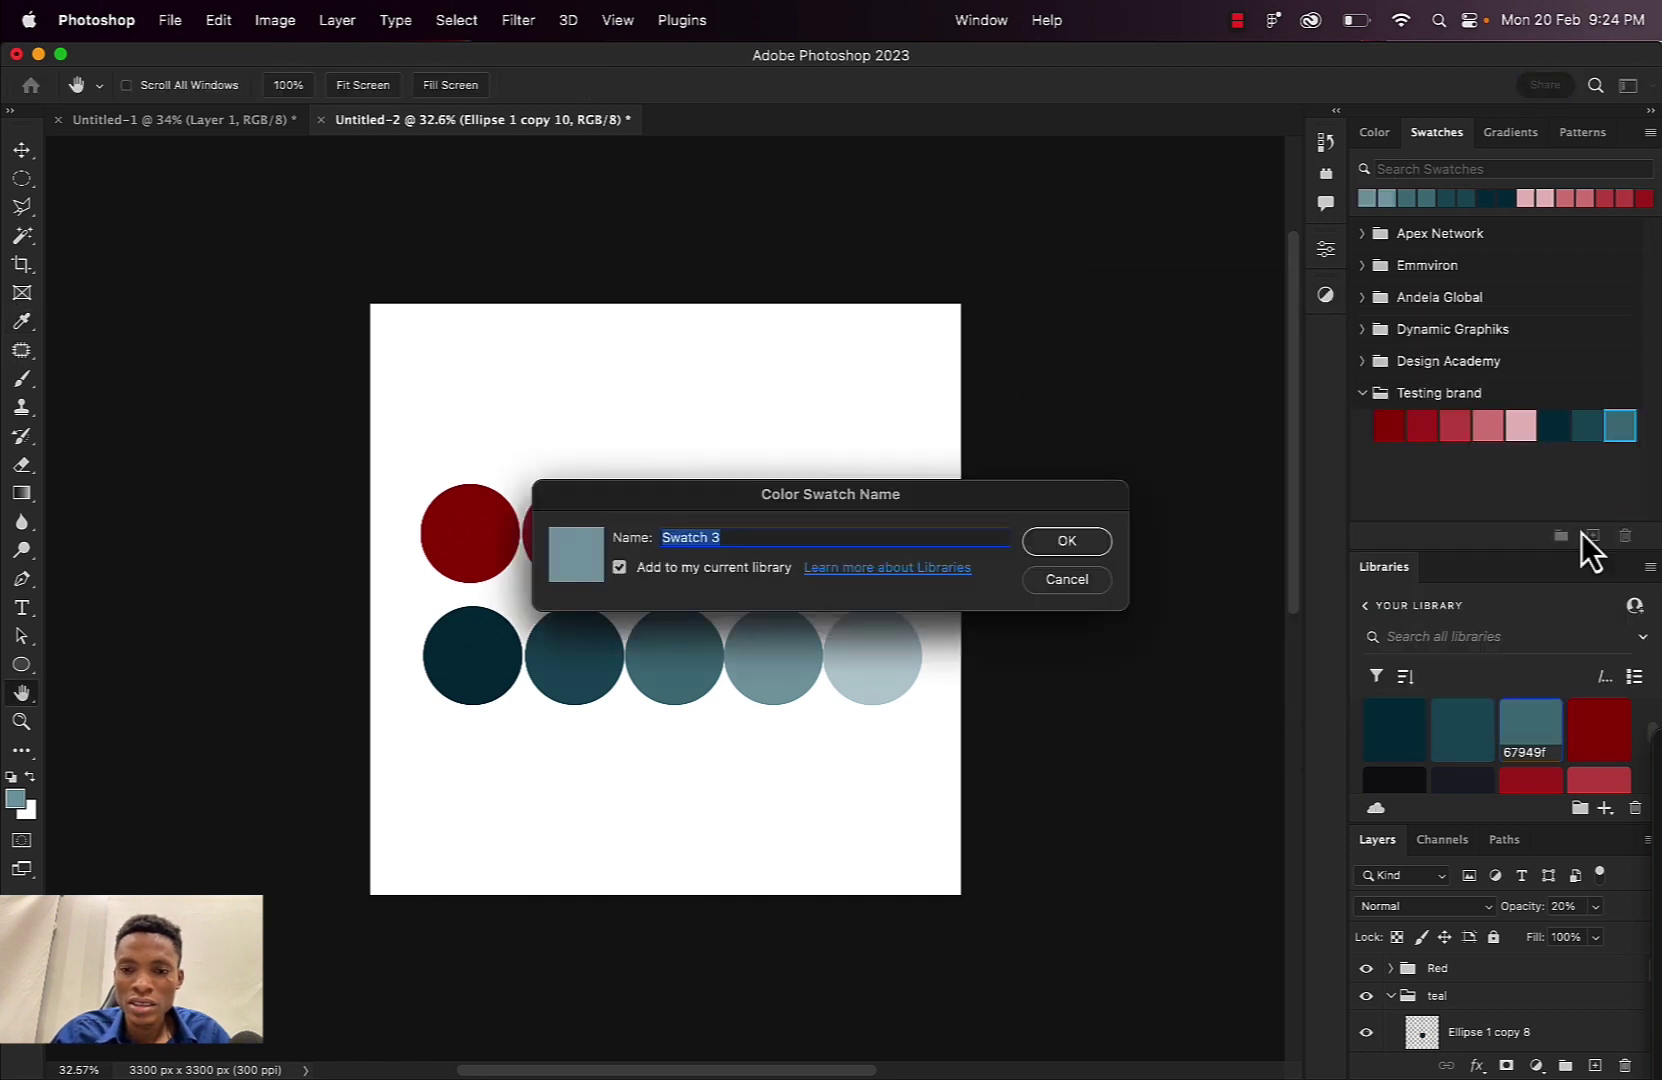
key(super+v)
click(1060, 537)
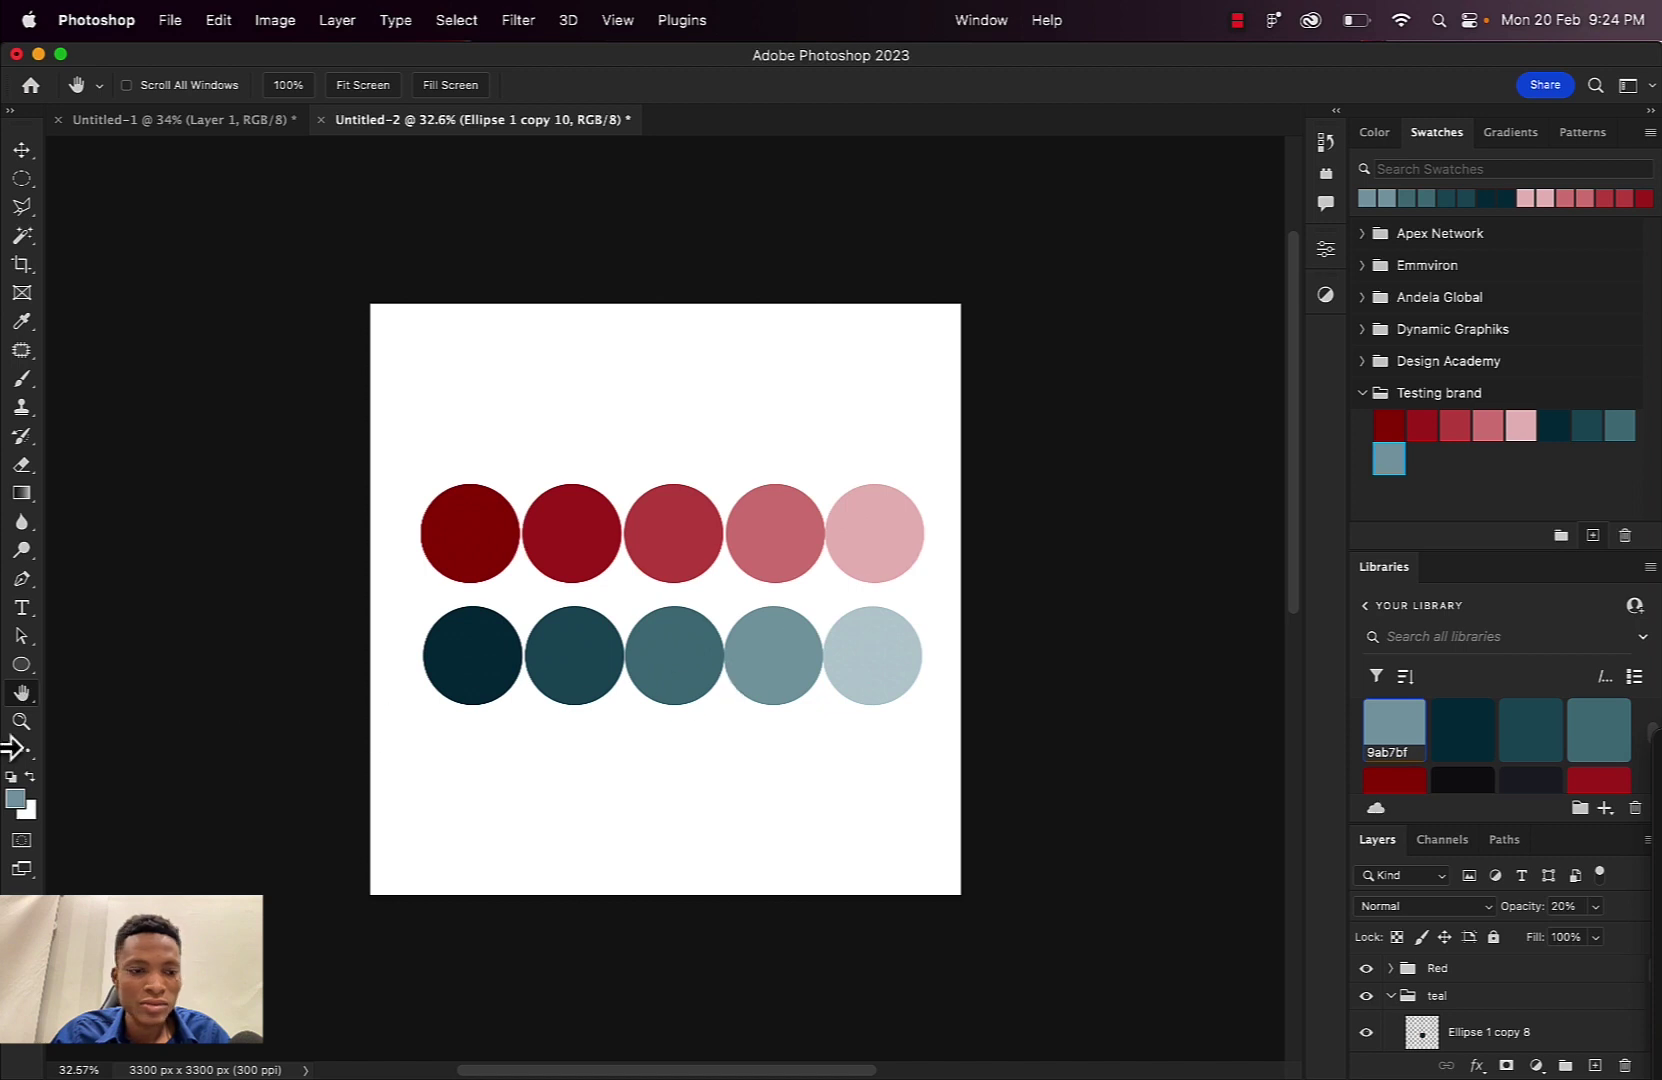
Sample the lightest teal circle's color and save it in the Testing brand group as a swatch named ccdbdf
click(15, 798)
click(875, 660)
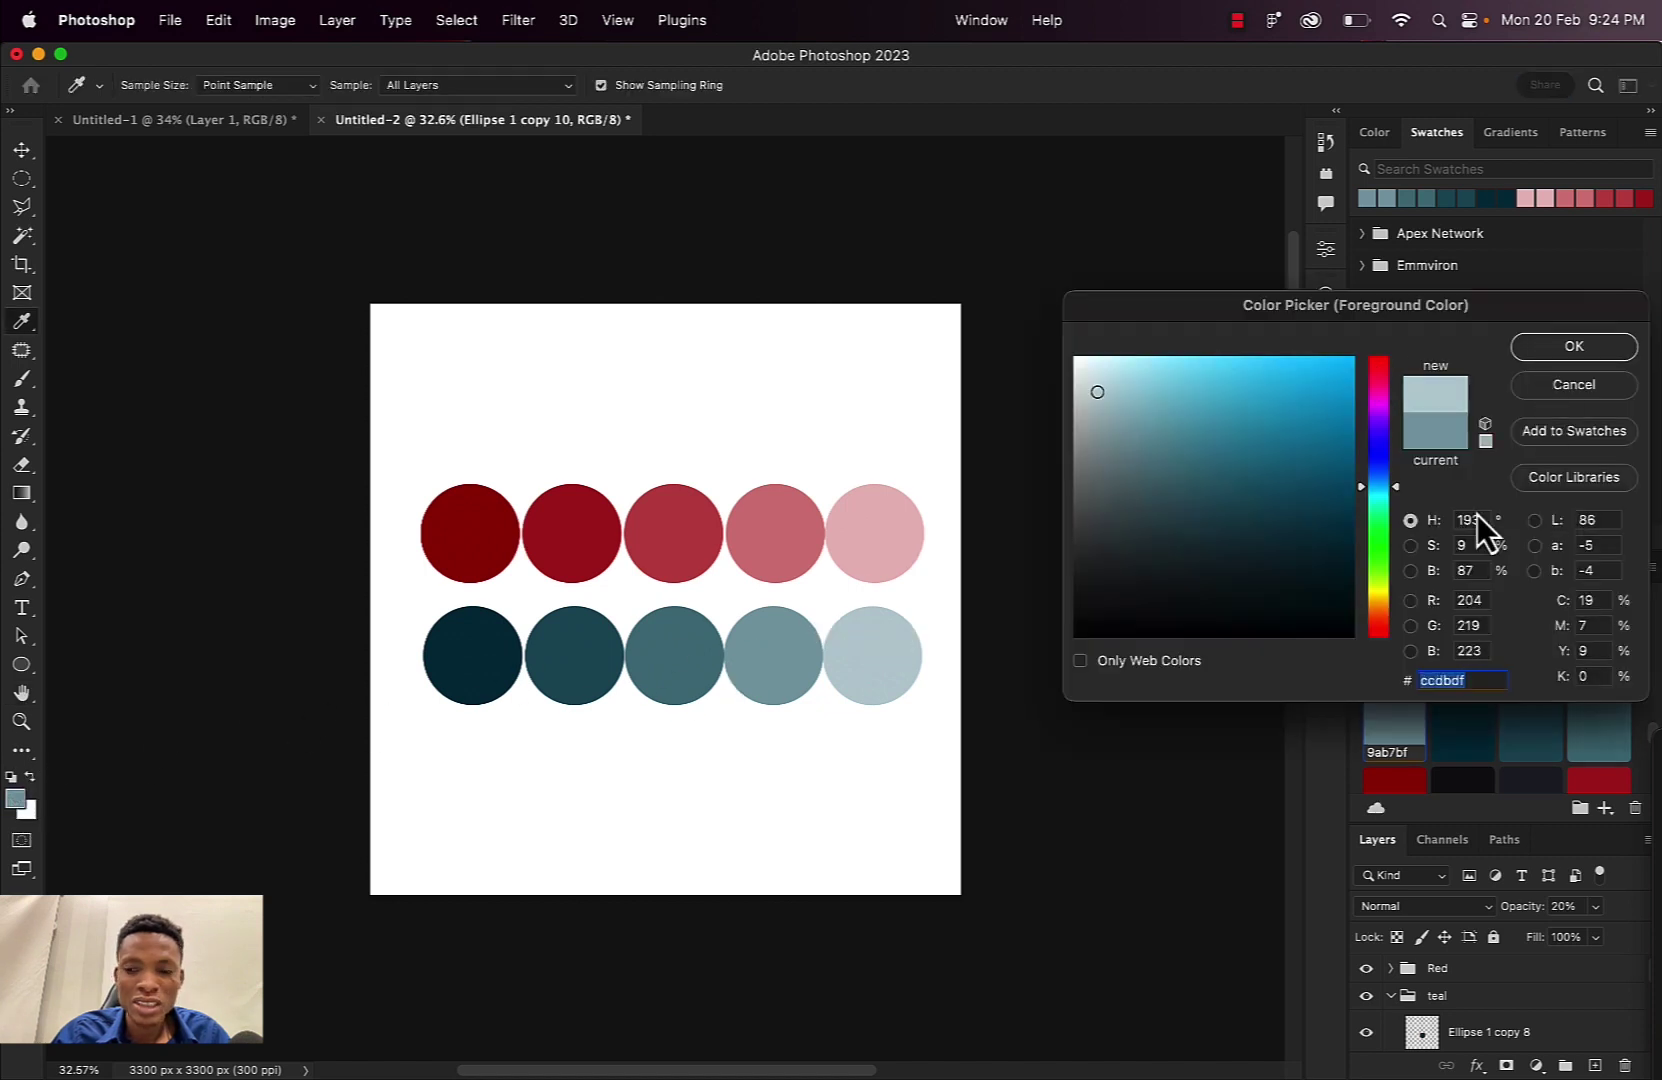
click(1569, 339)
click(1592, 535)
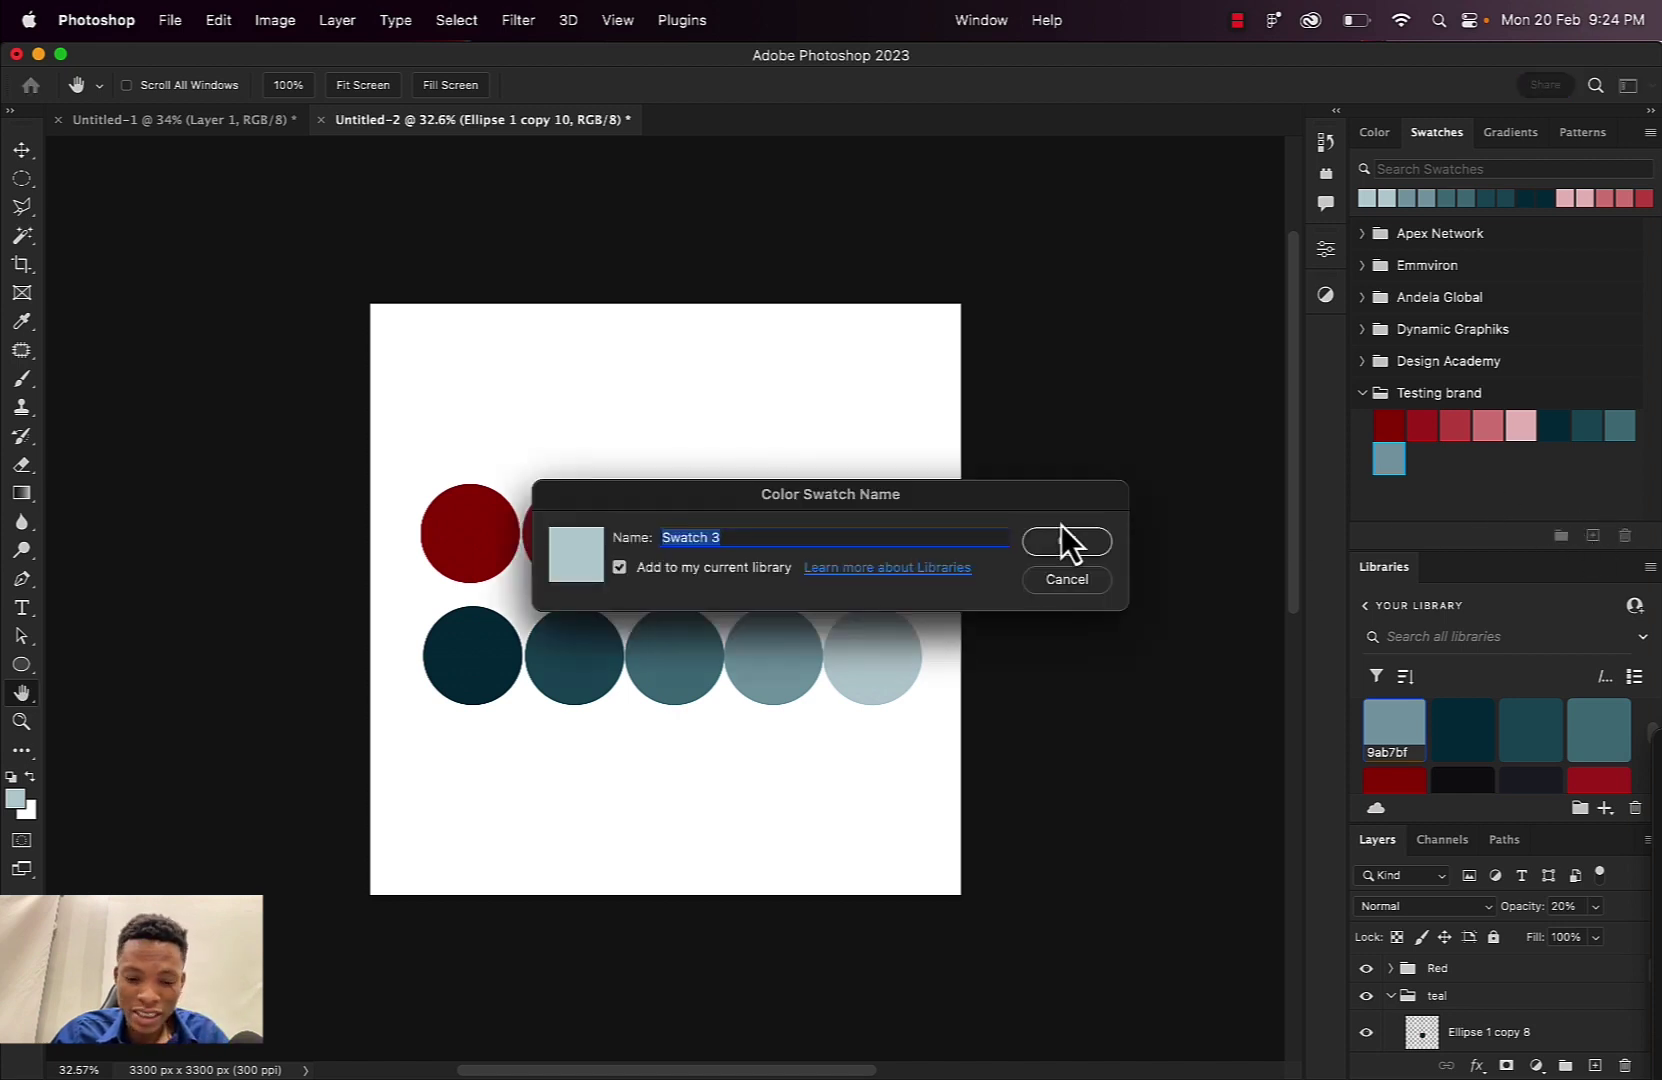
text(ccdbdf)
click(1085, 541)
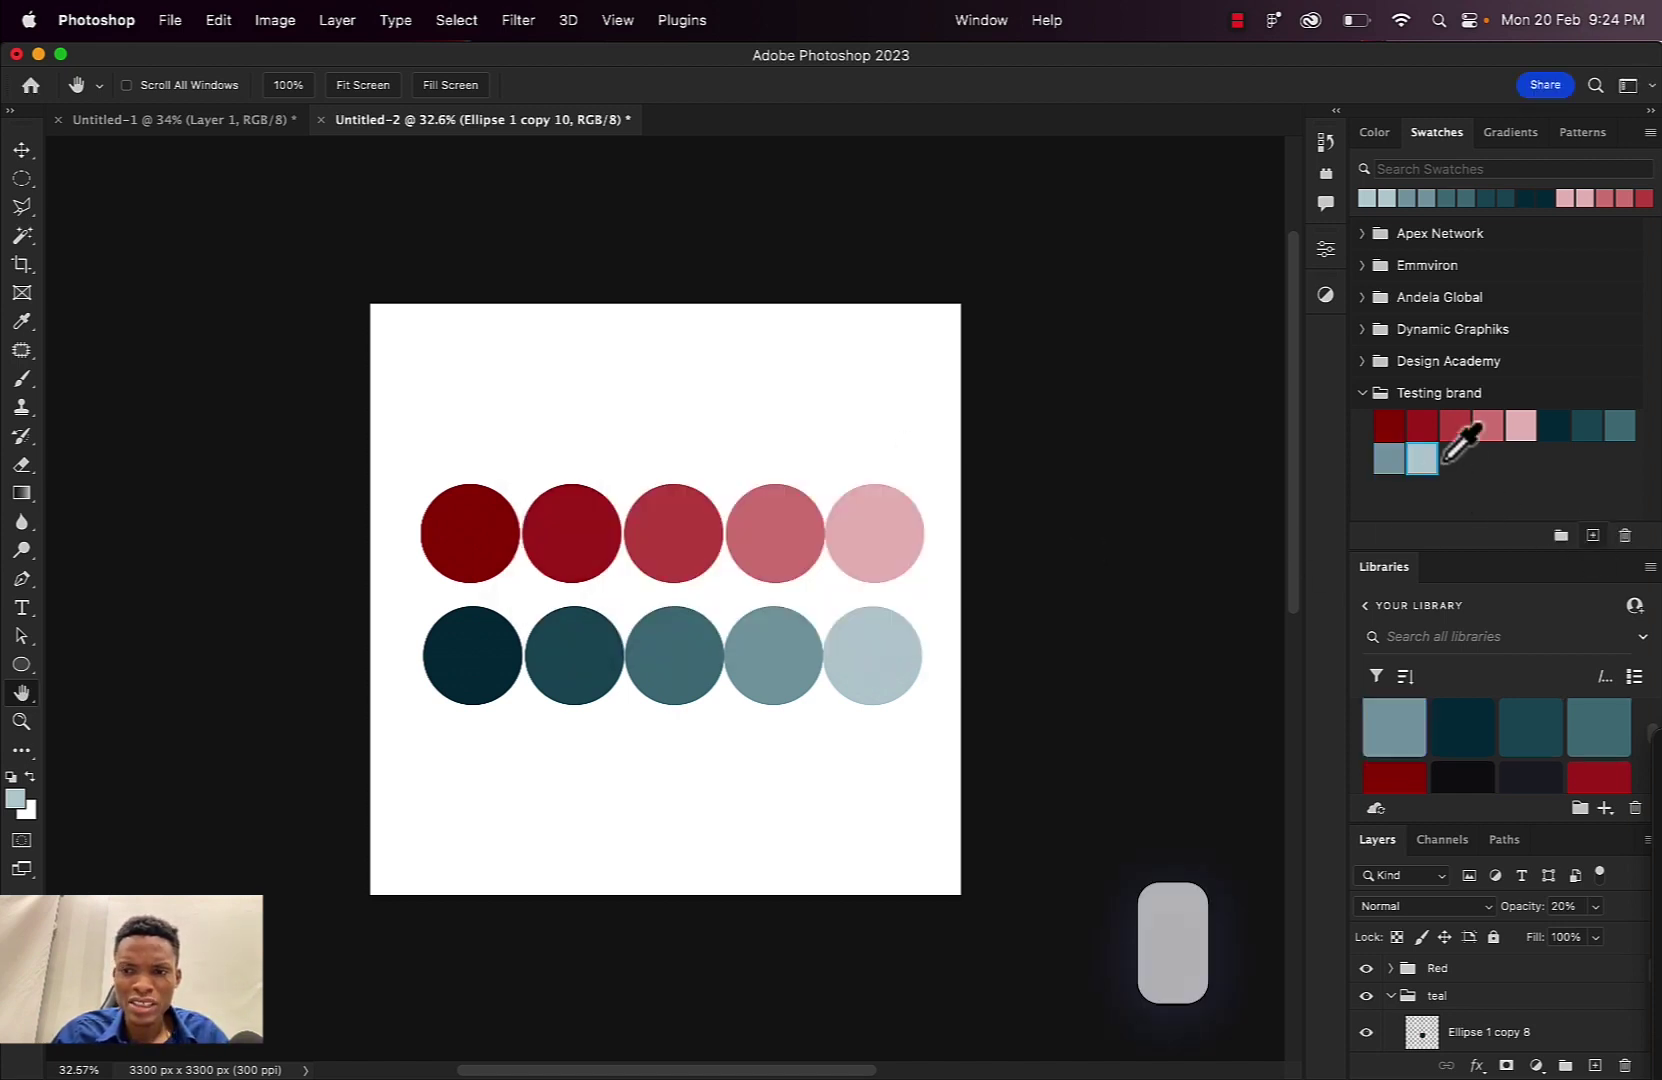
Collapse and reopen the Testing brand swatch group, and delete all the red and teal circles from the canvas
click(22, 149)
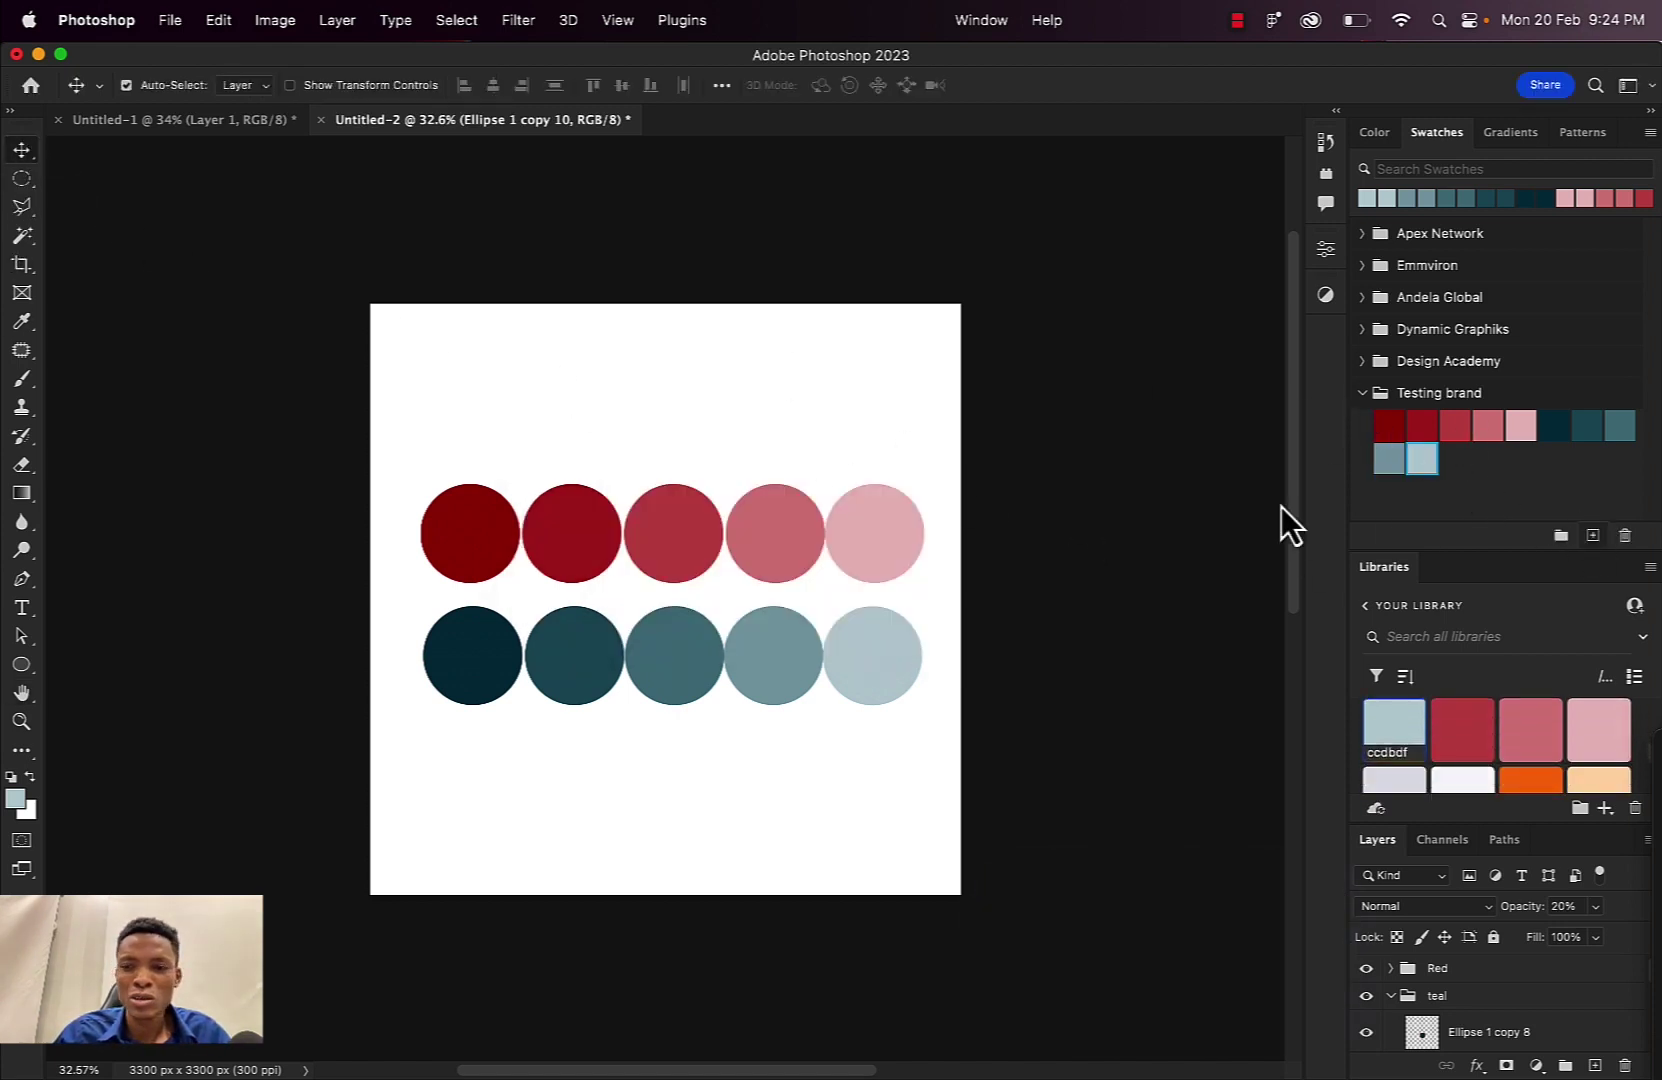
click(1362, 393)
click(1440, 393)
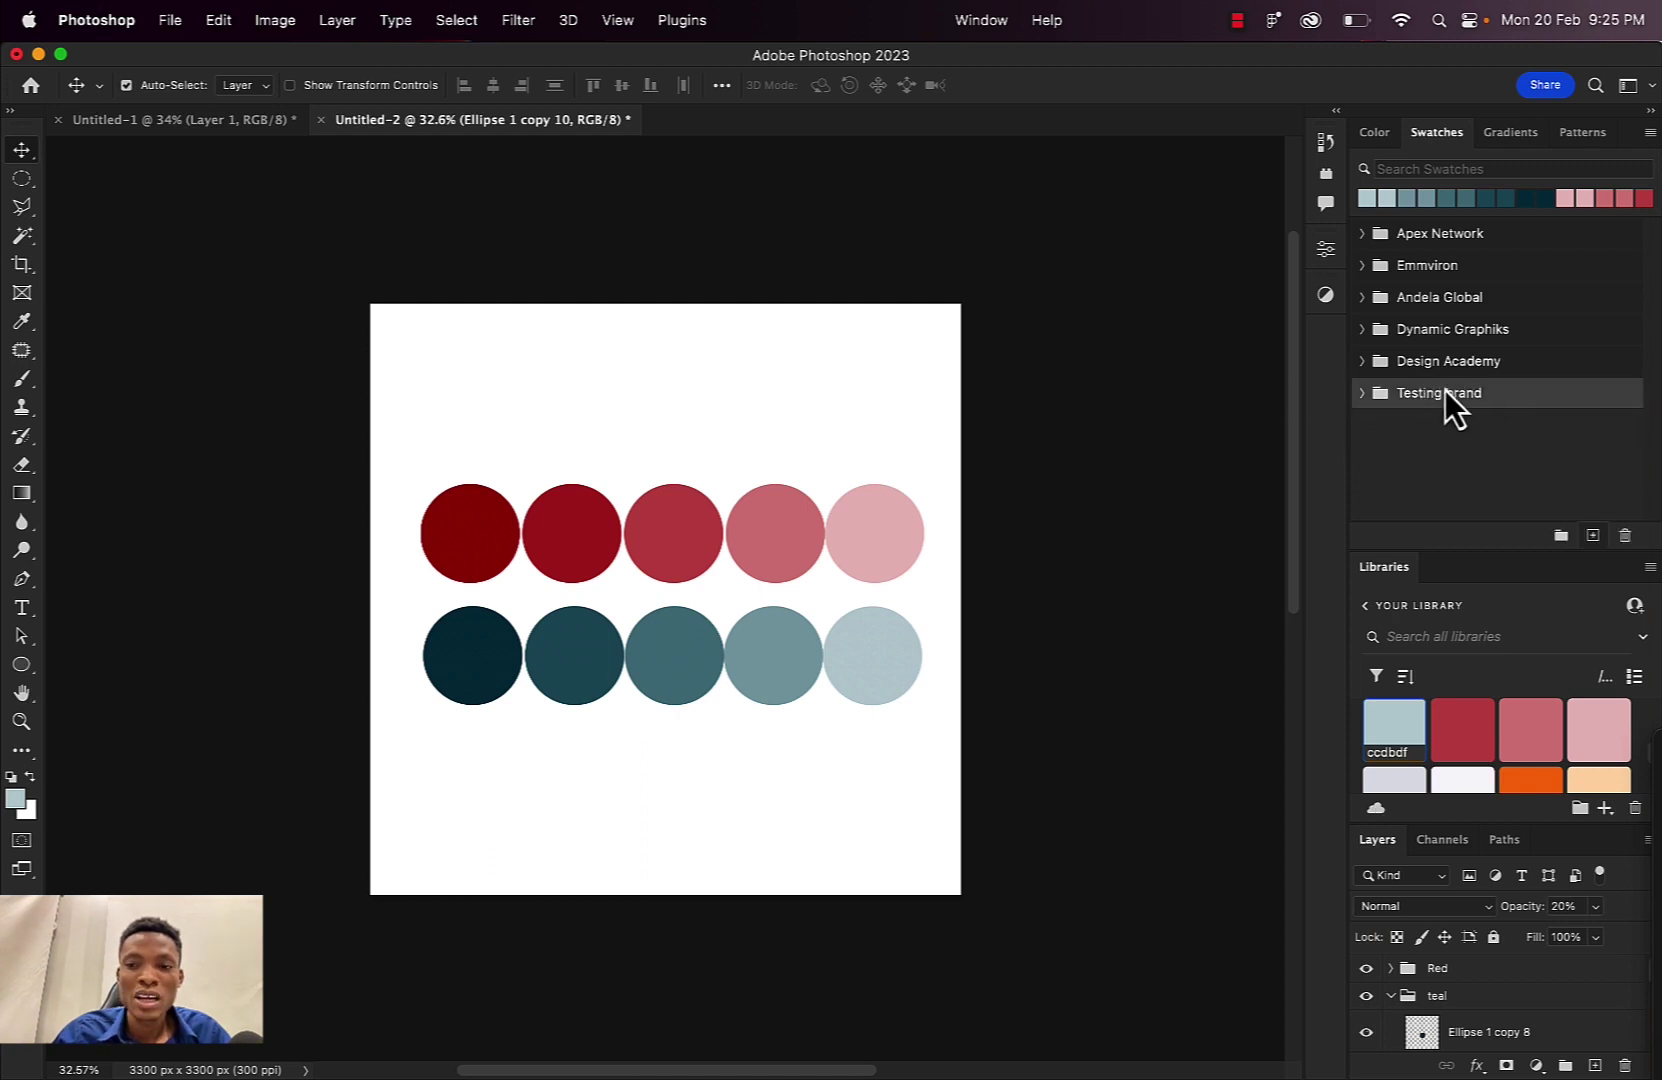
click(1365, 394)
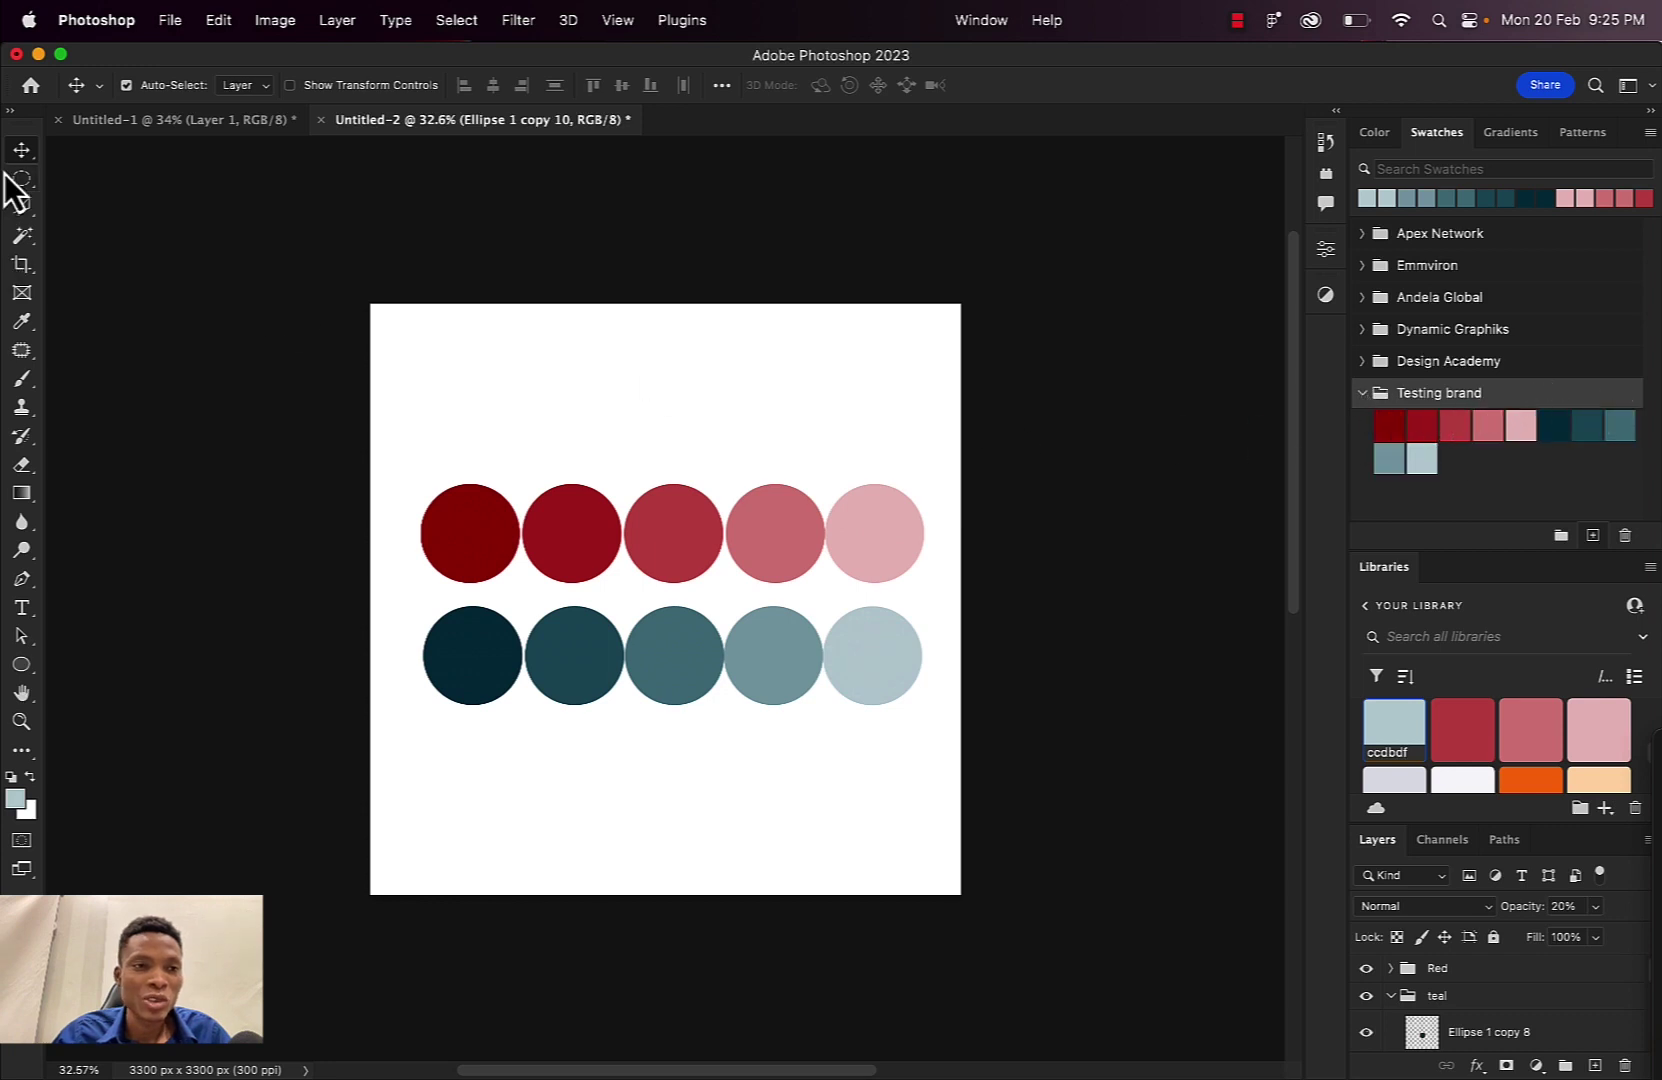
drag(261, 393, 1088, 788)
key(BackSpace)
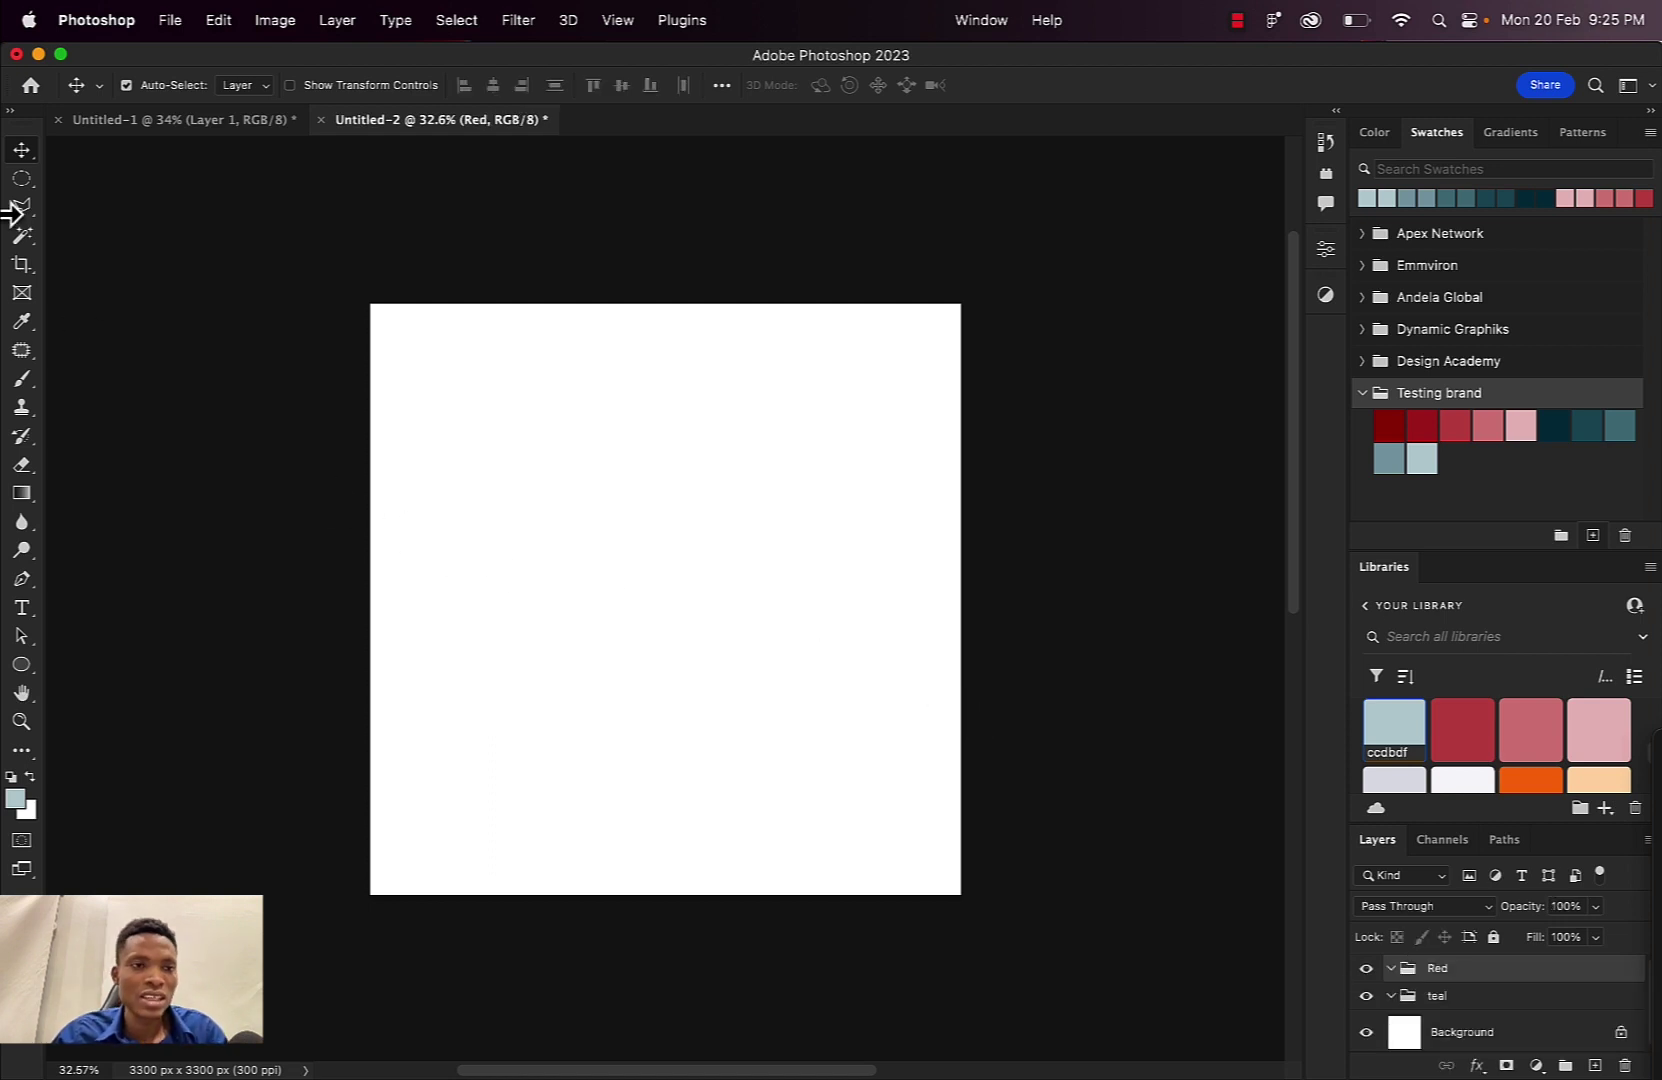
Add a text layer reading "Text to test" near the middle of the blank canvas
click(21, 607)
click(598, 563)
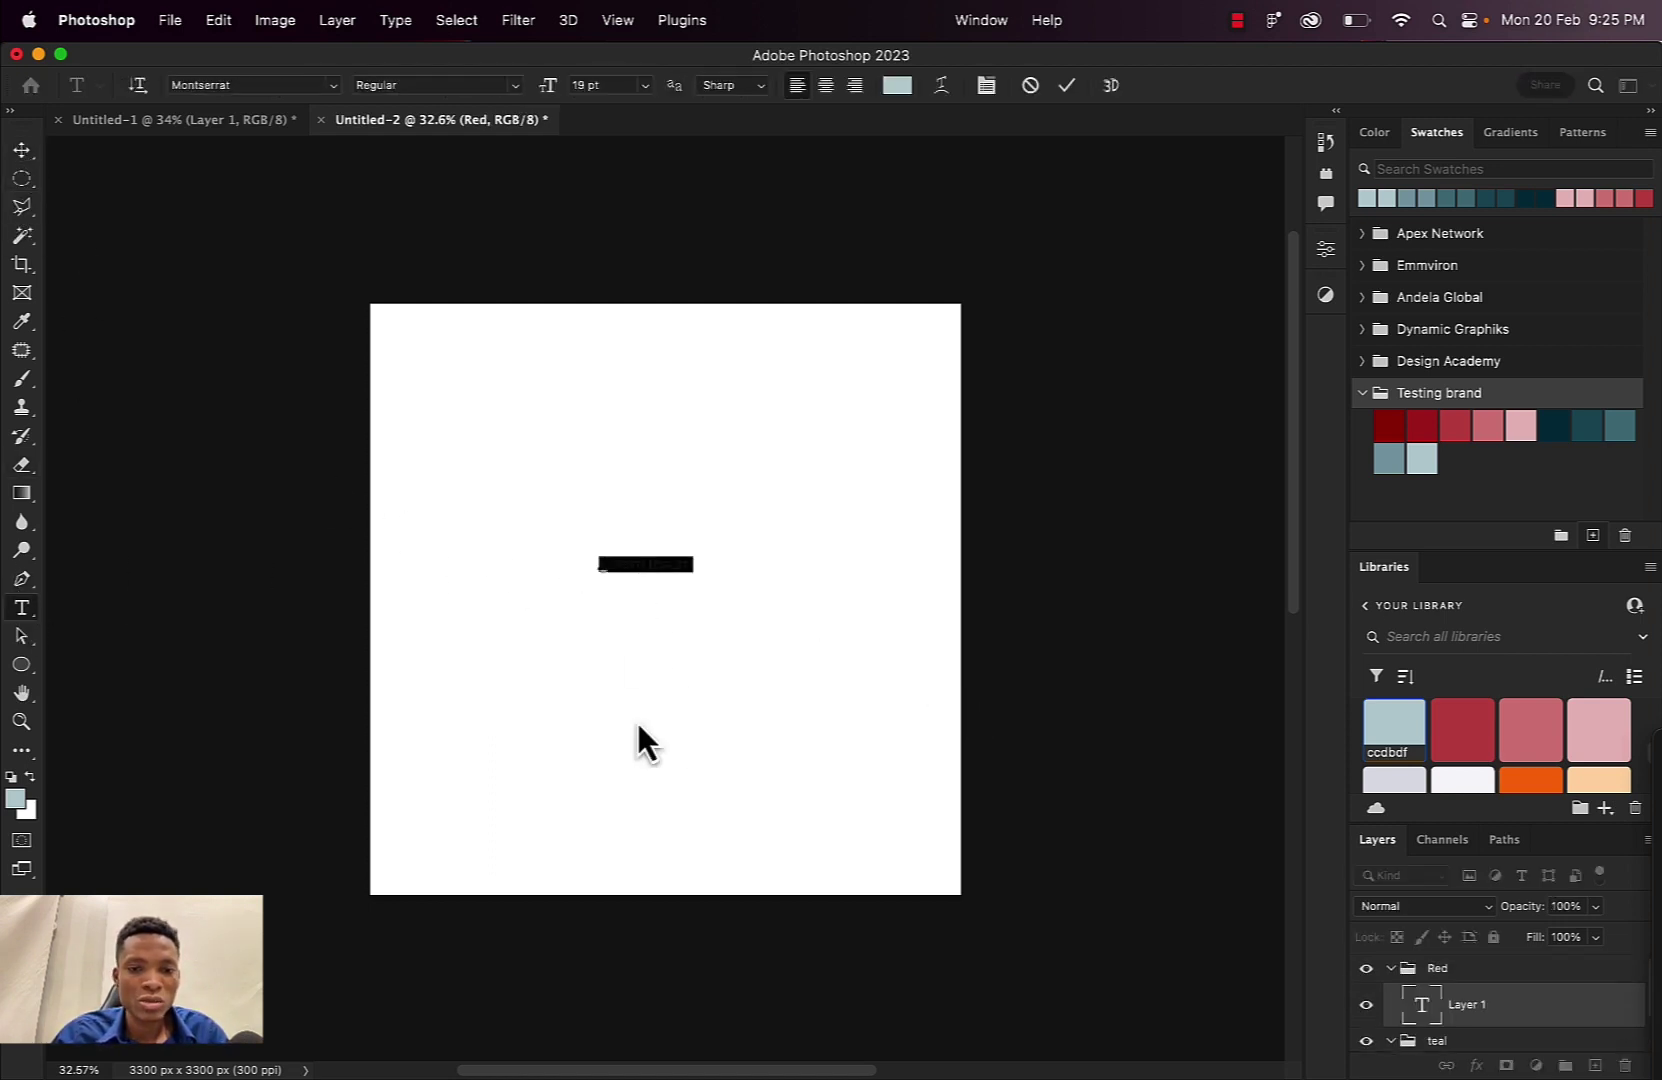
key(BackSpace)
text(Text to test)
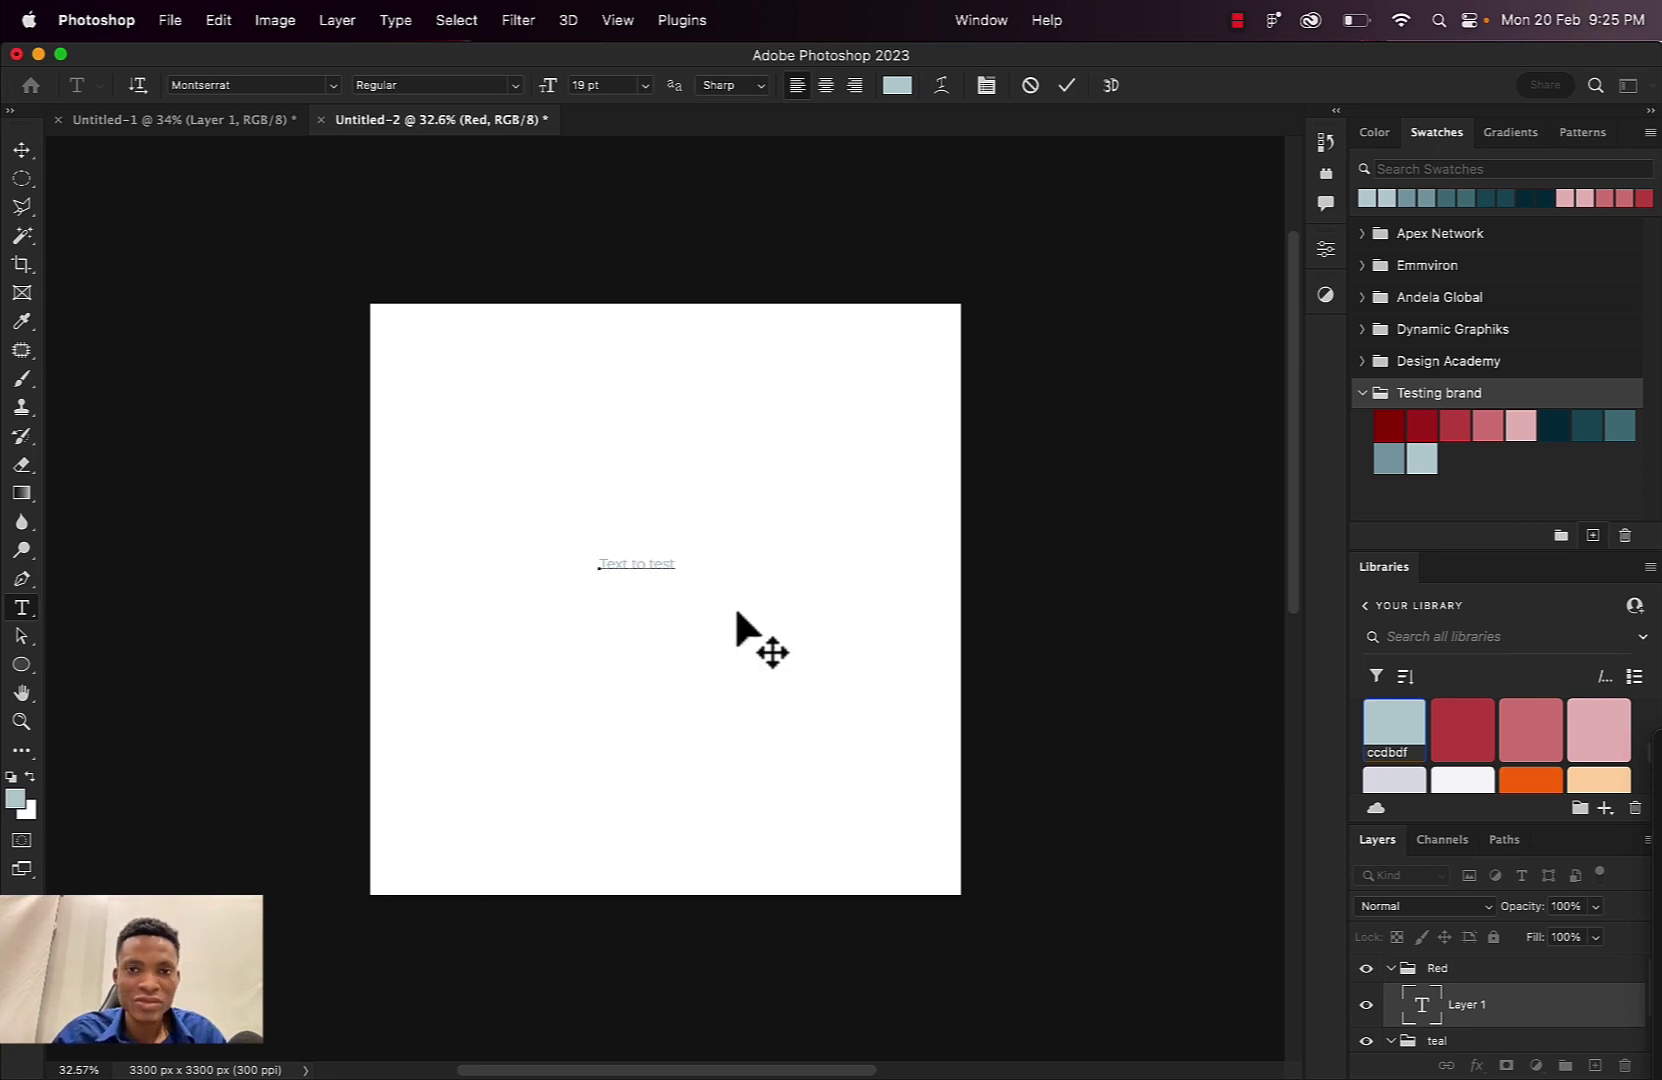
click(1060, 90)
Scale the "Text to test" layer to about 347% and move it to the upper part of the canvas
key(super+t)
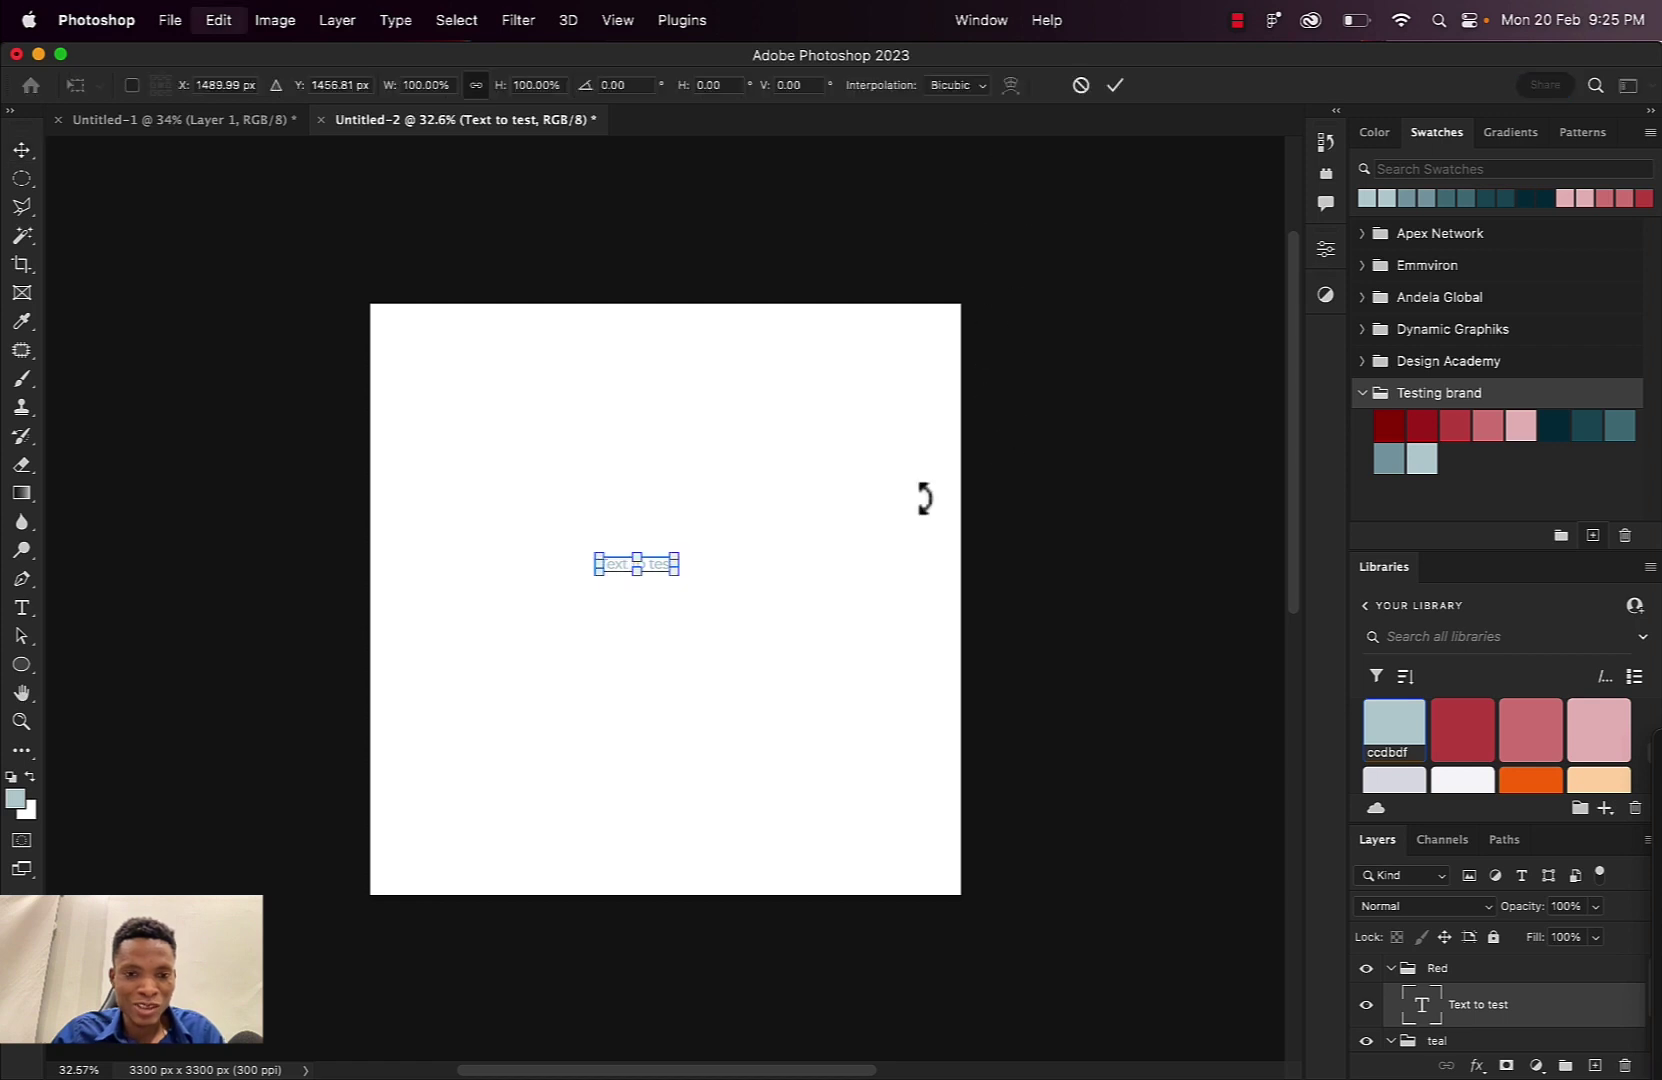
drag(680, 574, 868, 680)
drag(734, 590, 684, 596)
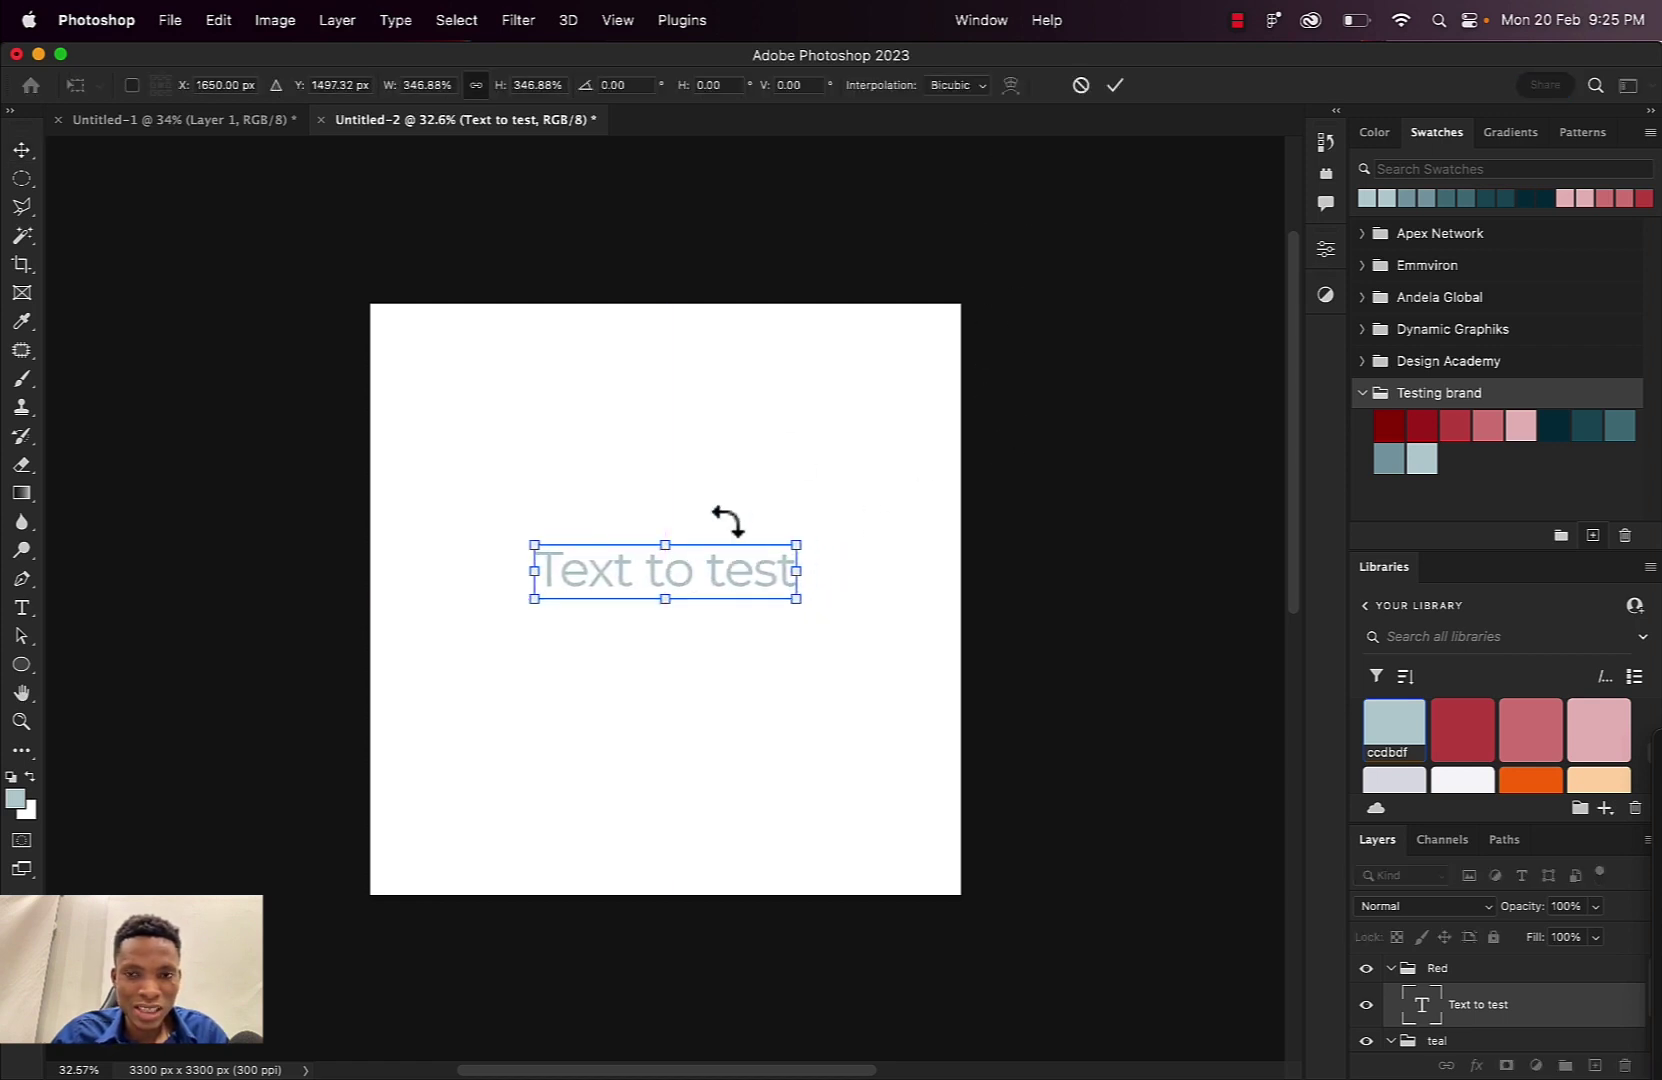
click(1115, 85)
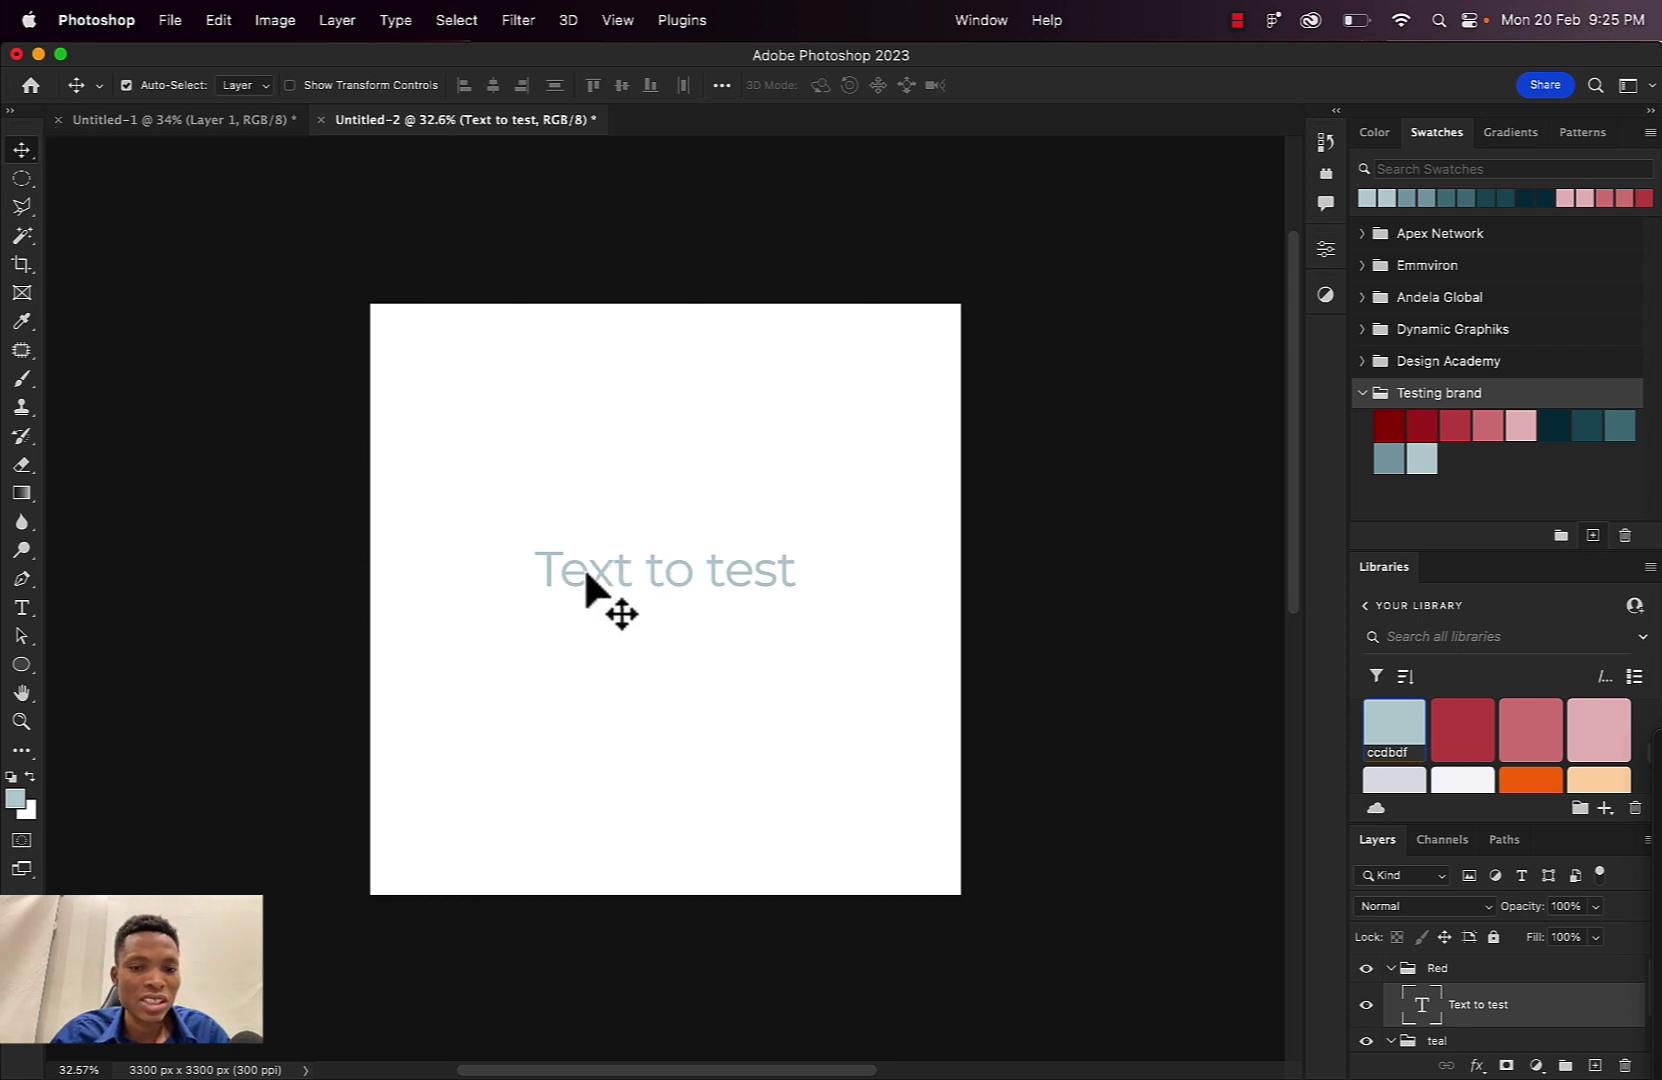
drag(586, 575, 618, 424)
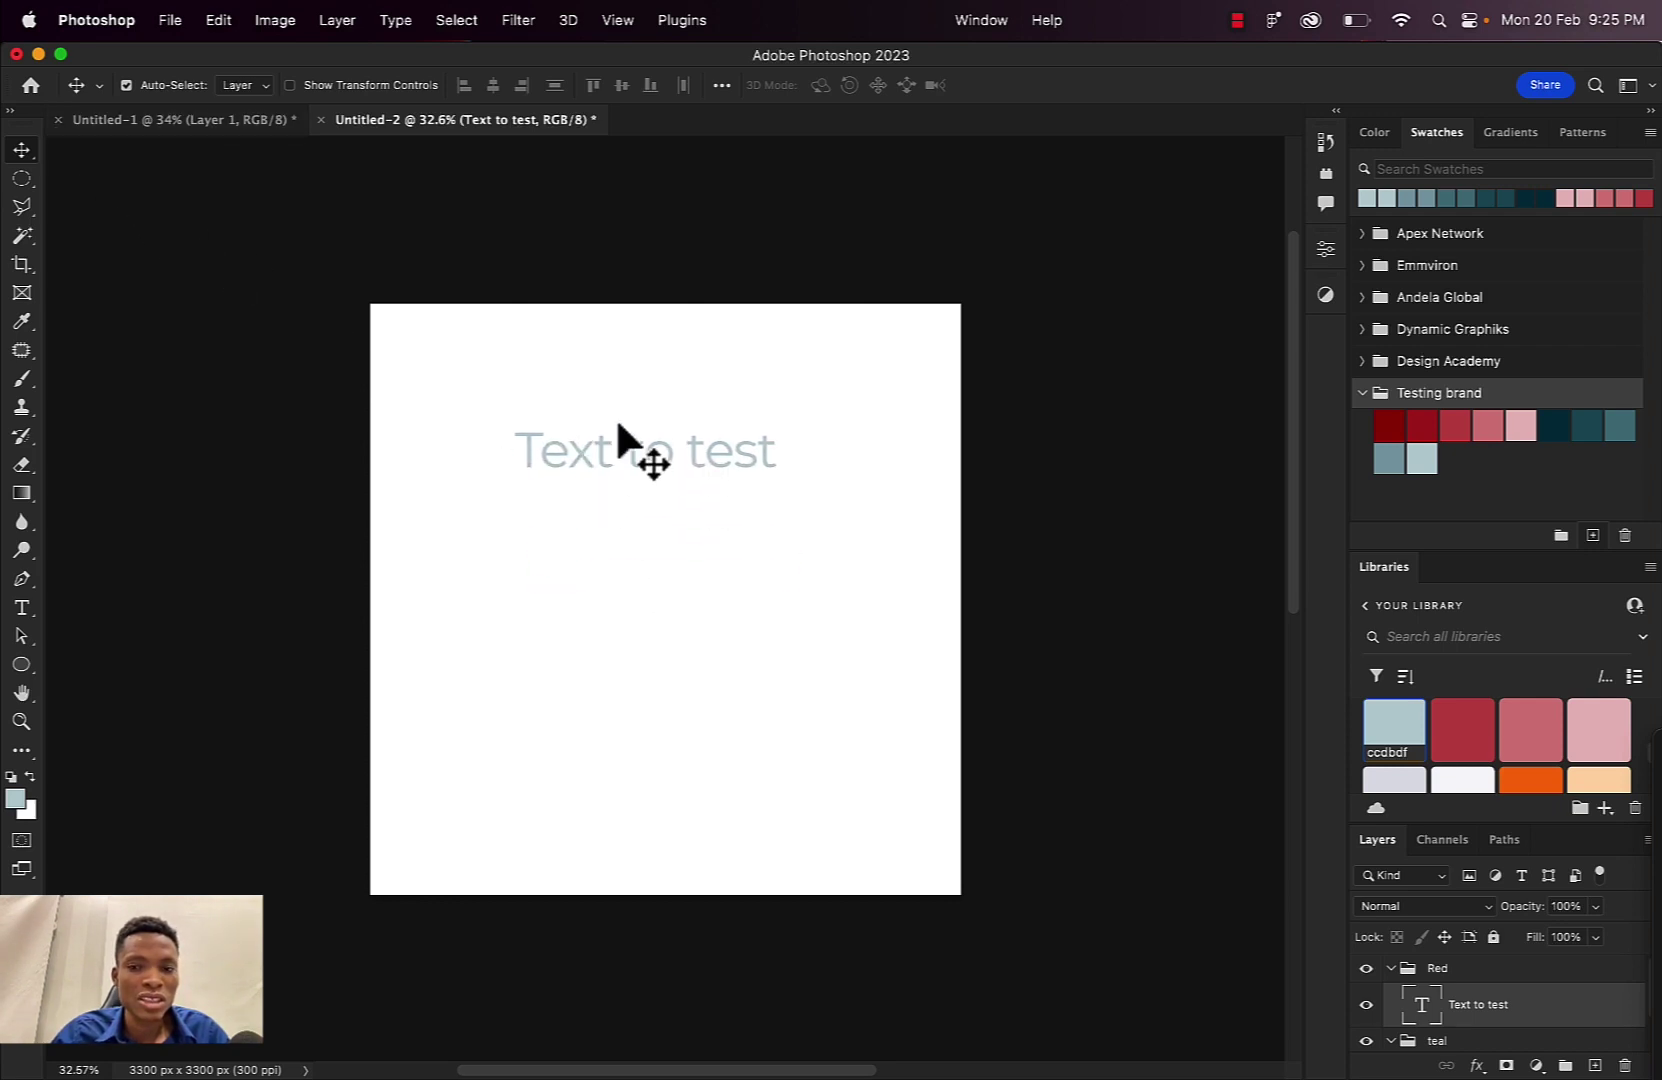
Try several red and teal Testing brand swatches on the "Text to test" layer, ending with the lightest teal, ccdbdf
click(1390, 425)
click(1593, 430)
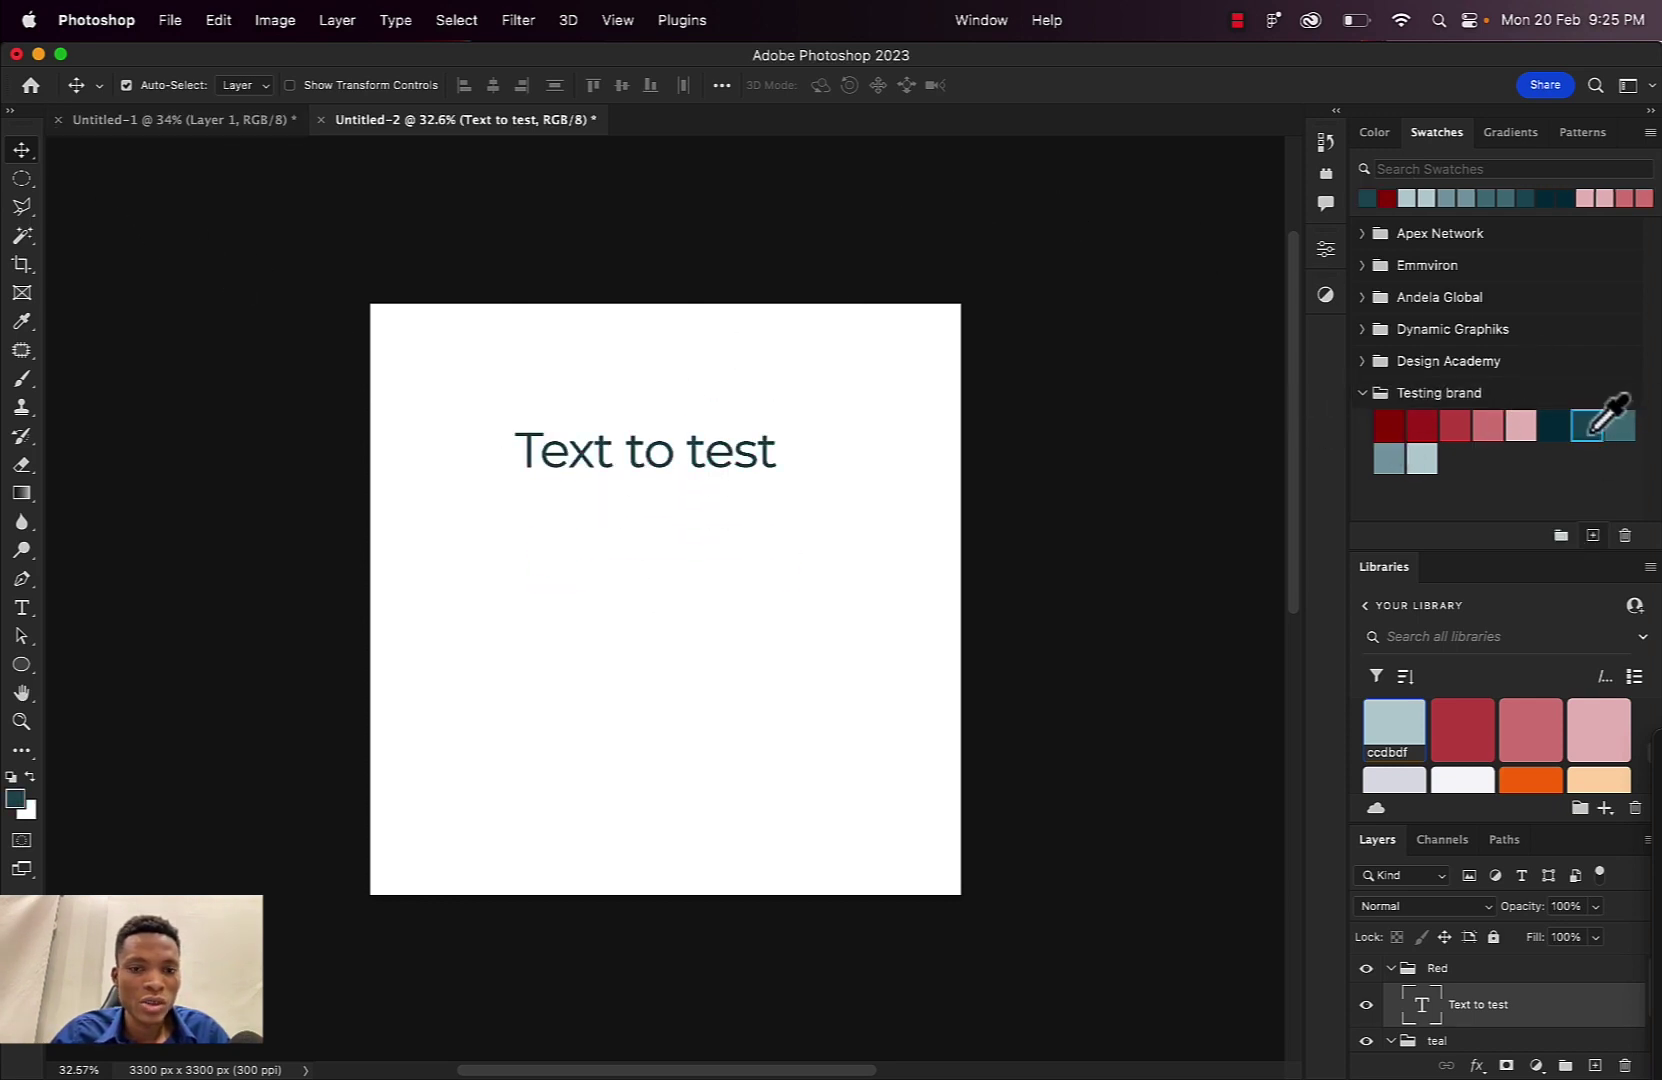
click(1553, 428)
click(1517, 427)
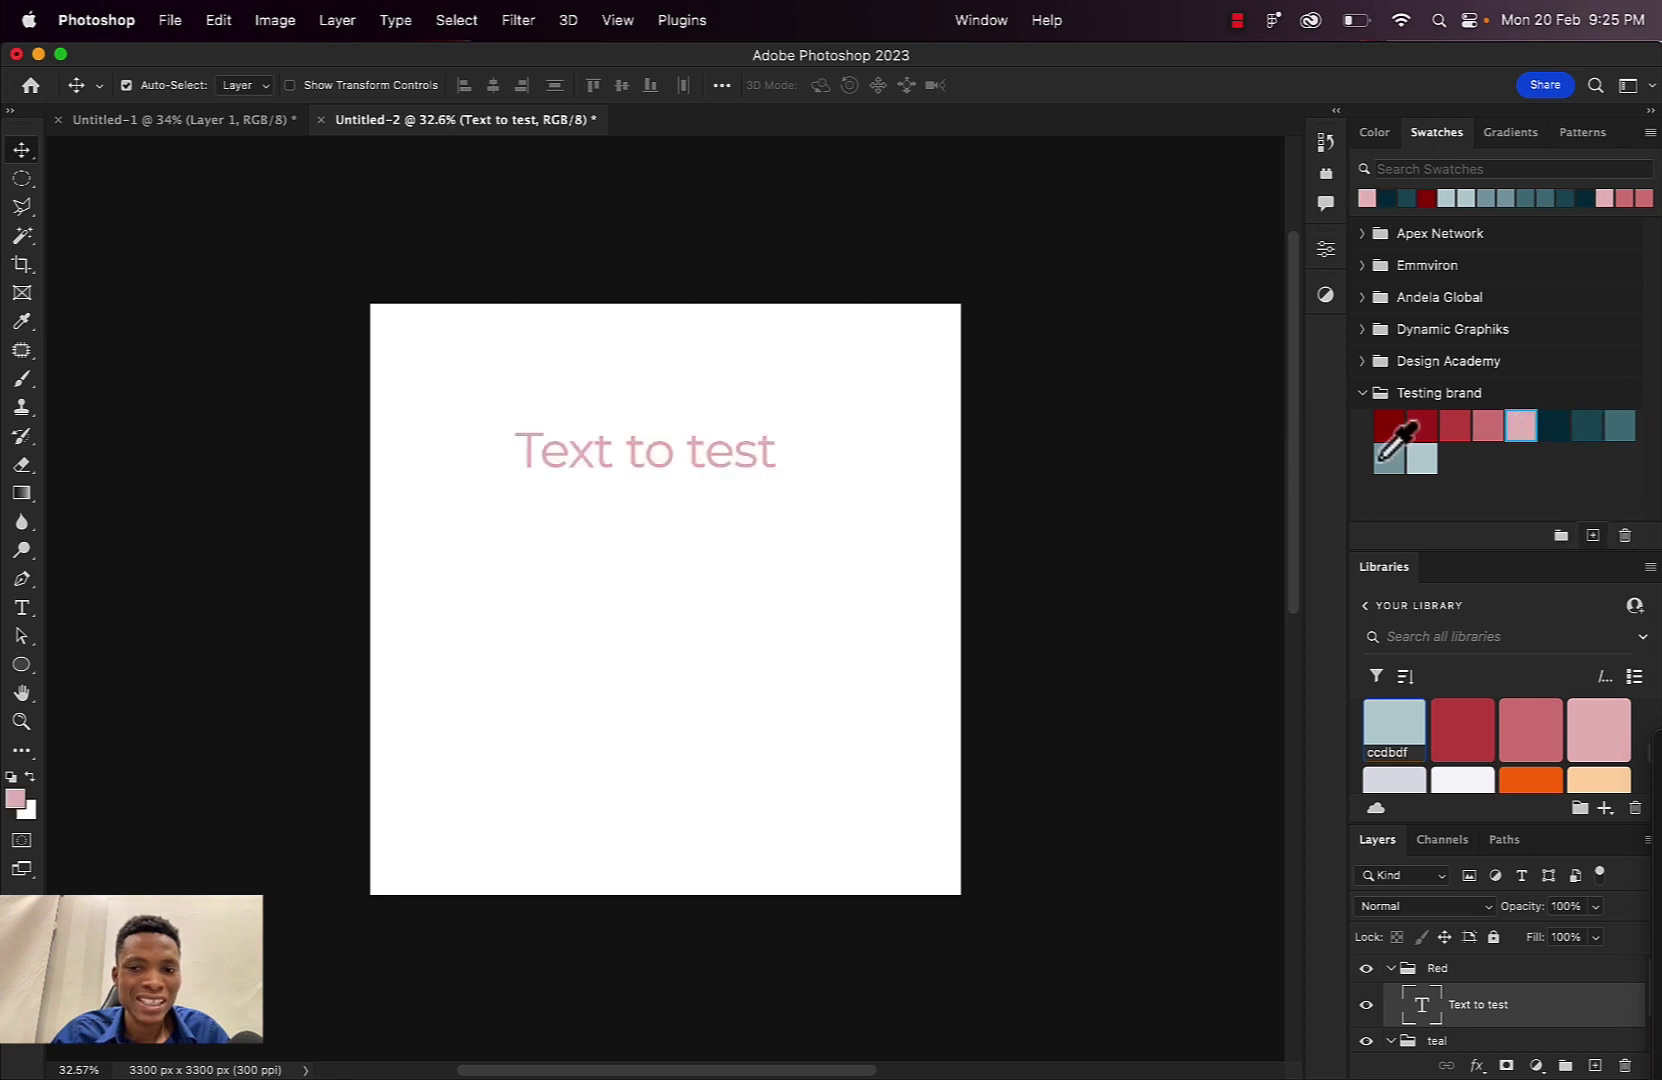
click(1388, 458)
click(1416, 458)
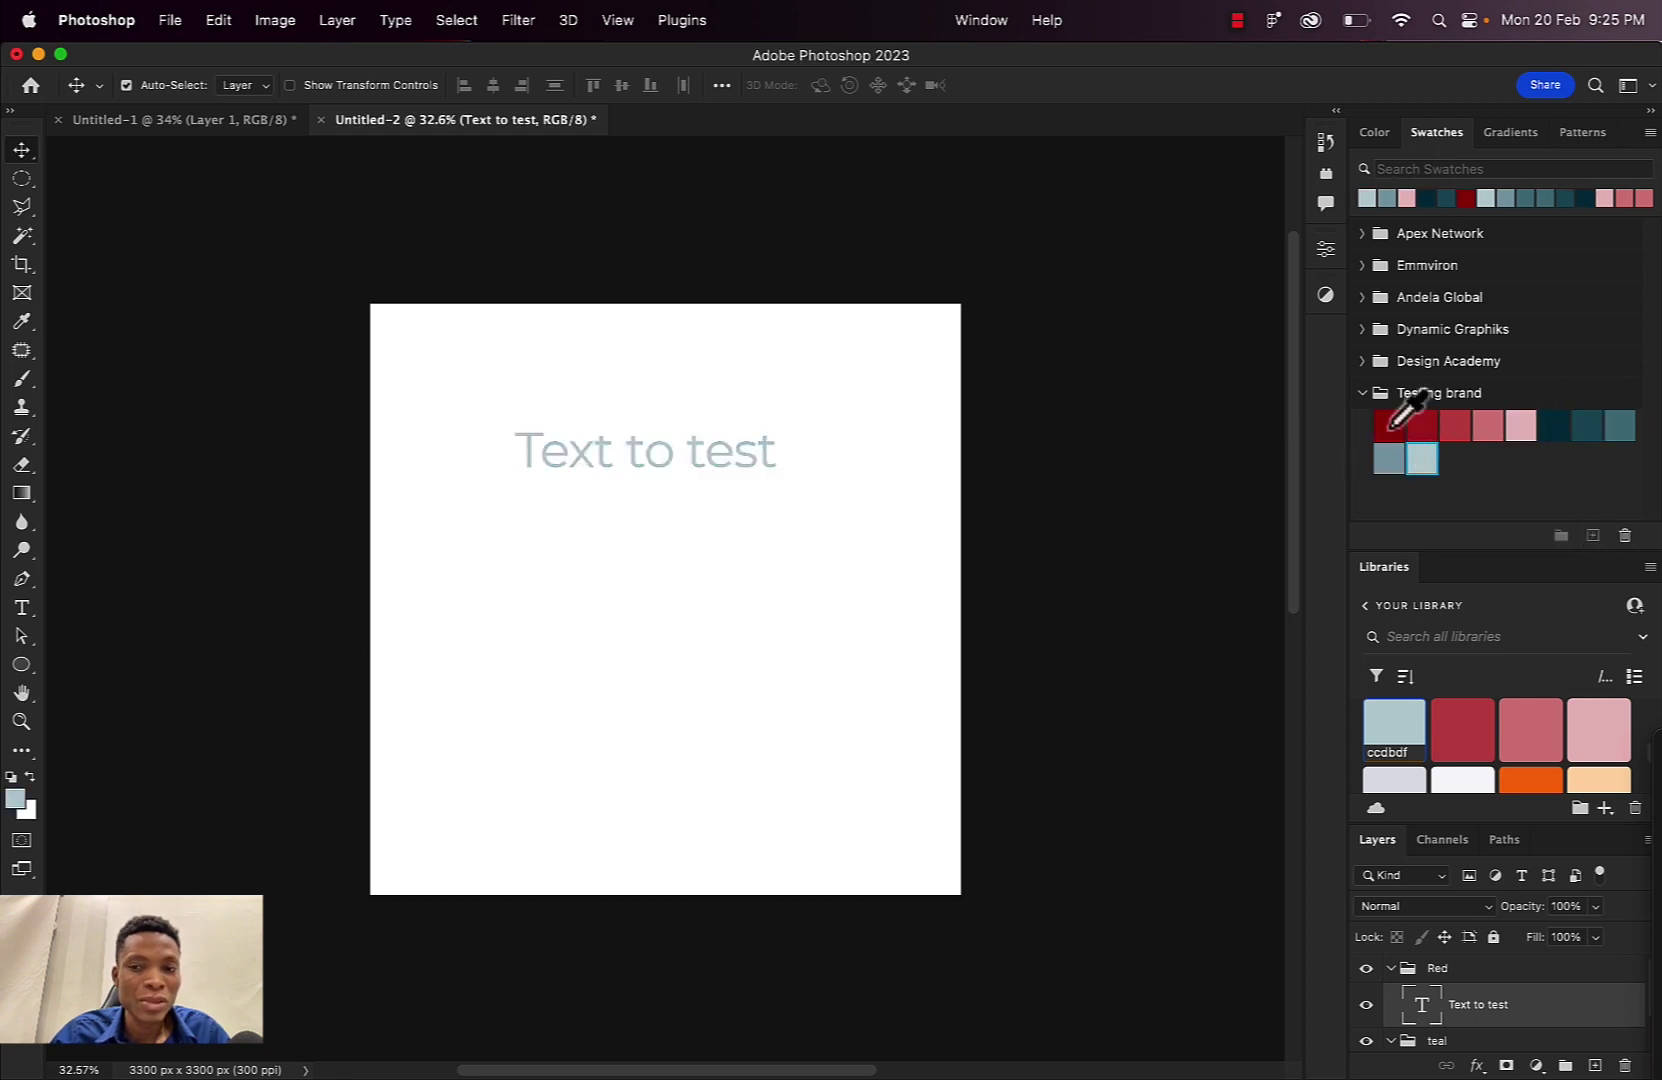
Try the three darkest red Testing brand swatches on the "Text to test" layer, ending with the third red
click(1390, 425)
click(1422, 425)
click(1455, 425)
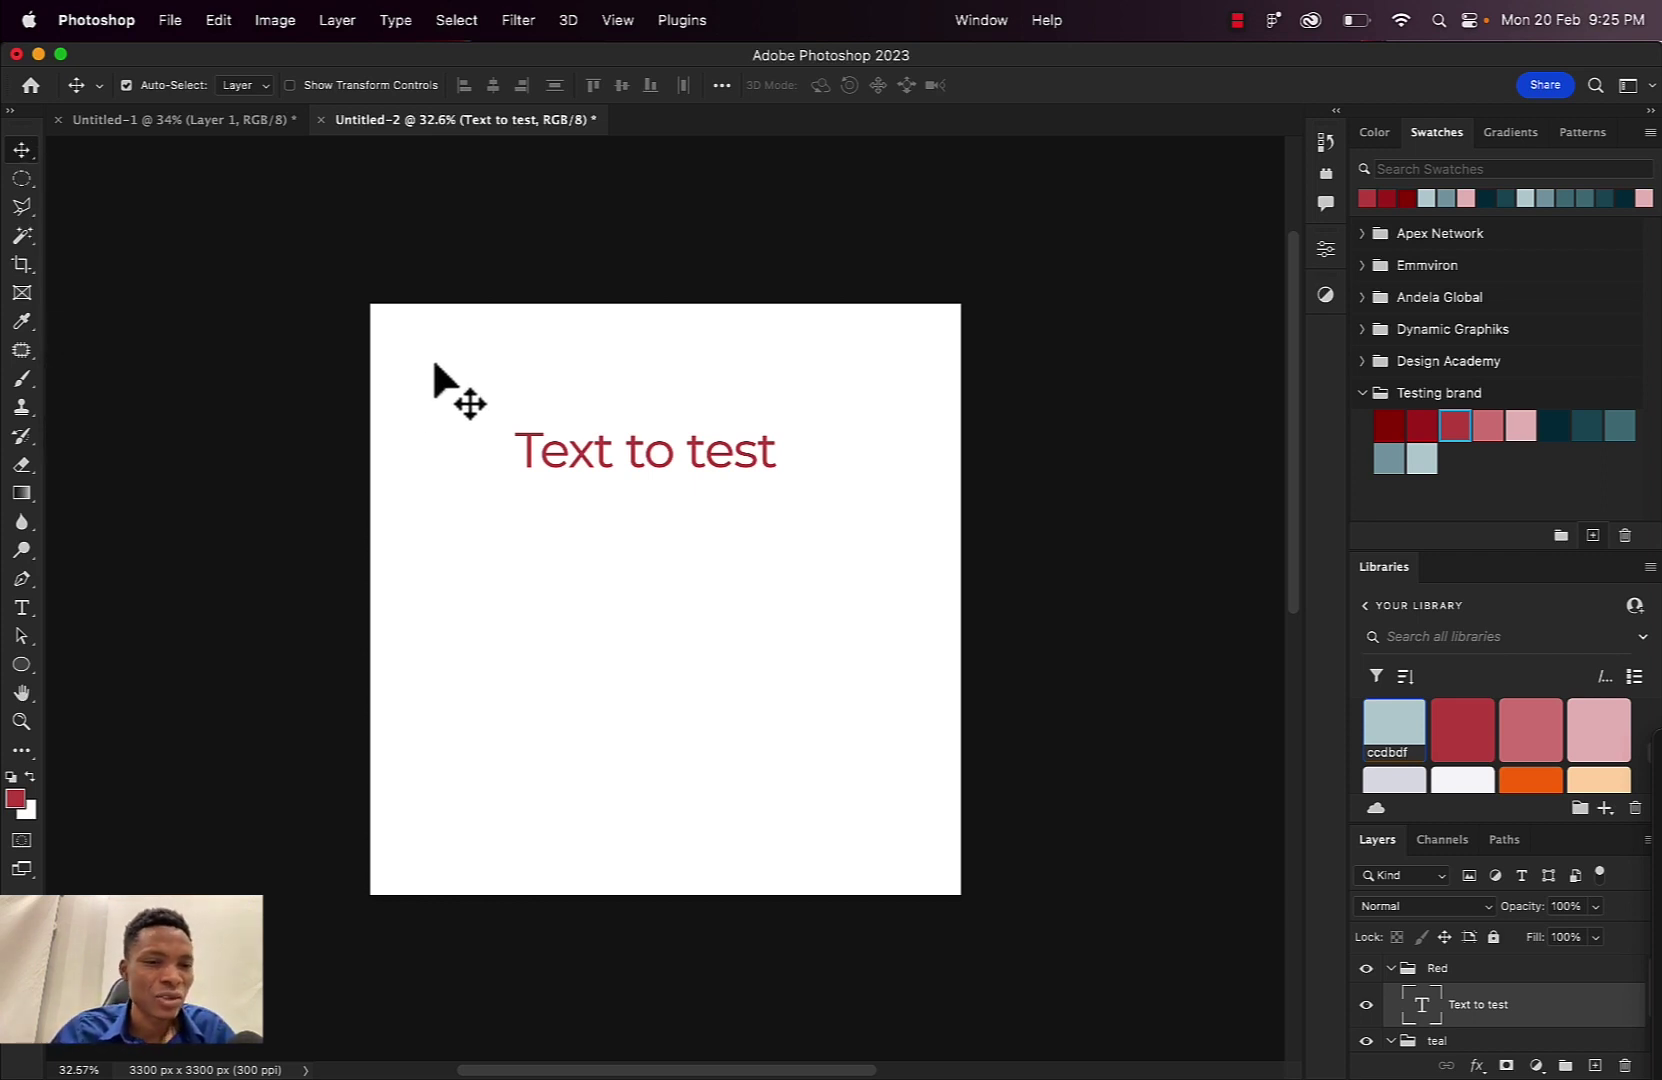
Draw a circle about 1040 px in diameter below the text and fill it with the darkest red Testing brand swatch
click(21, 664)
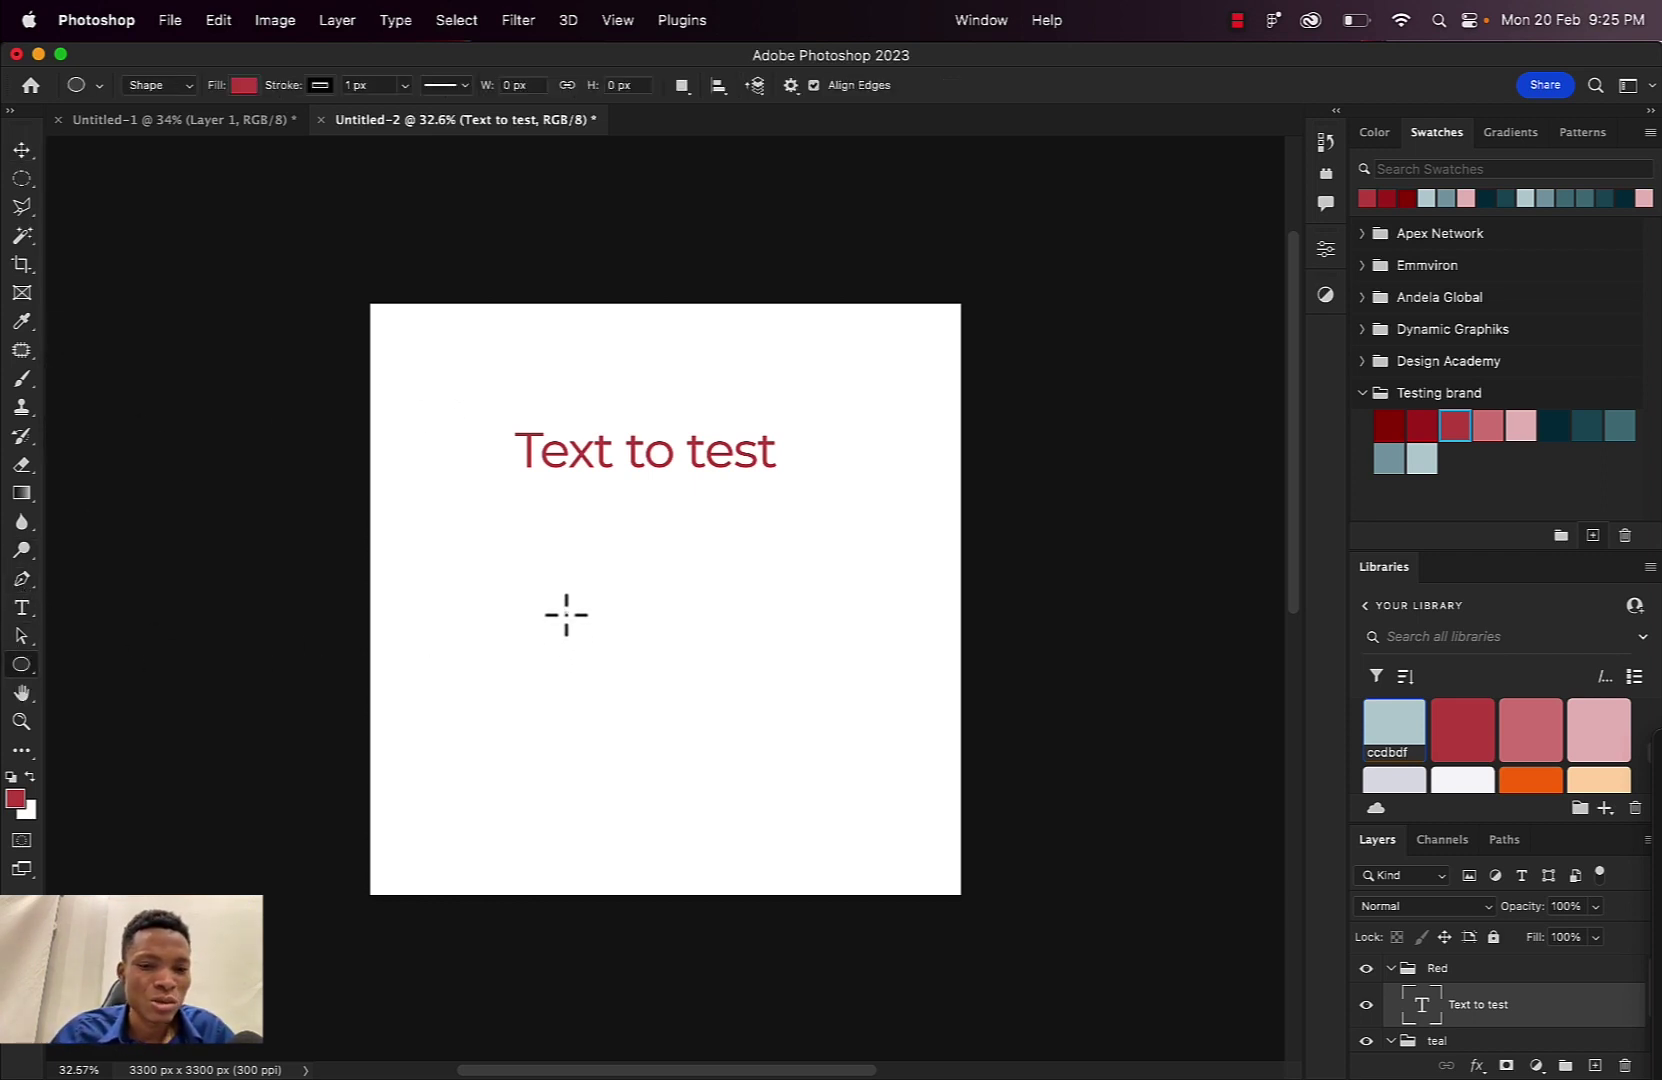
drag(565, 611, 751, 797)
click(1388, 425)
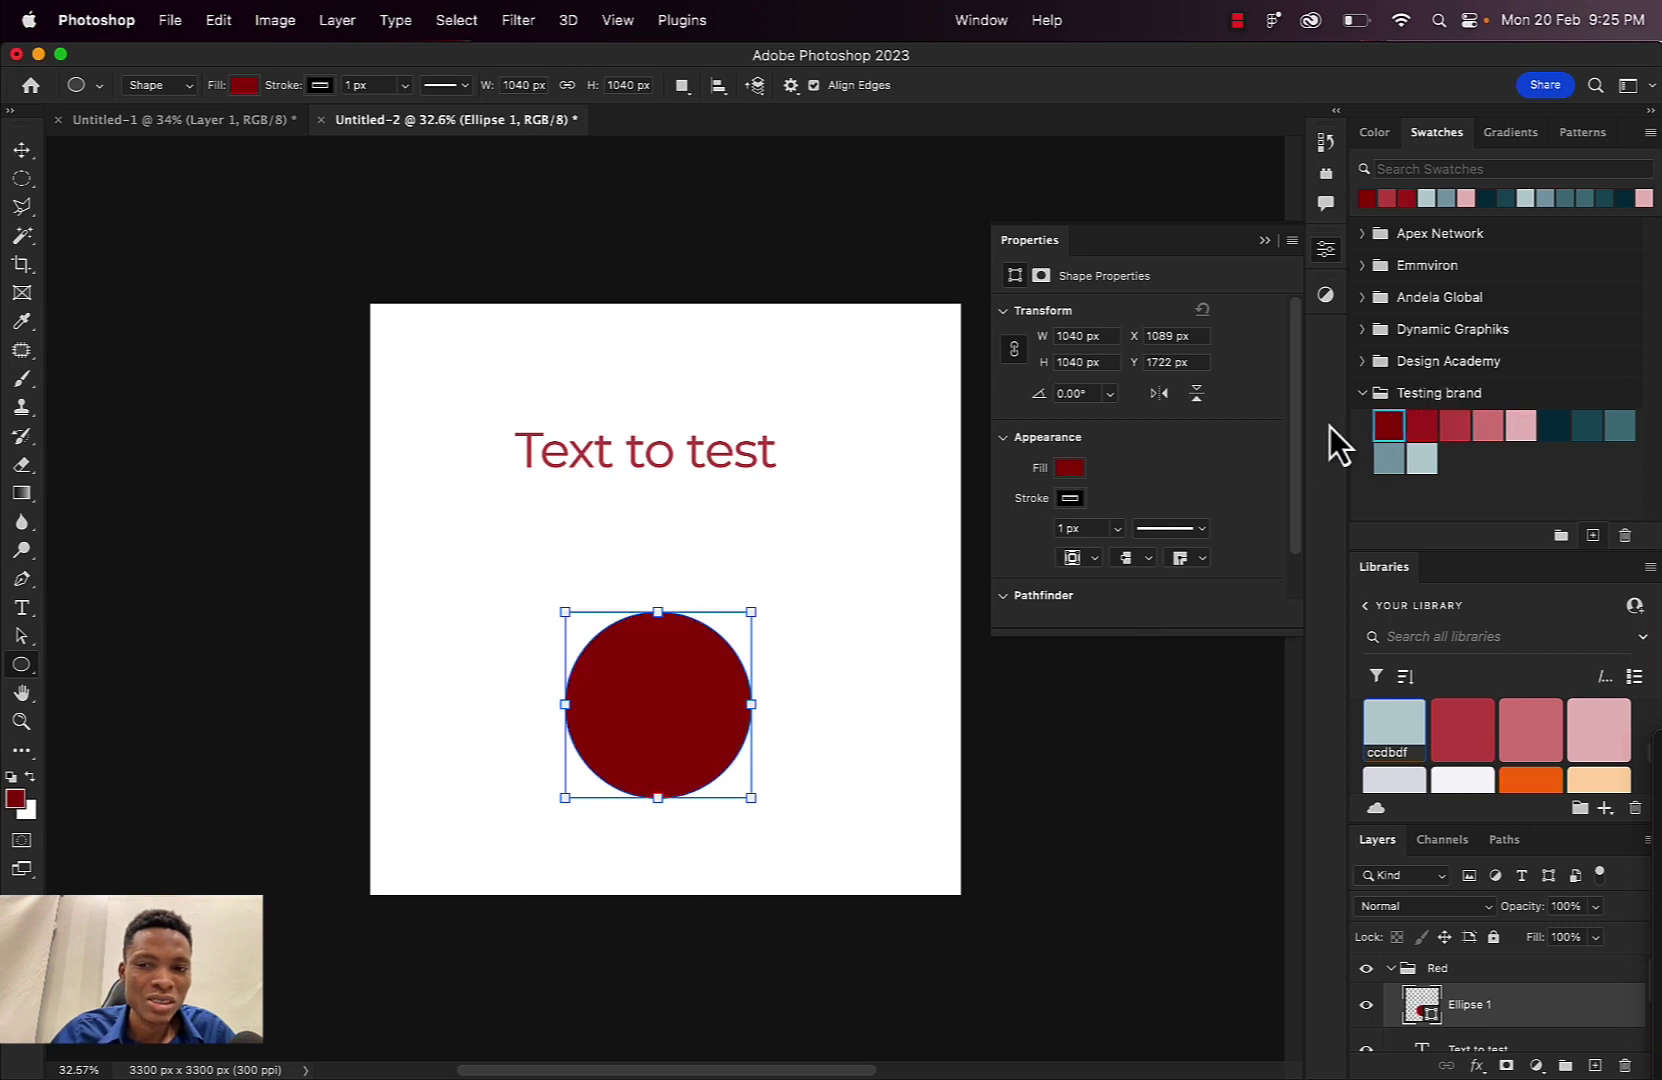
Move the dark red circle up closer beneath the text, and delete it from the canvas
click(21, 150)
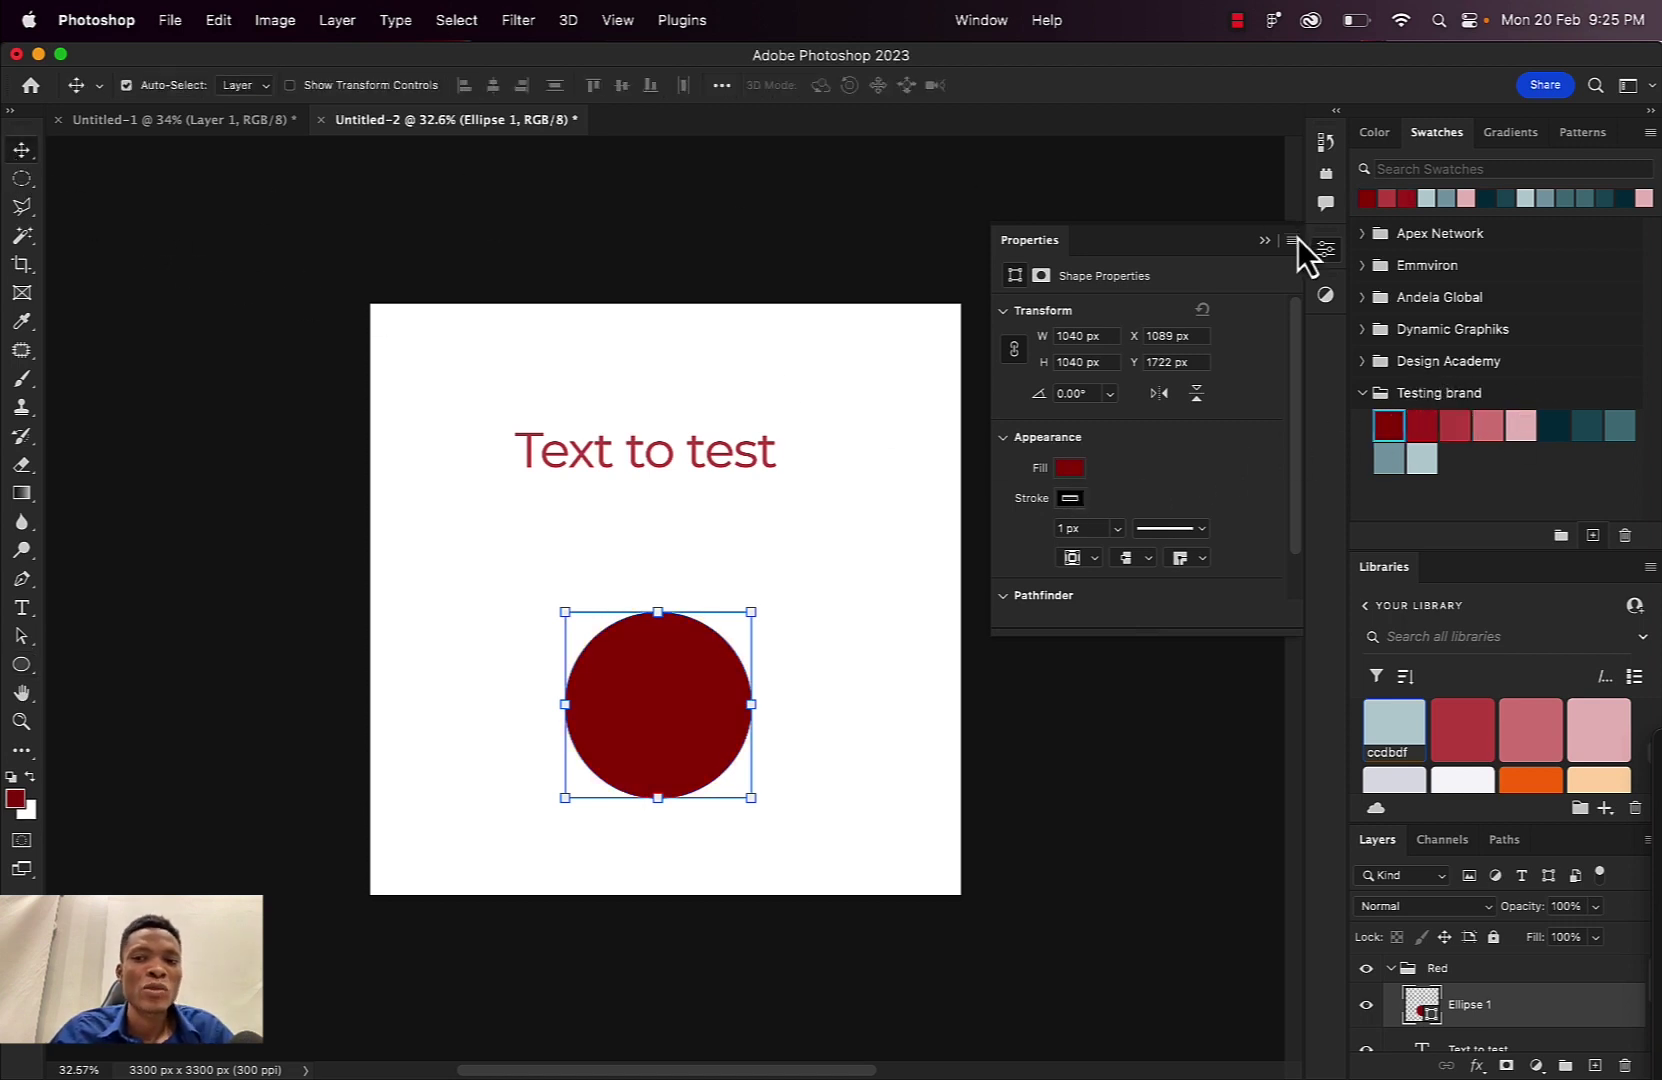
click(1264, 242)
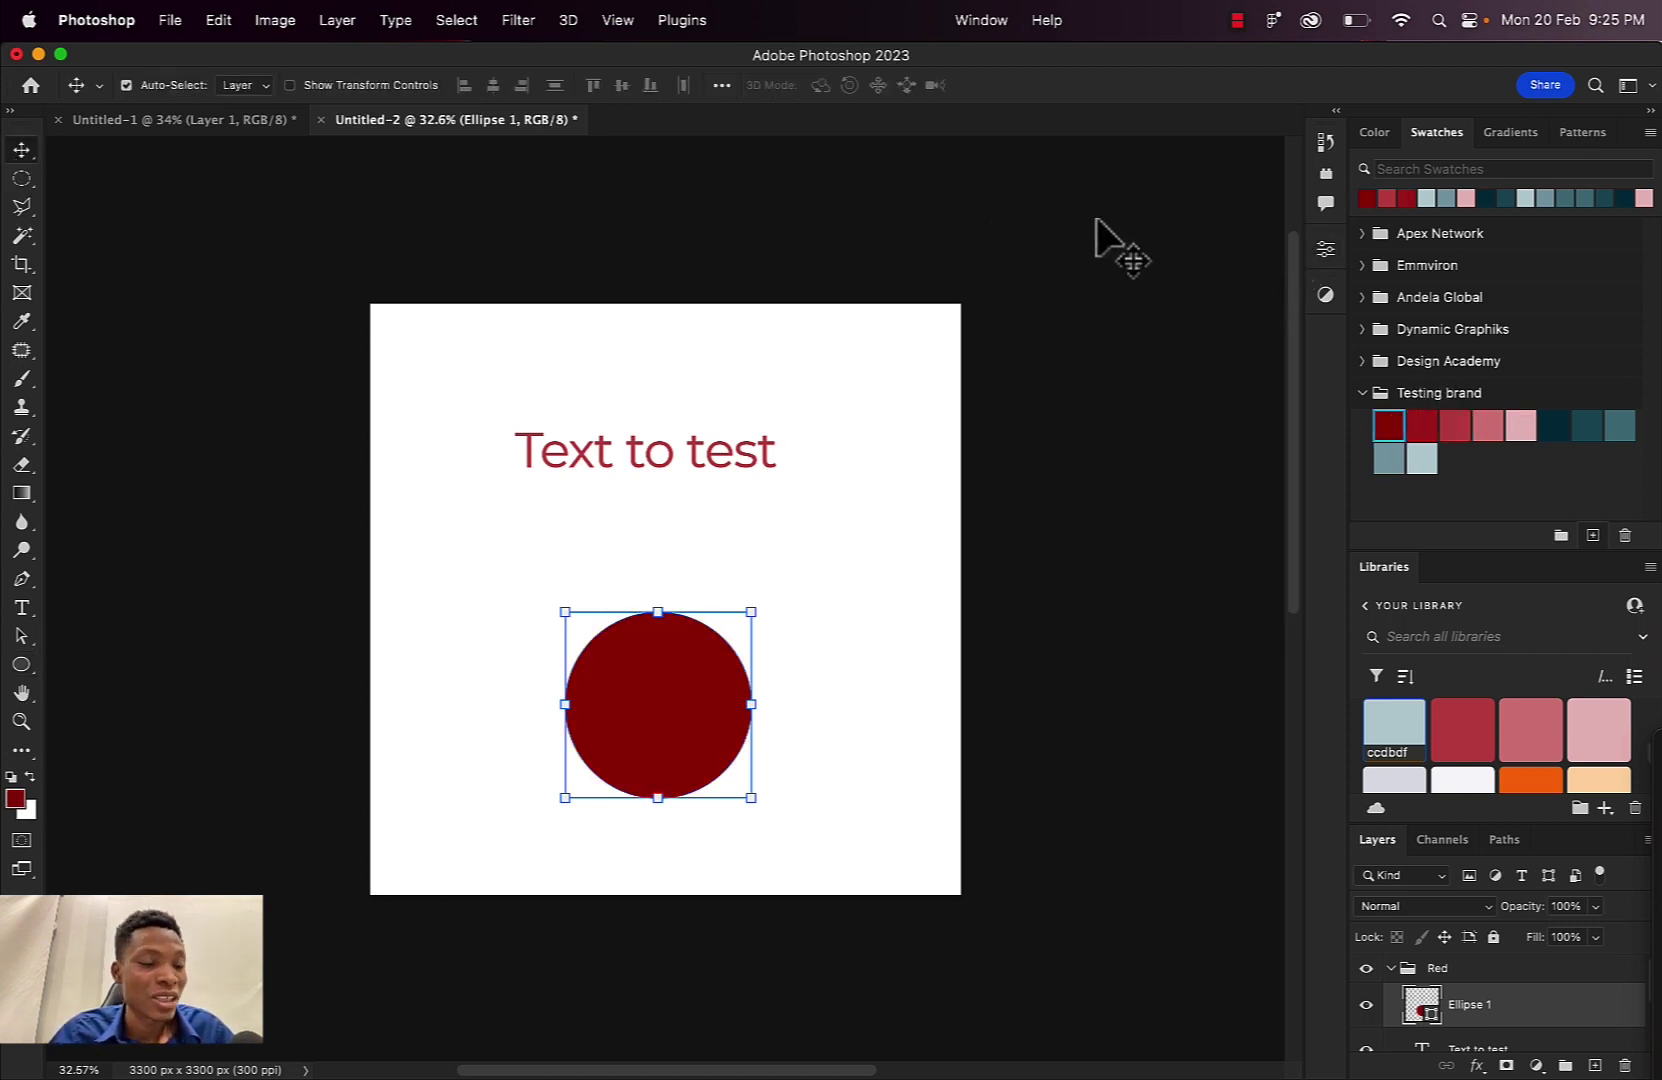
drag(665, 697, 653, 618)
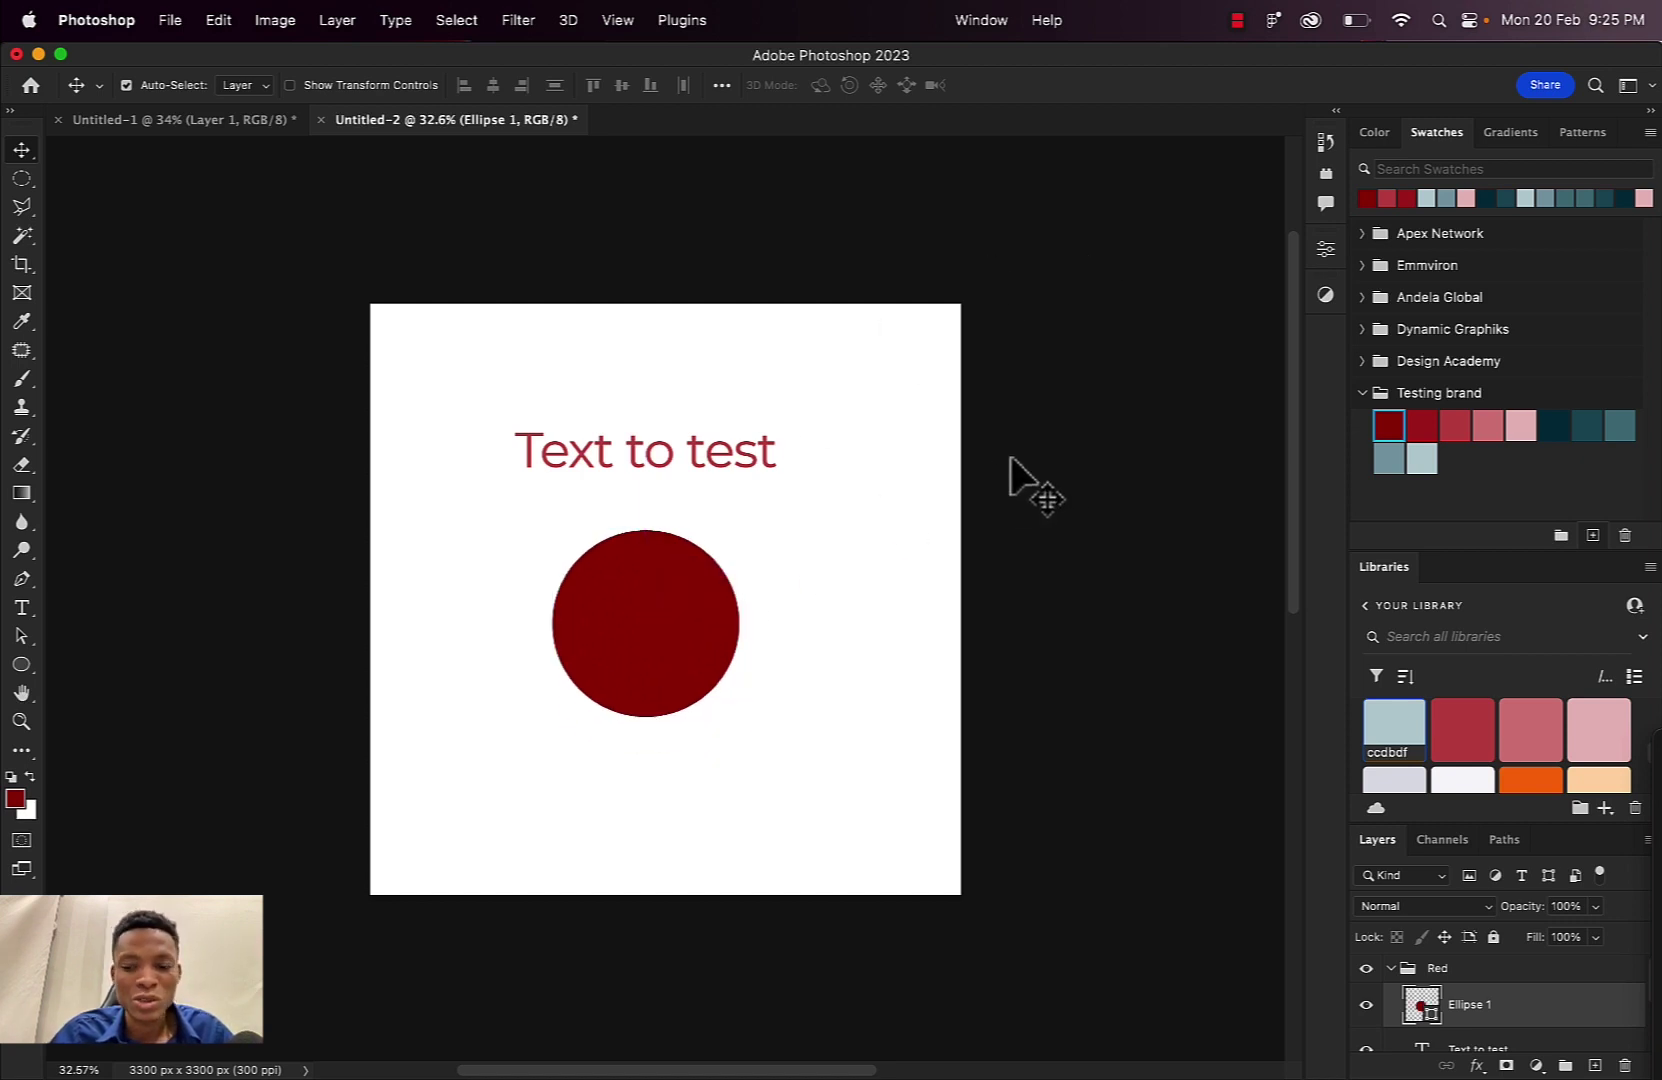
key(Delete)
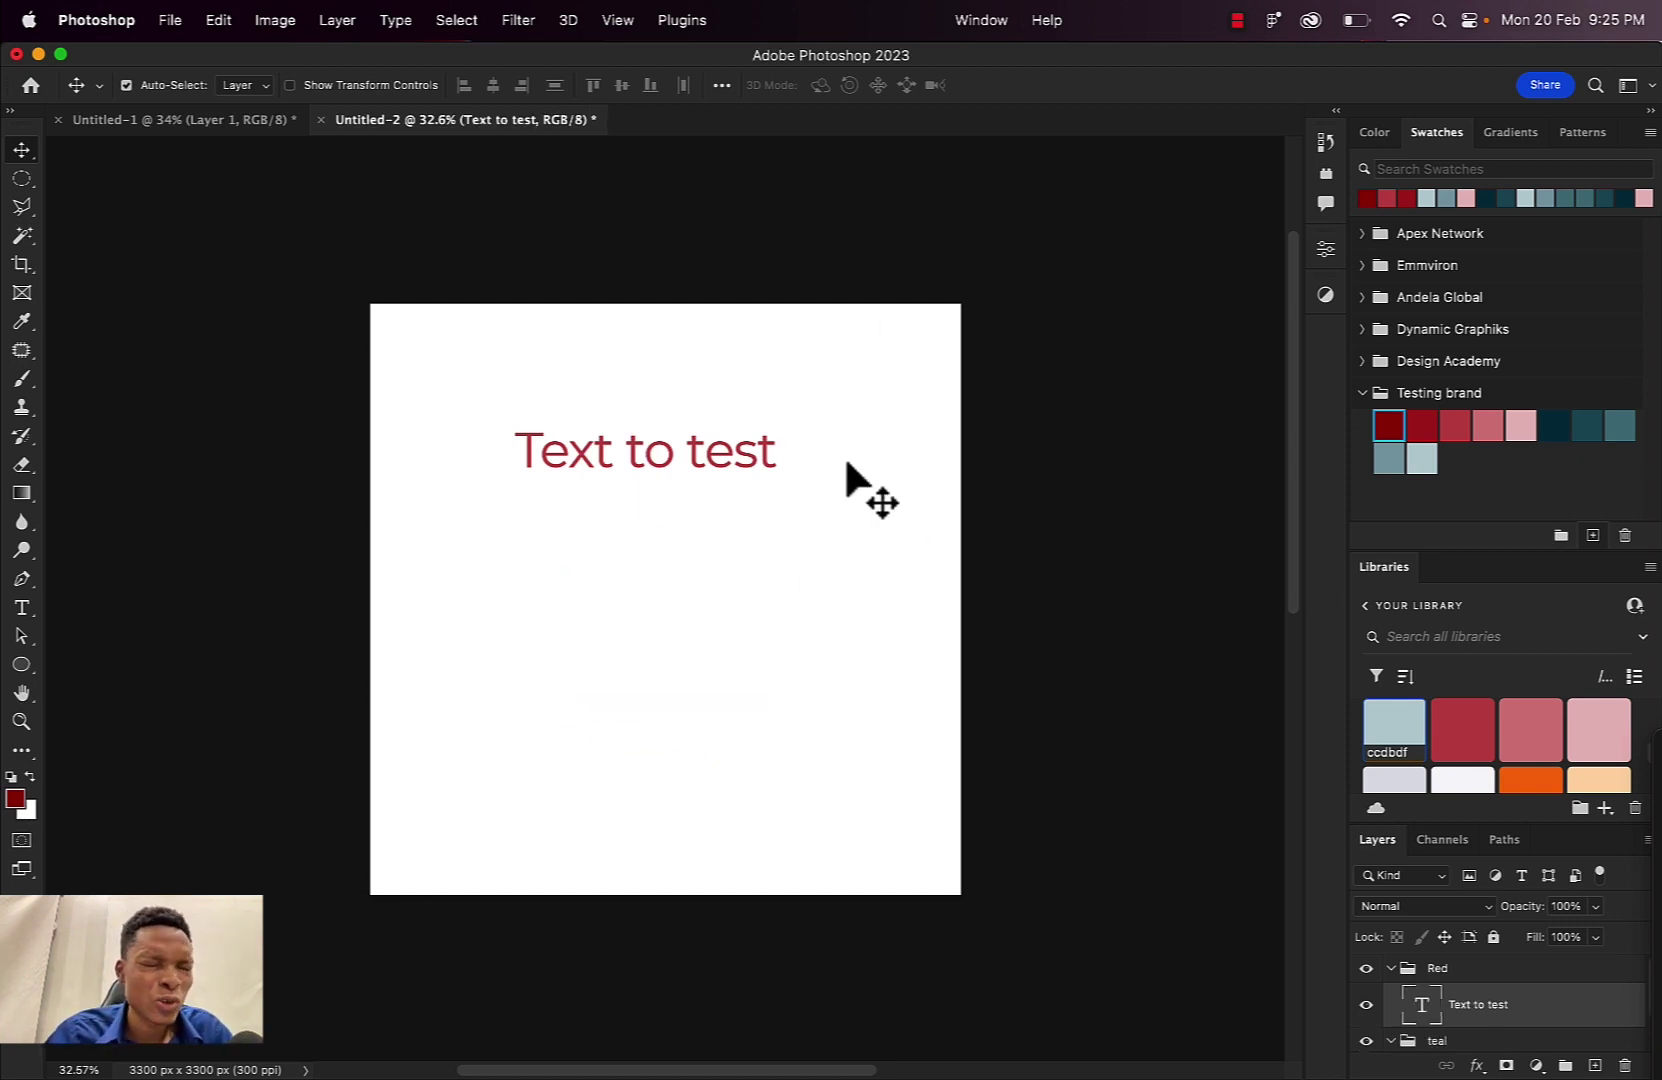